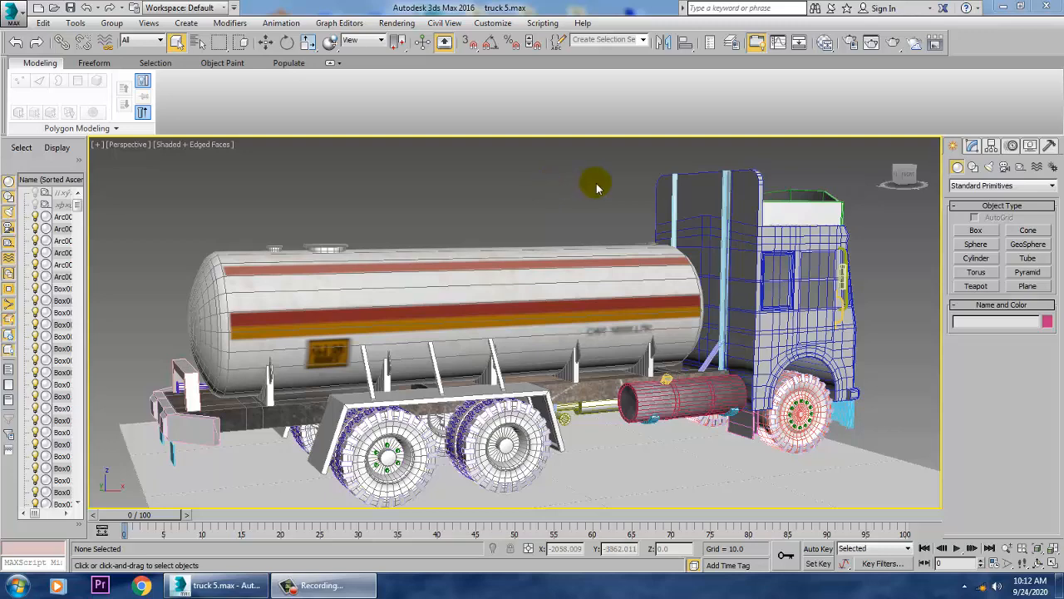
# - Select the front wheel of the truck's near-side rear pair (Cylinder065)
pyautogui.click(561, 273)
pyautogui.keyDown('alt'); pyautogui.moveTo(561, 273); pyautogui.dragTo(536, 425, button='middle'); pyautogui.keyUp('alt')
pyautogui.click(533, 427)
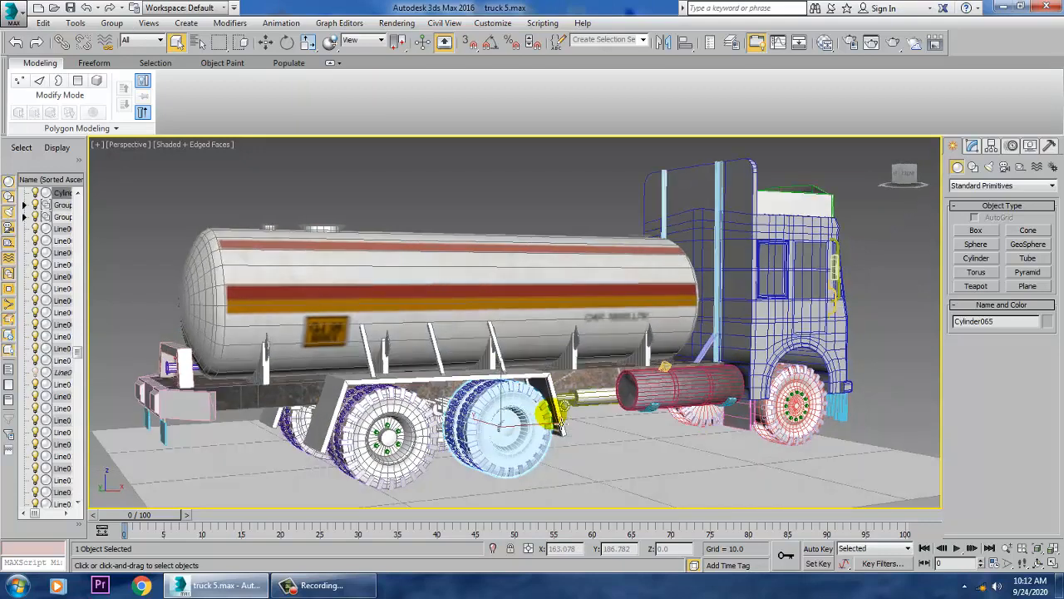
# - View the reference photo "WhatsApp Image 2020-09-15 at 10.07.19 AM" from the desktop Truck folder and place its window beside the truck's cab
pyautogui.click(399, 24)
pyautogui.click(444, 329)
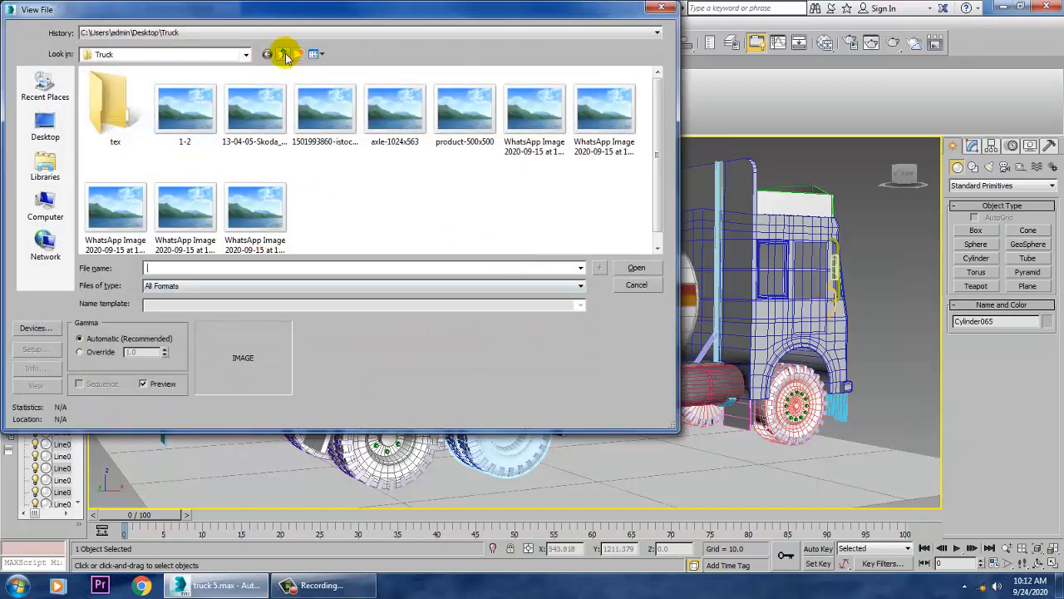
pyautogui.click(283, 54)
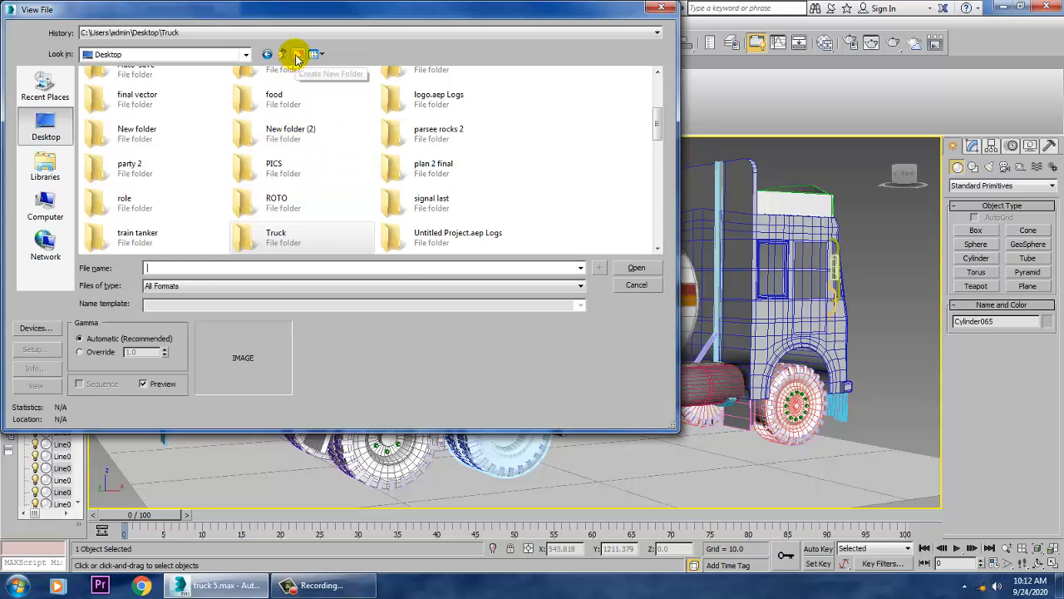
pyautogui.write('t')
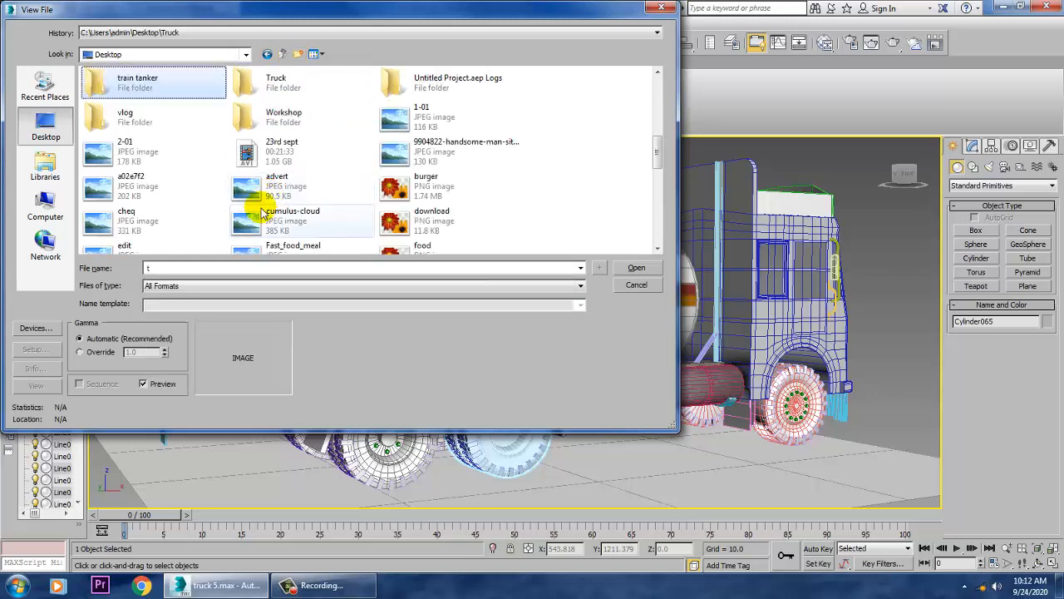
pyautogui.doubleClick(274, 93)
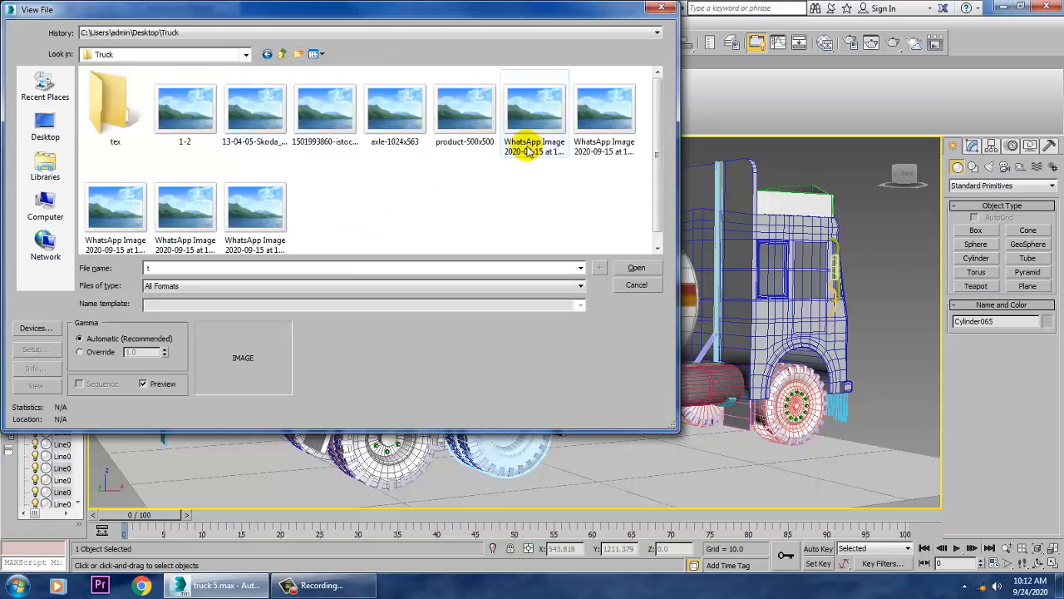
pyautogui.click(165, 210)
pyautogui.click(241, 201)
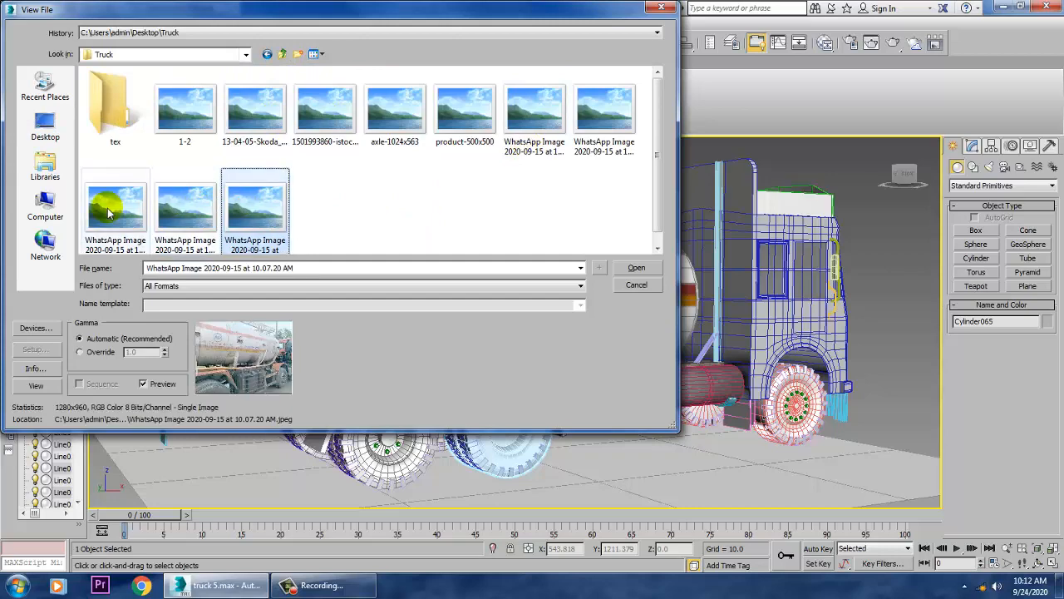
pyautogui.click(108, 213)
pyautogui.doubleClick(108, 214)
pyautogui.moveTo(801, 129); pyautogui.dragTo(219, 121)
# - Examine the UV layout of the selected rear wheel in its Unwrap UVW editor, and close the editor
pyautogui.click(536, 424)
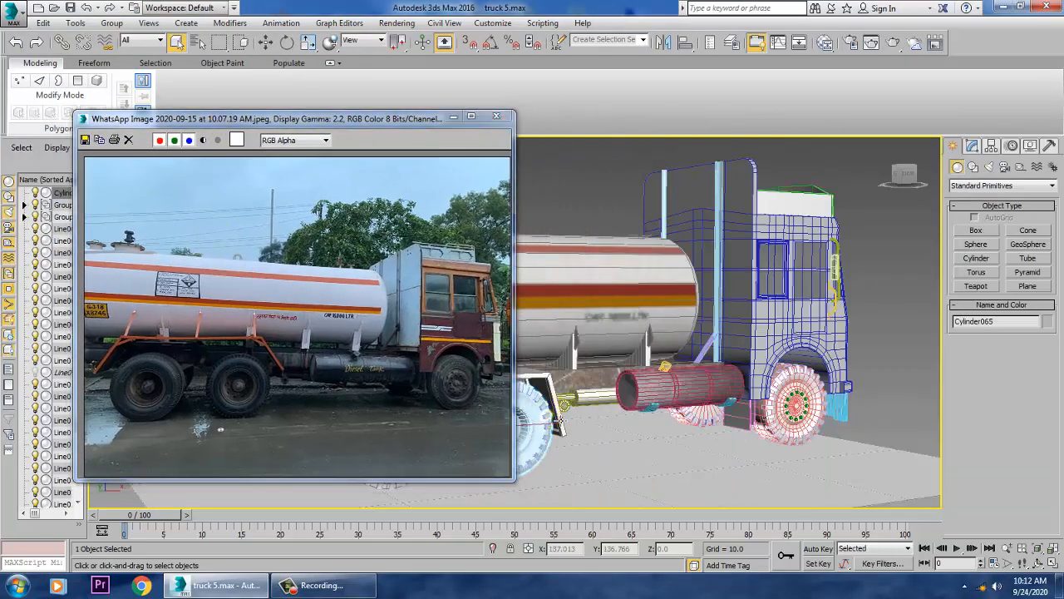
pyautogui.click(536, 425)
pyautogui.click(972, 146)
pyautogui.click(964, 309)
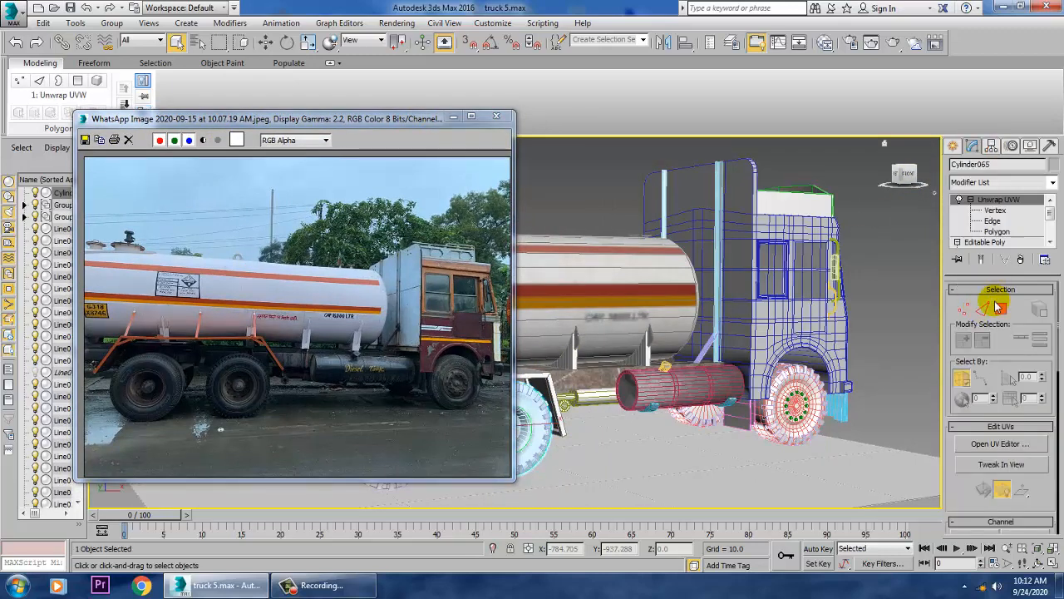
pyautogui.click(1000, 443)
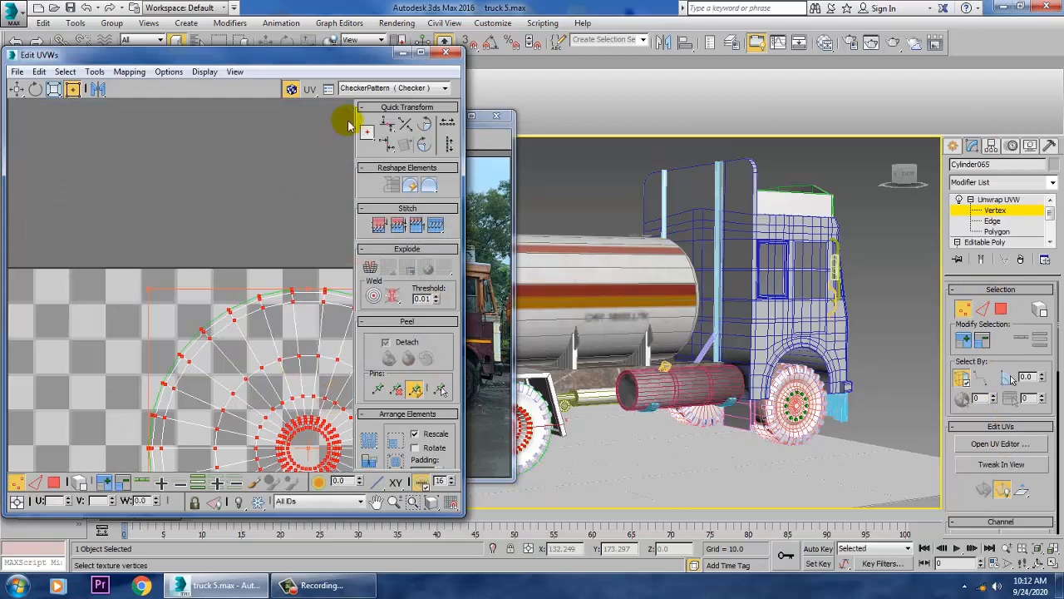
pyautogui.click(446, 52)
# - Switch from 3ds Max to the desktop and open the tex folder inside the Truck folder in a maximized window
pyautogui.click(1005, 7)
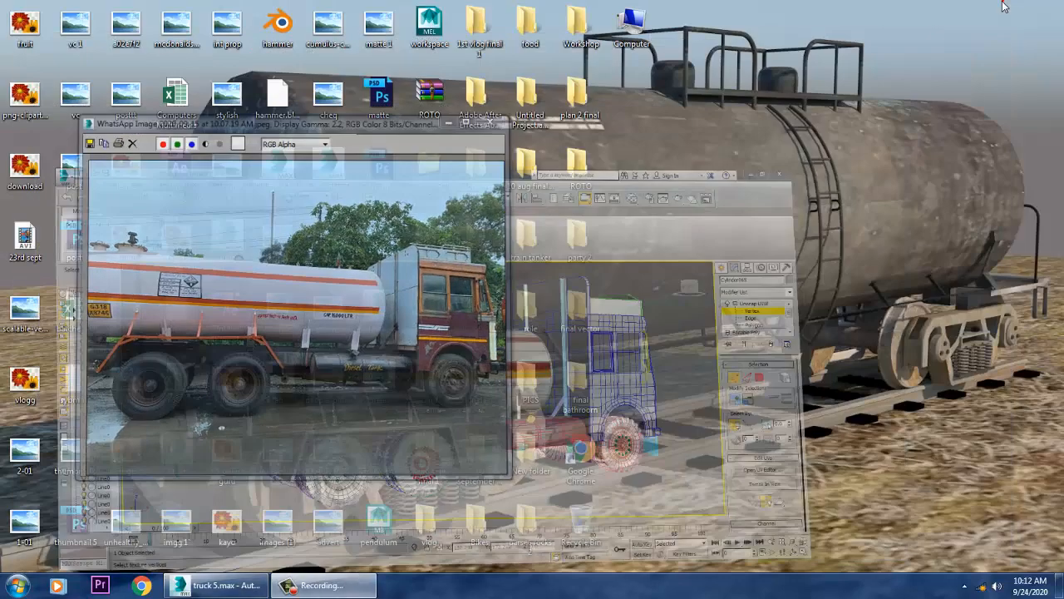
pyautogui.click(584, 319)
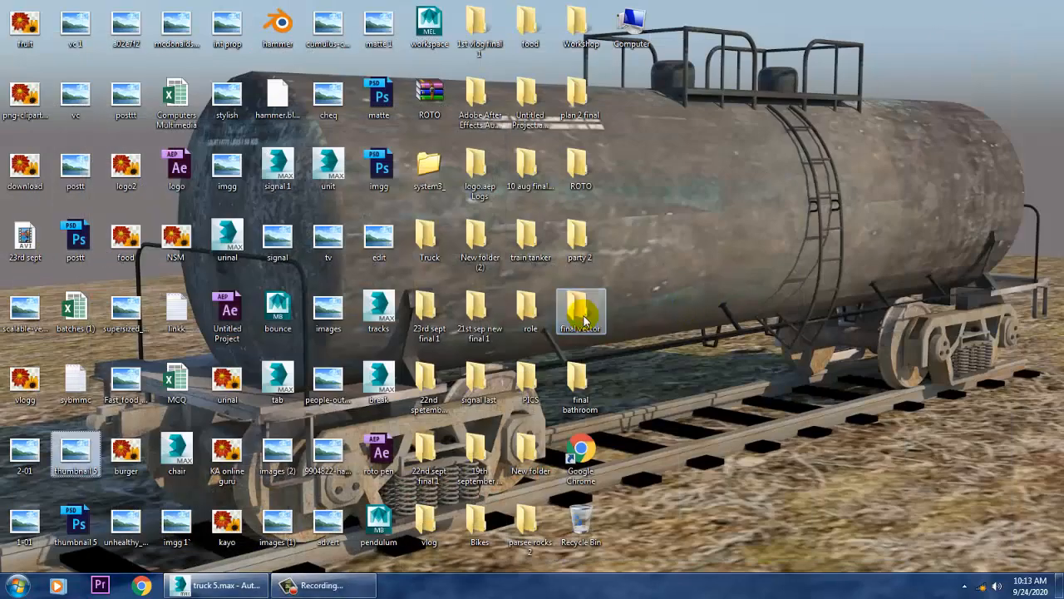
pyautogui.press('t')
pyautogui.press('t')
pyautogui.press('t')
pyautogui.press('t')
pyautogui.press('t')
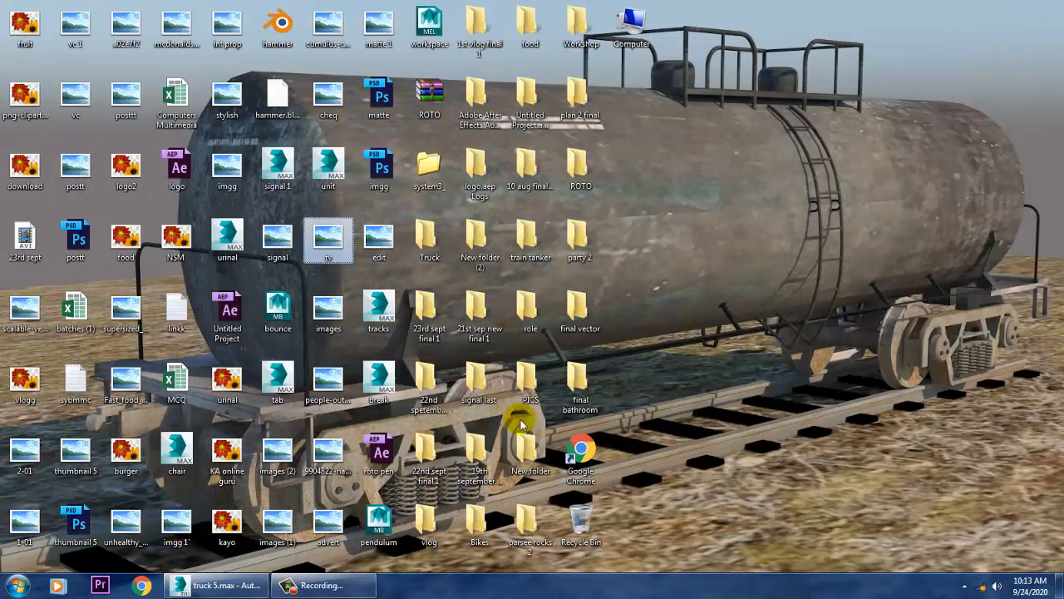
pyautogui.doubleClick(414, 253)
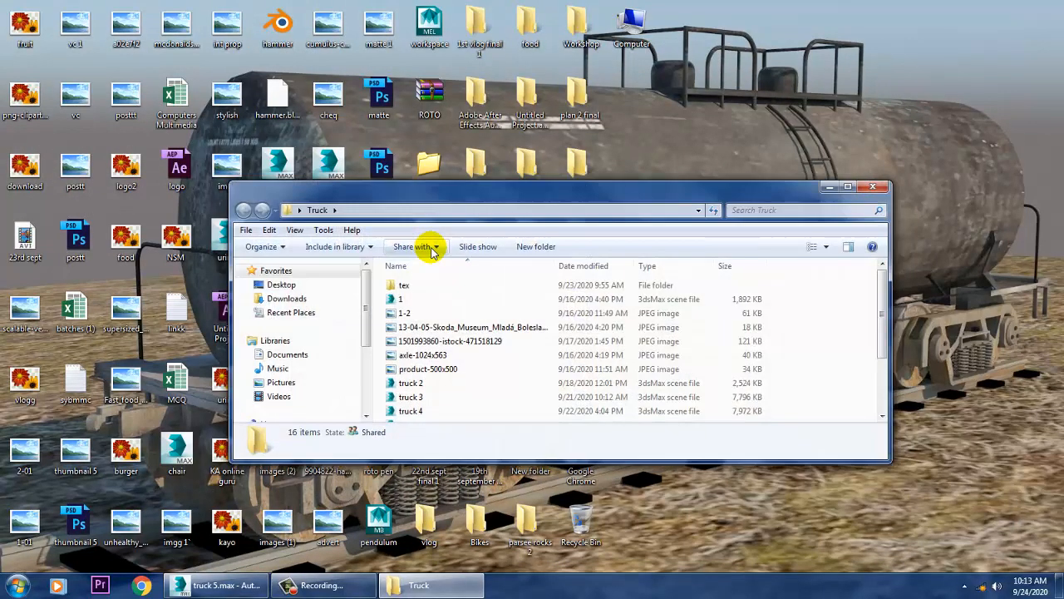
pyautogui.click(441, 286)
pyautogui.doubleClick(442, 288)
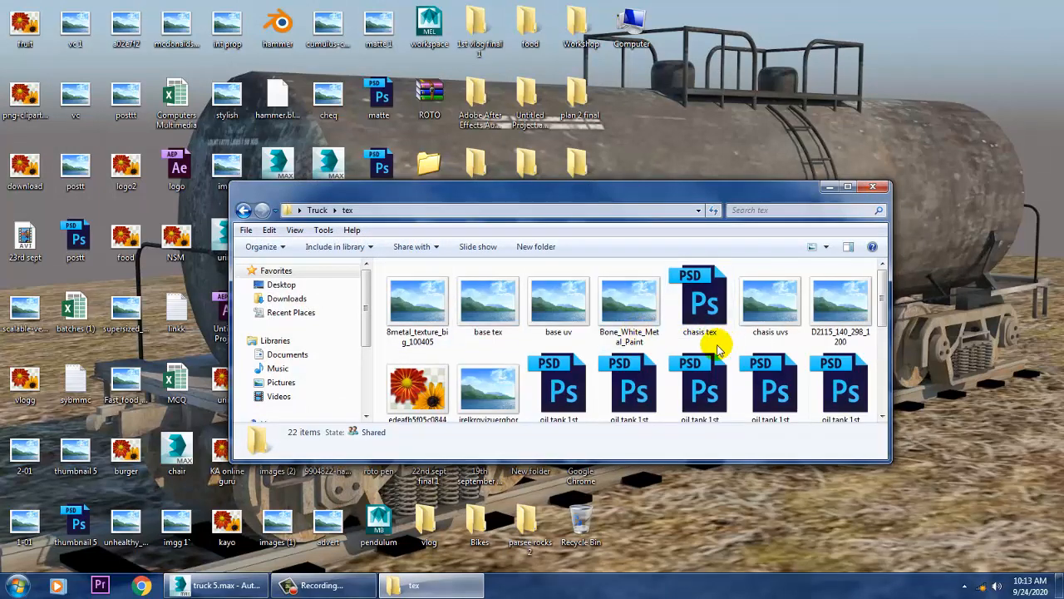
pyautogui.click(777, 306)
pyautogui.click(847, 186)
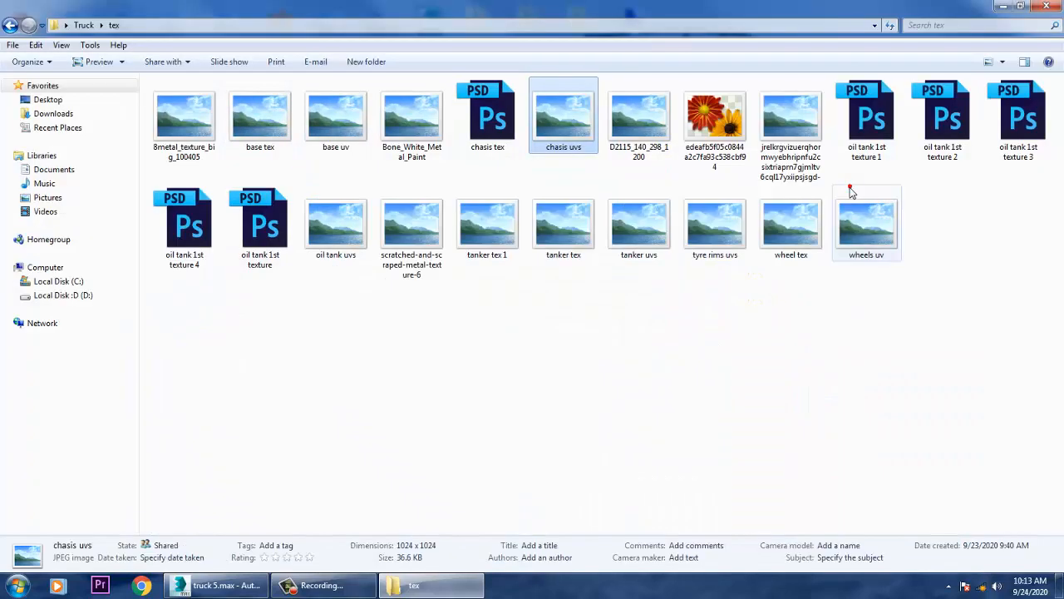
# - Open the wheels uv image from the tex folder in Adobe Photoshop CC 2015
pyautogui.click(865, 221)
pyautogui.rightClick(860, 204)
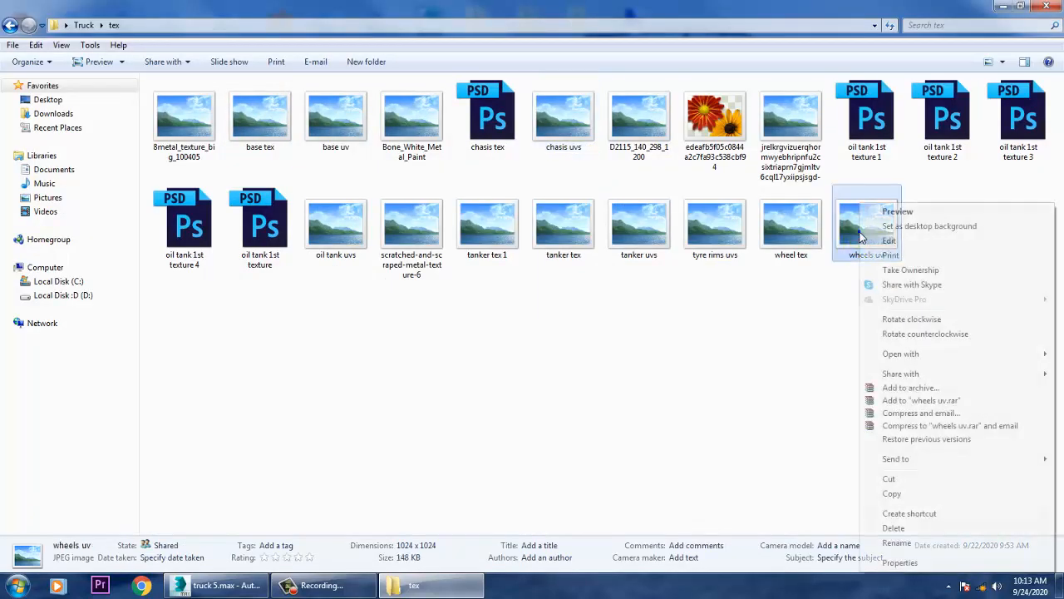
pyautogui.moveTo(912, 356)
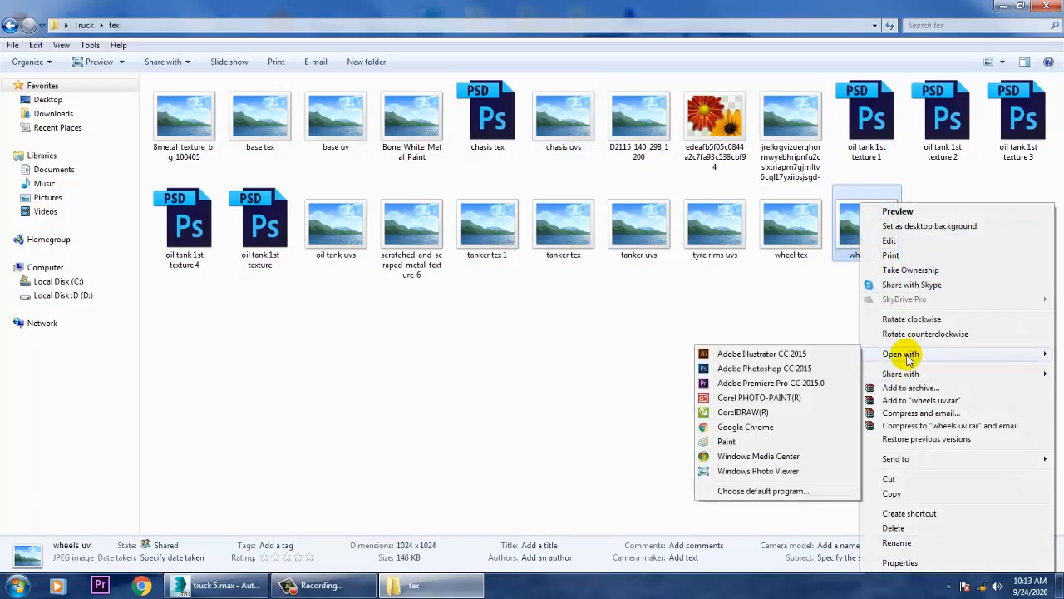
pyautogui.click(773, 370)
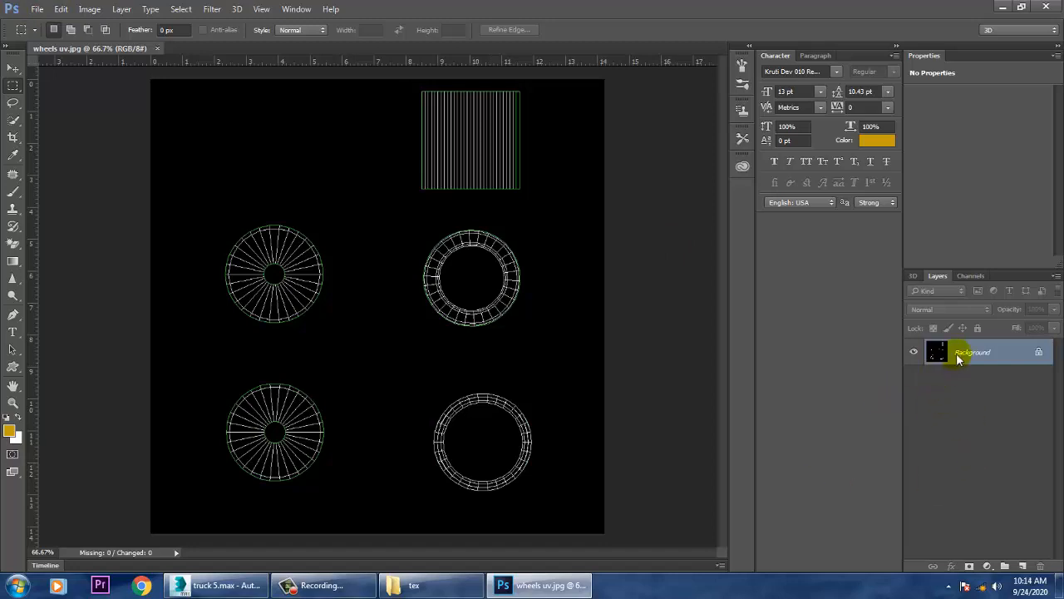
# - Start opening another file and browse to the tex folder inside the desktop Truck folder
pyautogui.click(36, 9)
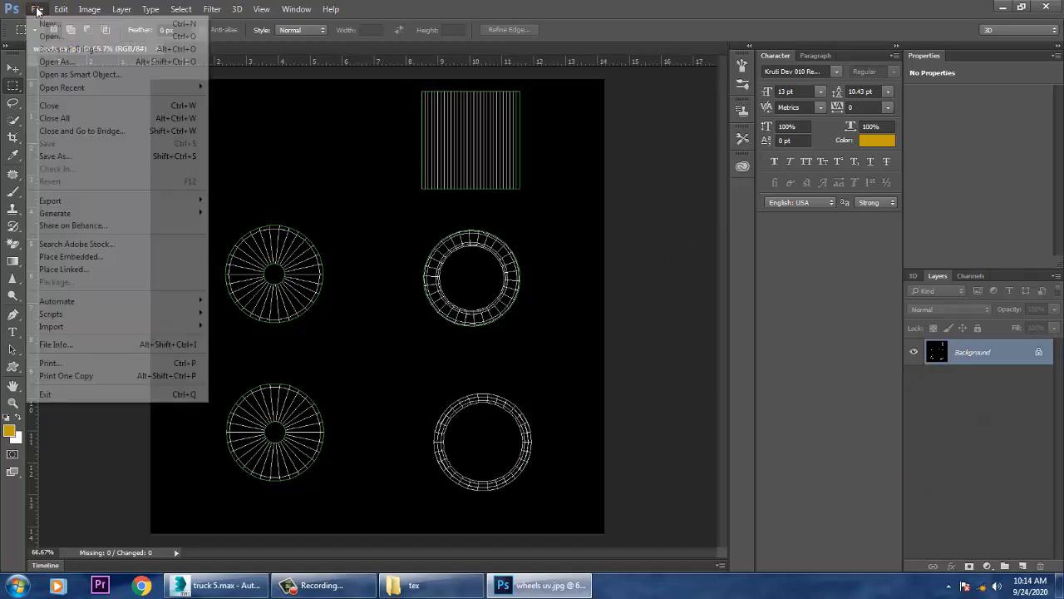
pyautogui.click(37, 10)
pyautogui.click(37, 10)
pyautogui.click(61, 37)
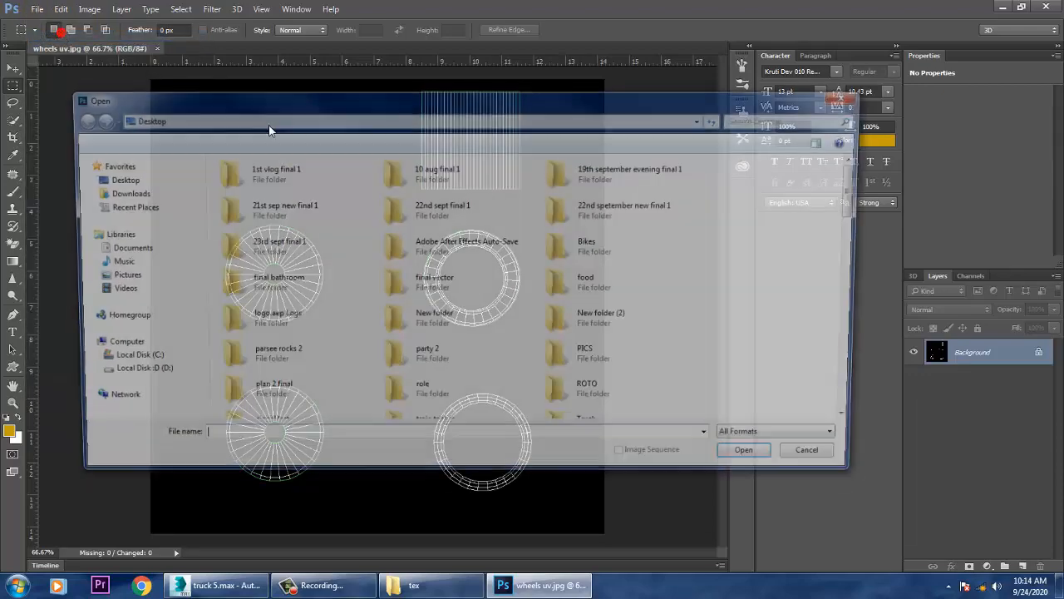
pyautogui.click(400, 245)
pyautogui.press('t')
pyautogui.press('t')
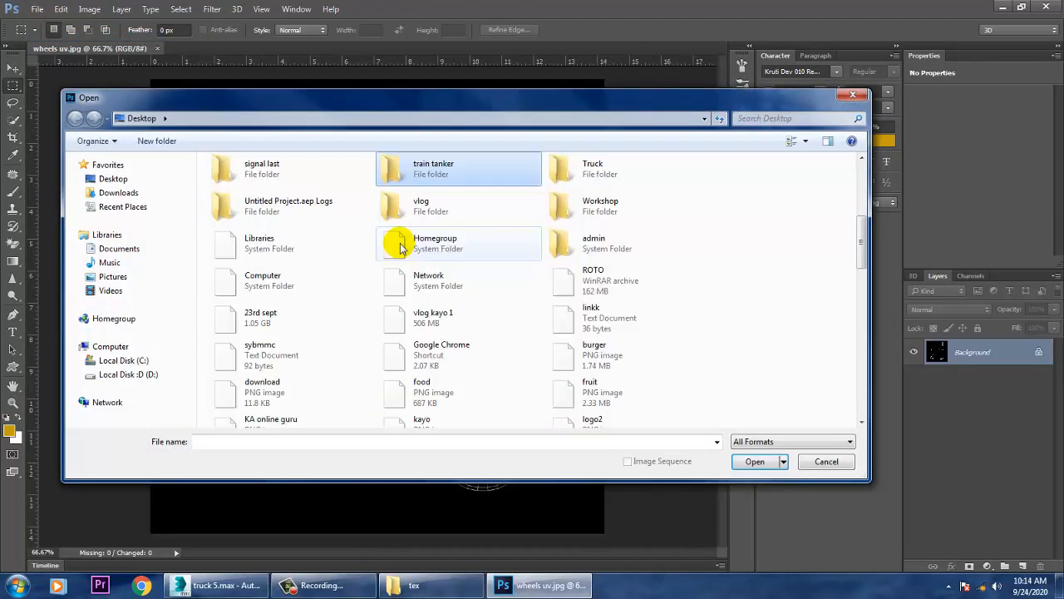
pyautogui.click(587, 163)
pyautogui.doubleClick(587, 164)
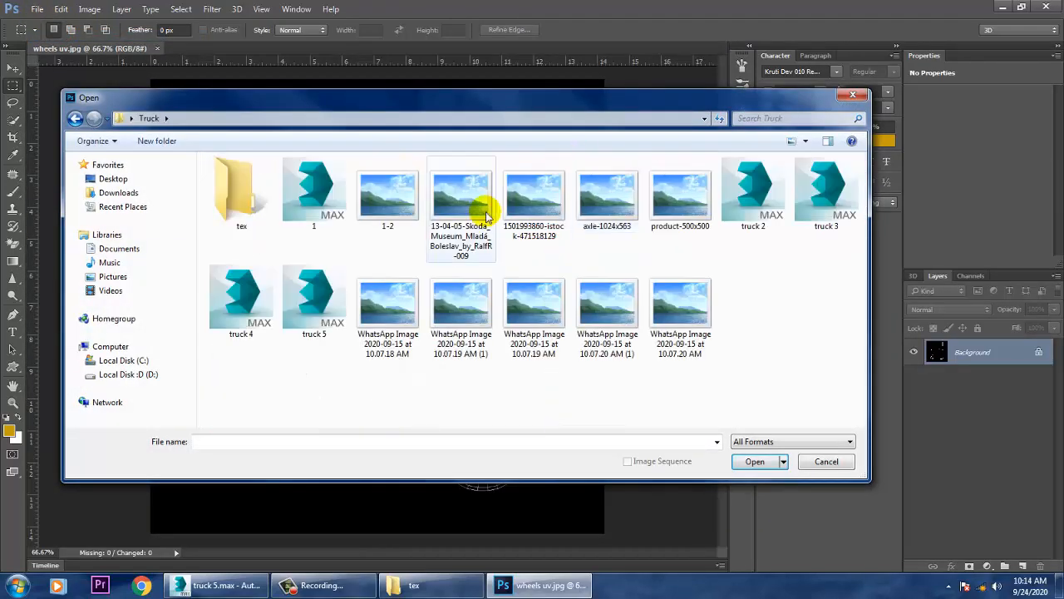
pyautogui.doubleClick(243, 211)
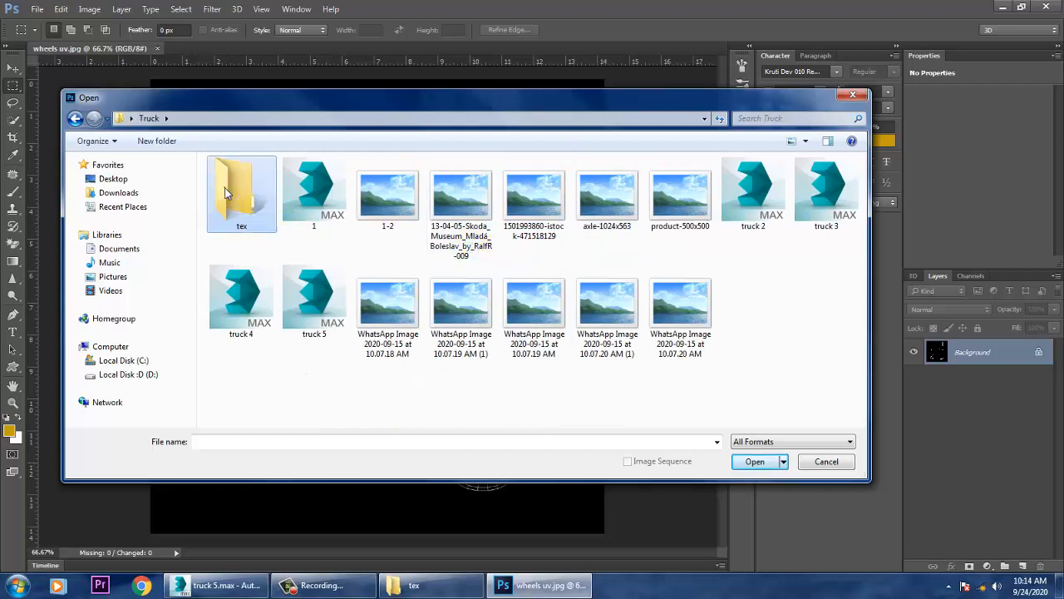
# - Look through the image files in the tex folder and open tyre rims uvs
pyautogui.click(268, 213)
pyautogui.click(328, 208)
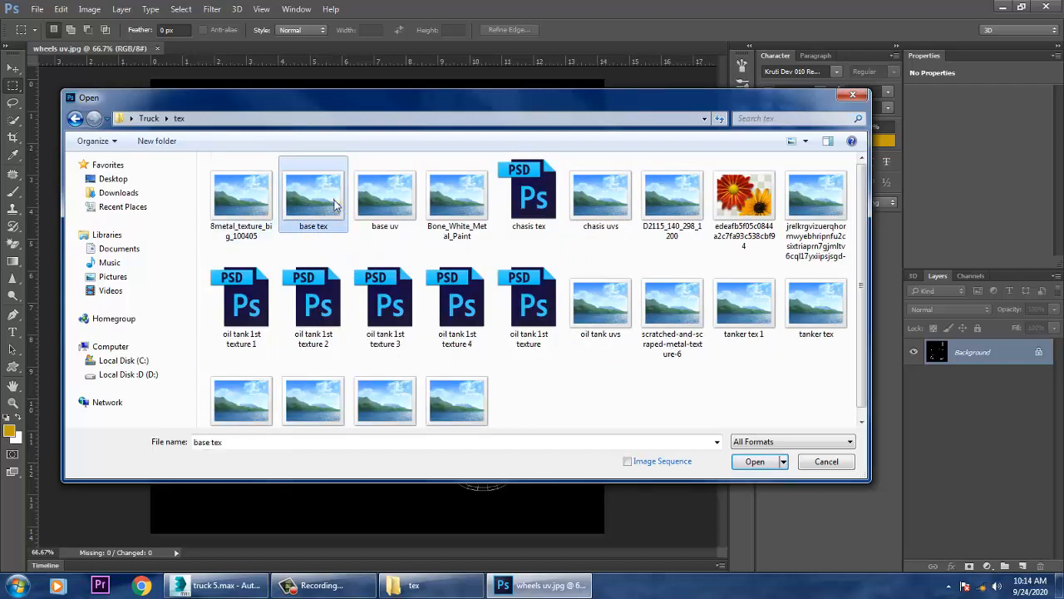
pyautogui.click(387, 212)
pyautogui.click(449, 205)
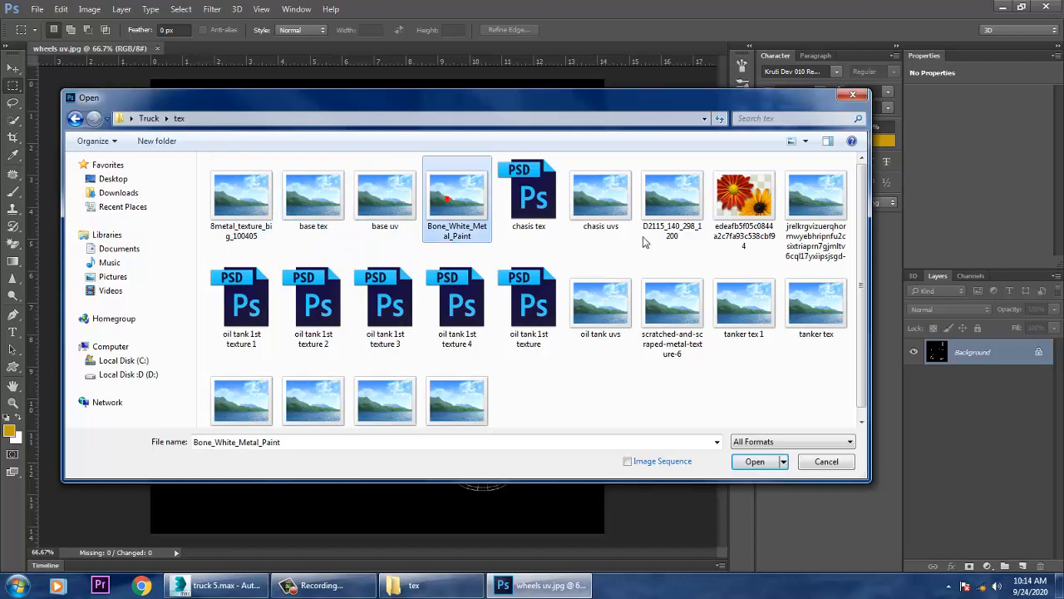
pyautogui.click(592, 196)
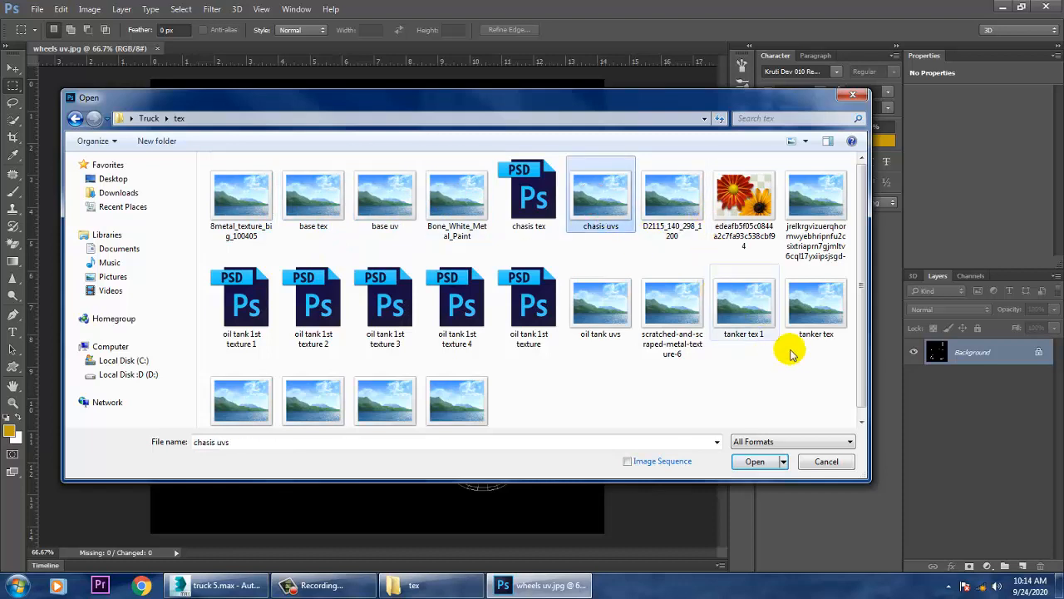
pyautogui.scroll(-1, 694, 395)
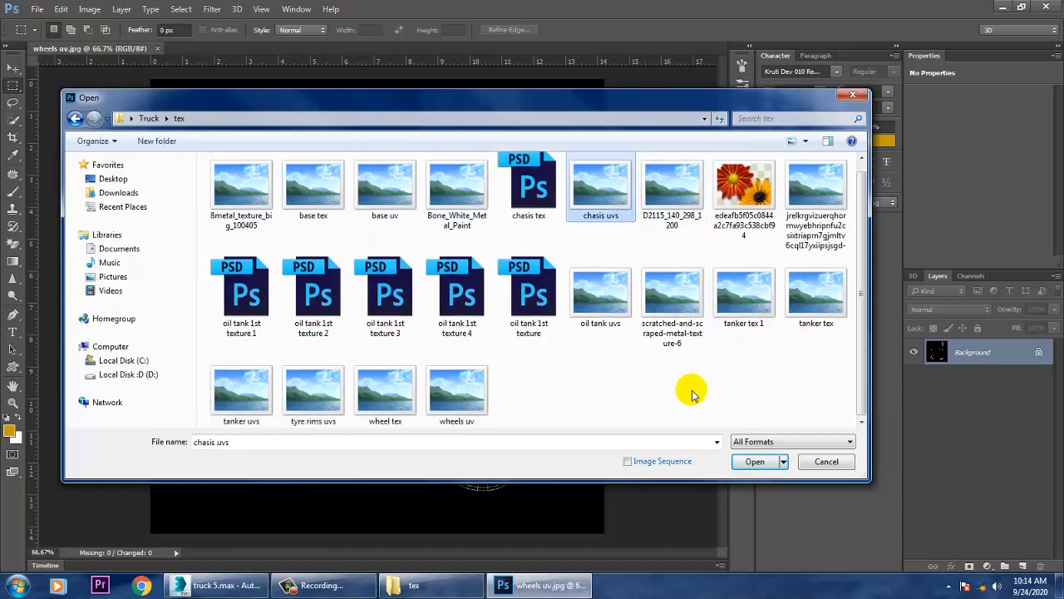
pyautogui.click(380, 399)
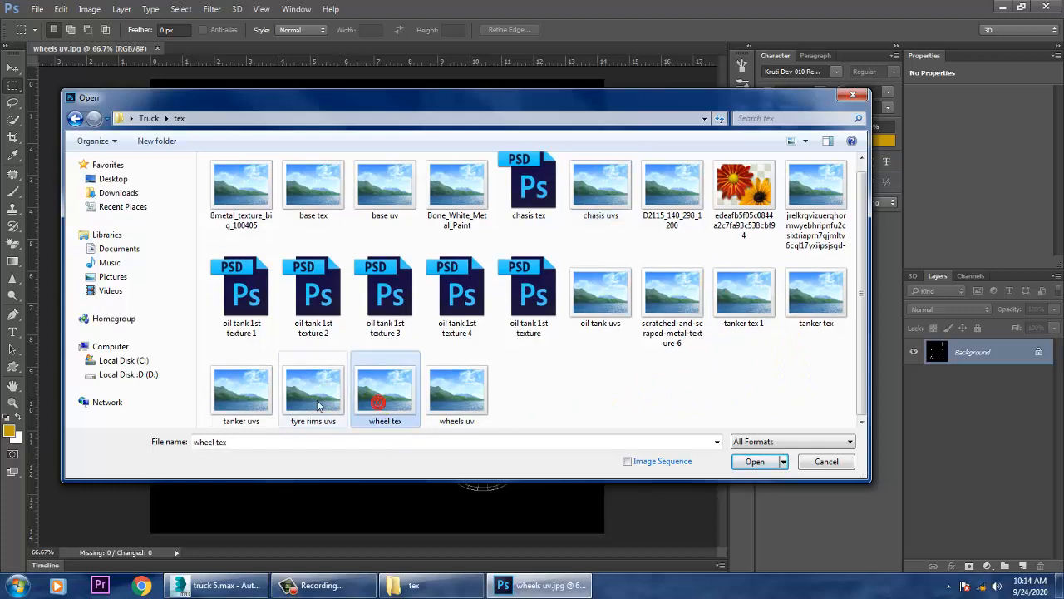
pyautogui.click(320, 399)
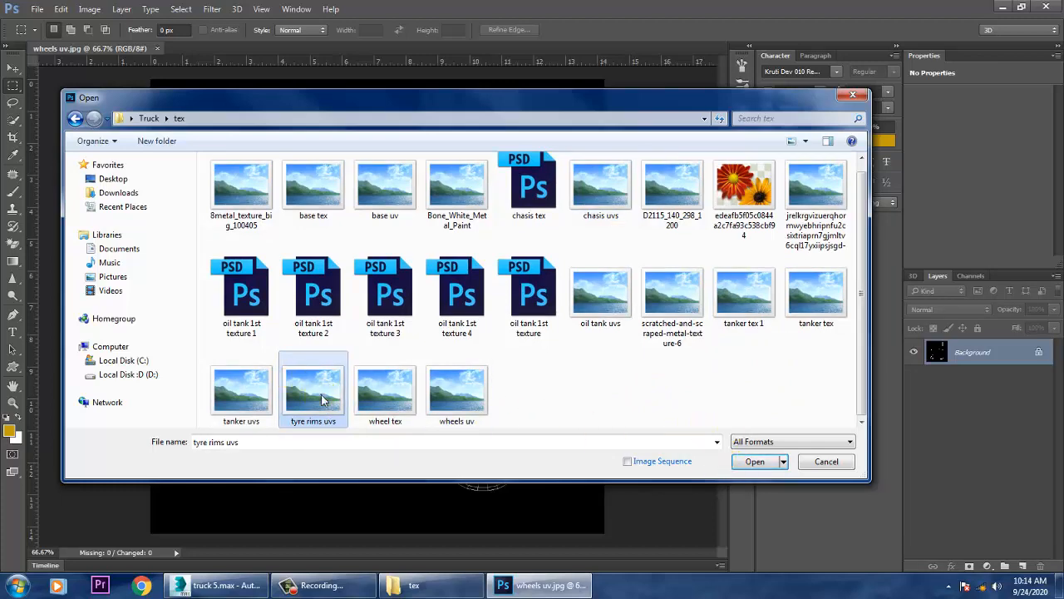
pyautogui.doubleClick(321, 394)
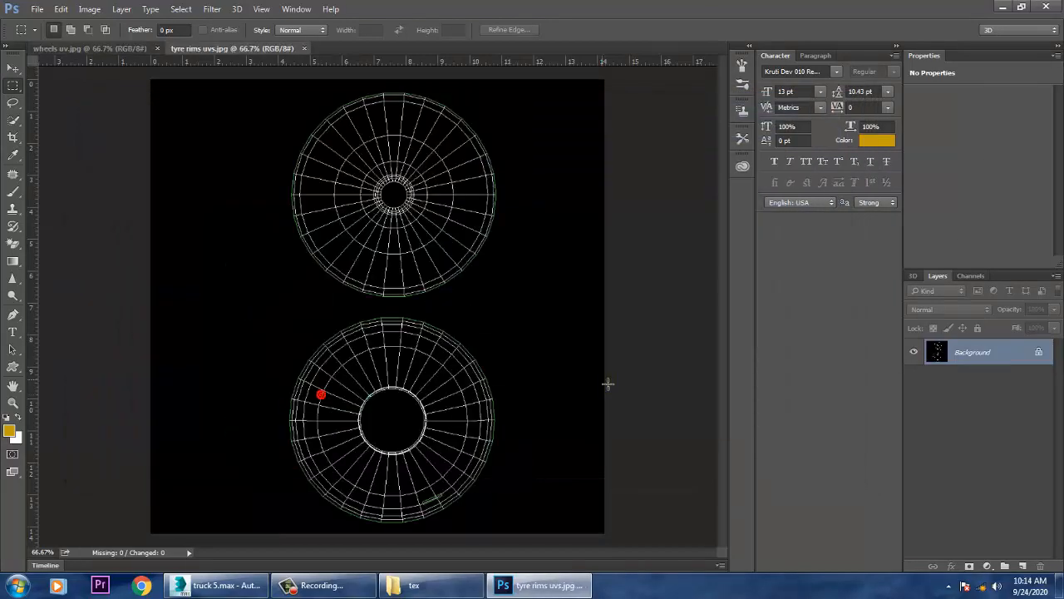
# - Convert the locked background of tyre rims uvs into a regular layer and close the wheels uv document
pyautogui.doubleClick(972, 353)
pyautogui.click(653, 184)
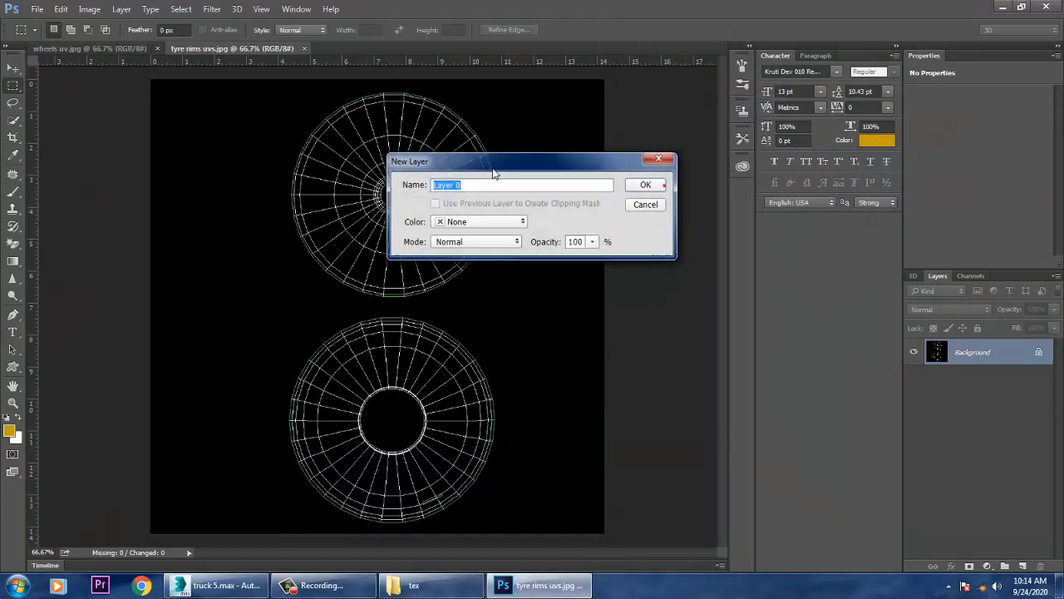
pyautogui.click(157, 48)
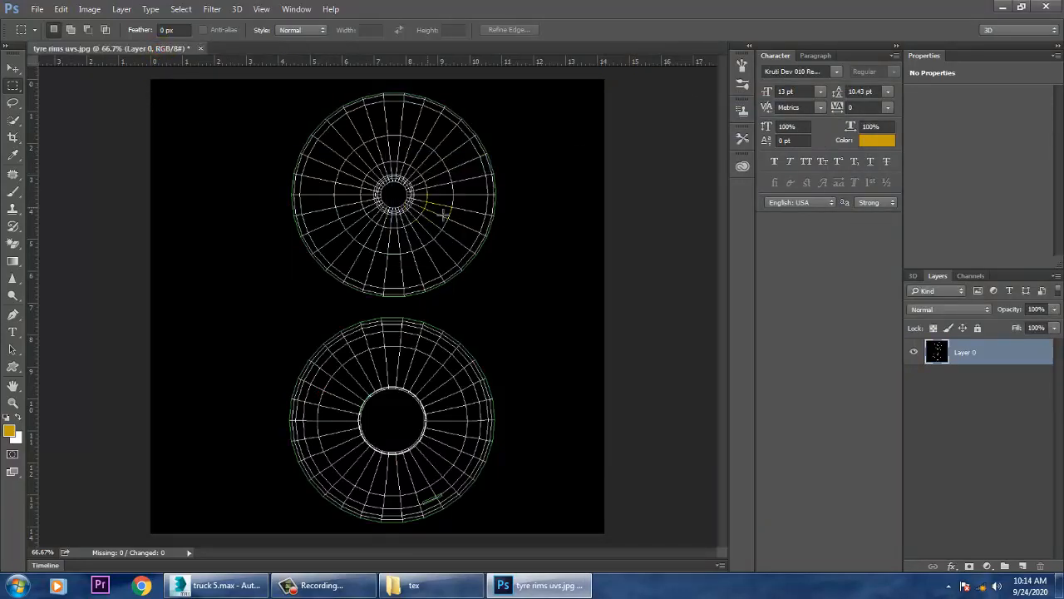
# - Add a new empty layer above the tyre rims UV template layer
pyautogui.click(36, 12)
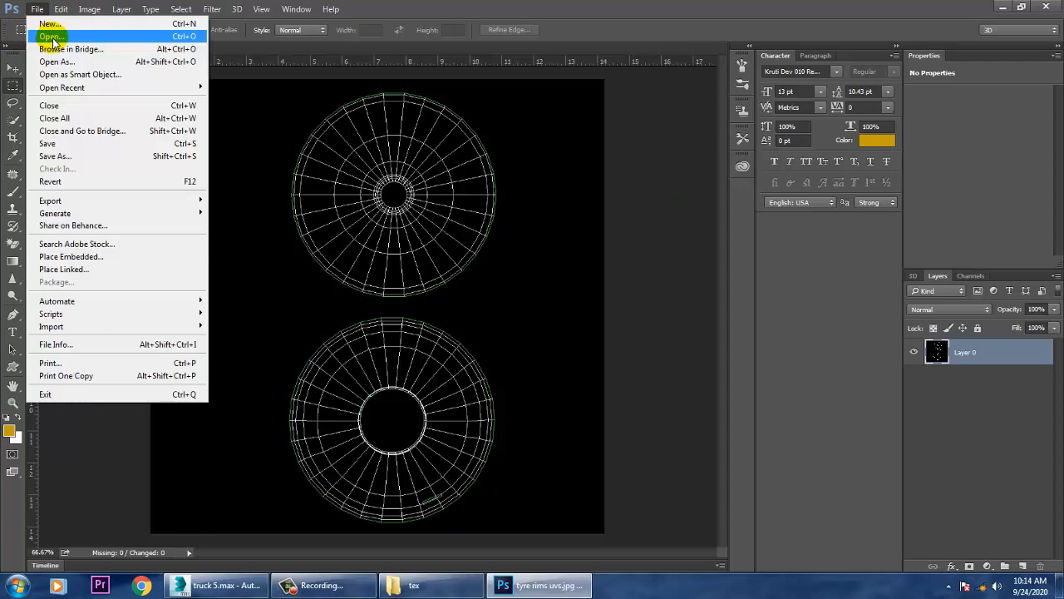
pyautogui.click(123, 554)
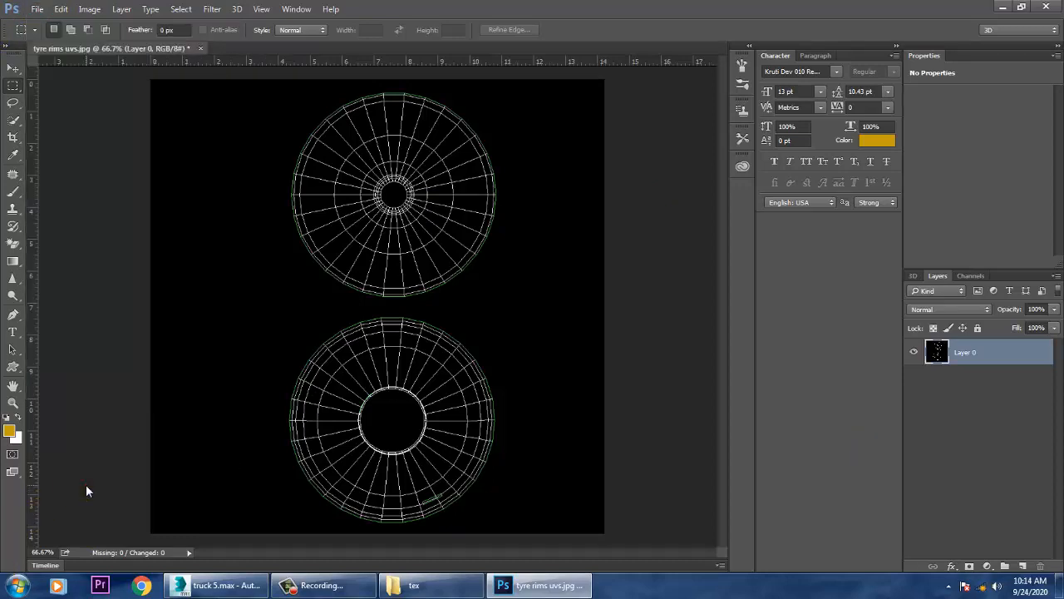
pyautogui.click(1023, 566)
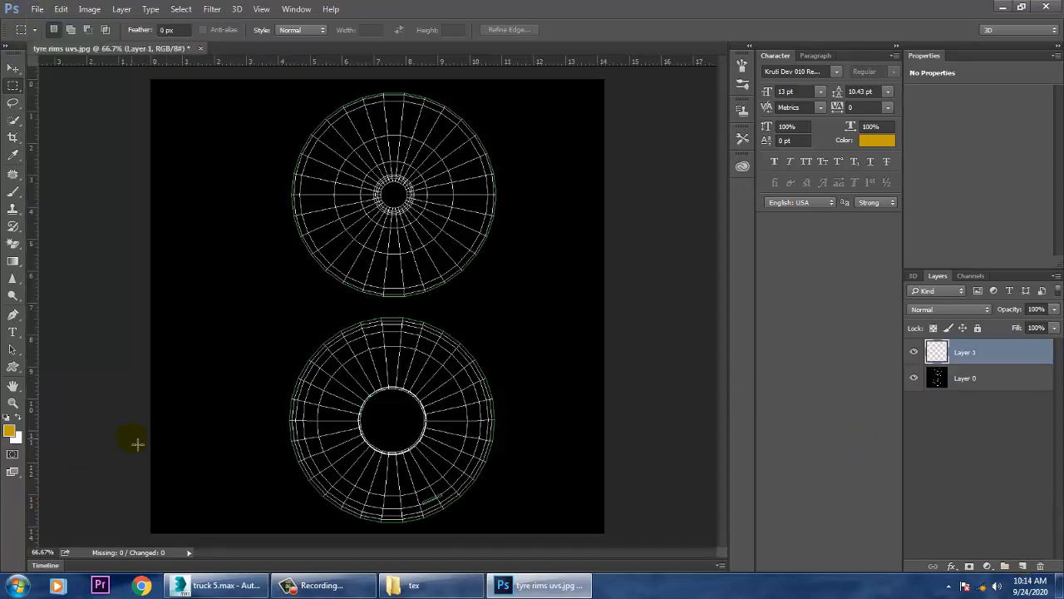
# - Fill Layer 1 with a dark orange foreground colour and set its blend mode to Screen
pyautogui.click(11, 429)
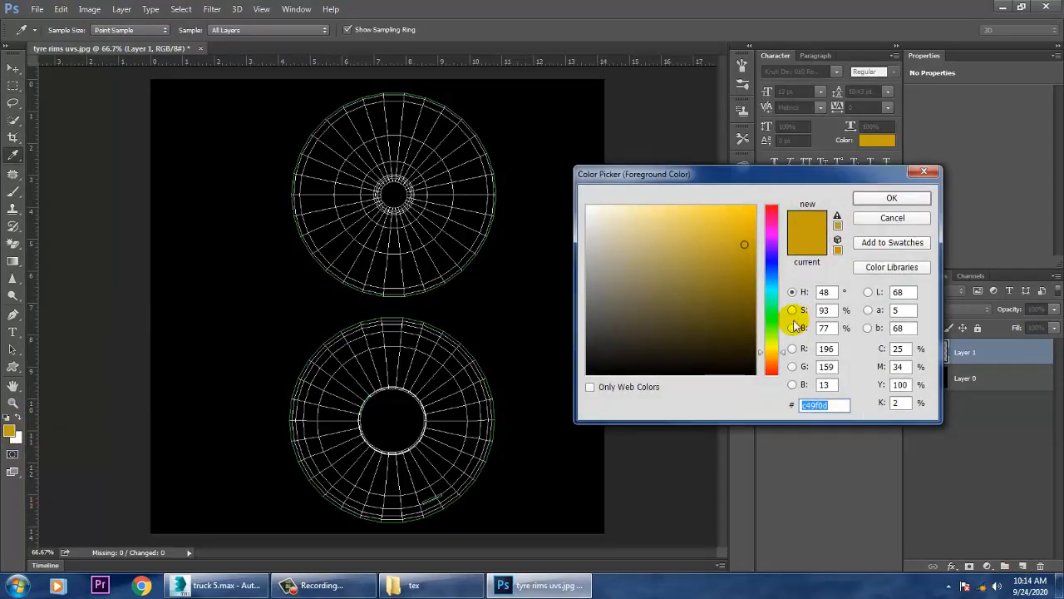
pyautogui.click(769, 370)
pyautogui.moveTo(723, 324); pyautogui.dragTo(743, 266)
pyautogui.click(881, 198)
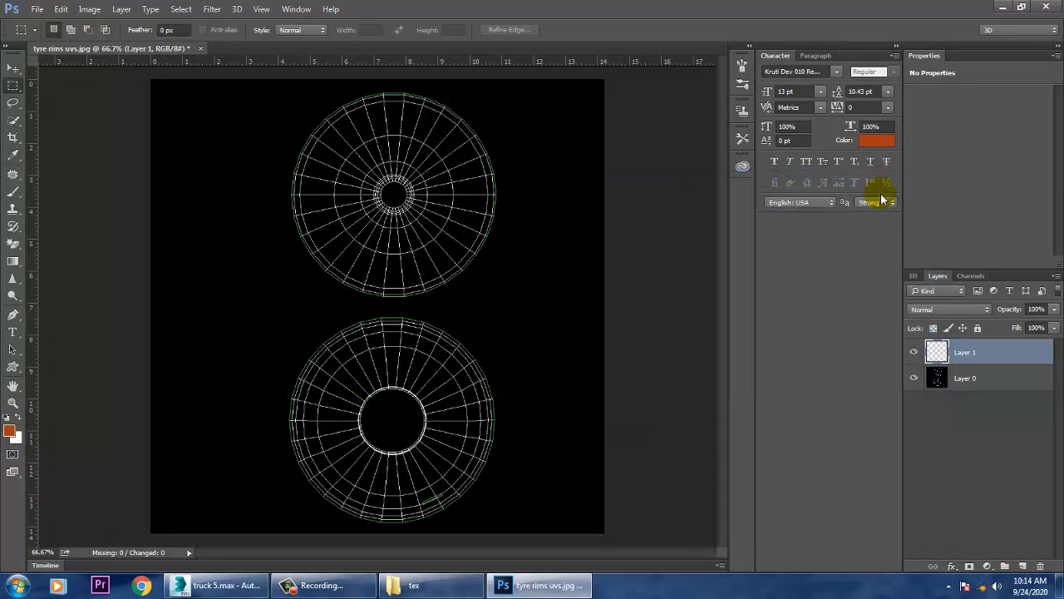
pyautogui.hotkey('alt', 'BackSpace')
pyautogui.click(987, 310)
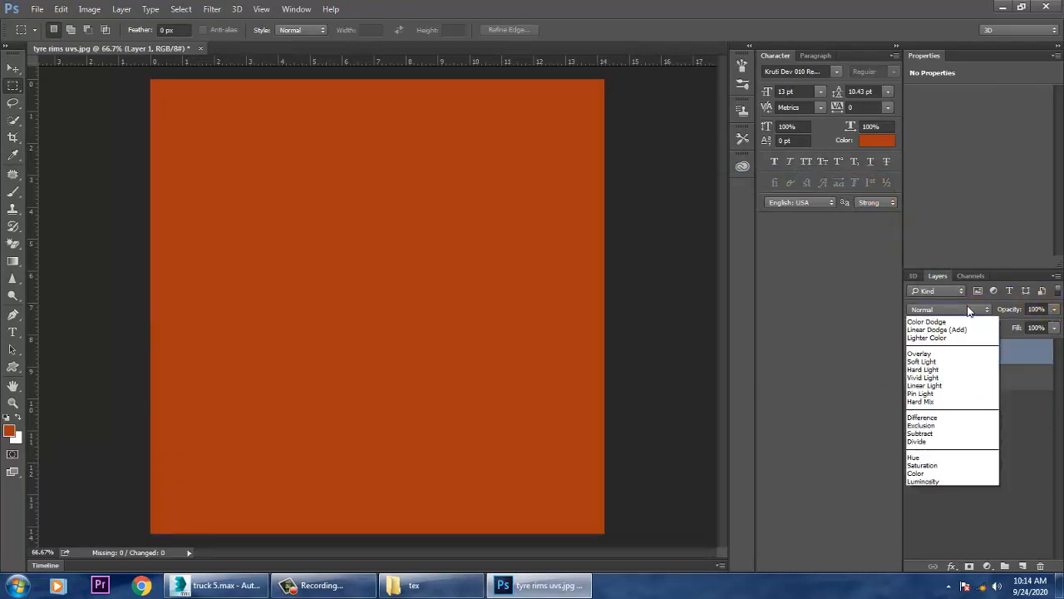
pyautogui.click(930, 402)
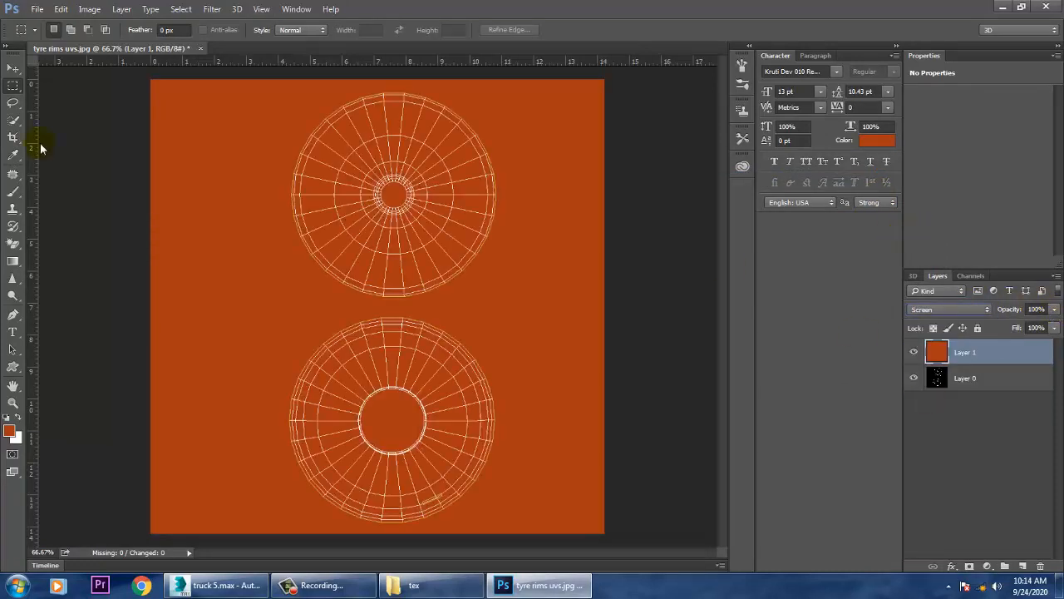
# - Start opening another file and preview 8metal_texture_big_100405 from the tex folder
pyautogui.click(13, 70)
pyautogui.click(38, 9)
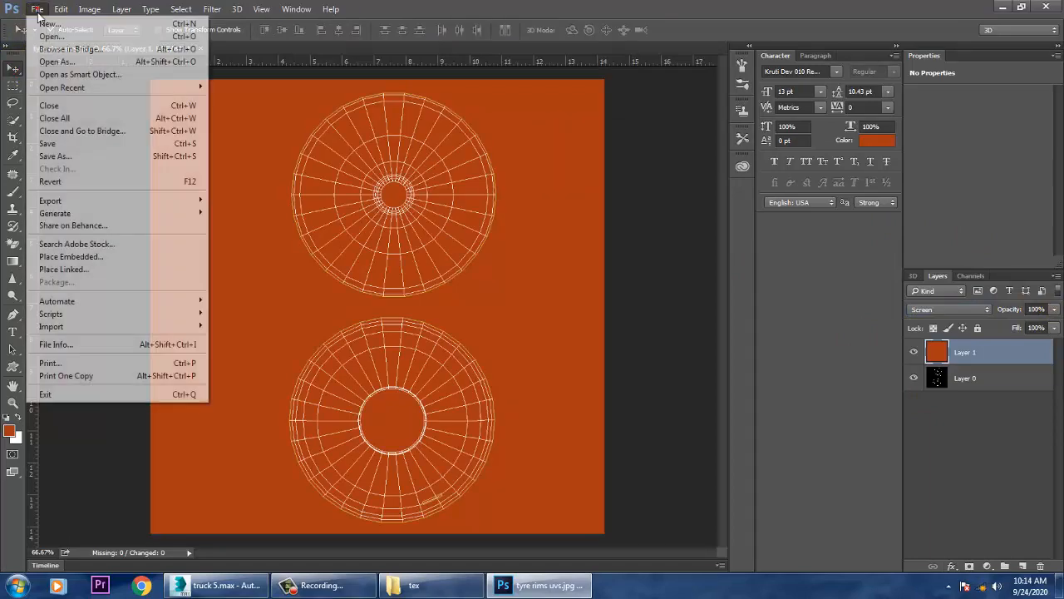
pyautogui.click(61, 38)
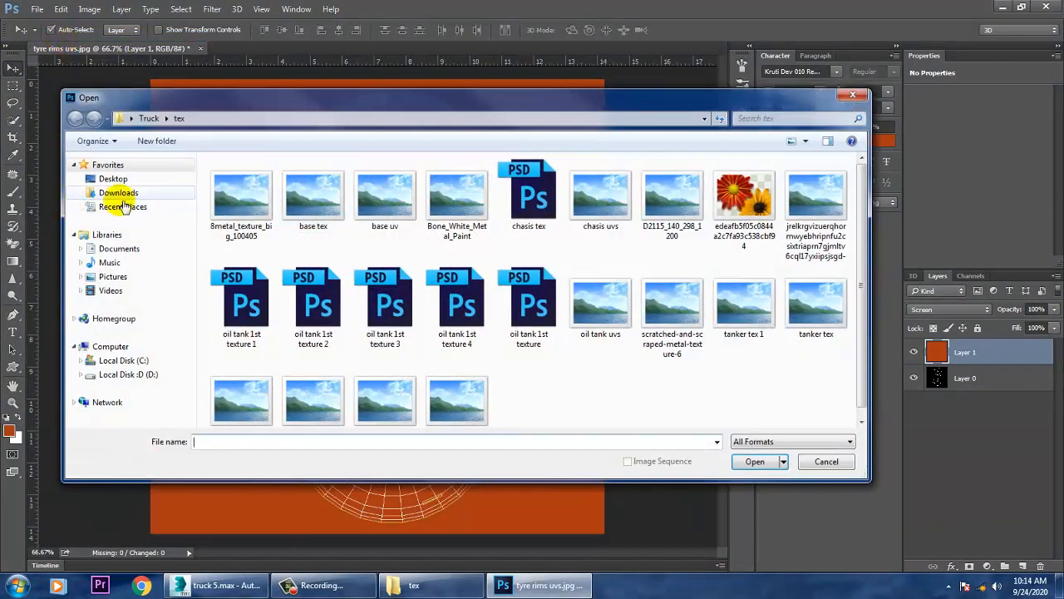
pyautogui.click(246, 200)
pyautogui.rightClick(253, 204)
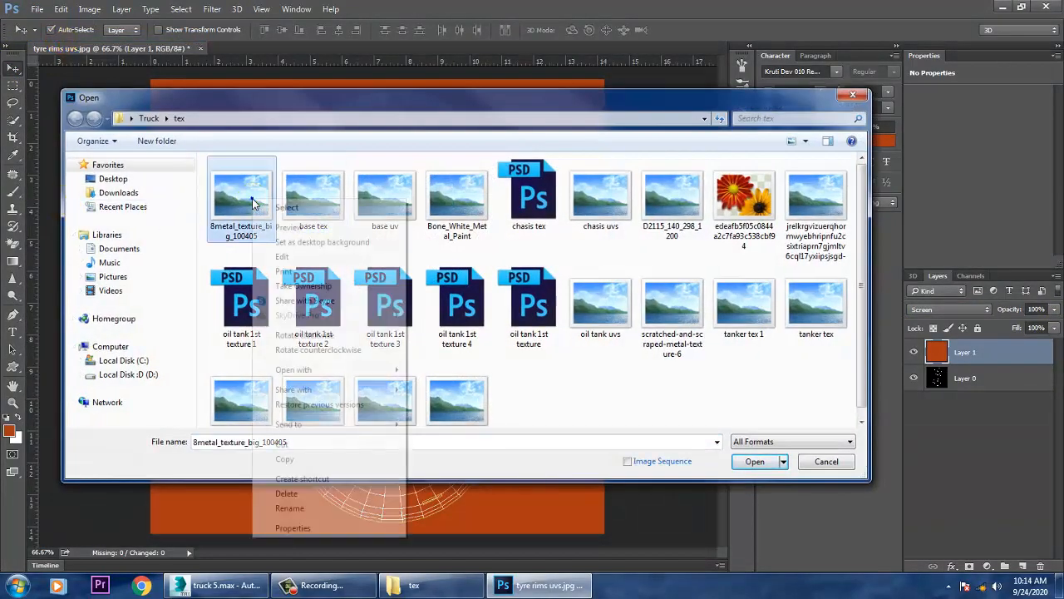
pyautogui.click(291, 227)
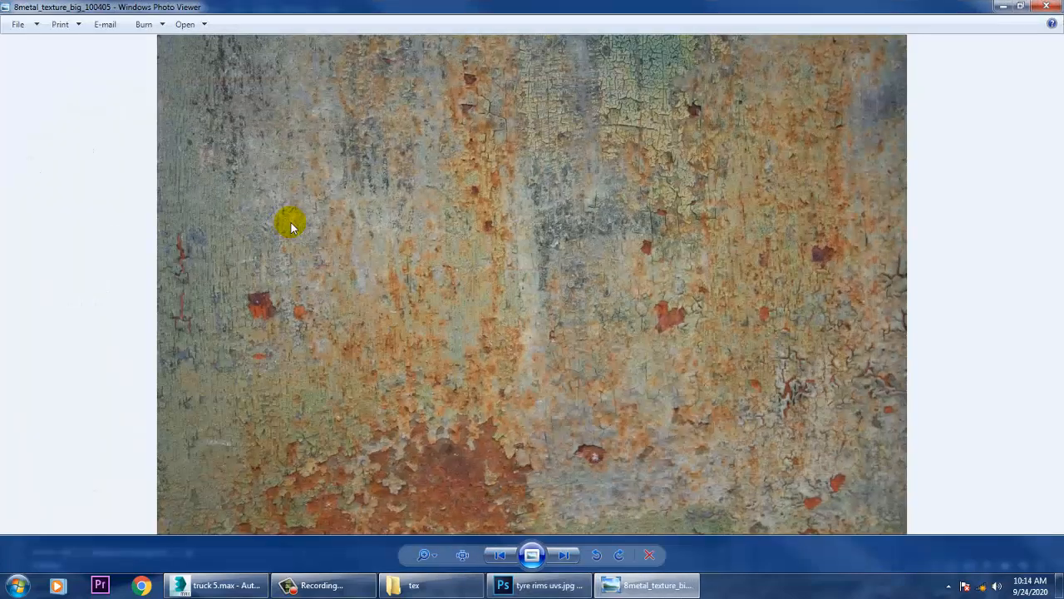
# - Look through the images in the tex folder for a worn metal surface to use on the wheels
pyautogui.press('Right')
pyautogui.press('Right')
pyautogui.press('Right')
pyautogui.press('Right')
pyautogui.press('Right')
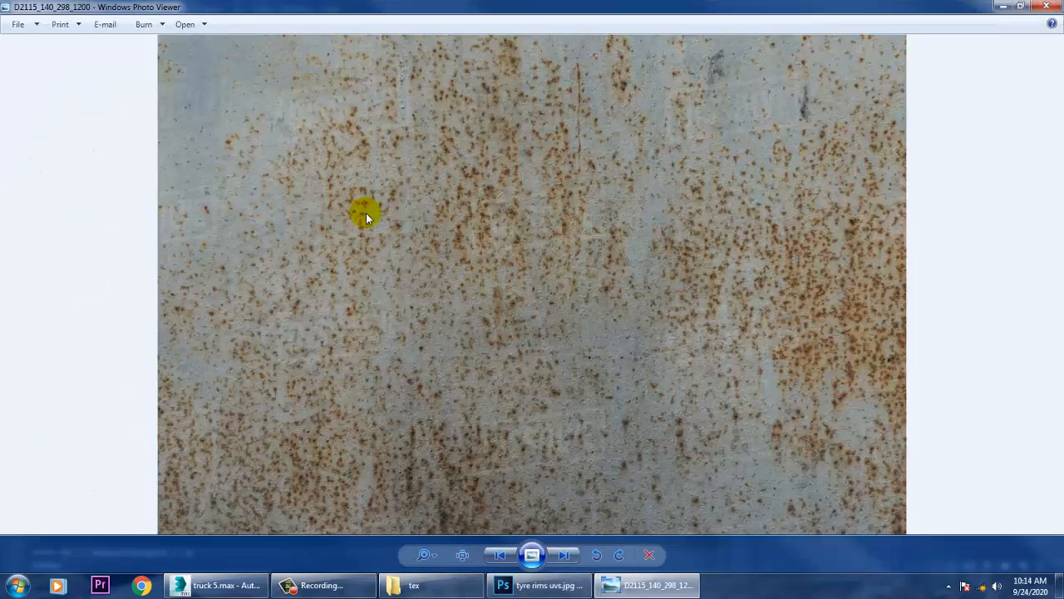
pyautogui.press('Right')
pyautogui.press('Right')
pyautogui.press('Right')
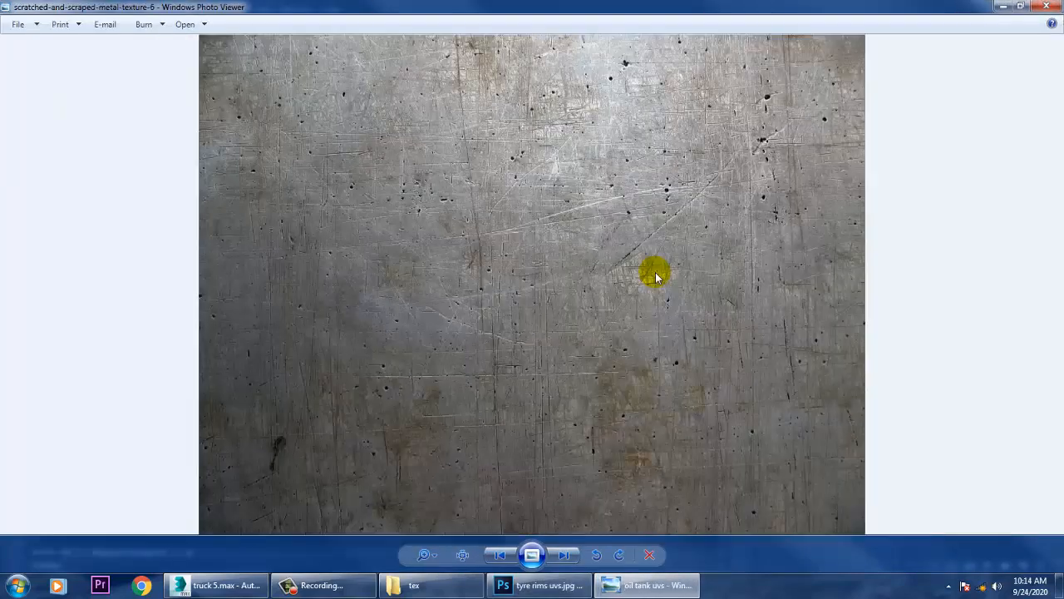
pyautogui.press('Right')
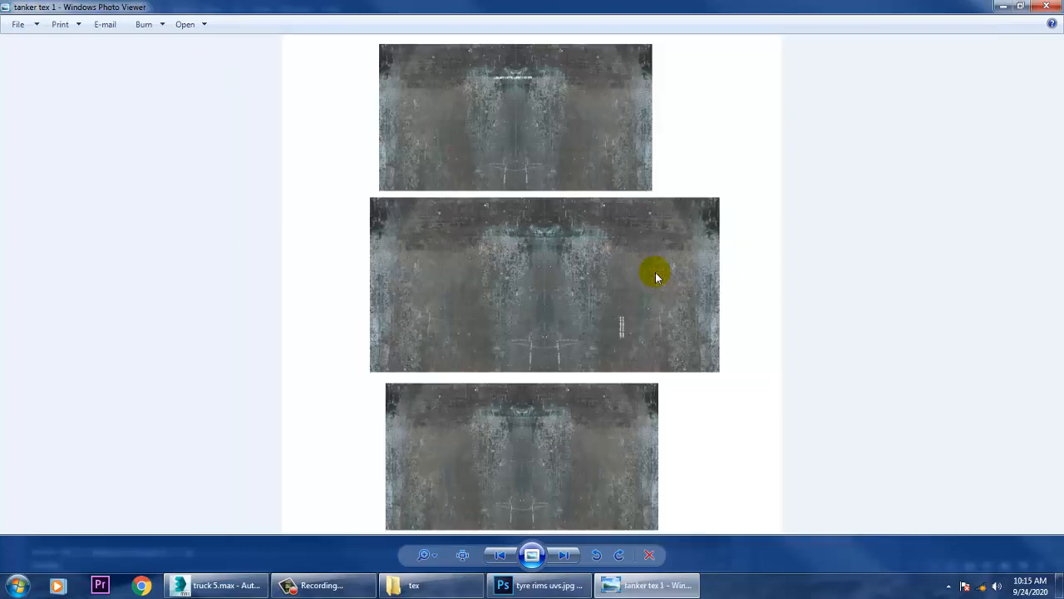
pyautogui.press('Right')
pyautogui.press('Right')
pyautogui.press('Right')
pyautogui.press('Right')
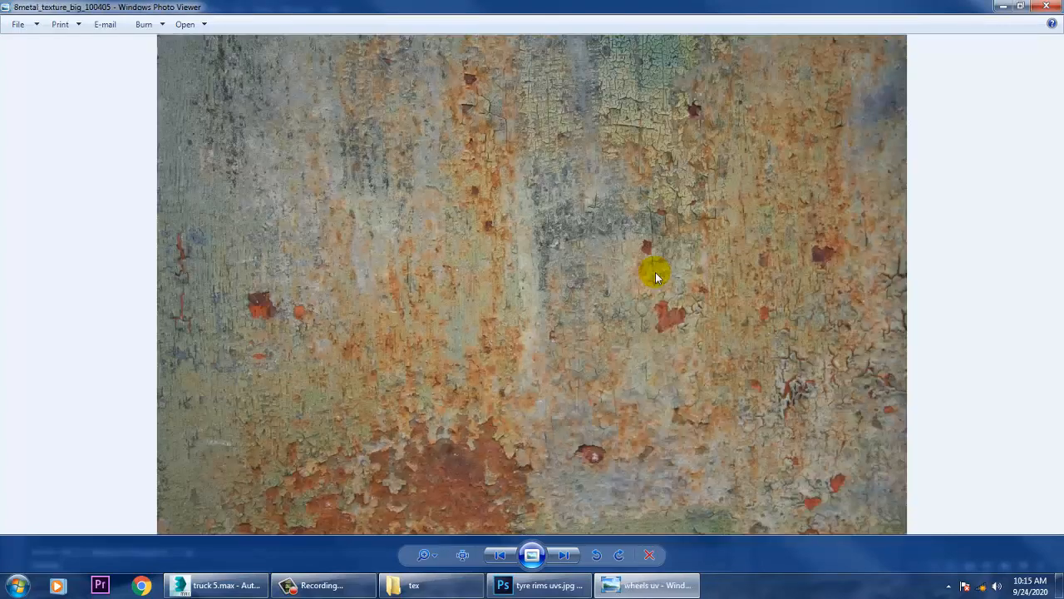
pyautogui.press('Right')
pyautogui.press('Left')
pyautogui.press('Right')
pyautogui.press('Right')
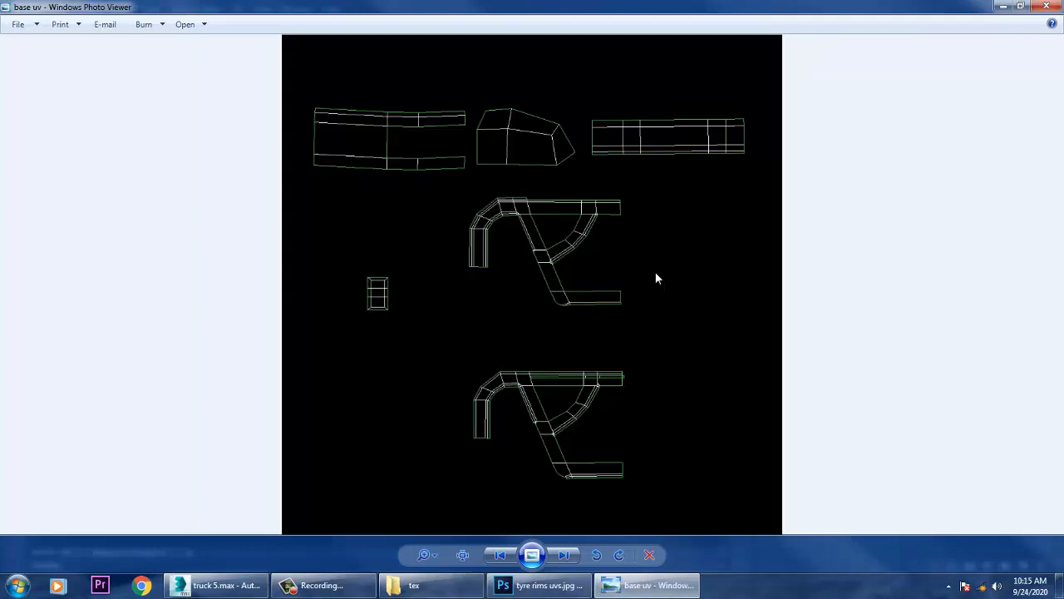
pyautogui.press('Right')
pyautogui.press('Right')
pyautogui.press('Right')
pyautogui.press('Right')
pyautogui.press('Left')
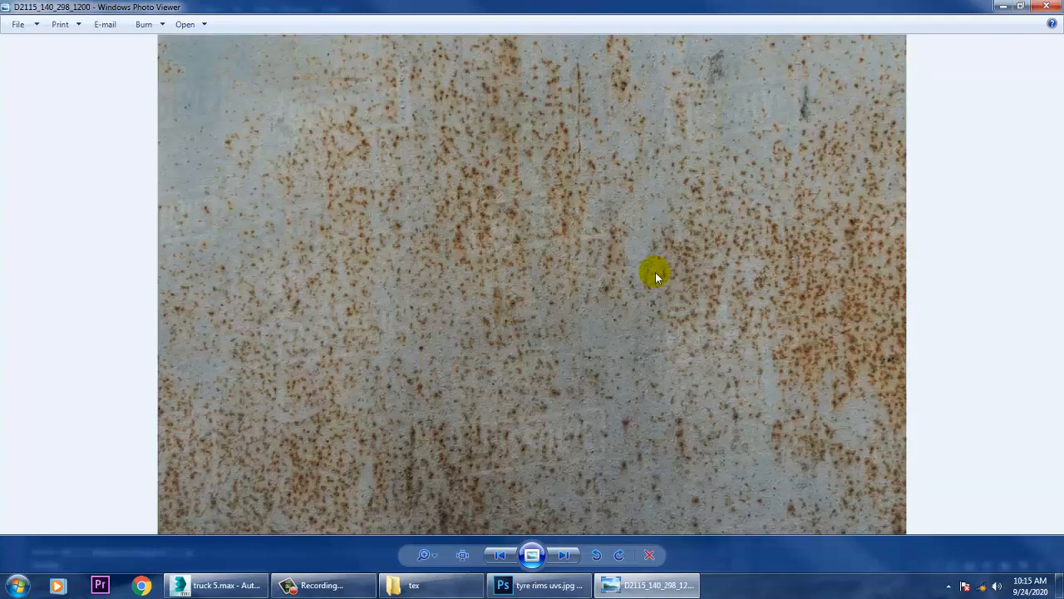
pyautogui.press('Right')
pyautogui.press('Right')
pyautogui.press('Right')
pyautogui.press('Right')
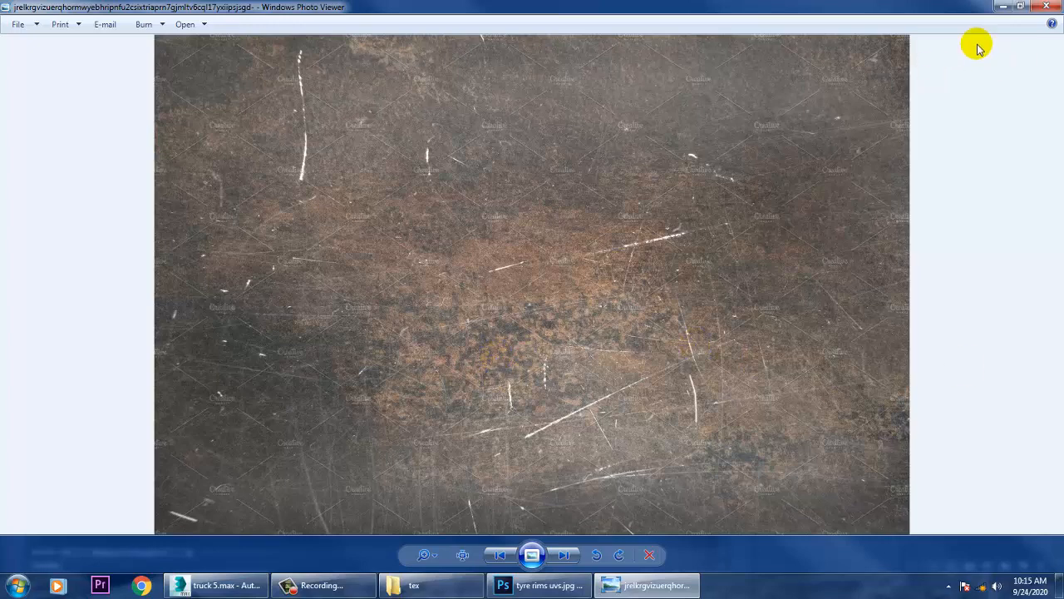
pyautogui.click(1049, 6)
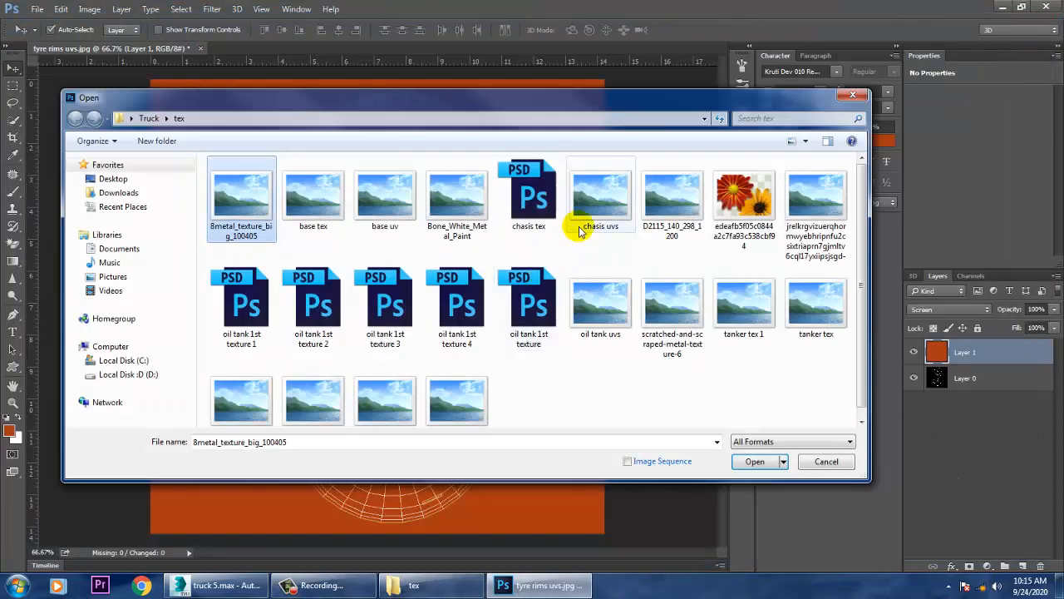
# - Open the scratched brown metal image whose file name begins with jrelkrg from the tex folder
pyautogui.click(592, 215)
pyautogui.press('Right')
pyautogui.press('Right')
pyautogui.press('Right')
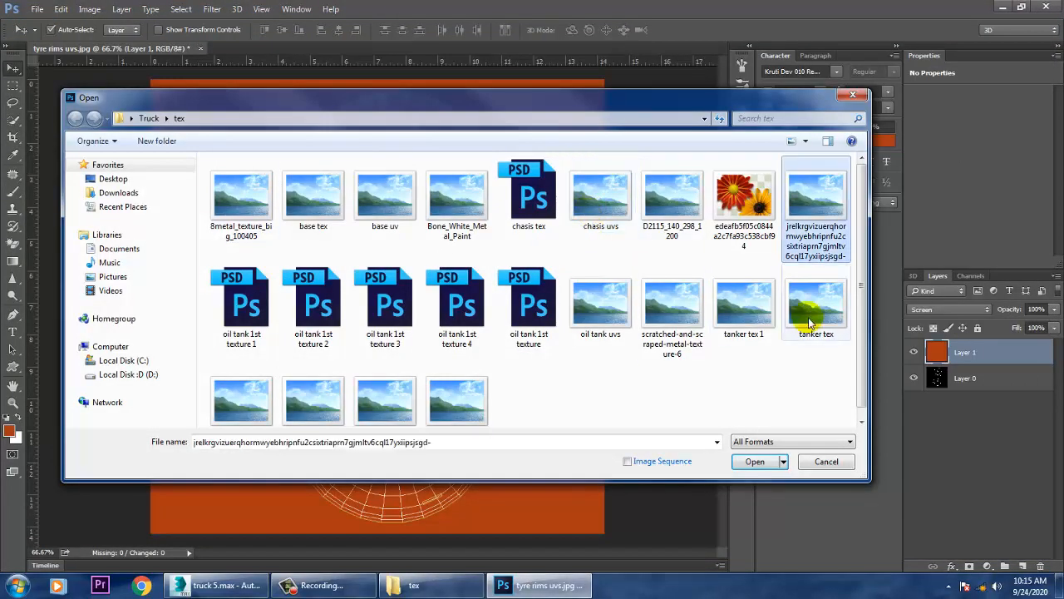
pyautogui.doubleClick(809, 179)
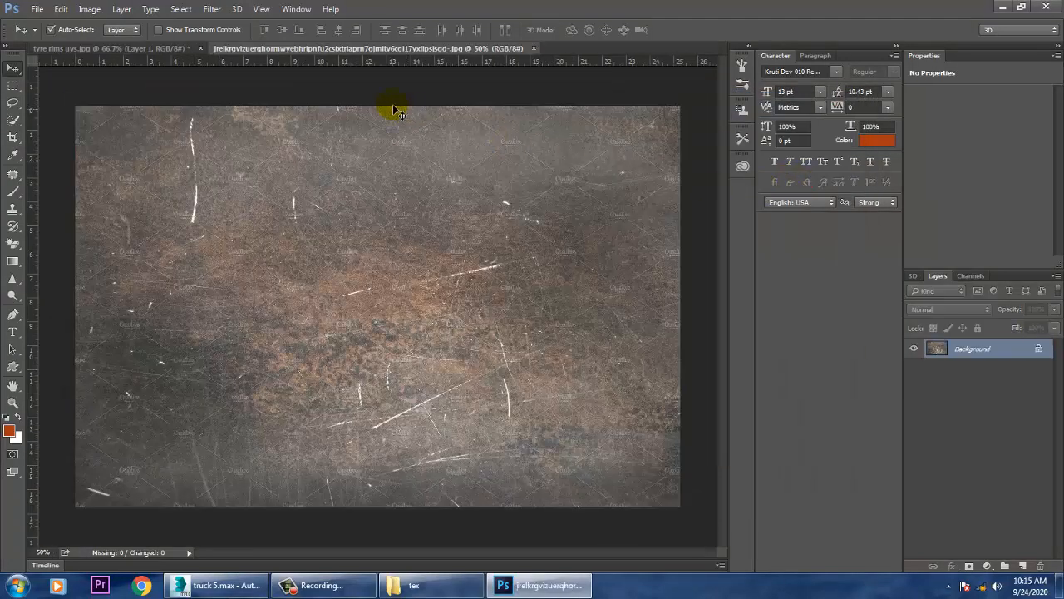
# - Copy the scratched brown metal image into tyre rims uvs as a new layer and minimise its source window
pyautogui.moveTo(358, 47); pyautogui.dragTo(763, 243)
pyautogui.moveTo(956, 451); pyautogui.dragTo(450, 256)
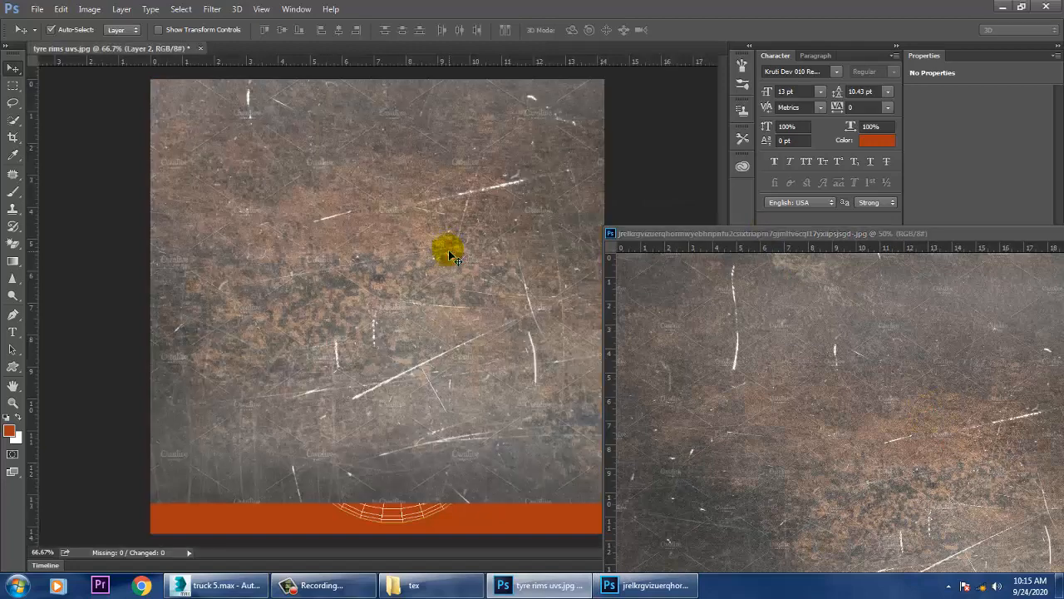
pyautogui.moveTo(937, 233); pyautogui.dragTo(687, 270)
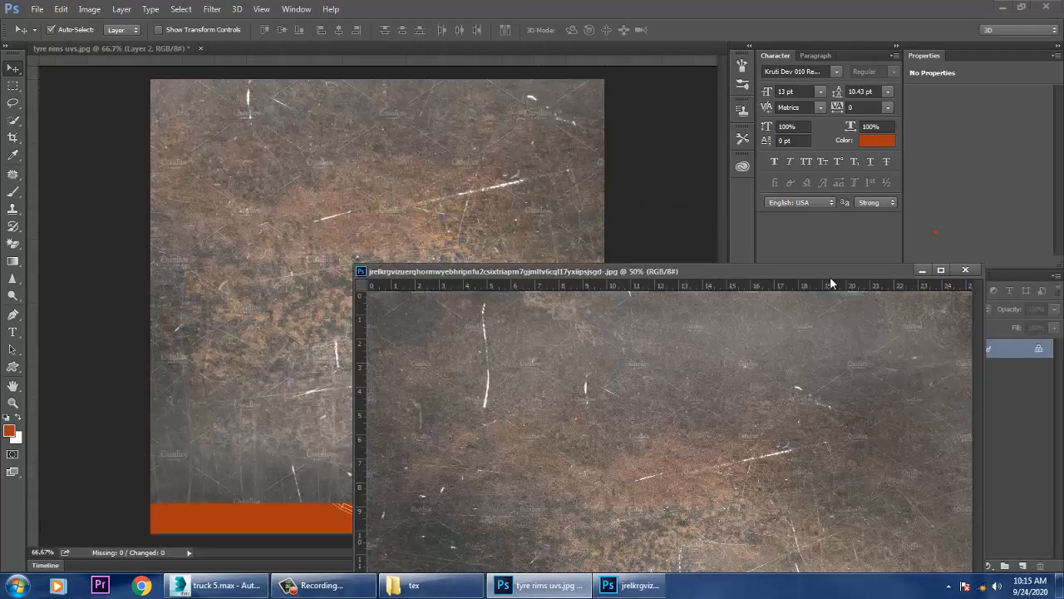
pyautogui.click(919, 271)
# - Scale the scratched metal layer to about 43% and position it over the upper wheel UV
pyautogui.keyDown('ctrl'); pyautogui.moveTo(302, 222); pyautogui.dragTo(464, 376); pyautogui.keyUp('ctrl')
pyautogui.hotkey('ctrl', 't')
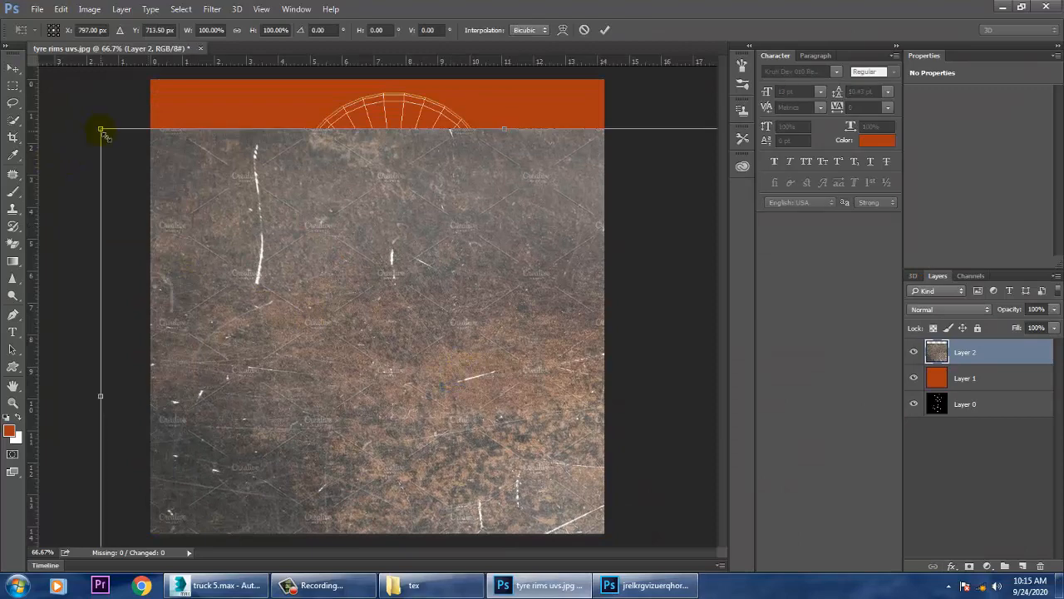
pyautogui.moveTo(100, 130); pyautogui.dragTo(399, 301)
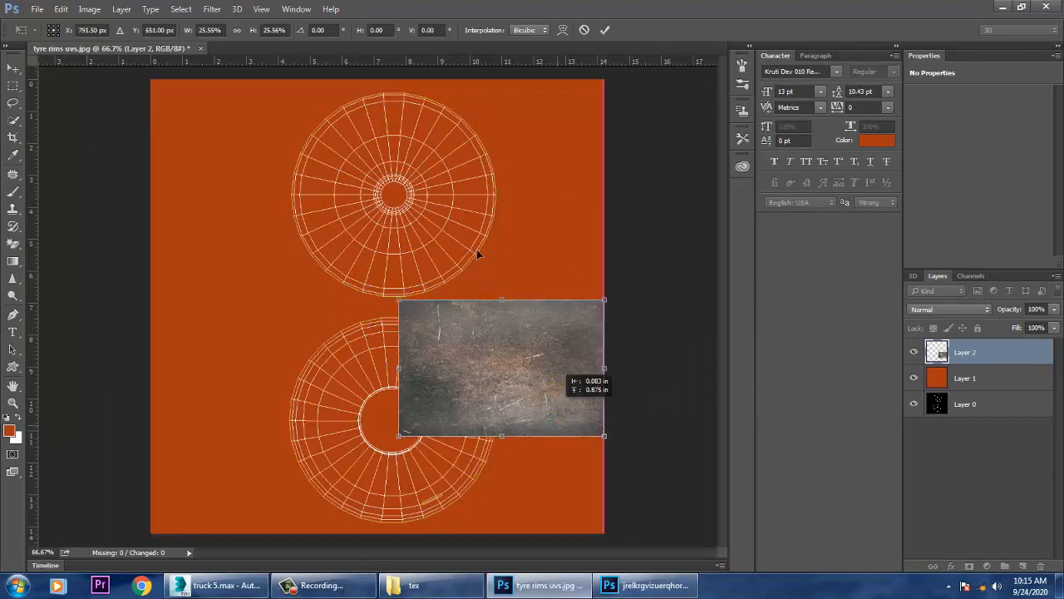
pyautogui.moveTo(547, 403); pyautogui.dragTo(416, 189)
pyautogui.keyDown('alt'); pyautogui.keyDown('shift'); pyautogui.moveTo(475, 223); pyautogui.dragTo(529, 257); pyautogui.keyUp('shift'); pyautogui.keyUp('alt')
pyautogui.moveTo(437, 206); pyautogui.dragTo(454, 254)
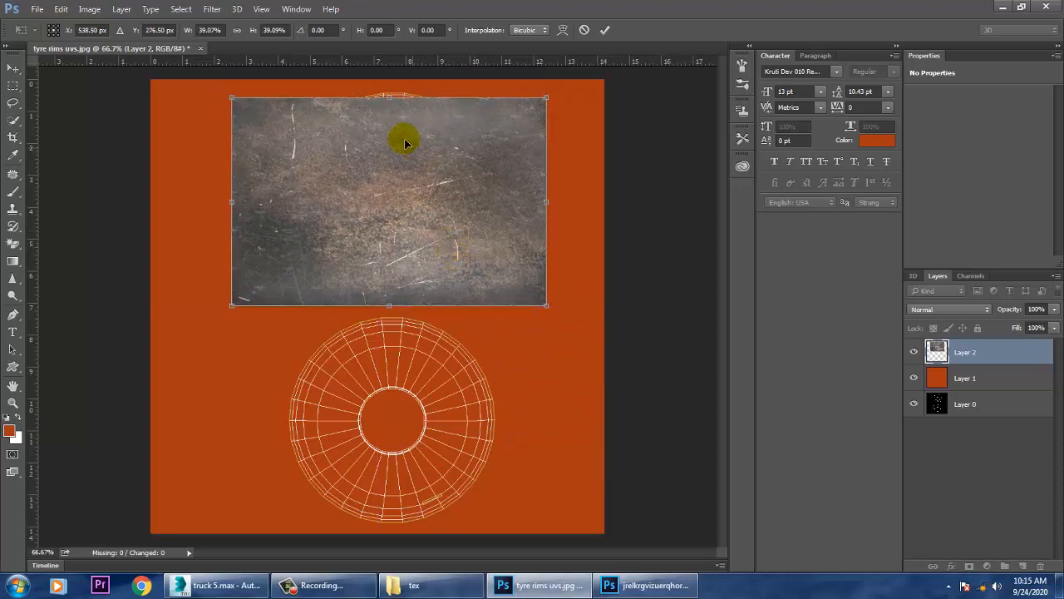
pyautogui.keyDown('alt'); pyautogui.keyDown('shift'); pyautogui.moveTo(547, 100); pyautogui.dragTo(563, 88); pyautogui.keyUp('shift'); pyautogui.keyUp('alt')
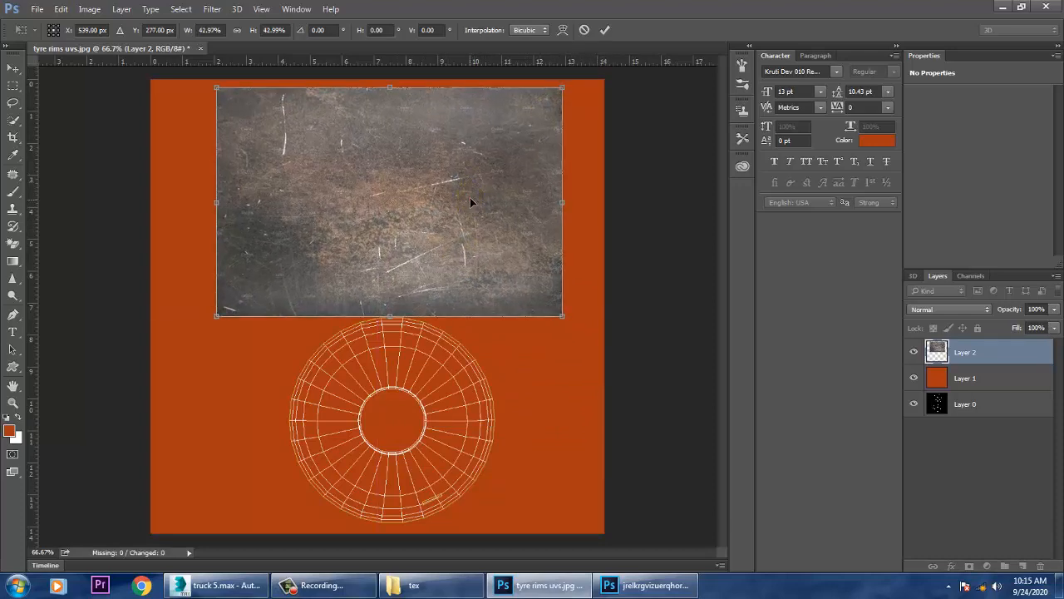
pyautogui.moveTo(470, 203); pyautogui.dragTo(469, 196)
pyautogui.press('Return')
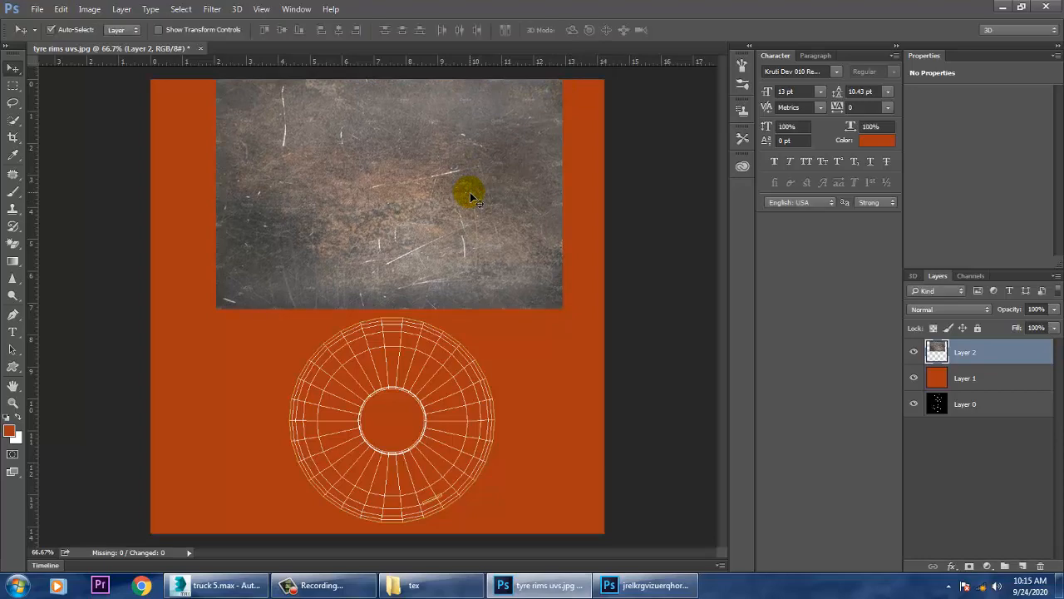
# - Preview 8metal_texture_big_100405 from the tex folder and open it
pyautogui.click(37, 9)
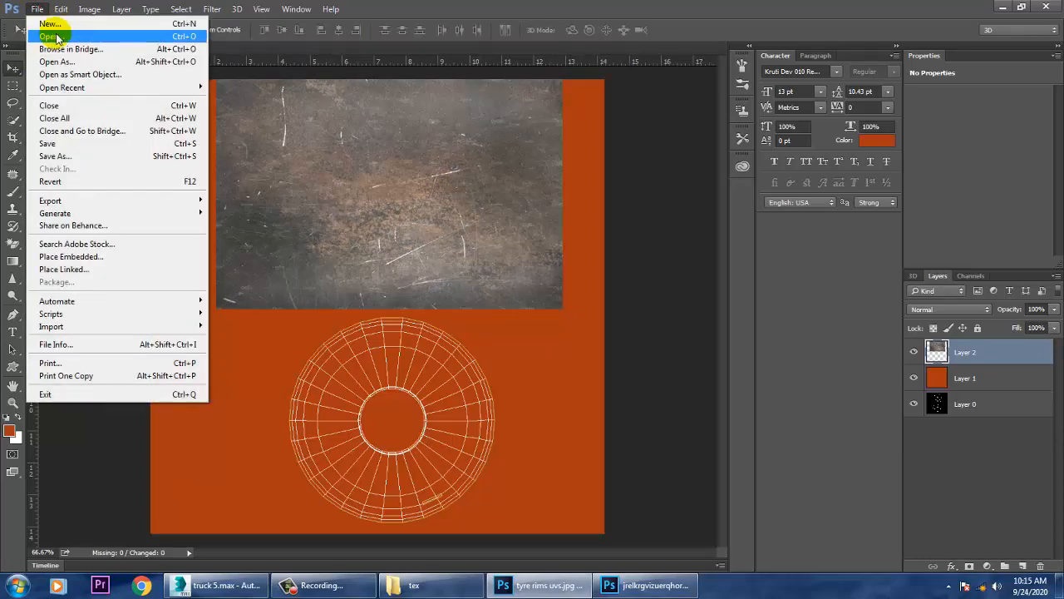
pyautogui.click(52, 33)
pyautogui.click(238, 207)
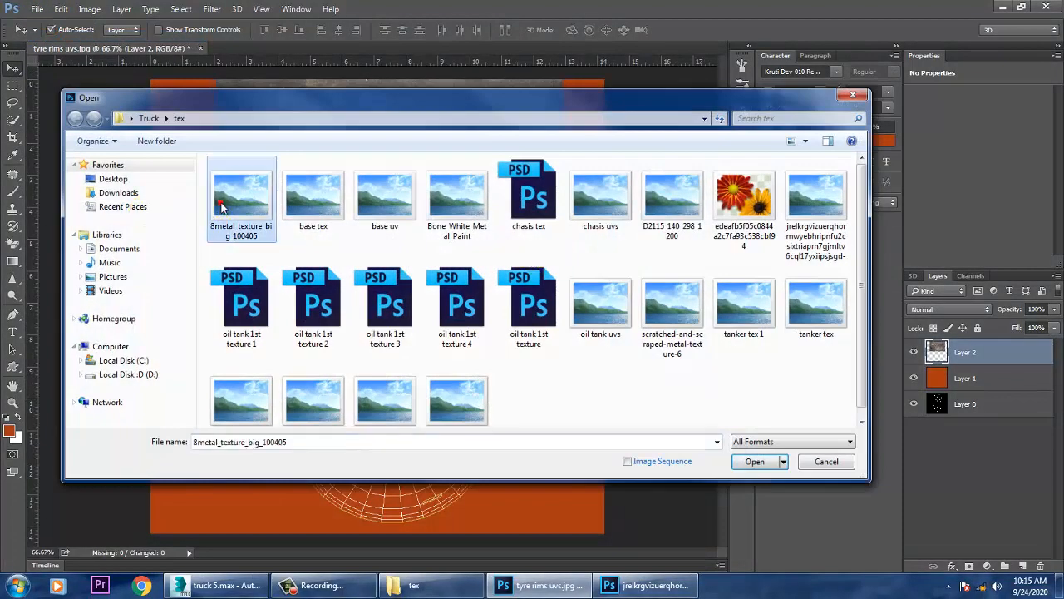
pyautogui.rightClick(241, 205)
pyautogui.click(280, 235)
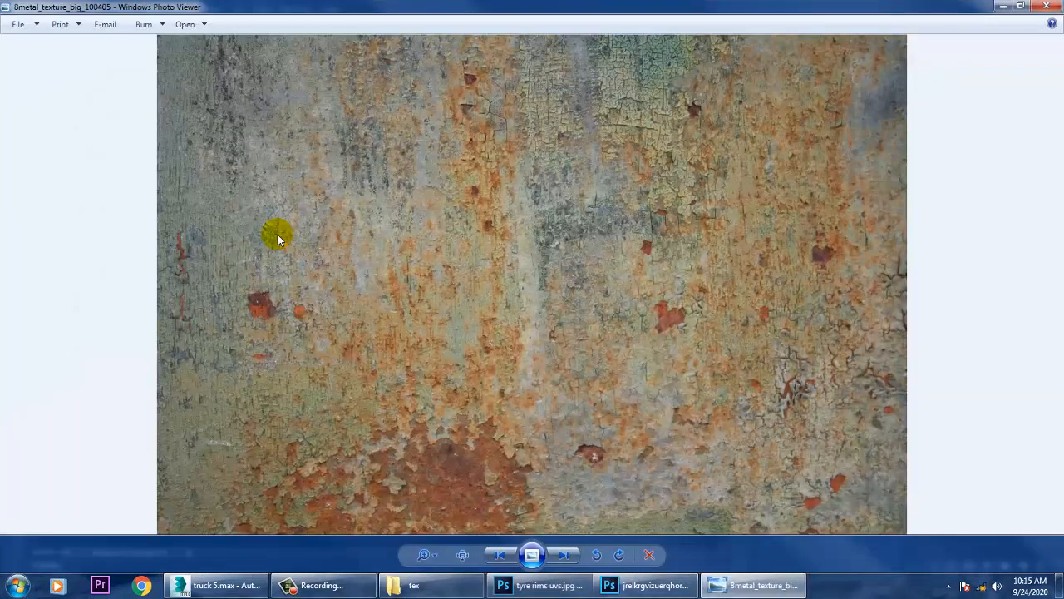
pyautogui.click(1046, 6)
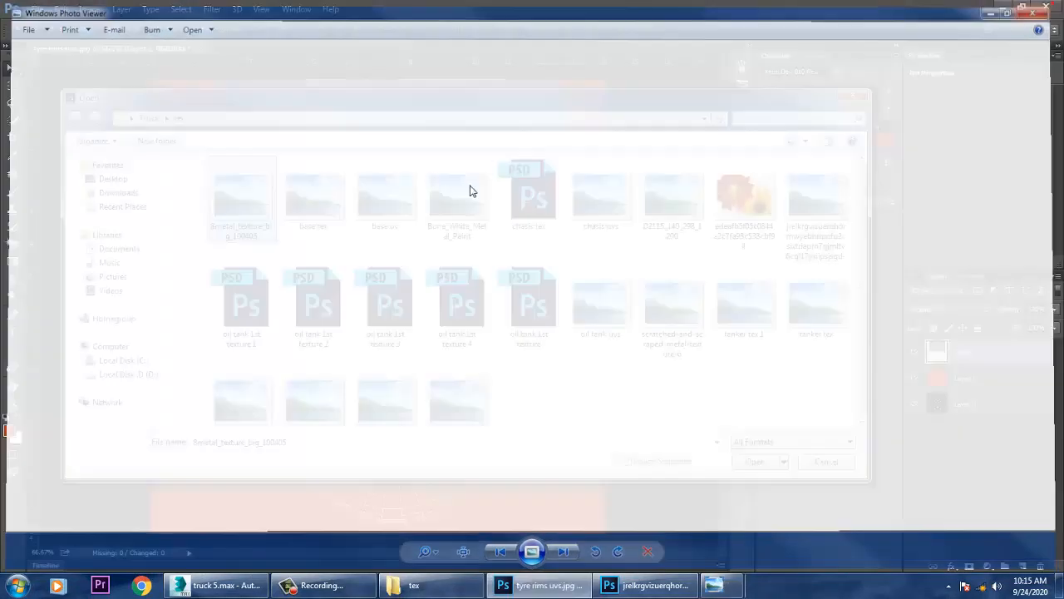
pyautogui.doubleClick(224, 187)
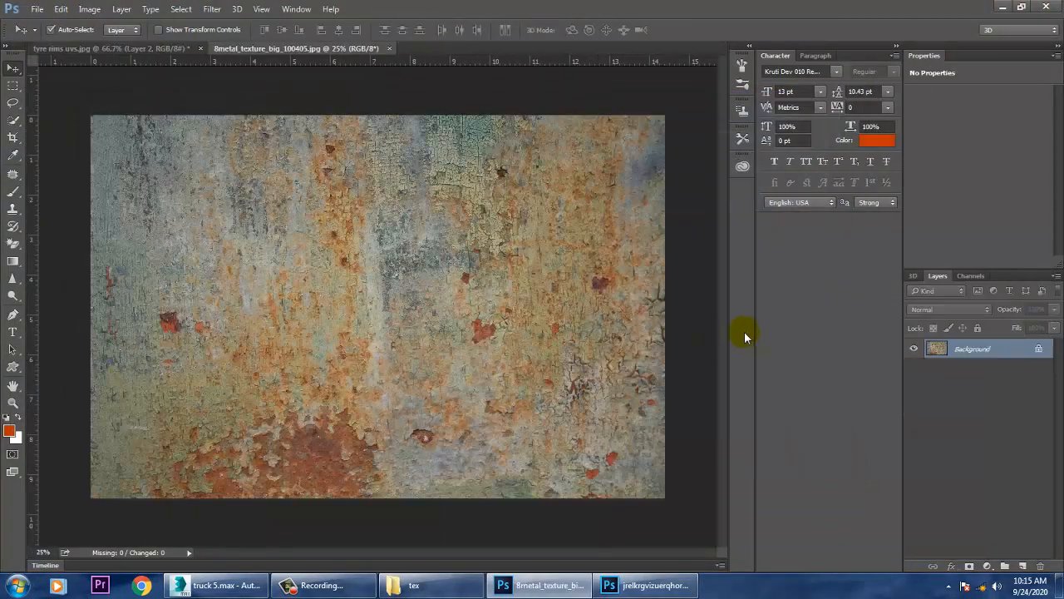
# - Copy the rusty peeling-paint image into tyre rims uvs as a new layer and minimise its source window
pyautogui.moveTo(332, 49); pyautogui.dragTo(607, 222)
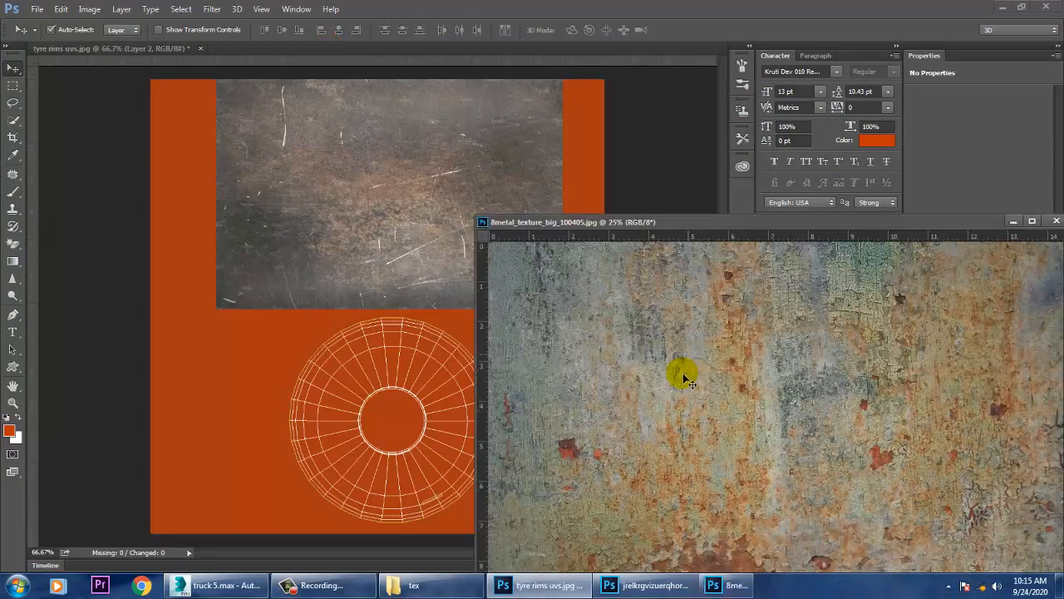
pyautogui.click(352, 170)
pyautogui.hotkey('ctrl', 'v')
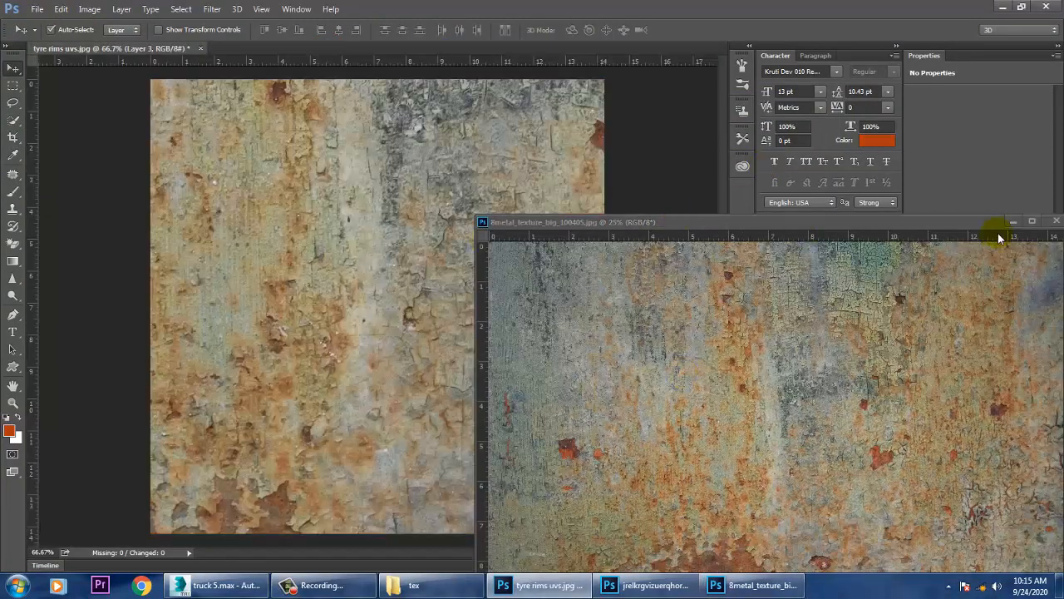
pyautogui.click(1012, 222)
# - Scale down the rusty peeling-paint layer and position it over the upper wheel UV, covering the scratched metal layer
pyautogui.moveTo(442, 283); pyautogui.dragTo(580, 569)
pyautogui.hotkey('ctrl', 'z')
pyautogui.hotkey('ctrl', 't')
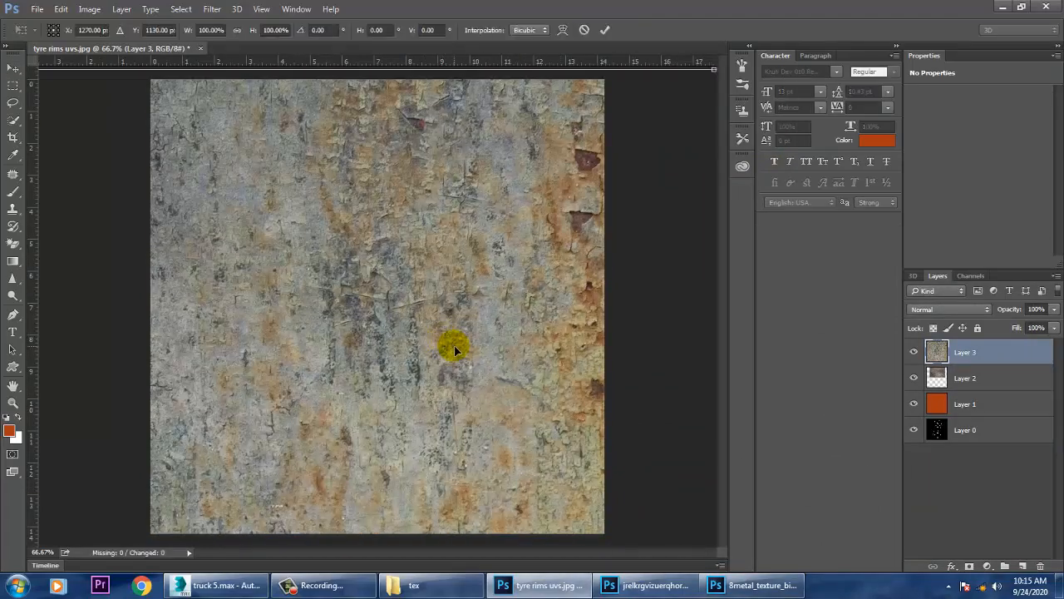
pyautogui.moveTo(387, 295); pyautogui.dragTo(449, 389)
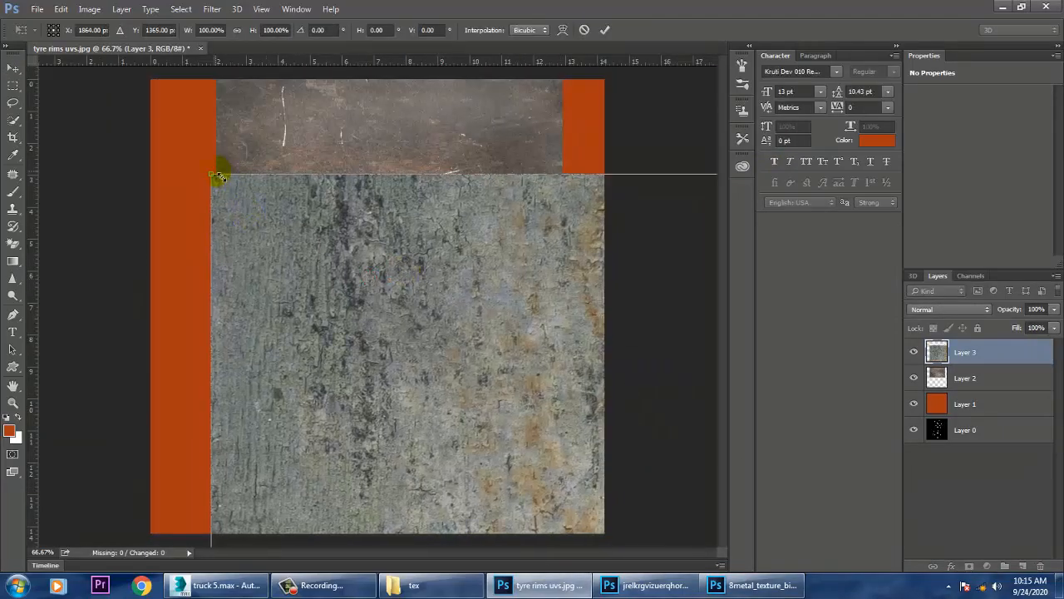
pyautogui.moveTo(218, 175); pyautogui.dragTo(161, 227)
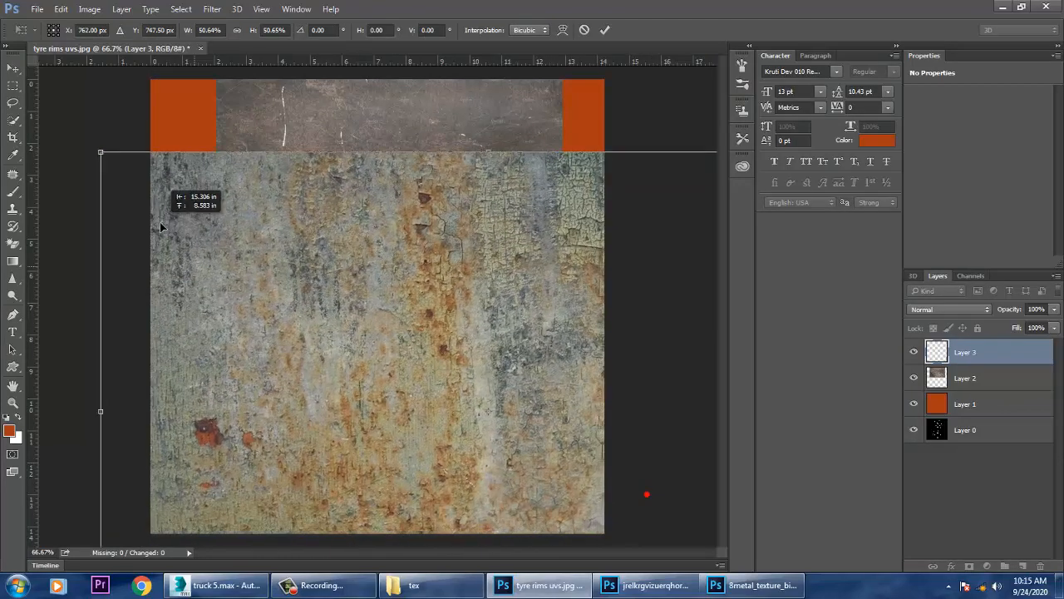
pyautogui.click(80, 125)
pyautogui.moveTo(100, 155); pyautogui.dragTo(349, 318)
pyautogui.moveTo(407, 349); pyautogui.dragTo(402, 185)
pyautogui.moveTo(532, 281); pyautogui.dragTo(572, 306)
pyautogui.press('Return')
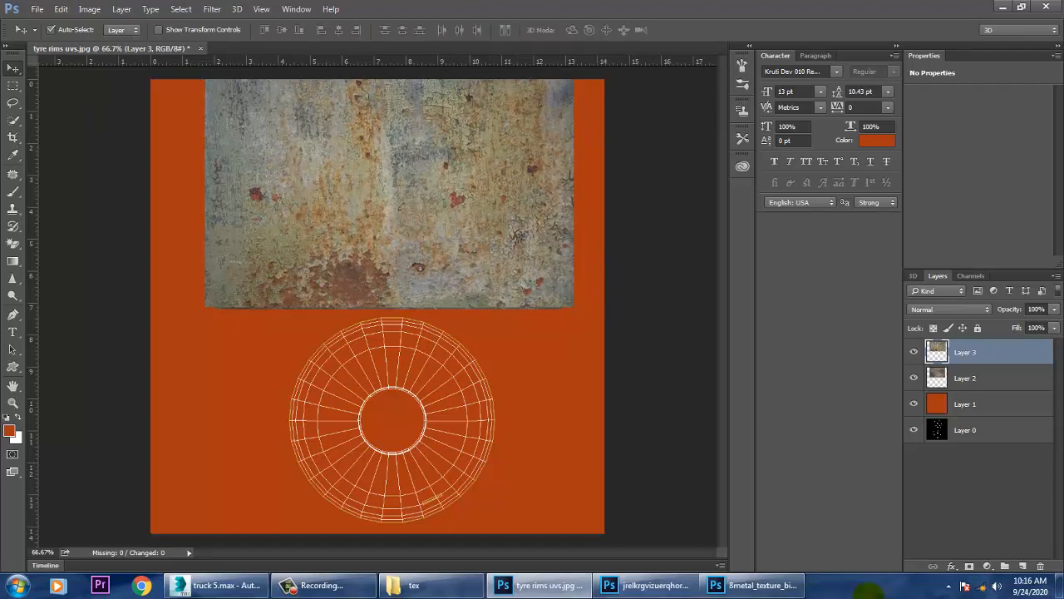
# - Add a layer mask to the peeling-paint layer and set its blend mode to Lighten
pyautogui.click(969, 566)
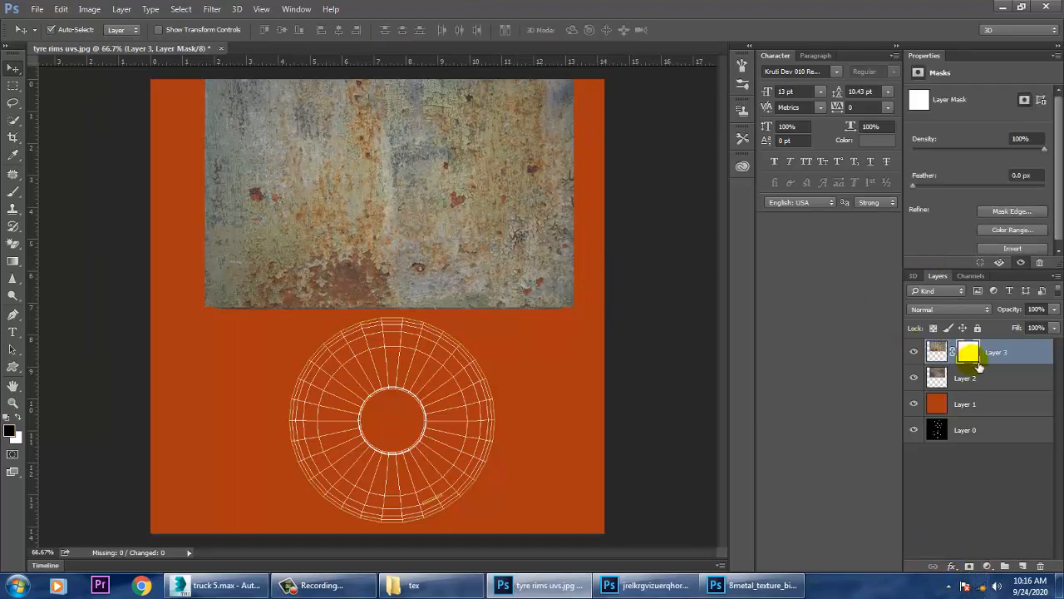
pyautogui.click(942, 308)
pyautogui.click(936, 324)
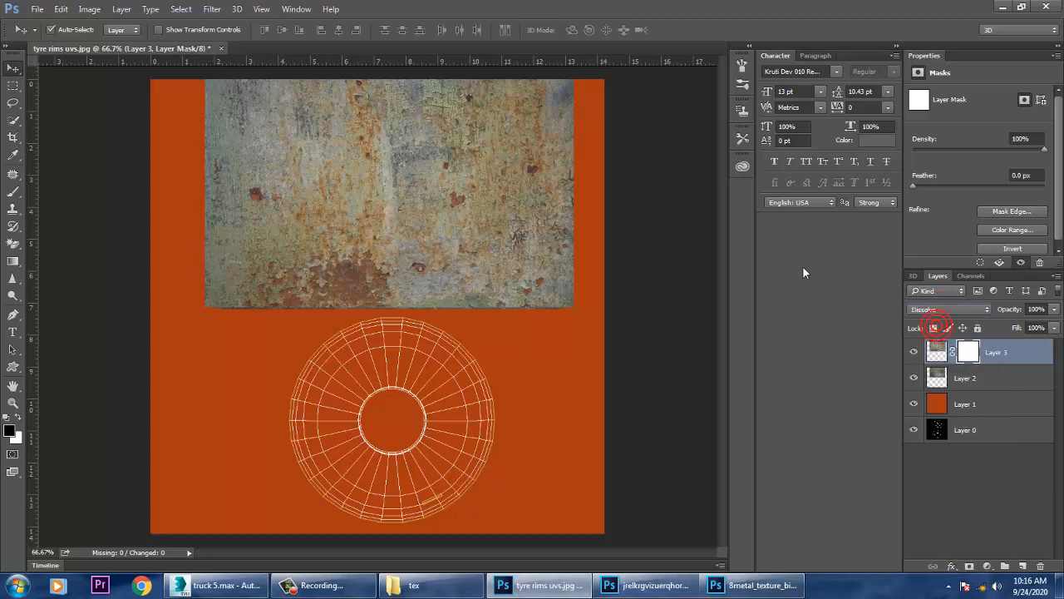
pyautogui.press('Down')
pyautogui.press('Down')
pyautogui.press('Down')
pyautogui.press('Down')
pyautogui.press('Down')
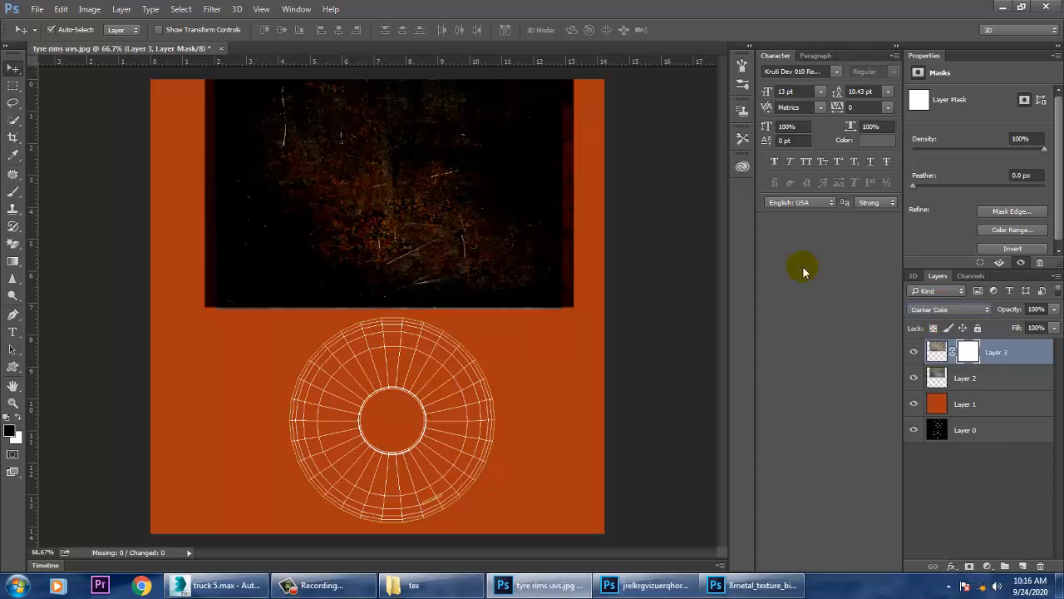
pyautogui.press('Down')
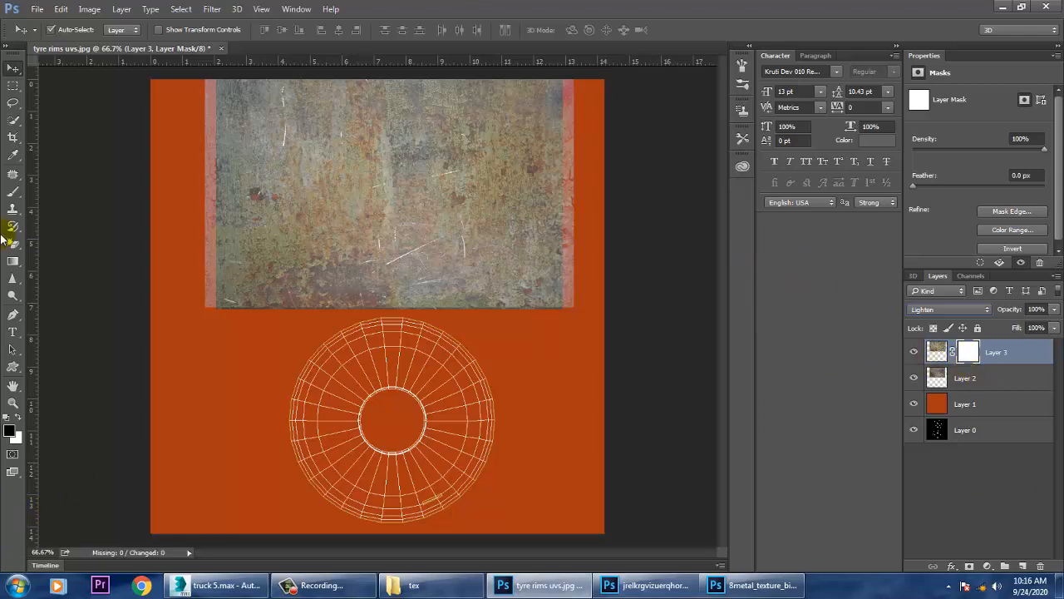
# - Brush black onto the peeling-paint layer's mask with a 250 px brush at 33% opacity, softening its edges over the scratched metal
pyautogui.click(17, 192)
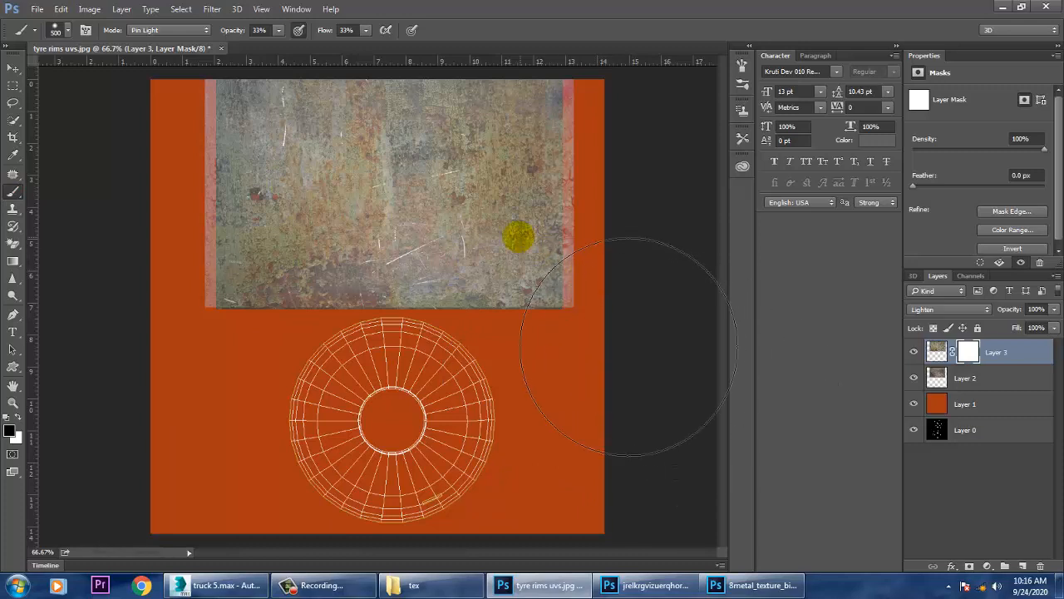
pyautogui.press('[')
pyautogui.press('[')
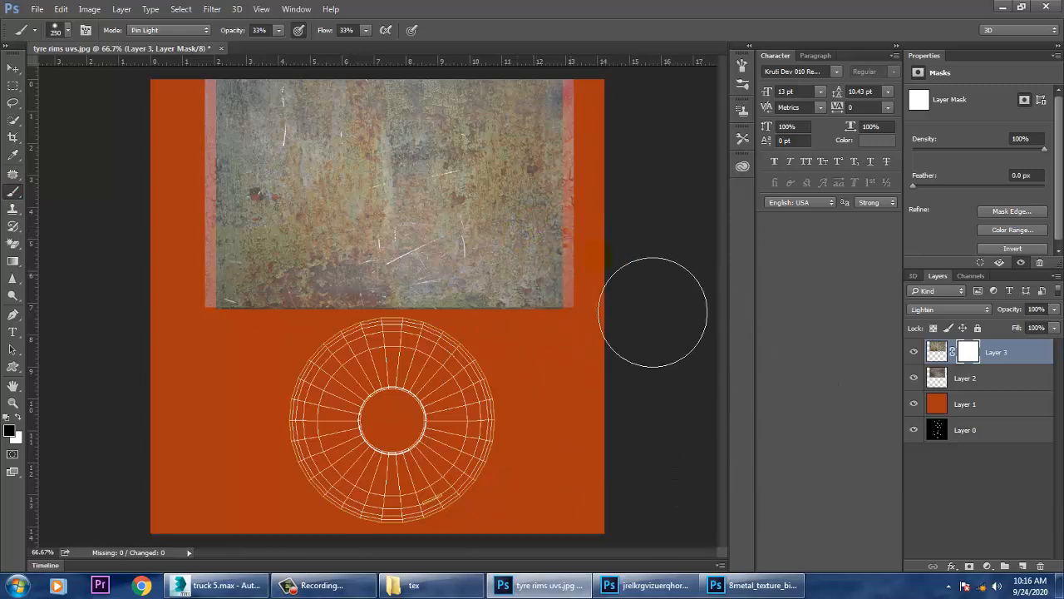
pyautogui.moveTo(558, 150)
pyautogui.mouseDown()
pyautogui.moveTo(241, 133)
pyautogui.moveTo(267, 328)
pyautogui.moveTo(369, 392)
pyautogui.moveTo(502, 388)
pyautogui.mouseUp()
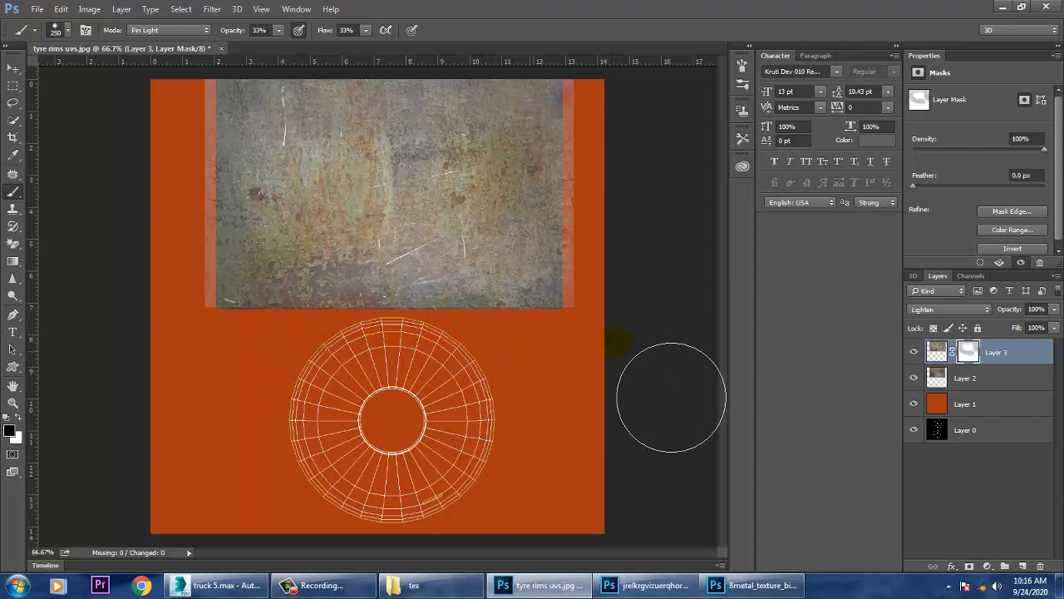
pyautogui.click(933, 520)
# - Duplicate the masked peeling-paint layer and place the copy over the lower wheel UV
pyautogui.click(11, 70)
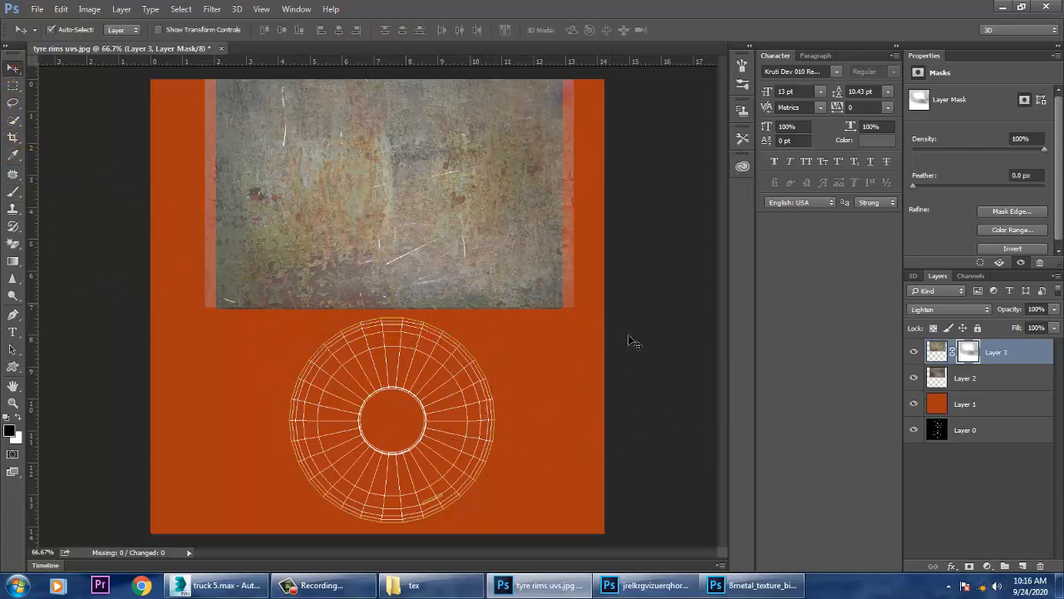
pyautogui.keyDown('alt'); pyautogui.moveTo(517, 238); pyautogui.dragTo(525, 472); pyautogui.keyUp('alt')
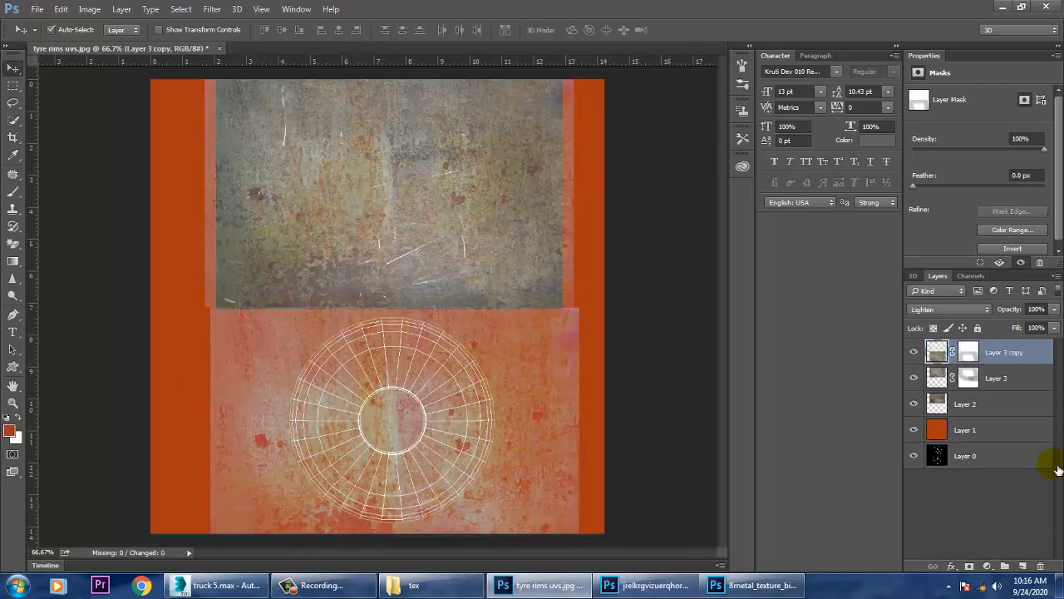
pyautogui.click(969, 404)
pyautogui.keyDown('alt'); pyautogui.moveTo(476, 239); pyautogui.dragTo(487, 344); pyautogui.keyUp('alt')
pyautogui.hotkey('ctrl', 'z')
# - Duplicate the scratched metal Layer 2 and move the copy straight down until it covers the lower wheel UV
pyautogui.click(973, 409)
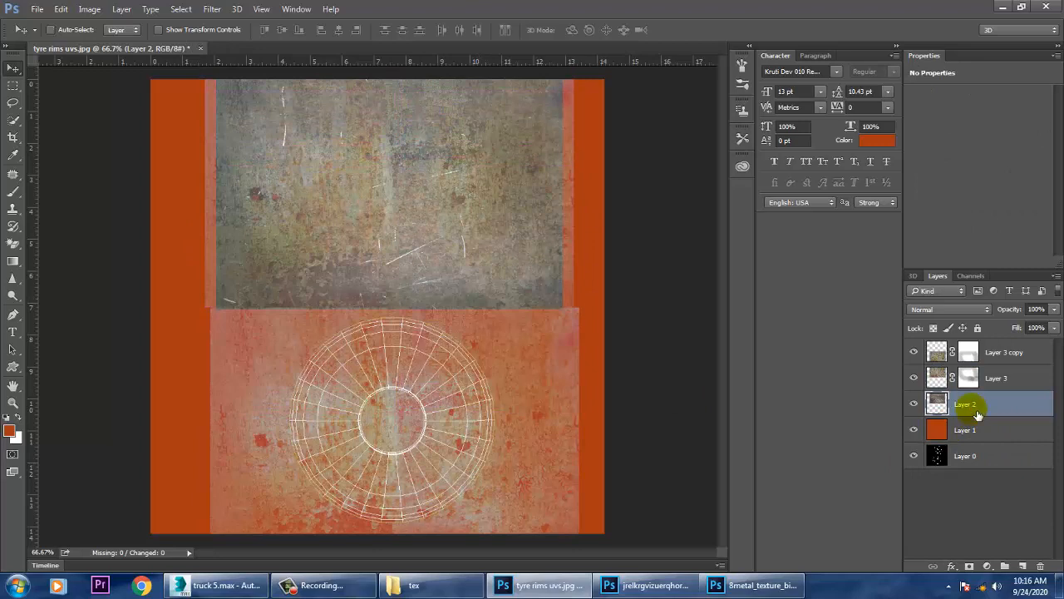
pyautogui.hotkey('ctrl', 'j')
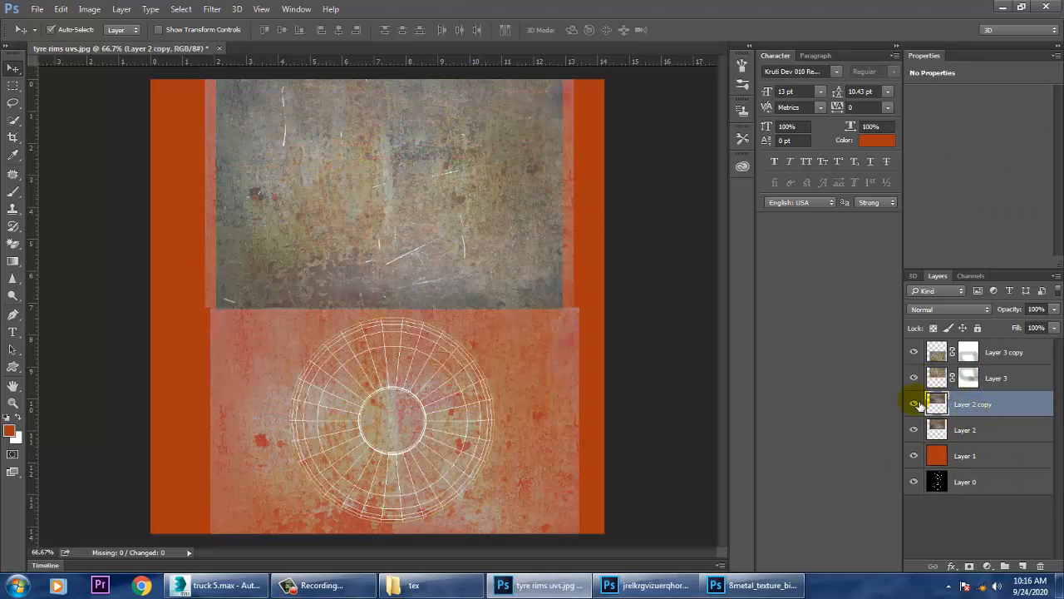
pyautogui.hotkey('shift', 'Down')
pyautogui.hotkey('shift', 'Down')
pyautogui.hotkey('shift', 'Down')
pyautogui.hotkey('shift', 'Down')
pyautogui.hotkey('shift', 'Down')
pyautogui.hotkey('shift', 'Down')
pyautogui.hotkey('shift', 'Down')
pyautogui.hotkey('shift', 'Down')
pyautogui.hotkey('shift', 'Down')
pyautogui.hotkey('shift', 'Down')
pyautogui.hotkey('shift', 'Down')
pyautogui.hotkey('shift', 'Down')
pyautogui.hotkey('shift', 'Down')
pyautogui.hotkey('shift', 'Down')
pyautogui.hotkey('shift', 'Down')
pyautogui.hotkey('shift', 'Down')
pyautogui.hotkey('shift', 'Down')
pyautogui.hotkey('shift', 'Down')
pyautogui.hotkey('shift', 'Down')
pyautogui.hotkey('shift', 'Down')
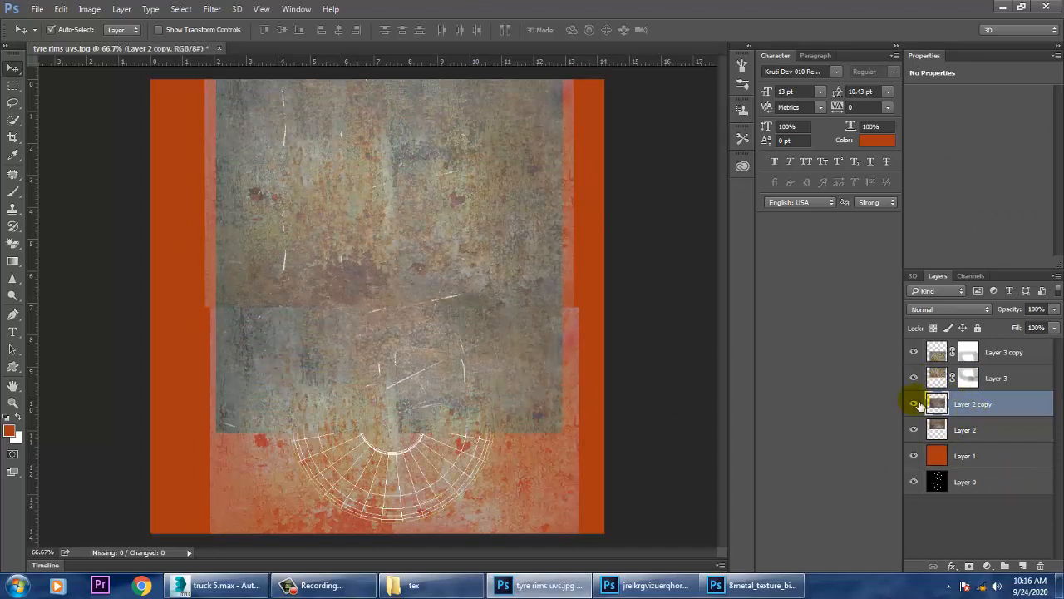
pyautogui.hotkey('shift', 'Down')
pyautogui.hotkey('shift', 'Down')
pyautogui.hotkey('shift', 'Down')
pyautogui.hotkey('shift', 'Down')
pyautogui.hotkey('shift', 'Down')
pyautogui.hotkey('shift', 'Down')
pyautogui.hotkey('shift', 'Down')
pyautogui.hotkey('shift', 'Down')
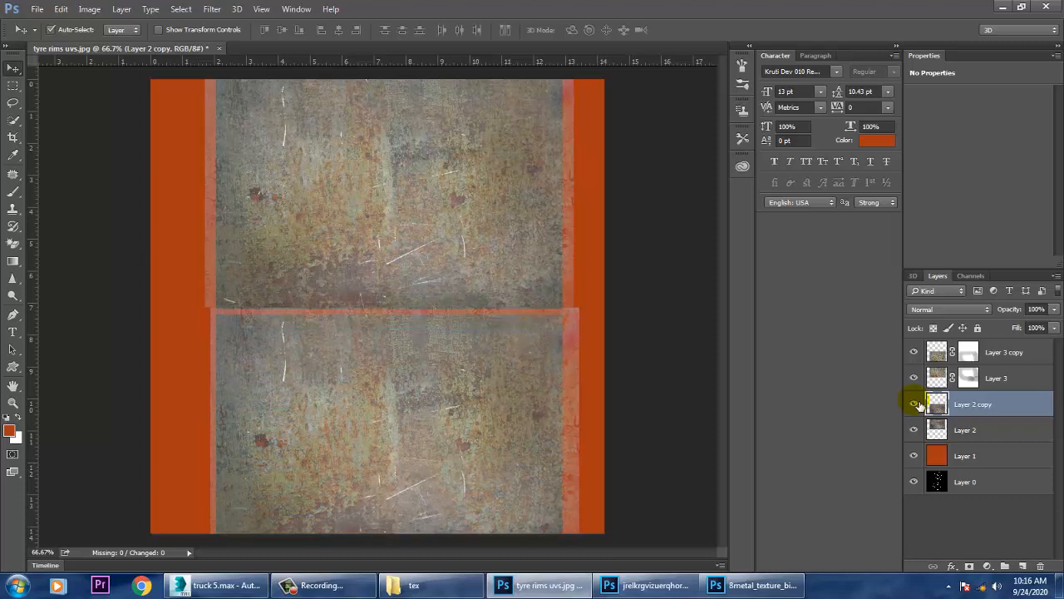
pyautogui.hotkey('shift', 'Down')
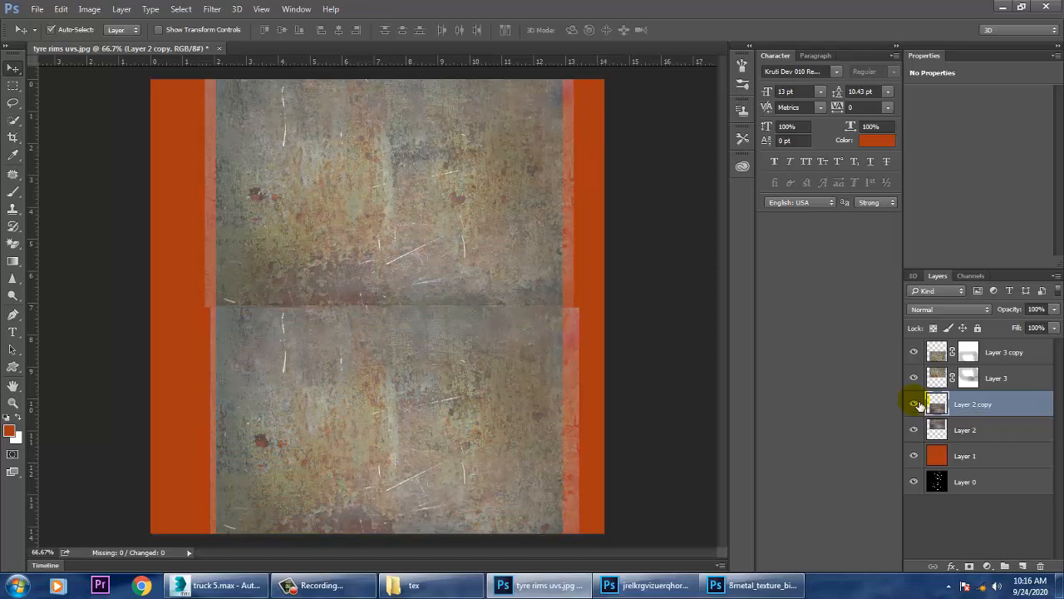
# - Hide the orange fill and UV template layers, and save the document in the tex folder as the PSD tyre rims texture
pyautogui.click(914, 456)
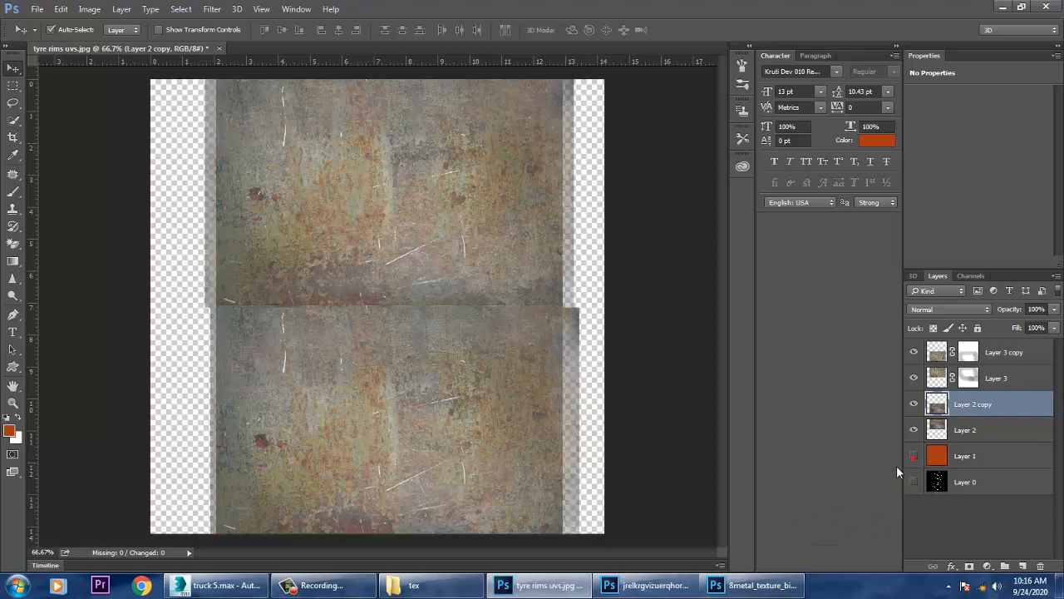
pyautogui.click(37, 9)
pyautogui.click(99, 160)
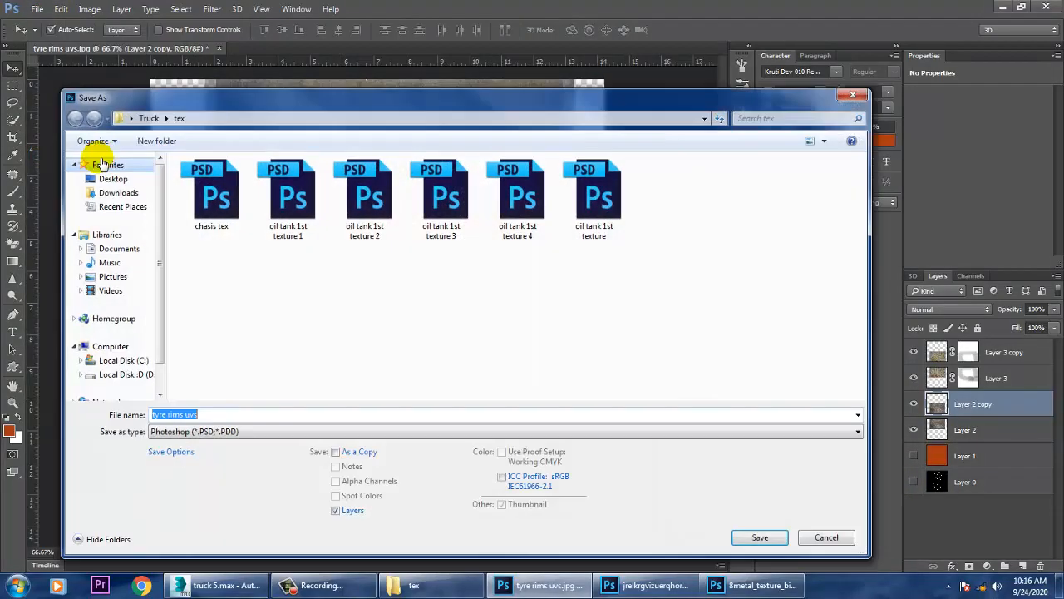
pyautogui.click(210, 417)
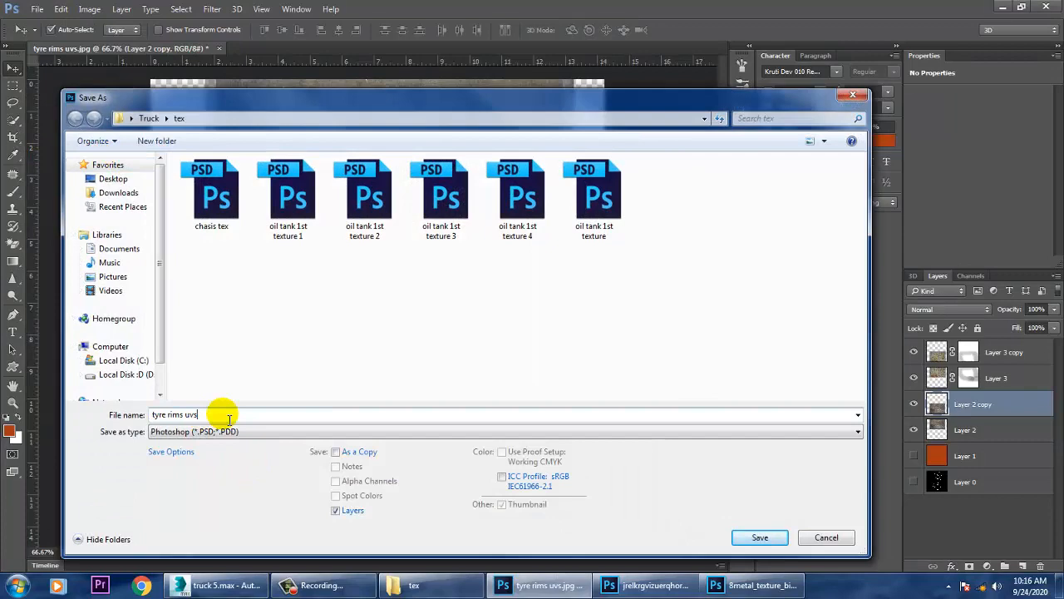
pyautogui.press('BackSpace')
pyautogui.press('BackSpace')
pyautogui.write('te')
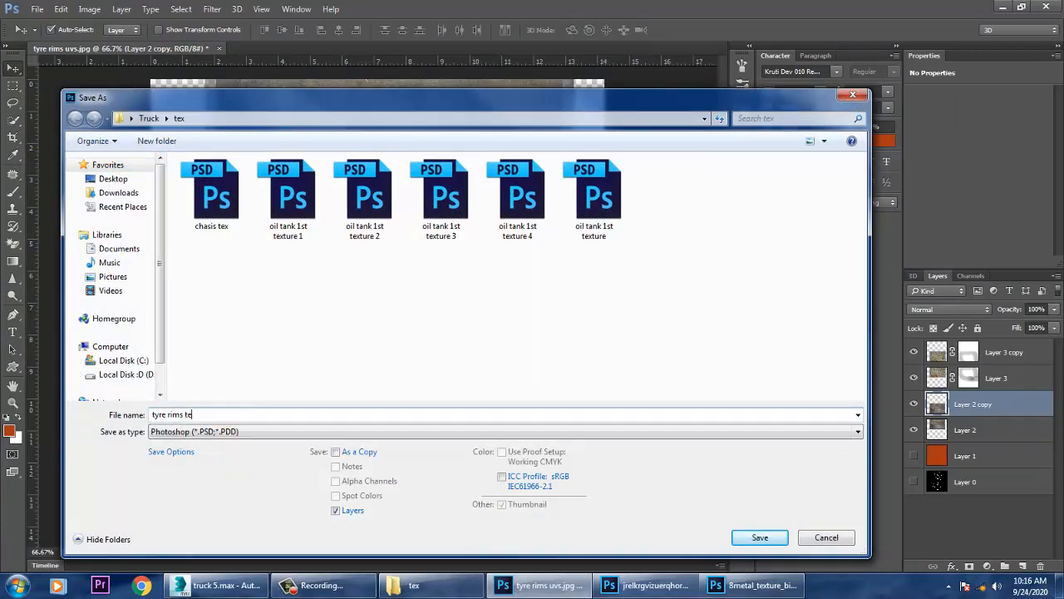
pyautogui.write('xture')
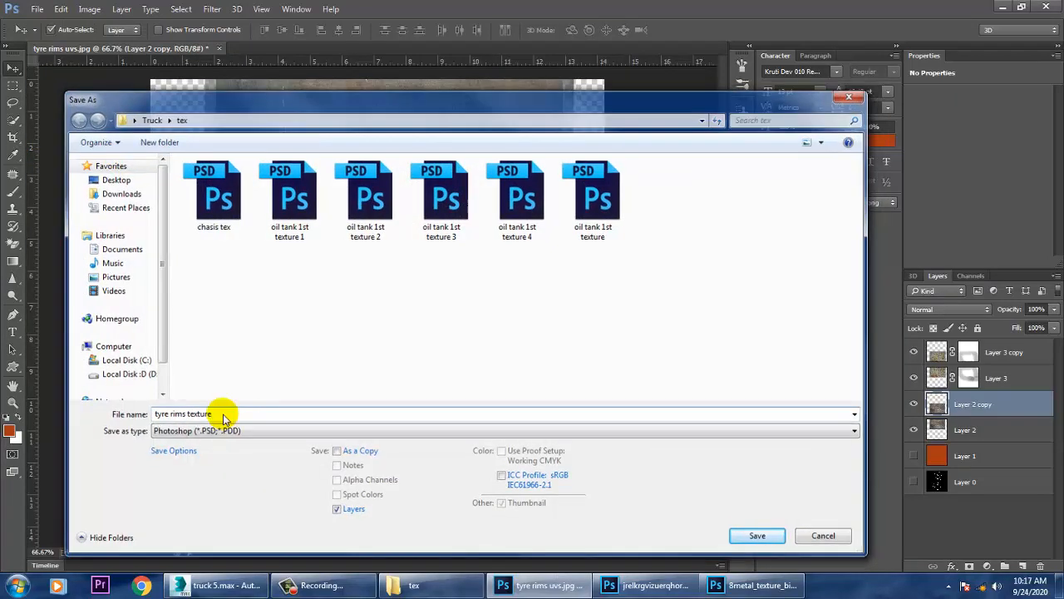
pyautogui.press('Return')
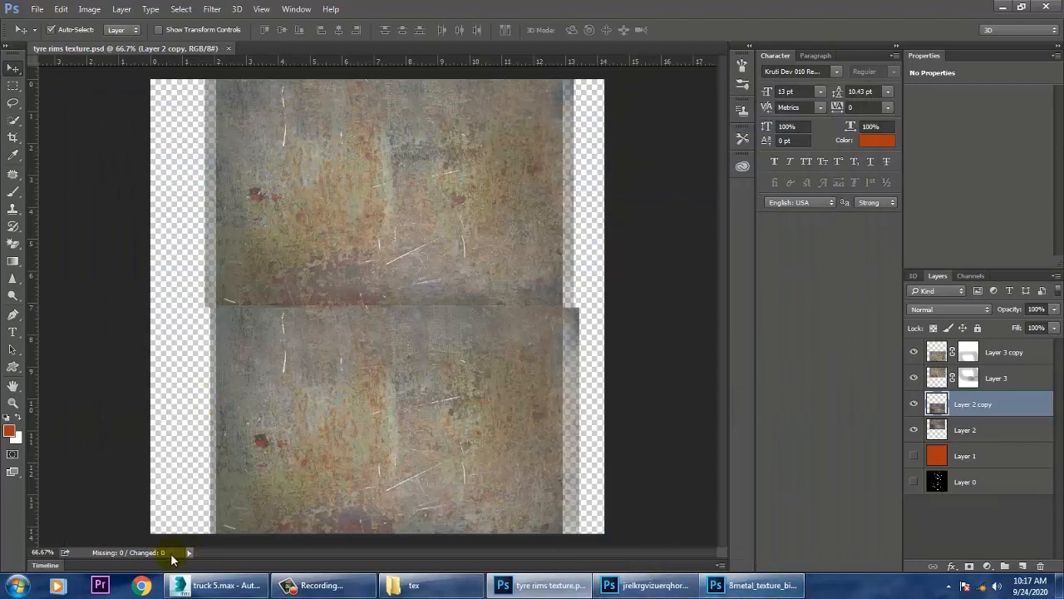
# - Switch to 3ds Max, bring the rear wheels into view and leave the Unwrap UVW modifier's vertex level on the wheel rim
pyautogui.click(218, 586)
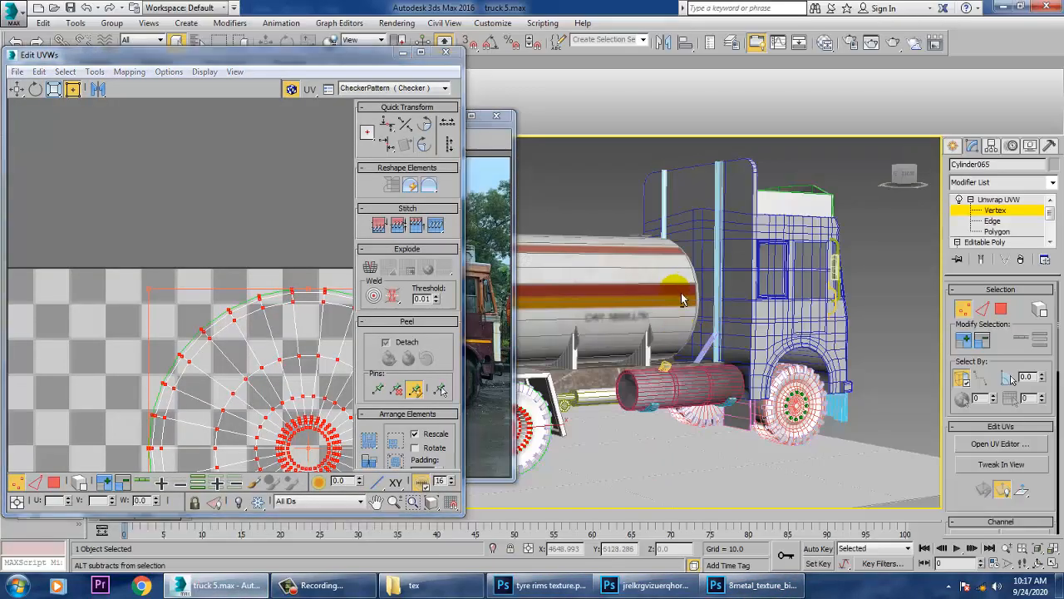
pyautogui.keyDown('alt'); pyautogui.moveTo(681, 299); pyautogui.dragTo(890, 265, button='middle'); pyautogui.keyUp('alt')
pyautogui.scroll(3, 857, 250)
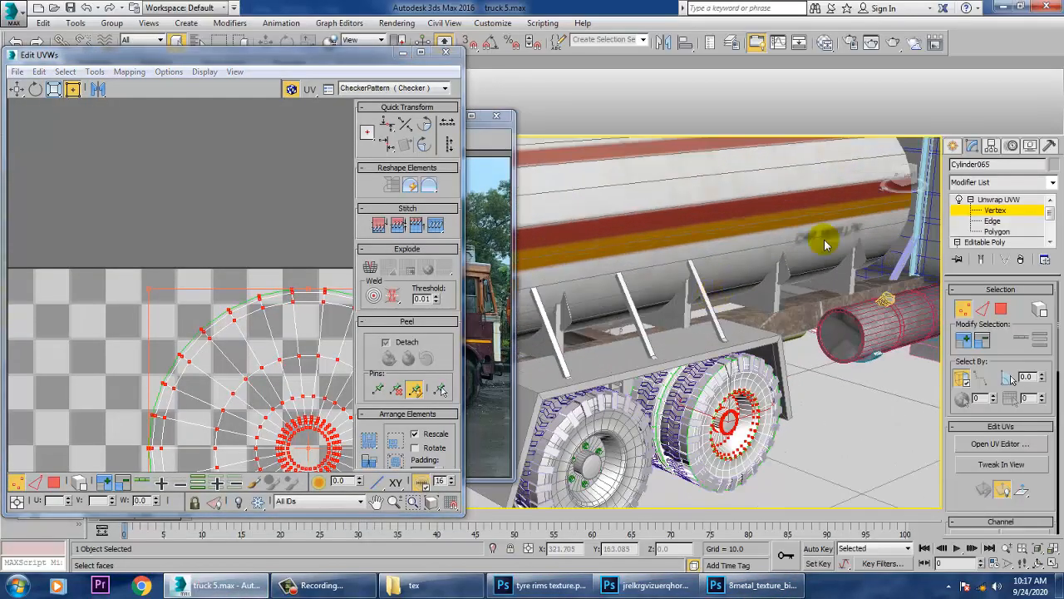
pyautogui.click(1016, 202)
pyautogui.click(677, 369)
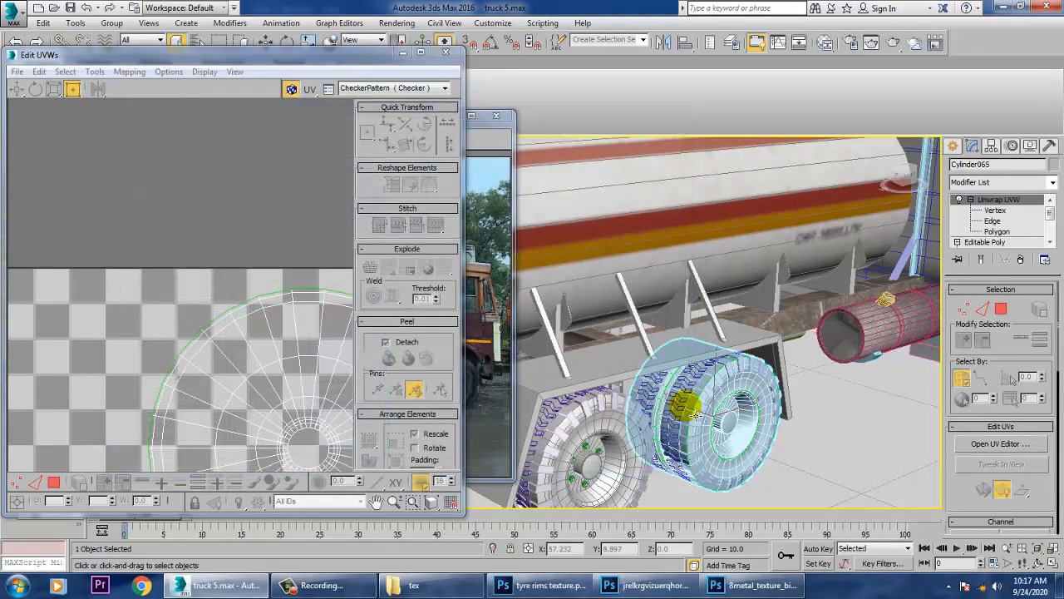
# - Open the Slate Material Editor, add a new VRayMtl below the existing materials and show its parameters
pyautogui.press('m')
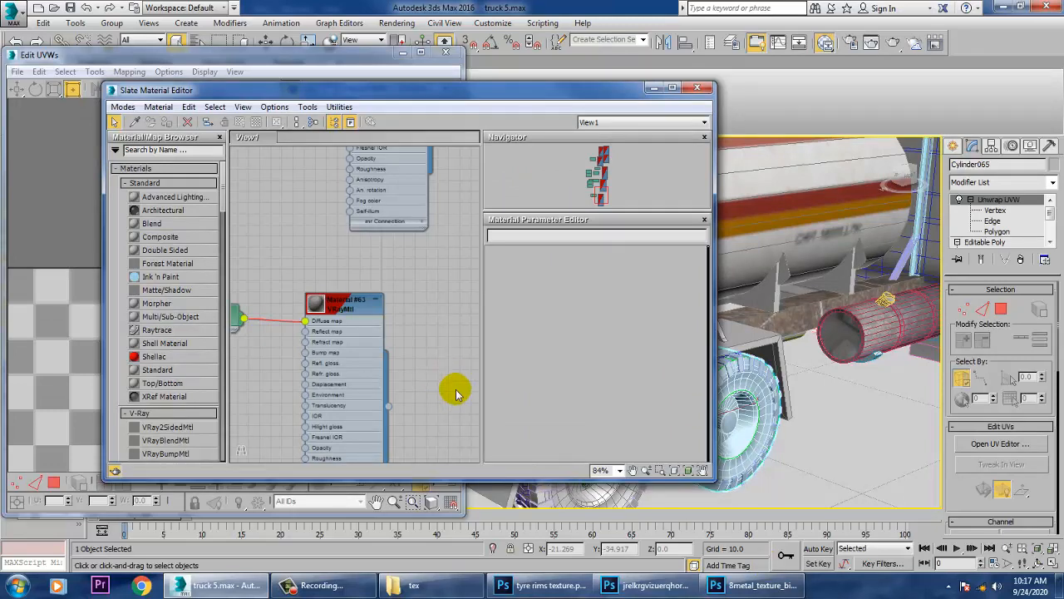
pyautogui.scroll(-4, 399, 187)
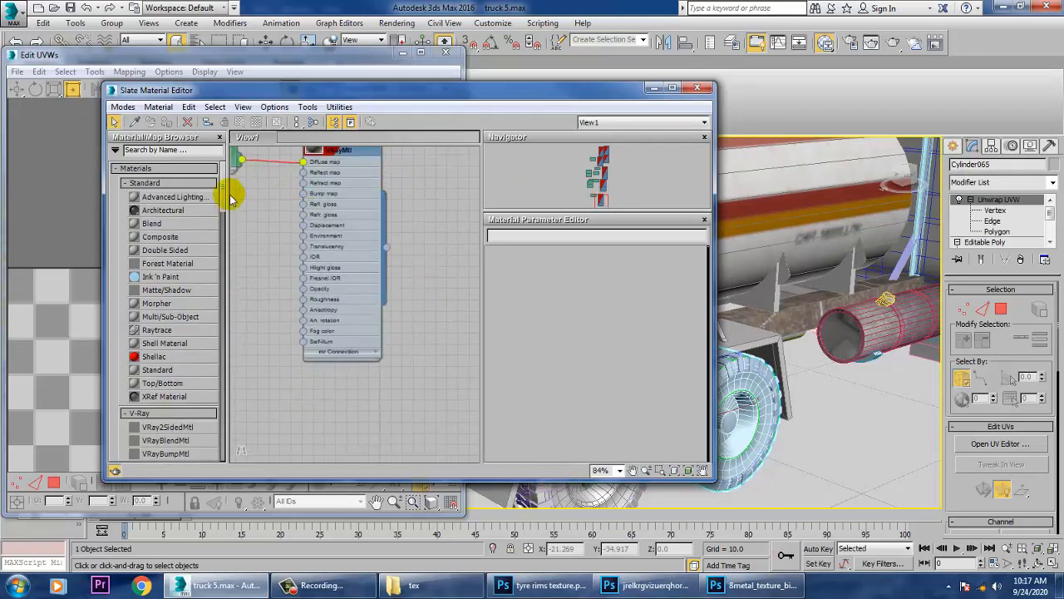
pyautogui.moveTo(226, 191); pyautogui.dragTo(225, 217)
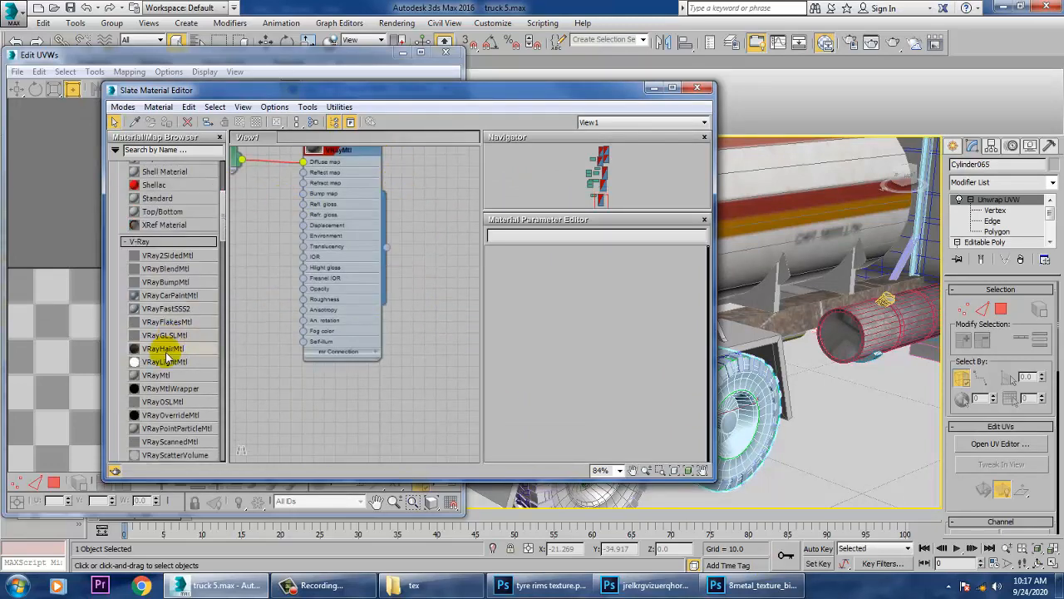
pyautogui.moveTo(357, 400); pyautogui.dragTo(332, 397)
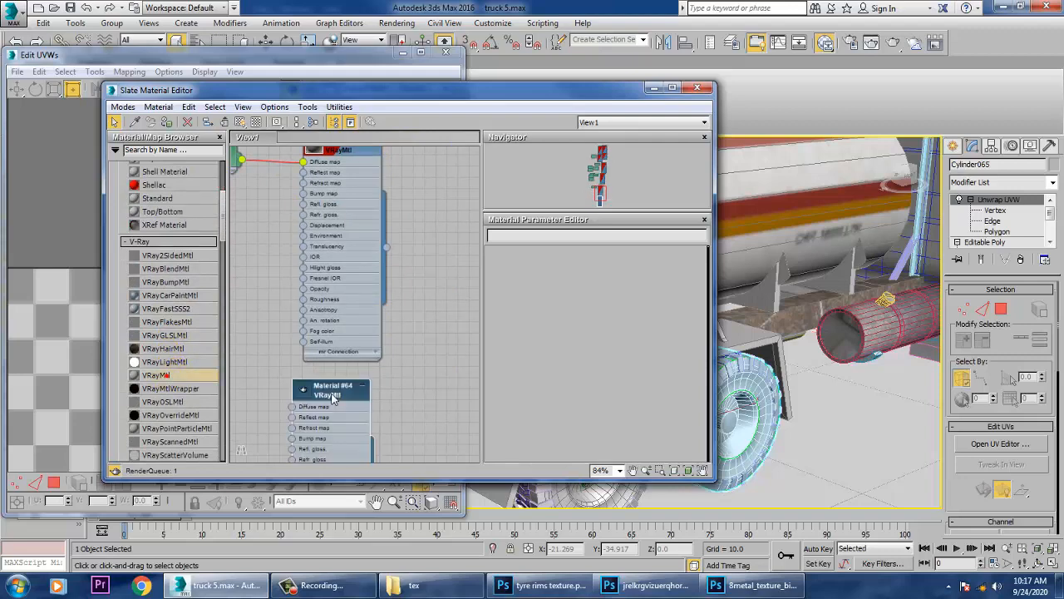
pyautogui.doubleClick(332, 397)
# - Load the tyre rims texture PSD from the Truck folder's tex subfolder, with collapsed layers, as the new VRayMtl's diffuse bitmap for the wheel
pyautogui.click(585, 267)
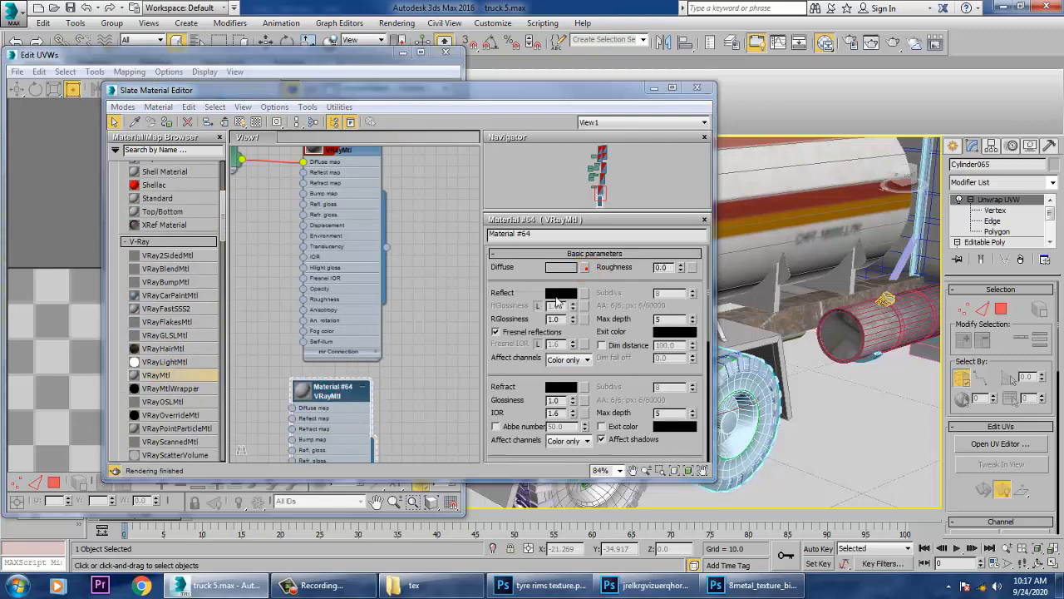
pyautogui.doubleClick(422, 140)
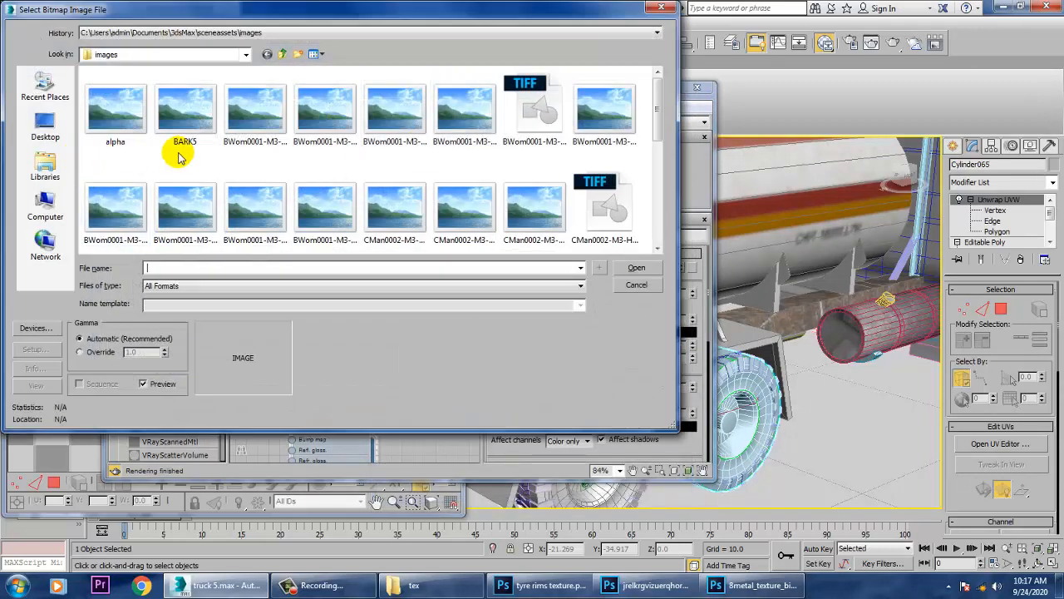
pyautogui.click(281, 54)
pyautogui.click(44, 132)
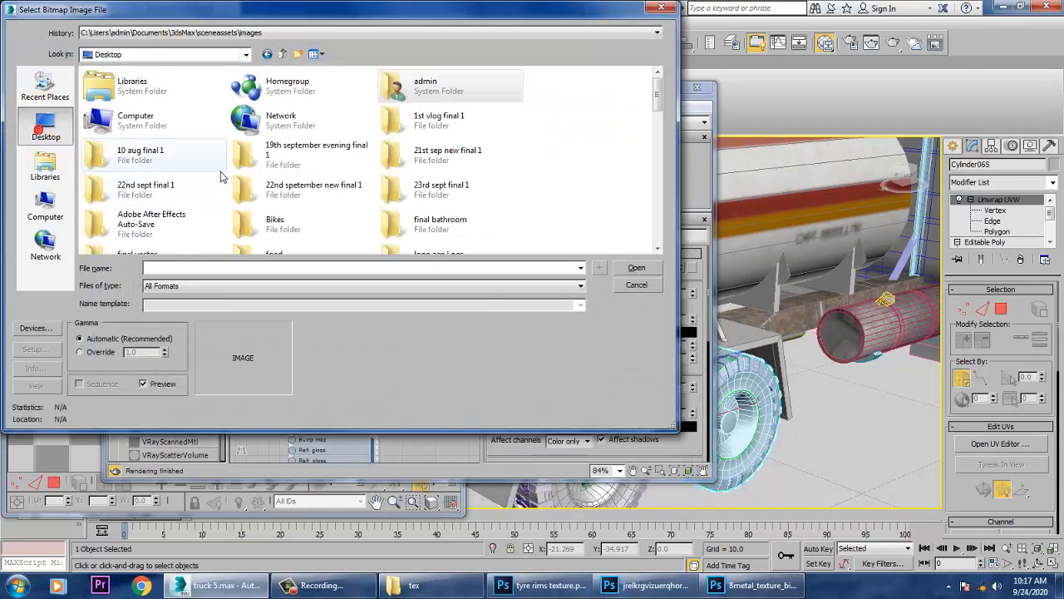
pyautogui.scroll(-4, 225, 154)
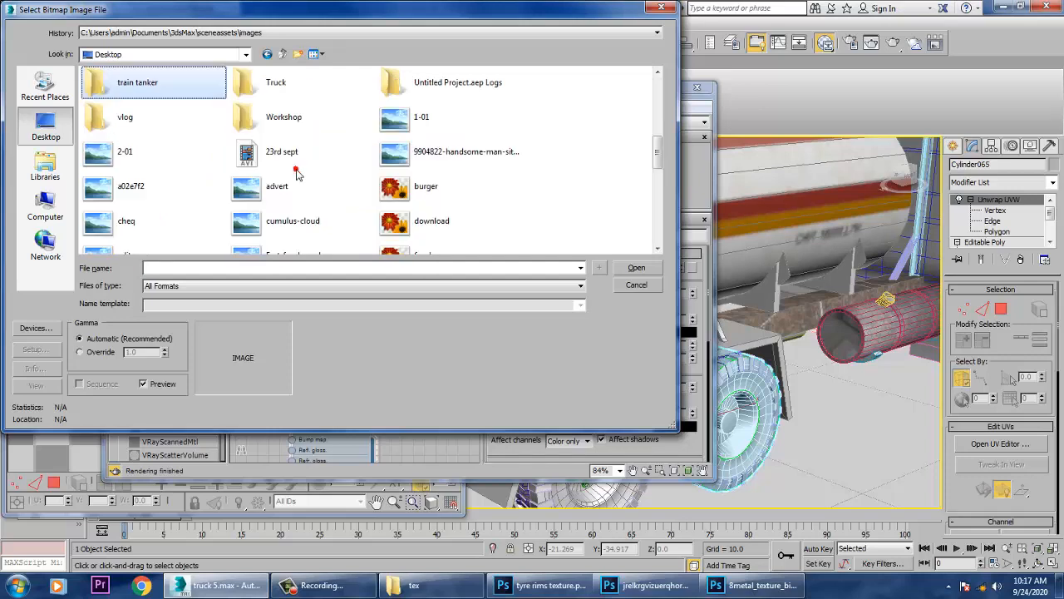
pyautogui.doubleClick(278, 79)
pyautogui.doubleClick(129, 119)
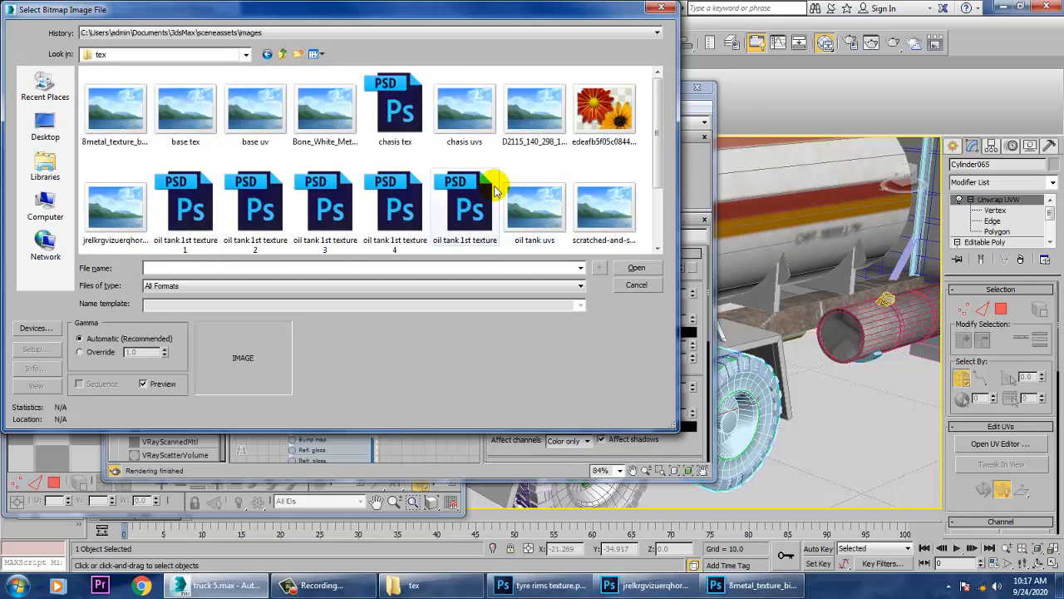
pyautogui.scroll(-1, 467, 214)
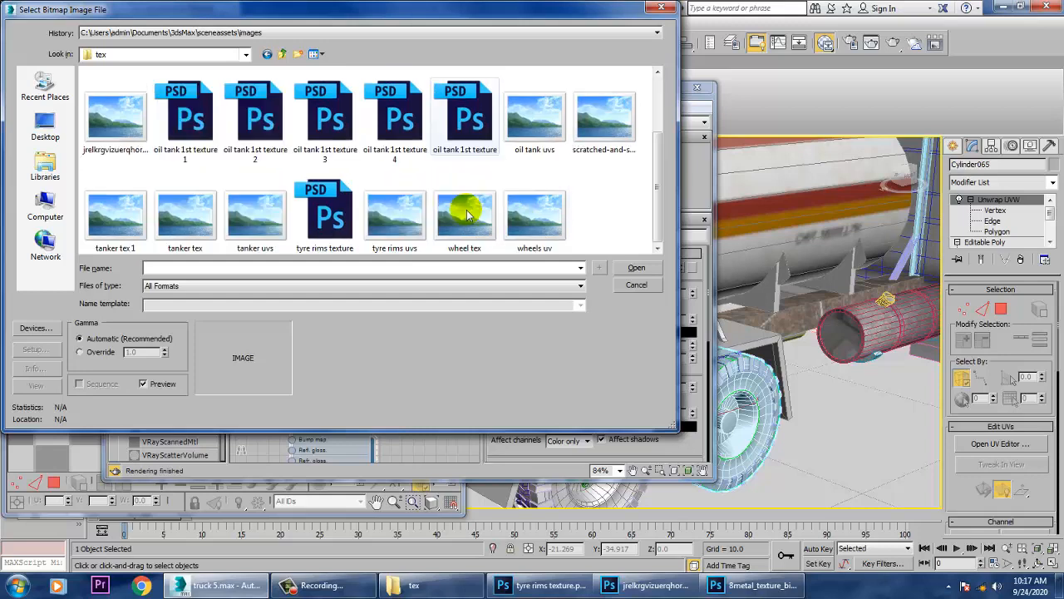
pyautogui.doubleClick(328, 217)
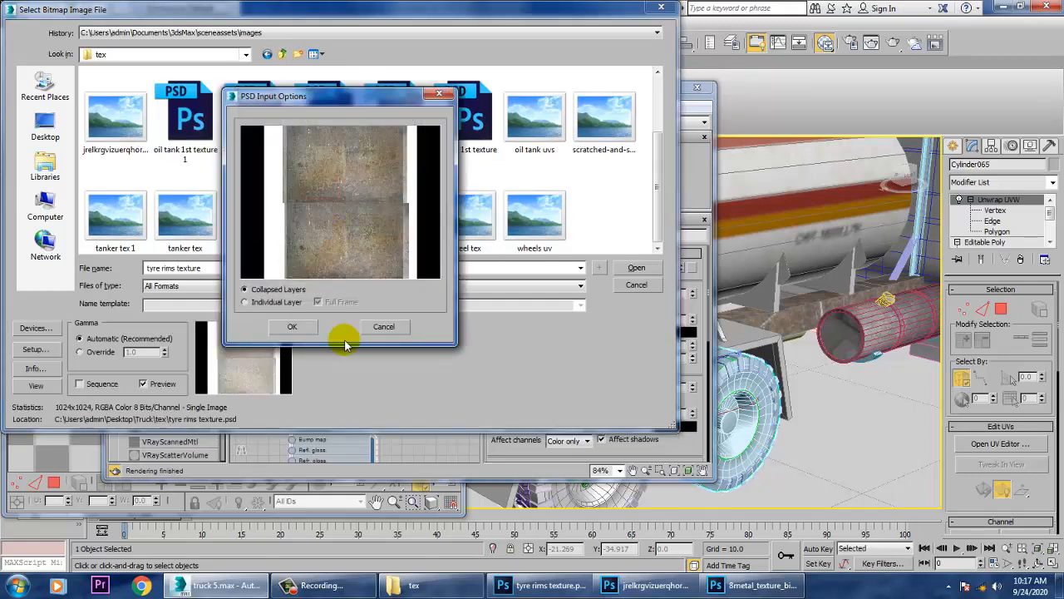
pyautogui.click(294, 328)
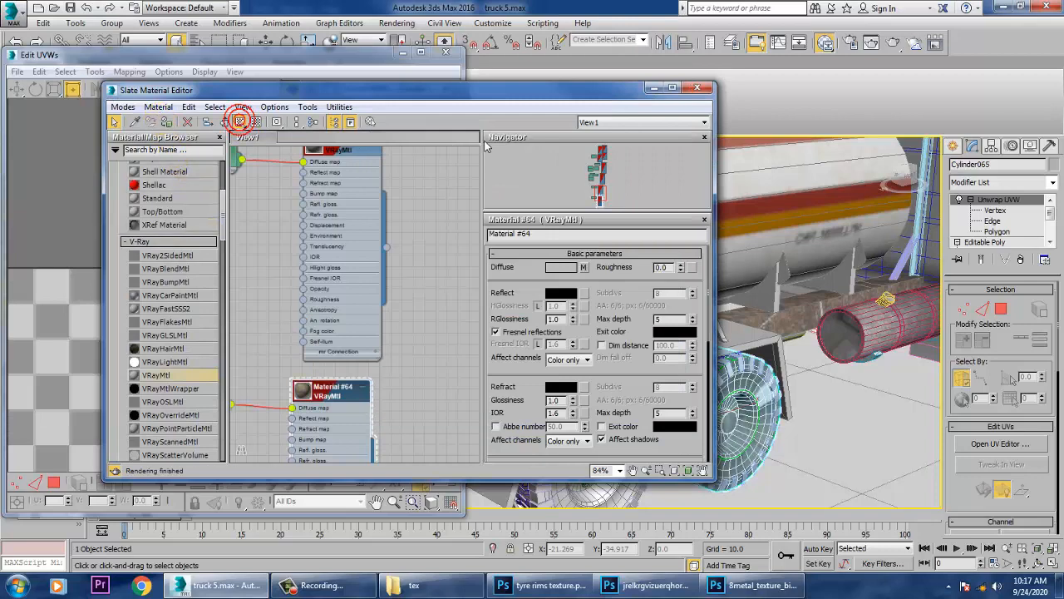
# - Minimize the Slate Material Editor, deselect the wheel and examine the metal texture on its rim up close
pyautogui.click(655, 87)
pyautogui.keyDown('alt'); pyautogui.moveTo(702, 432); pyautogui.dragTo(736, 365, button='middle'); pyautogui.keyUp('alt')
pyautogui.scroll(5, 736, 369)
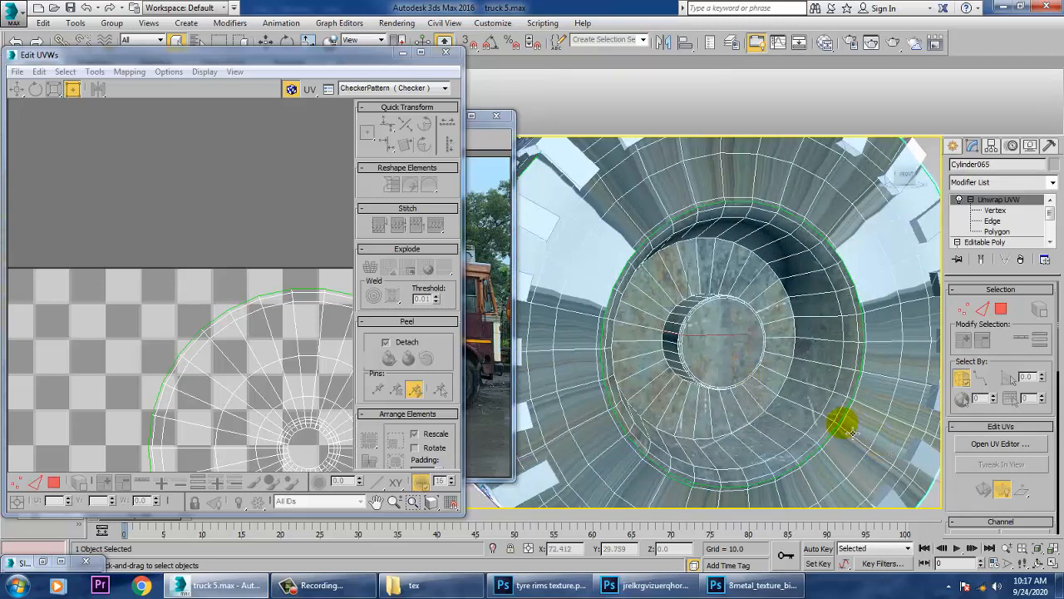
pyautogui.scroll(-5, 736, 381)
pyautogui.scroll(-4, 736, 380)
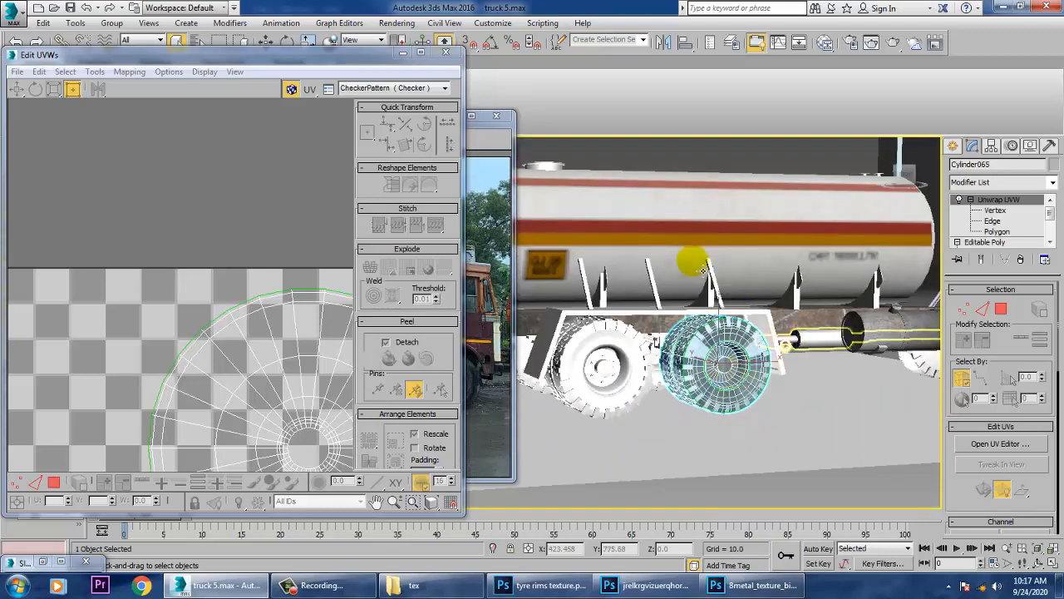
pyautogui.click(734, 153)
pyautogui.scroll(6, 744, 387)
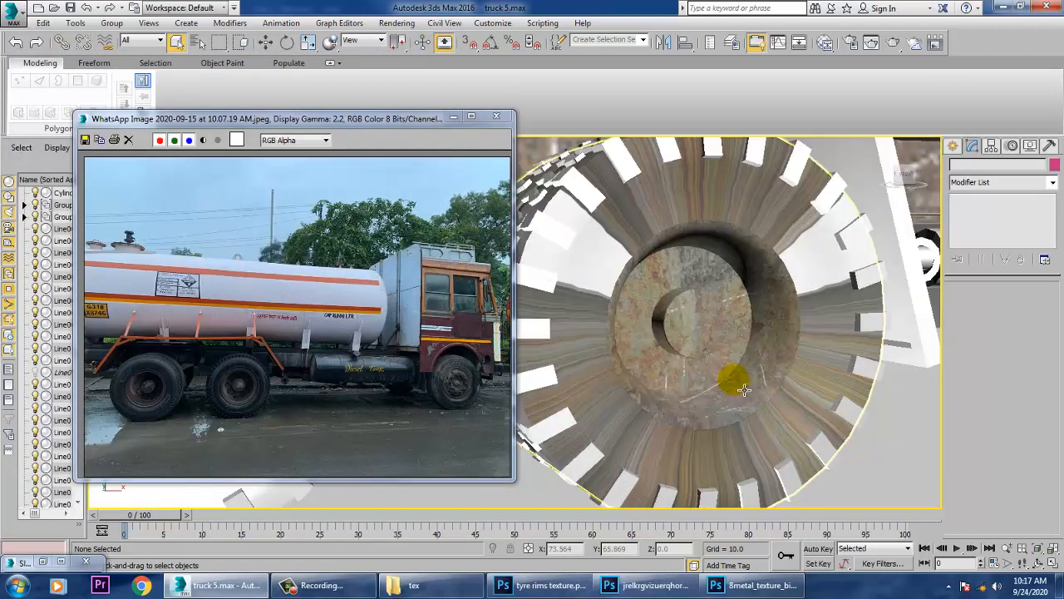
# - Reselect the textured wheel, switch its Unwrap UVW modifier to polygon level and isolate the wheel
pyautogui.click(637, 341)
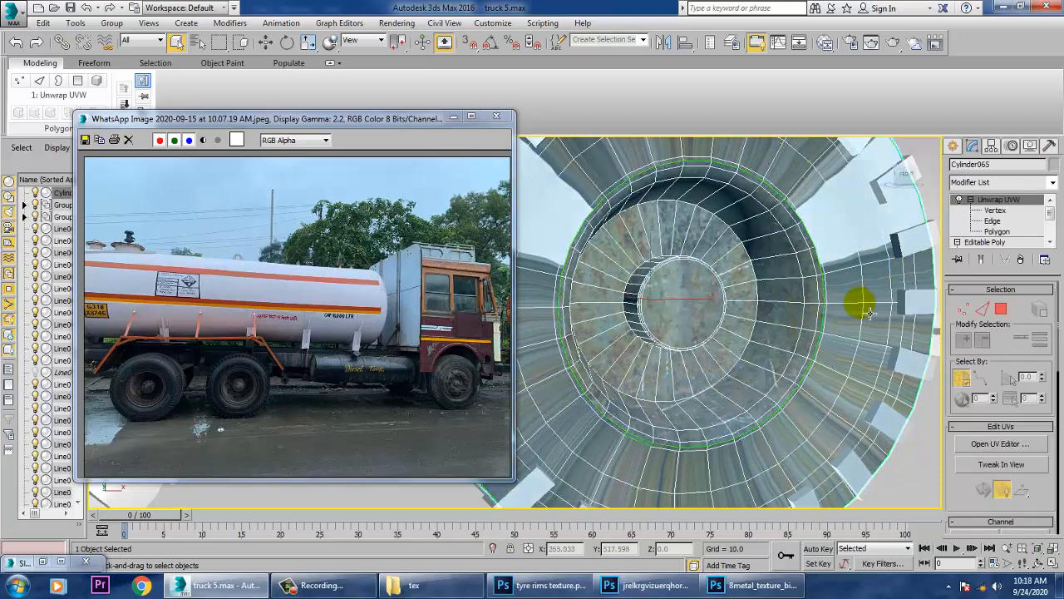
pyautogui.click(998, 234)
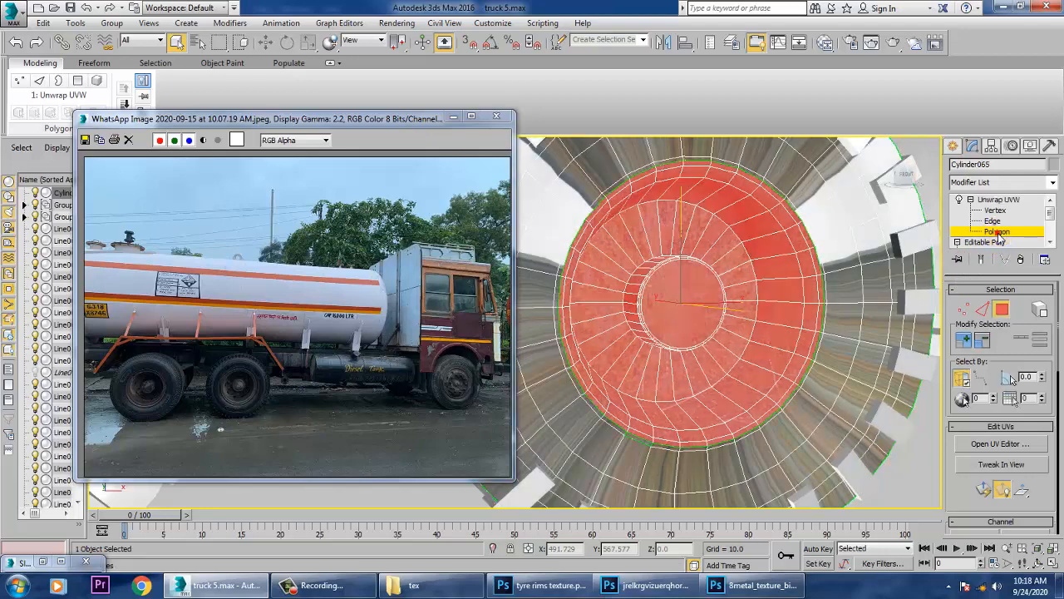
pyautogui.rightClick(751, 242)
pyautogui.moveTo(794, 366)
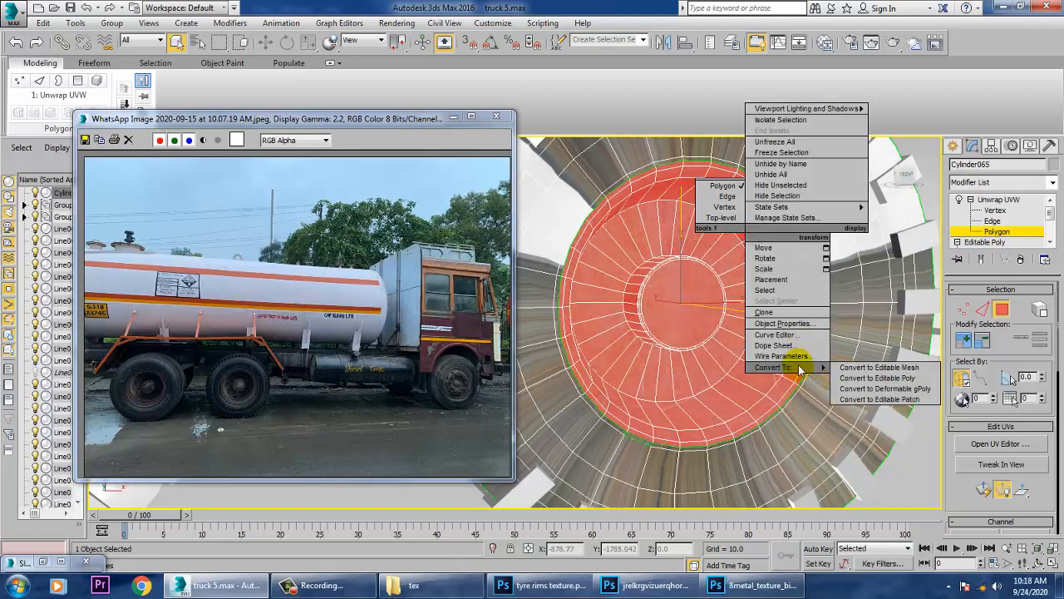
pyautogui.keyDown('alt'); pyautogui.moveTo(685, 413); pyautogui.dragTo(824, 419, button='middle'); pyautogui.keyUp('alt')
pyautogui.hotkey('alt', 'q')
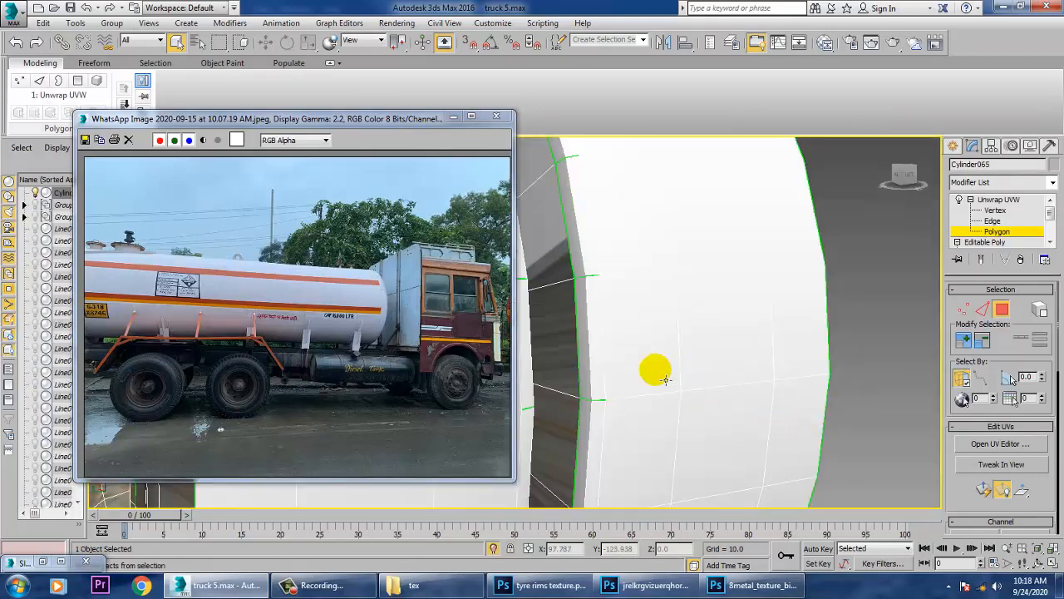
pyautogui.scroll(-10, 654, 368)
pyautogui.keyDown('alt'); pyautogui.moveTo(771, 378); pyautogui.dragTo(577, 374, button='middle'); pyautogui.keyUp('alt')
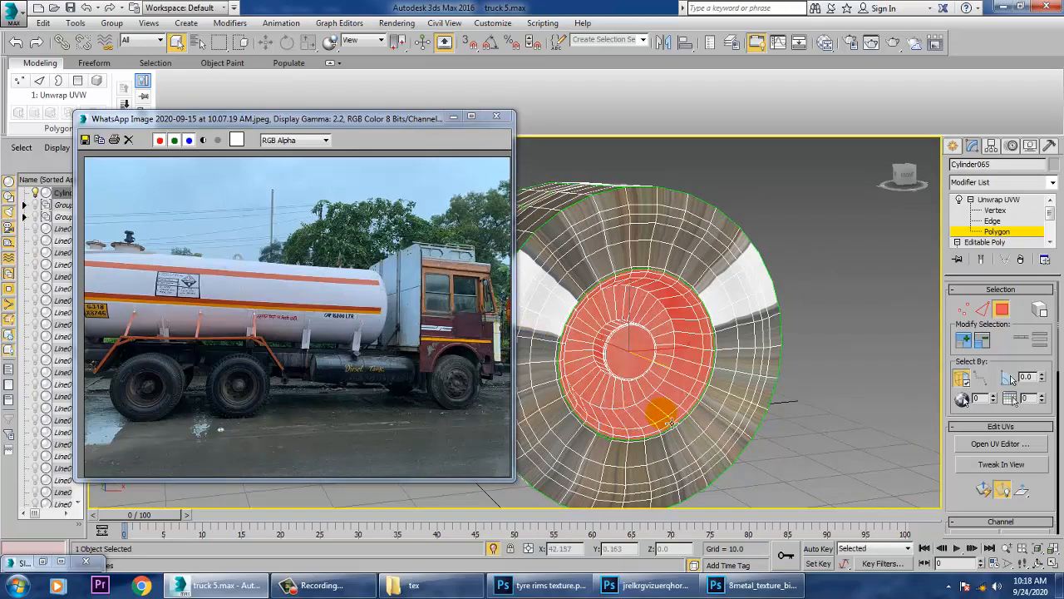
pyautogui.keyDown('alt'); pyautogui.moveTo(740, 304); pyautogui.dragTo(689, 308, button='middle'); pyautogui.keyUp('alt')
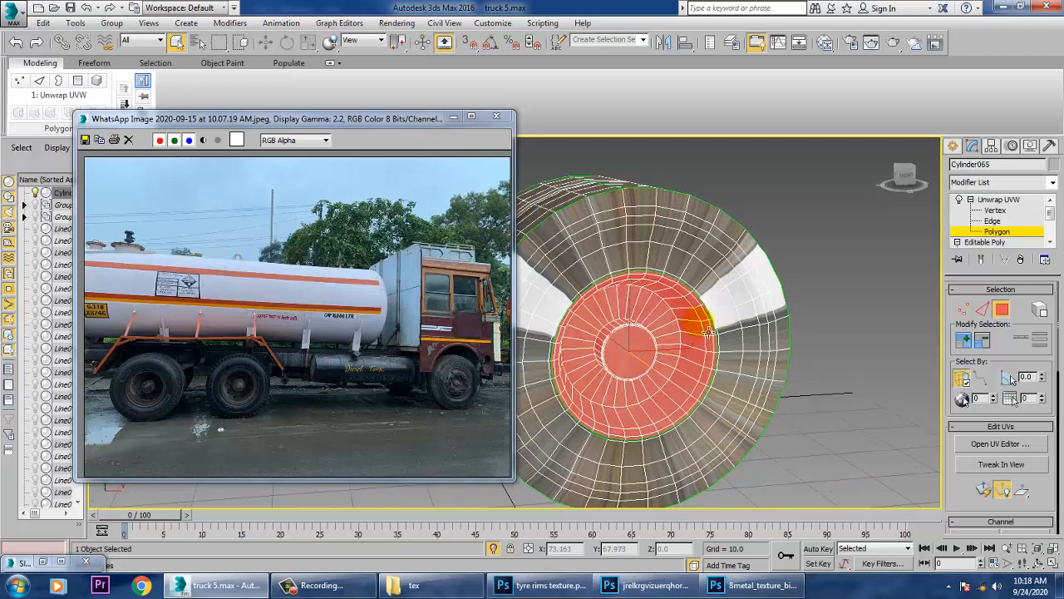
# - Convert the isolated wheel to an Editable Poly and enter its polygon level
pyautogui.rightClick(633, 250)
pyautogui.click(731, 388)
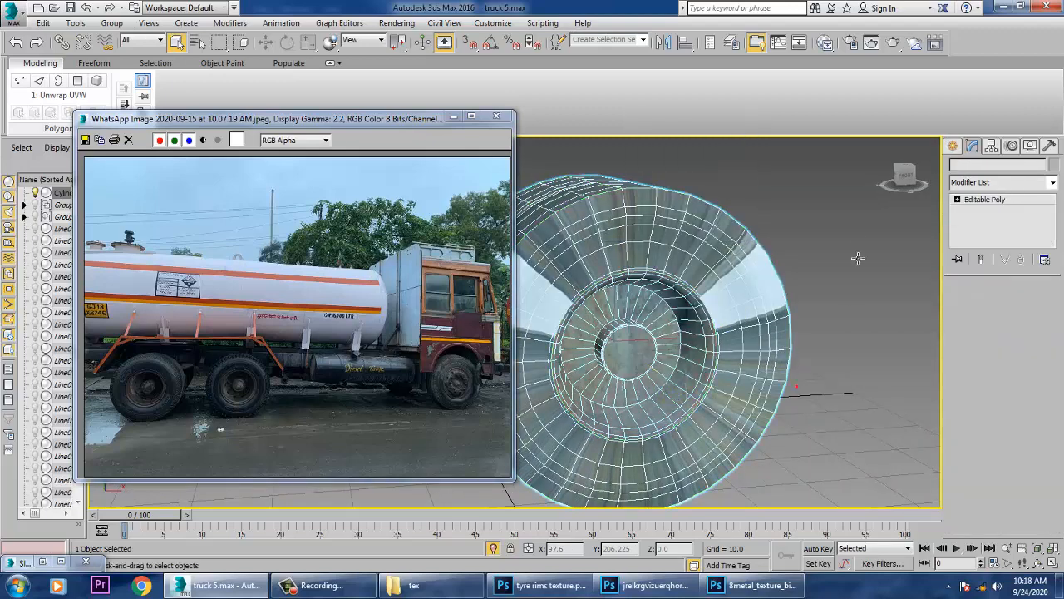
pyautogui.click(957, 200)
pyautogui.click(984, 242)
# - Try to select the whole rim by growing the polygon selection outward from the hub's centre cap
pyautogui.click(618, 351)
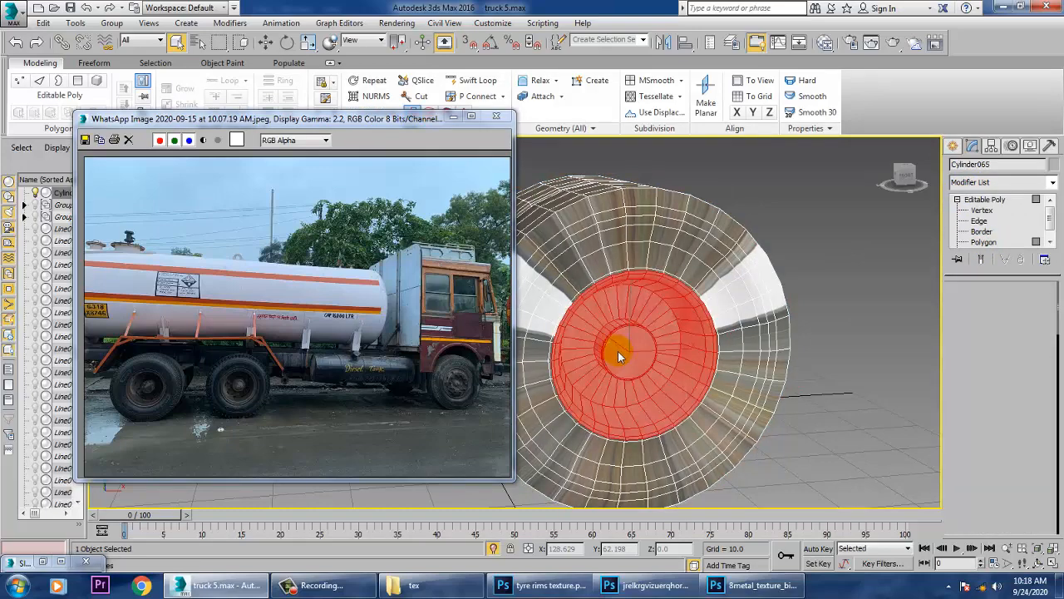
pyautogui.keyDown('alt'); pyautogui.moveTo(618, 351); pyautogui.dragTo(746, 336, button='middle'); pyautogui.keyUp('alt')
pyautogui.click(746, 336)
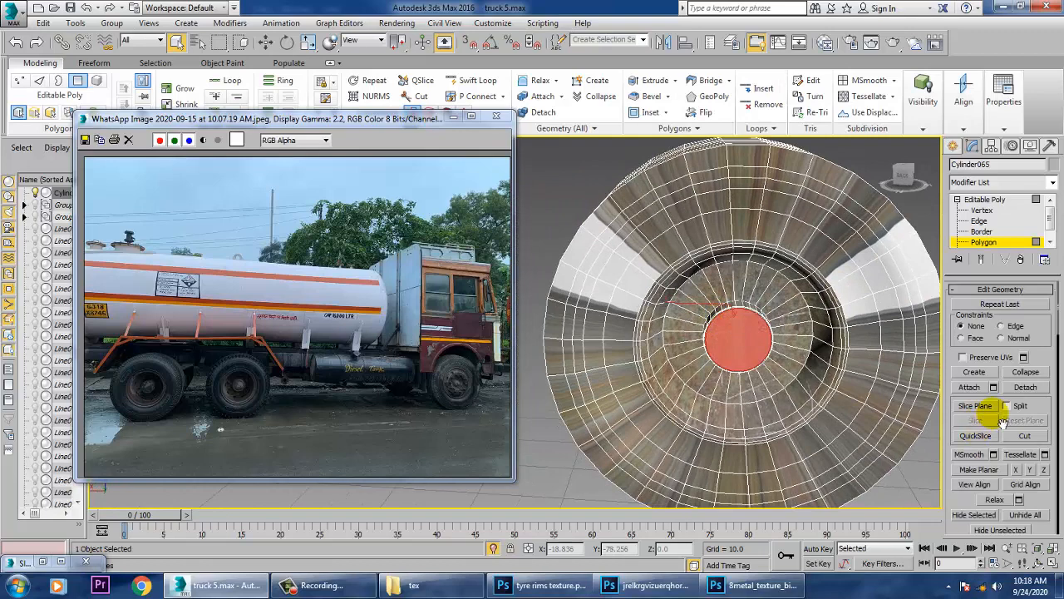
pyautogui.scroll(5, 1046, 300)
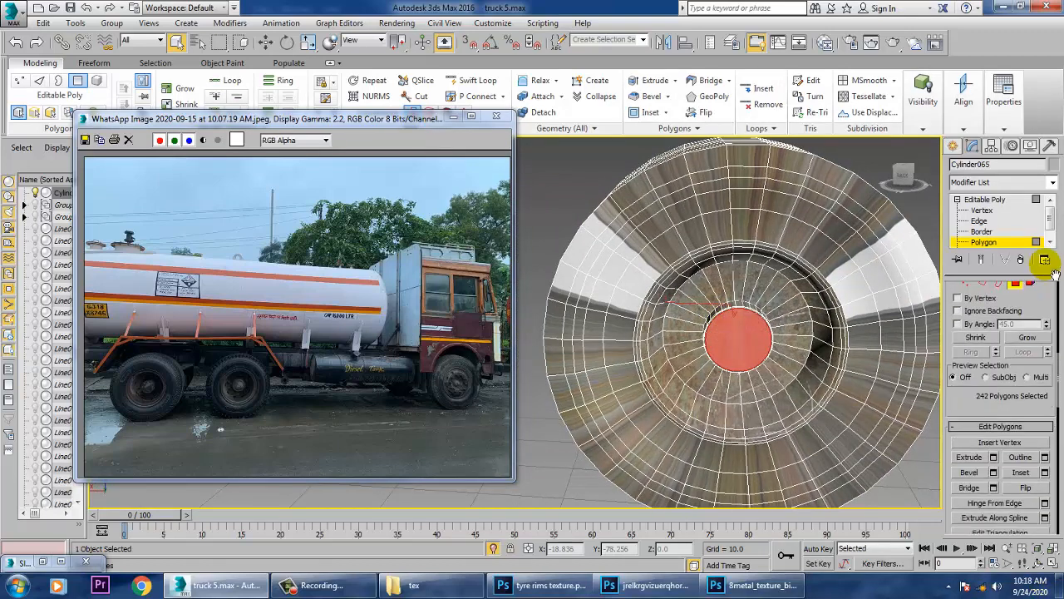
pyautogui.click(1027, 340)
pyautogui.click(1027, 341)
pyautogui.click(1027, 341)
pyautogui.click(1026, 341)
pyautogui.click(1027, 341)
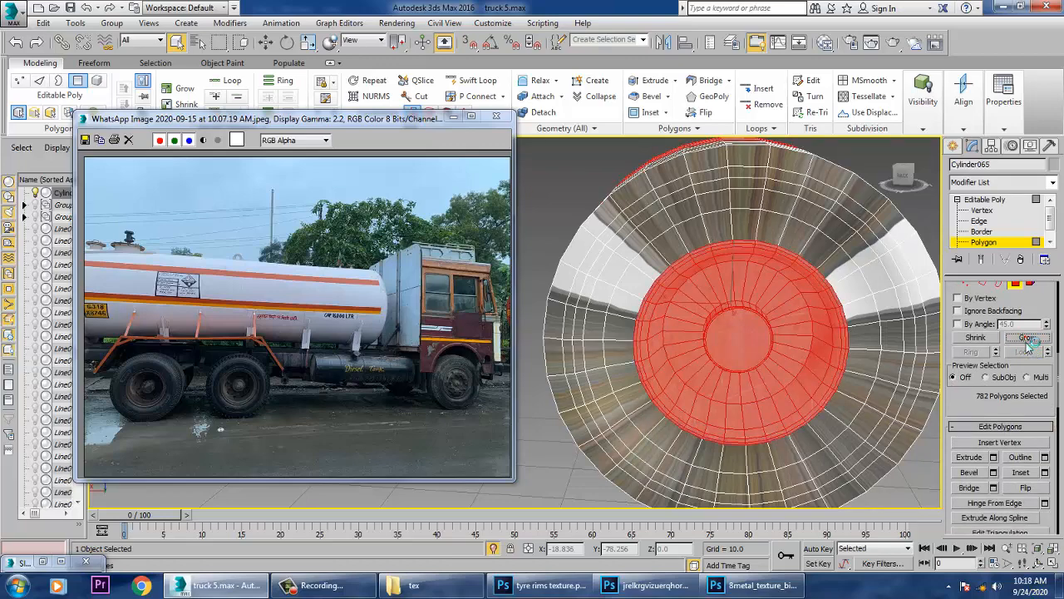
# - Try to remove the unwanted tyre polygons from the selection with region selections in a side view, and clear the selection
pyautogui.keyDown('alt'); pyautogui.moveTo(833, 328); pyautogui.dragTo(772, 249, button='middle'); pyautogui.keyUp('alt')
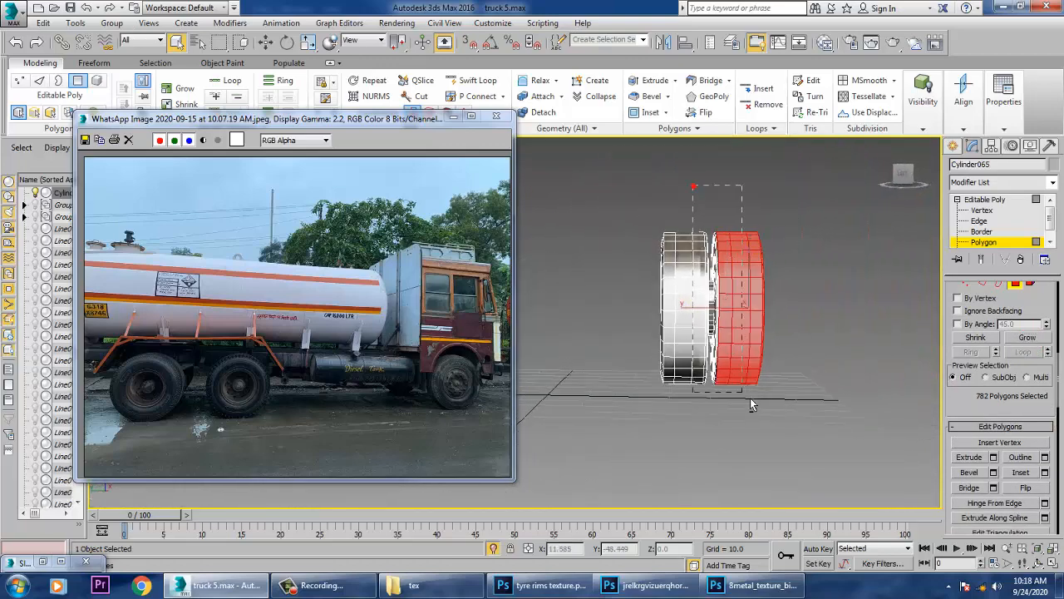
pyautogui.keyDown('alt'); pyautogui.moveTo(763, 419); pyautogui.dragTo(788, 275, button='middle'); pyautogui.keyUp('alt')
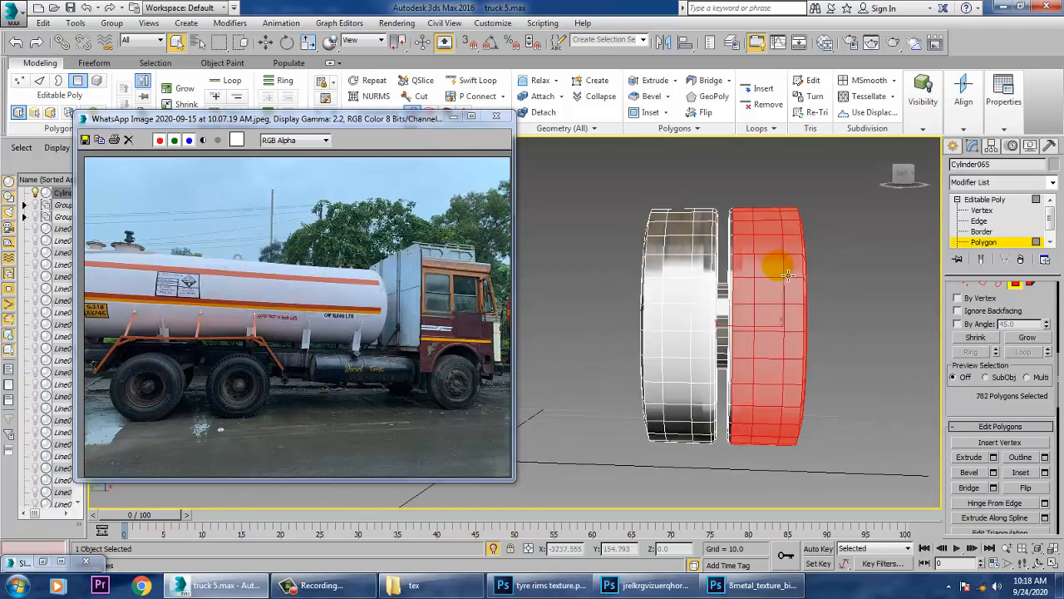
pyautogui.keyDown('alt'); pyautogui.moveTo(754, 358); pyautogui.dragTo(780, 452); pyautogui.keyUp('alt')
pyautogui.keyDown('alt'); pyautogui.moveTo(823, 337); pyautogui.dragTo(724, 327, button='middle'); pyautogui.keyUp('alt')
pyautogui.scroll(4, 791, 329)
pyautogui.scroll(-3, 782, 322)
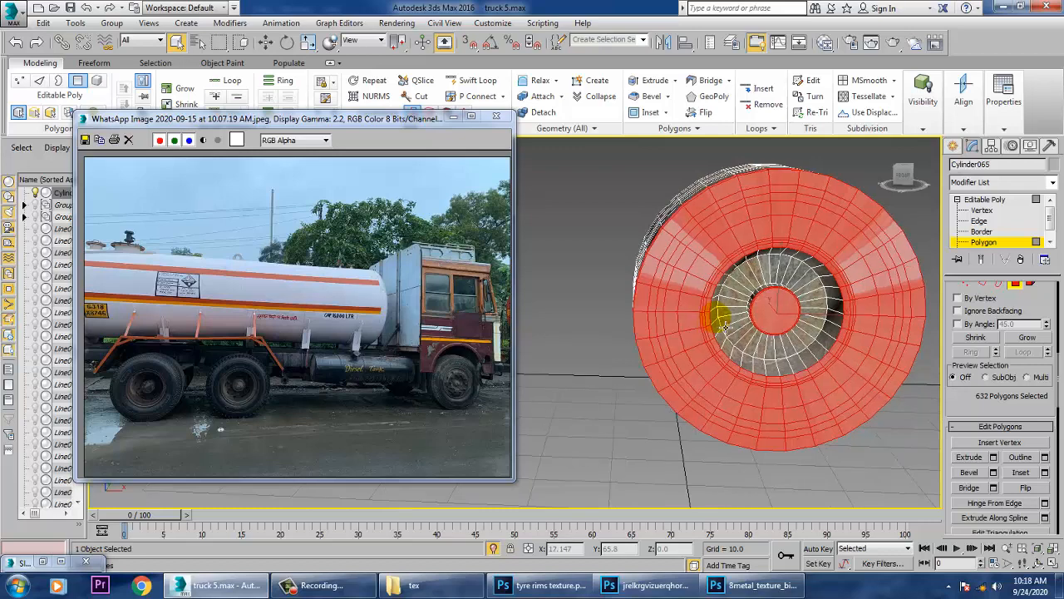
pyautogui.click(592, 240)
# - Maximize the Front view, frame the wheel and select the polygon at the centre of its hub
pyautogui.hotkey('alt', 'w')
pyautogui.moveTo(817, 244); pyautogui.dragTo(802, 245, button='middle')
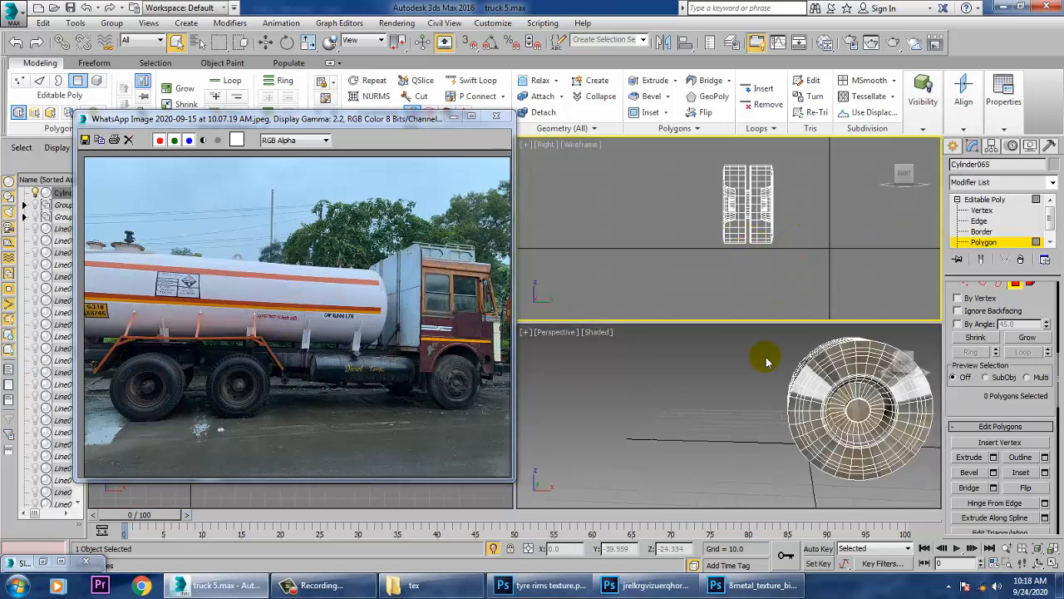
pyautogui.click(463, 501)
pyautogui.hotkey('alt', 'w')
pyautogui.press('z')
pyautogui.moveTo(640, 409); pyautogui.dragTo(915, 416, button='middle')
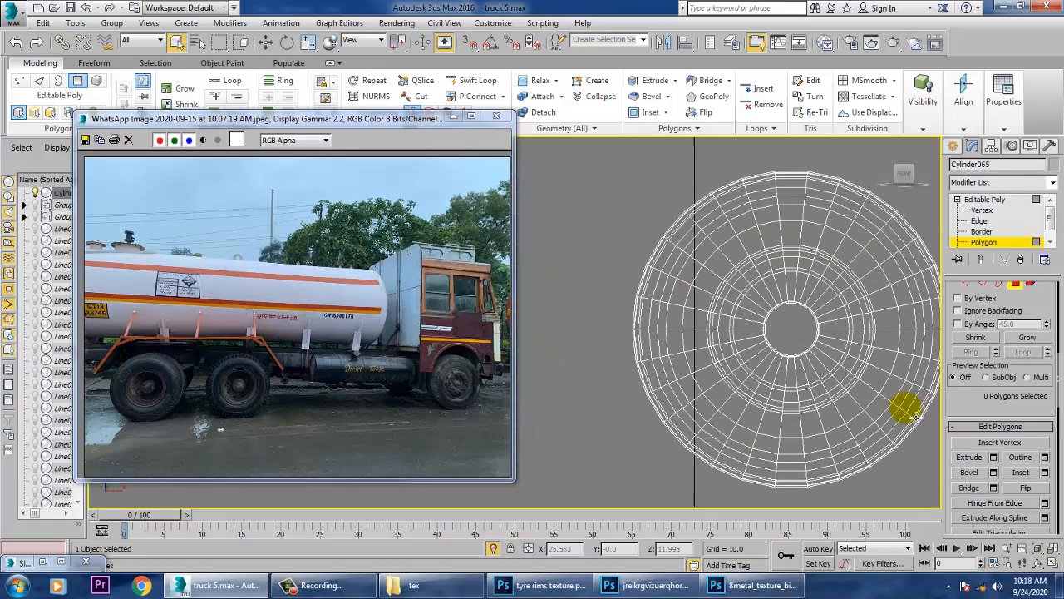
pyautogui.moveTo(772, 395); pyautogui.dragTo(650, 392, button='middle')
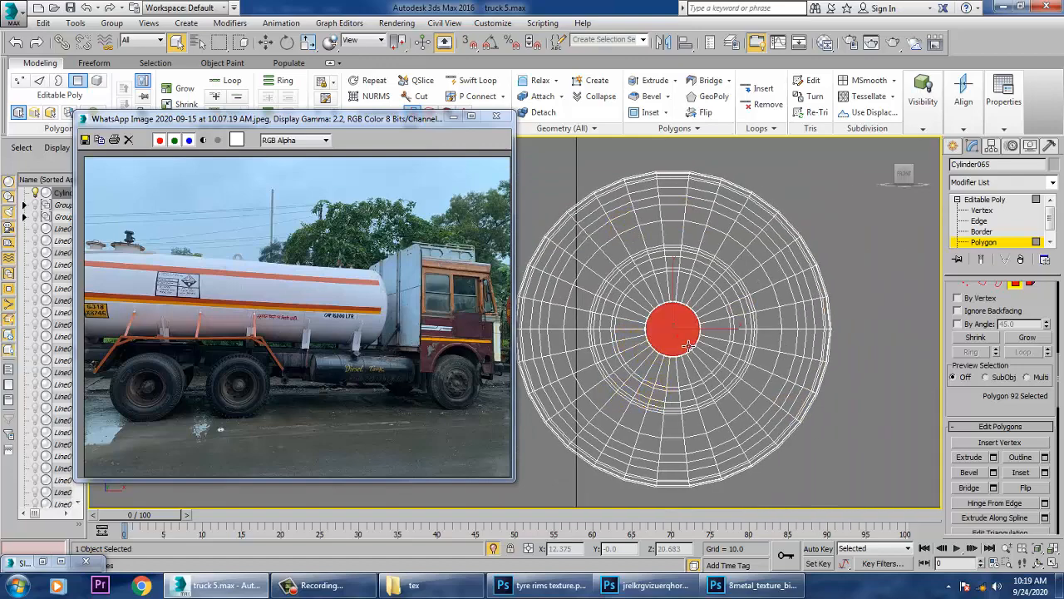
# - Return to the maximized Perspective view and add the centre hub polygon of the wheel's other side to the selection
pyautogui.hotkey('alt', 'w')
pyautogui.rightClick(810, 373)
pyautogui.hotkey('alt', 'w')
pyautogui.keyDown('alt'); pyautogui.moveTo(715, 360); pyautogui.dragTo(682, 356, button='middle'); pyautogui.keyUp('alt')
pyautogui.keyDown('alt'); pyautogui.moveTo(769, 349); pyautogui.dragTo(884, 321, button='middle'); pyautogui.keyUp('alt')
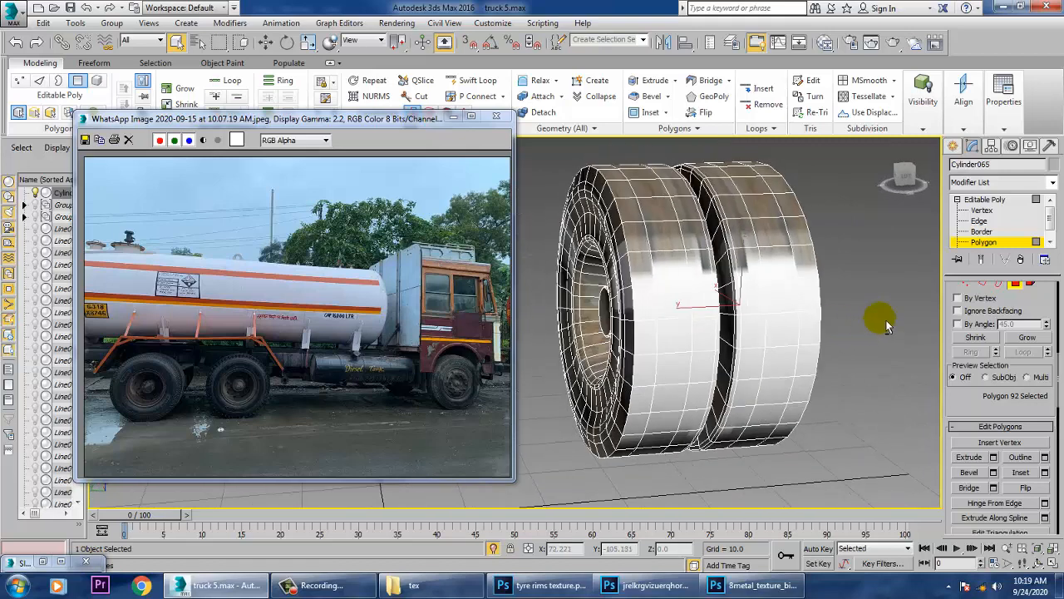
pyautogui.keyDown('alt'); pyautogui.moveTo(724, 313); pyautogui.dragTo(664, 334, button='middle'); pyautogui.keyUp('alt')
pyautogui.keyDown('ctrl'); pyautogui.click(675, 348); pyautogui.keyUp('ctrl')
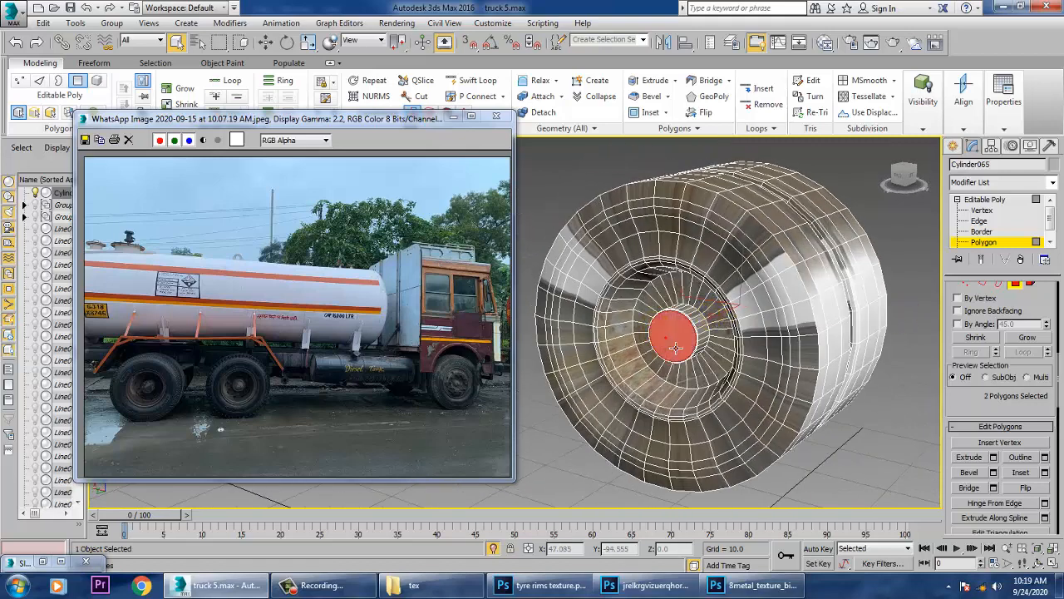
# - Grow the selection from both hub centres to the outer rim edges and invert it to select the tyre polygons
pyautogui.click(1027, 338)
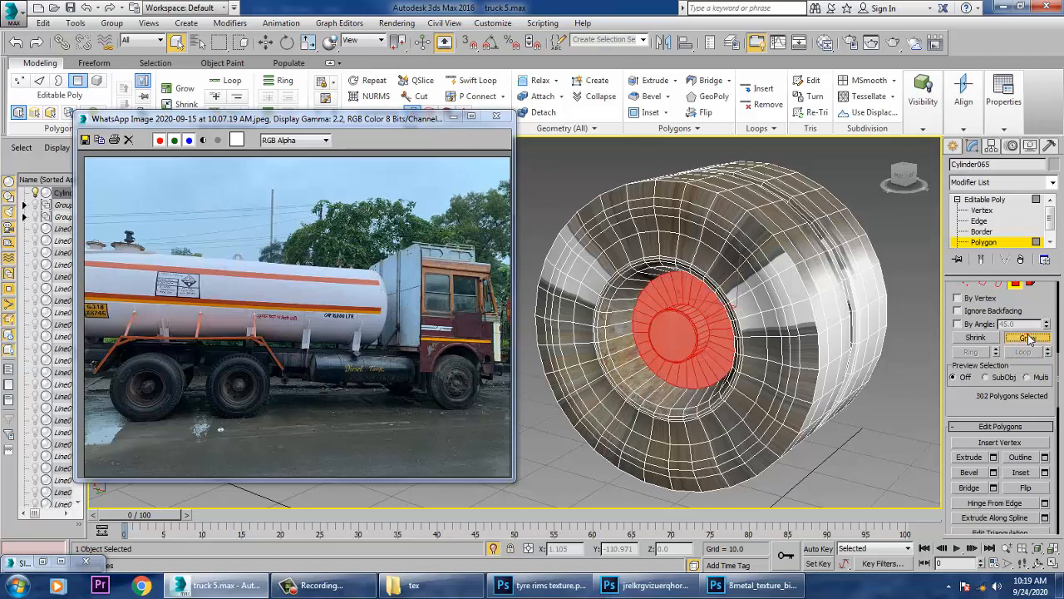
pyautogui.click(1028, 338)
pyautogui.click(1027, 338)
pyautogui.click(1027, 338)
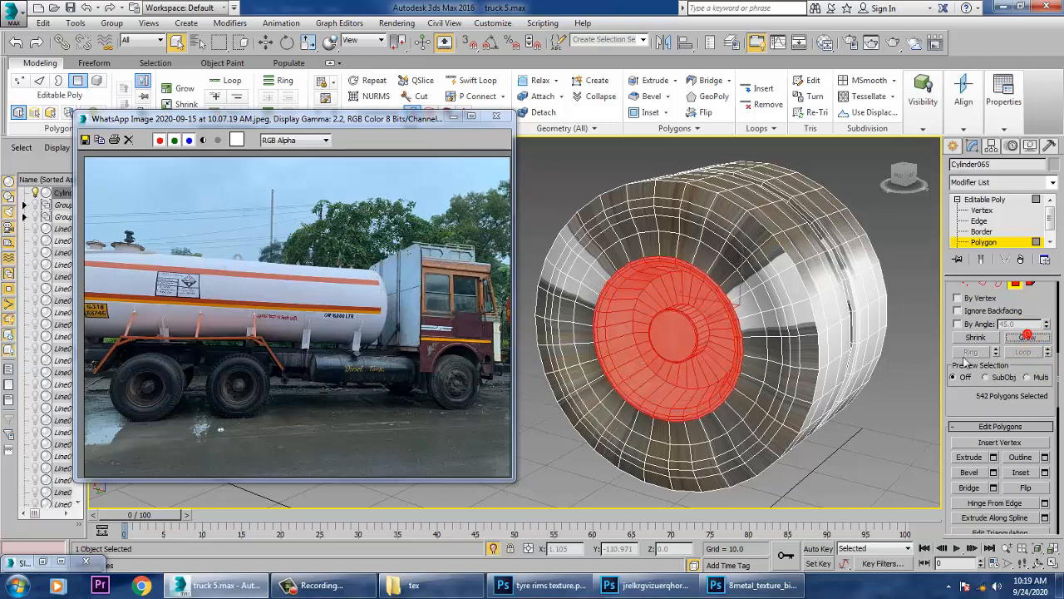
pyautogui.keyDown('alt'); pyautogui.moveTo(898, 333); pyautogui.dragTo(699, 374, button='middle'); pyautogui.keyUp('alt')
pyautogui.hotkey('ctrl', 'i')
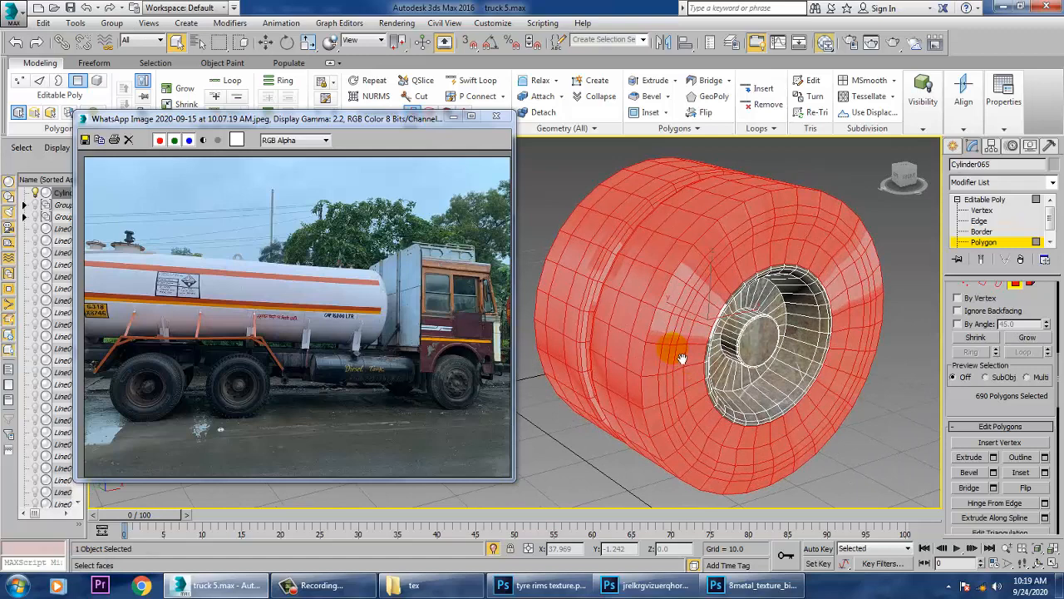
# - Open the Slate Material Editor, add another VRayMtl beside the rim material and show its parameters
pyautogui.press('m')
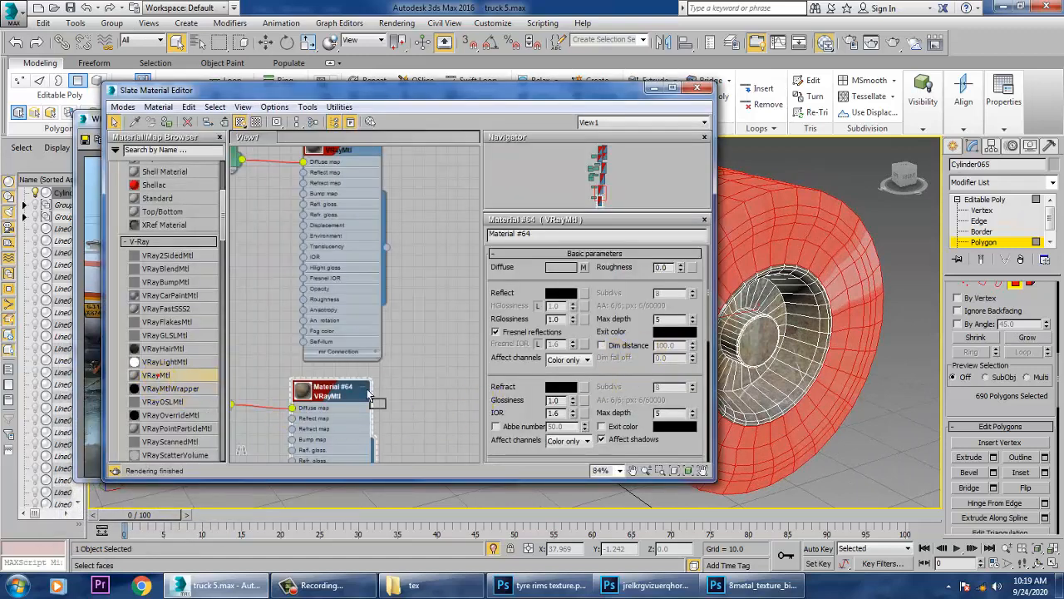
pyautogui.moveTo(424, 402); pyautogui.dragTo(423, 401)
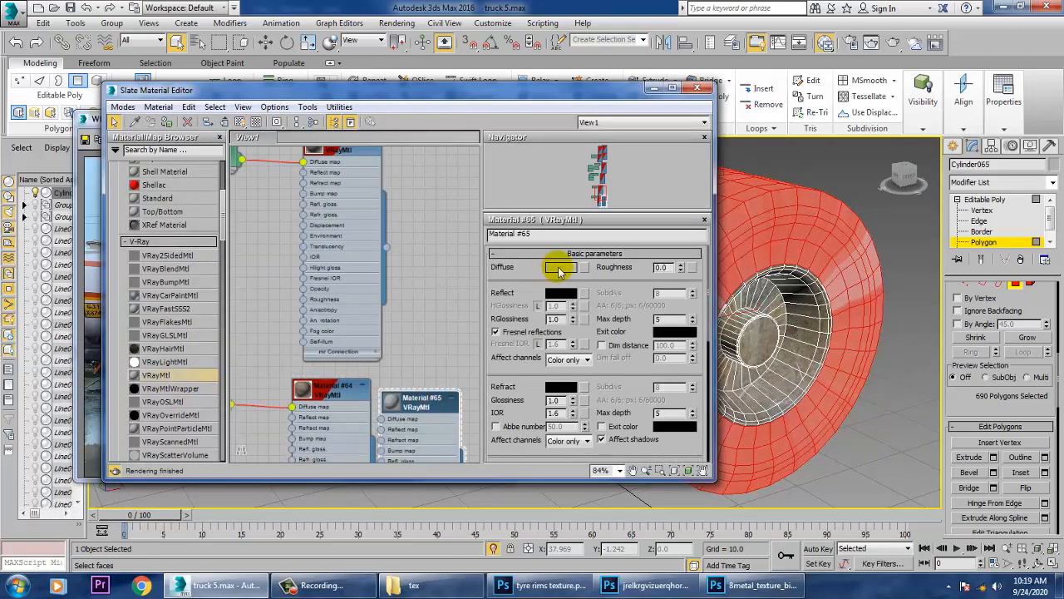
# - Set the new VRayMtl's diffuse colour to black, its reflection to grey with value 39, and the reflection max depth to 8
pyautogui.click(558, 269)
pyautogui.moveTo(392, 141); pyautogui.dragTo(394, 88)
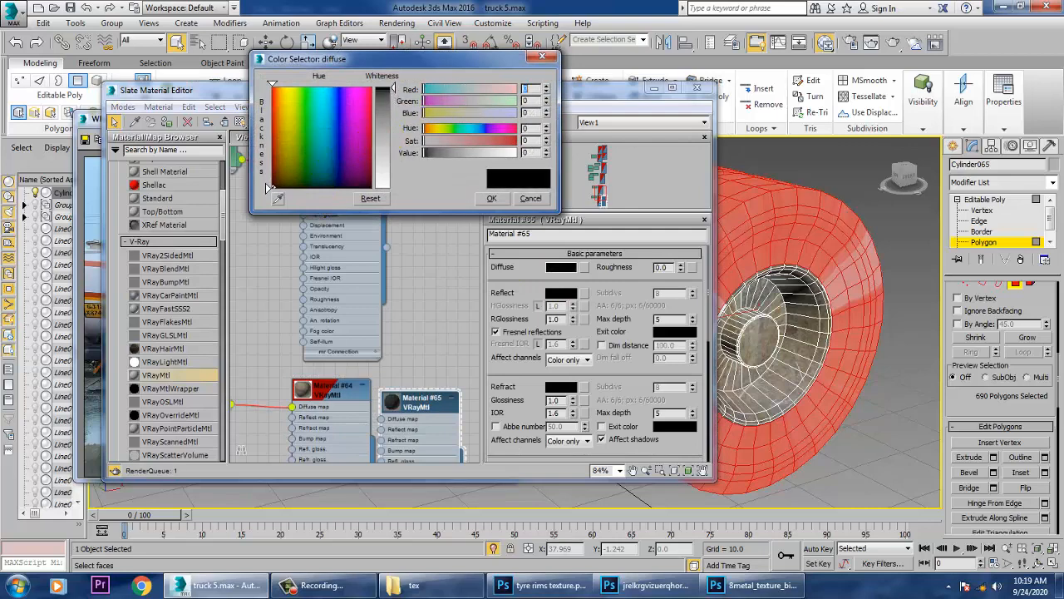
pyautogui.click(492, 198)
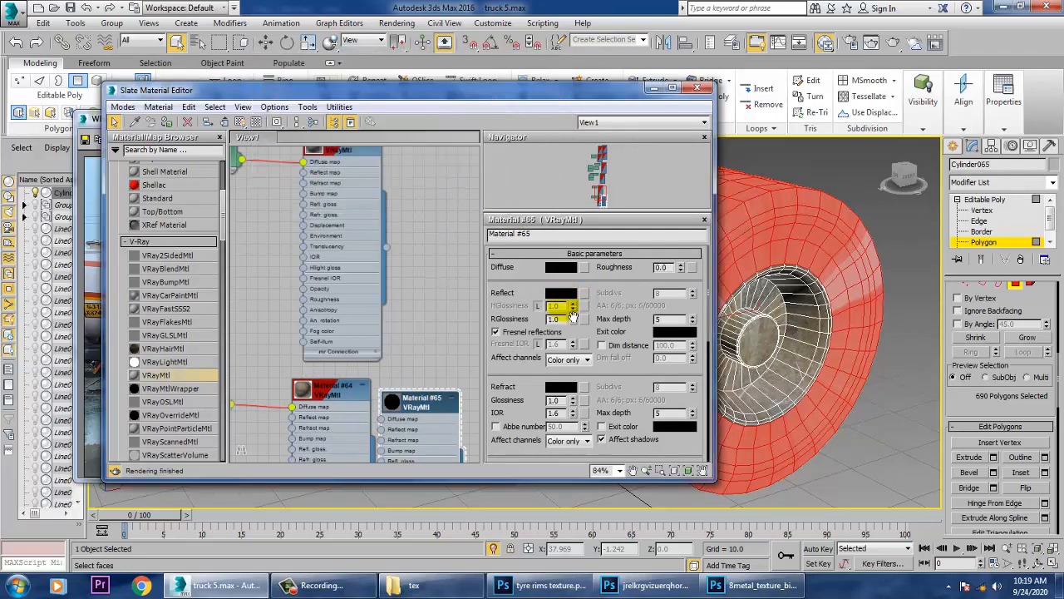
pyautogui.click(557, 293)
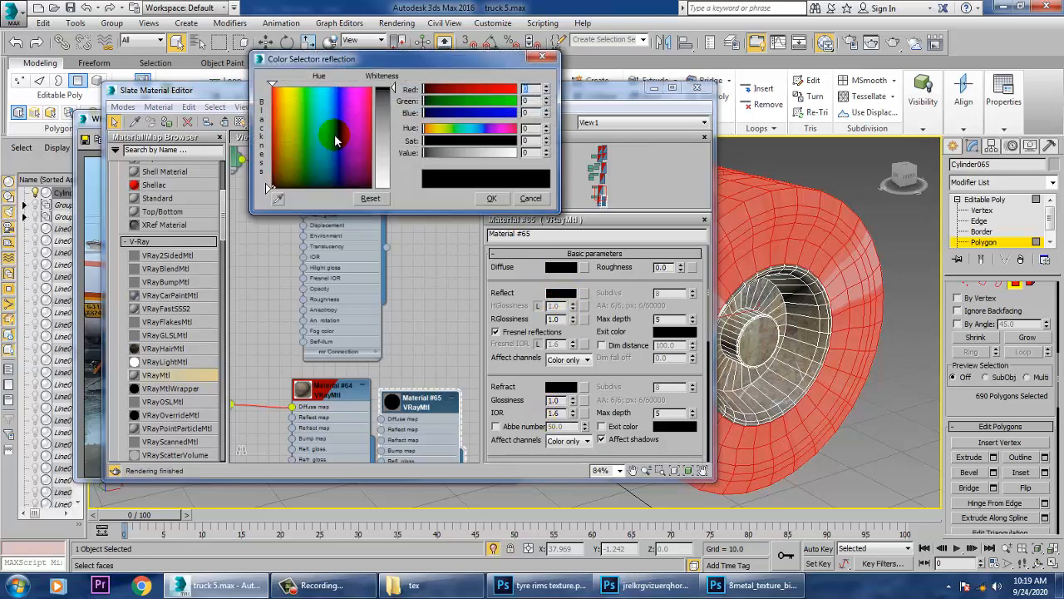
pyautogui.moveTo(393, 86); pyautogui.dragTo(393, 100)
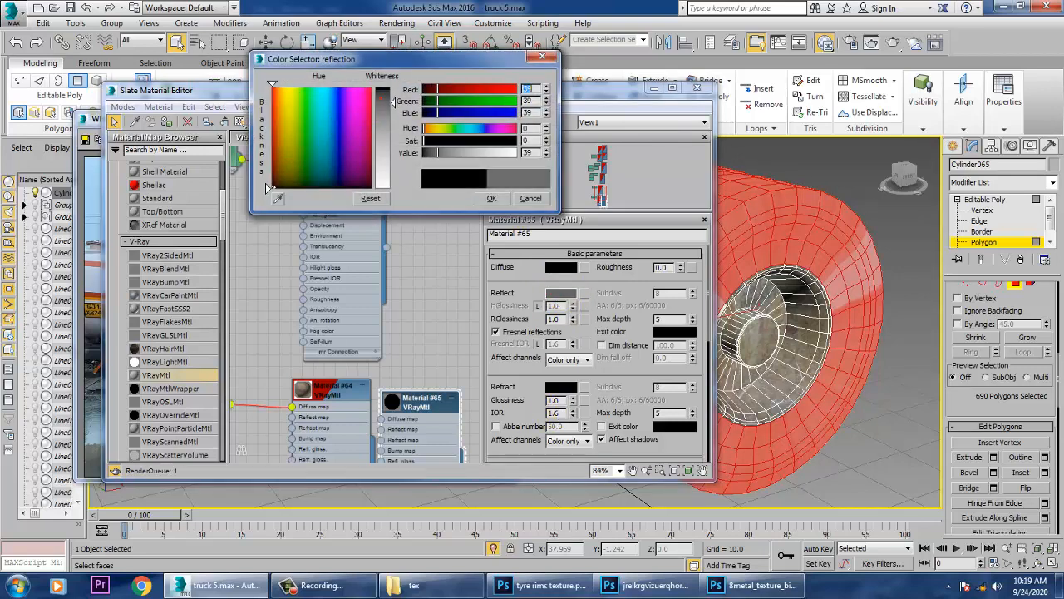
pyautogui.click(492, 198)
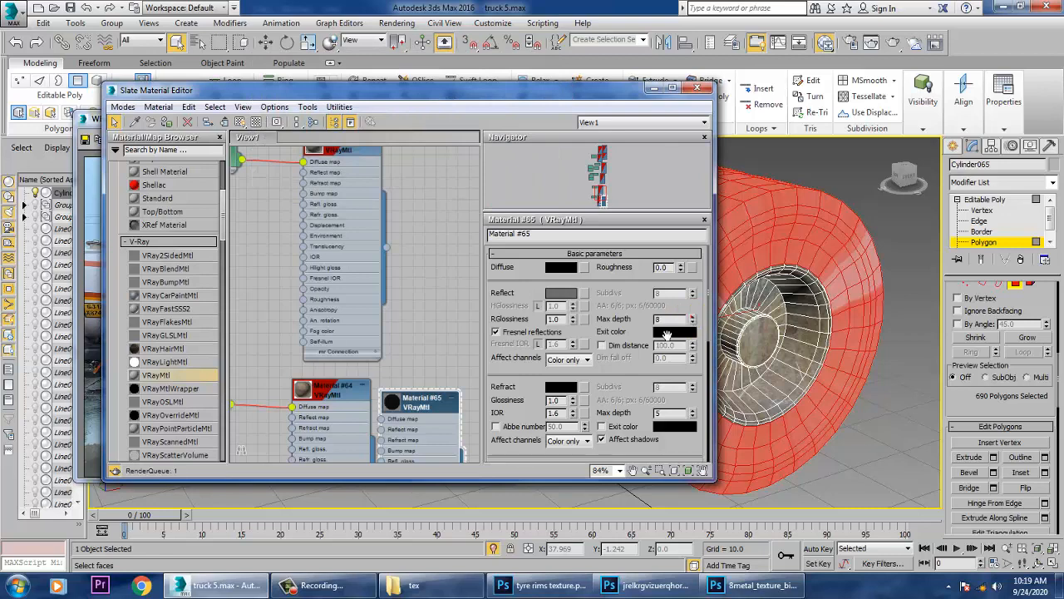
# - Assign the black VRayMtl to the selected tyre polygons and show the shaded material in the viewport
pyautogui.moveTo(413, 416); pyautogui.dragTo(447, 421)
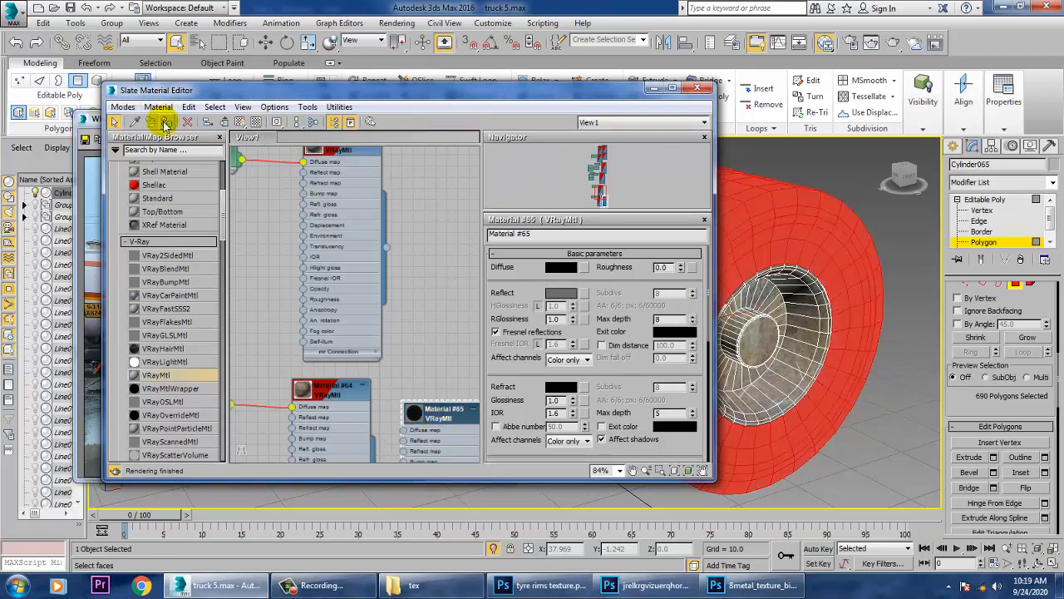
pyautogui.click(241, 123)
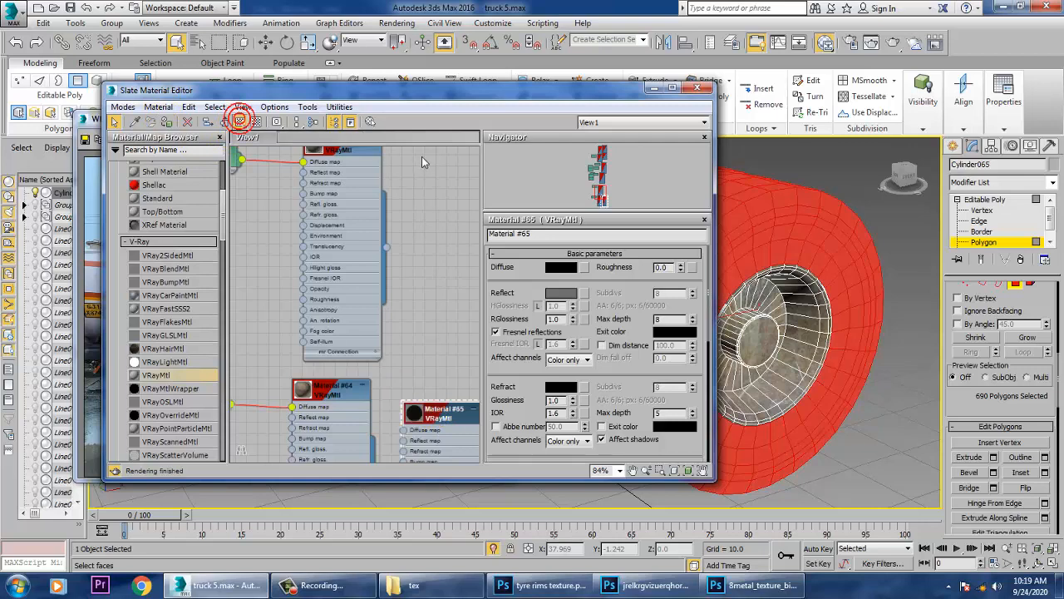
# - Lighten the tyre material's diffuse colour to a near-black grey with value 7
pyautogui.click(554, 268)
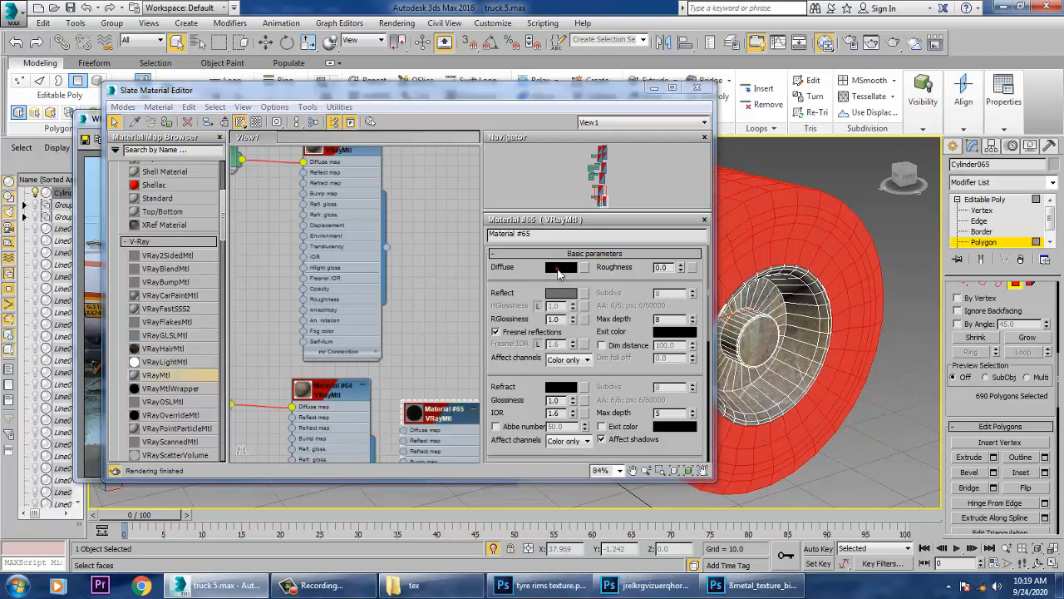
pyautogui.moveTo(387, 83); pyautogui.dragTo(390, 92)
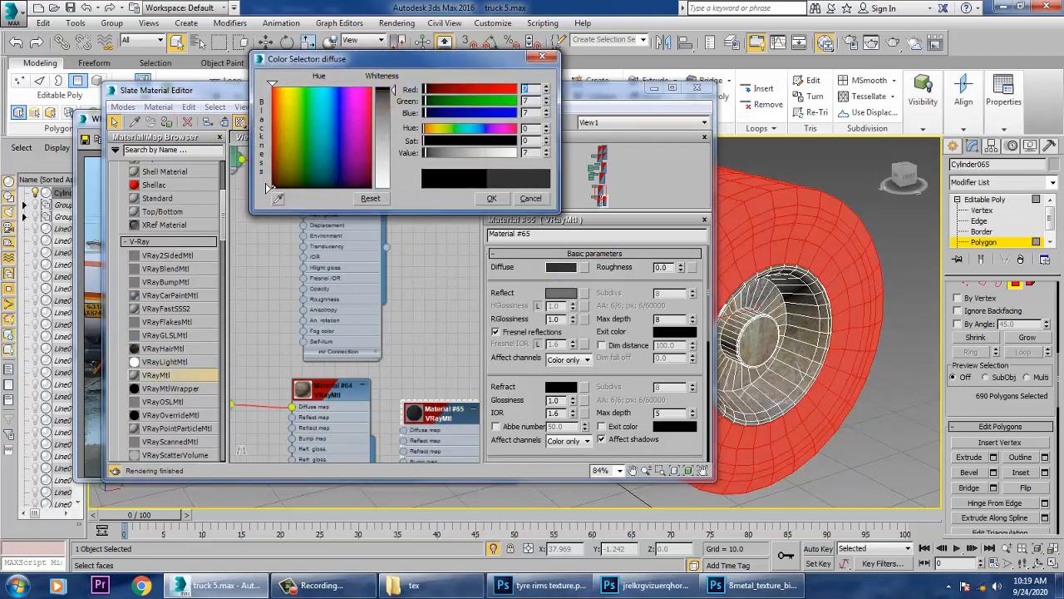
pyautogui.click(395, 94)
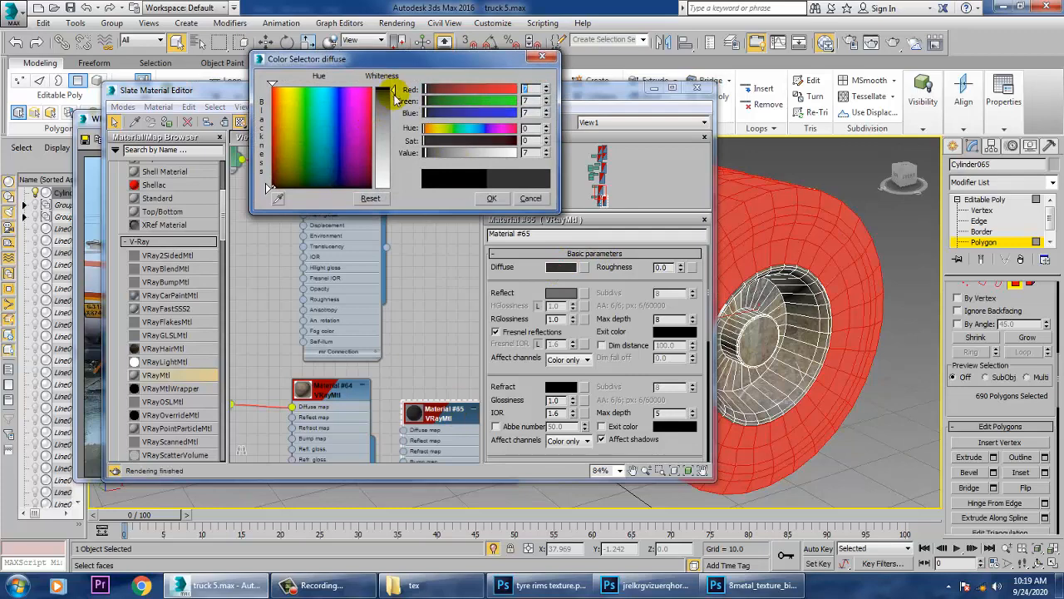
pyautogui.click(493, 200)
# - Add a Normal Bump map beside the rim material and connect it to that material's bump map input
pyautogui.click(339, 388)
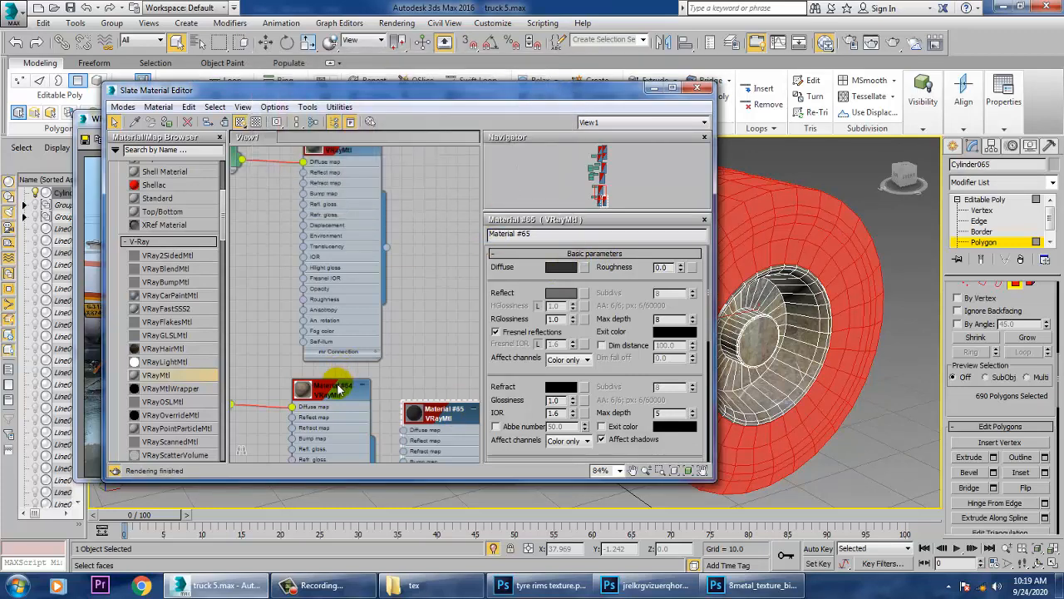
pyautogui.moveTo(249, 441); pyautogui.dragTo(307, 327, button='middle')
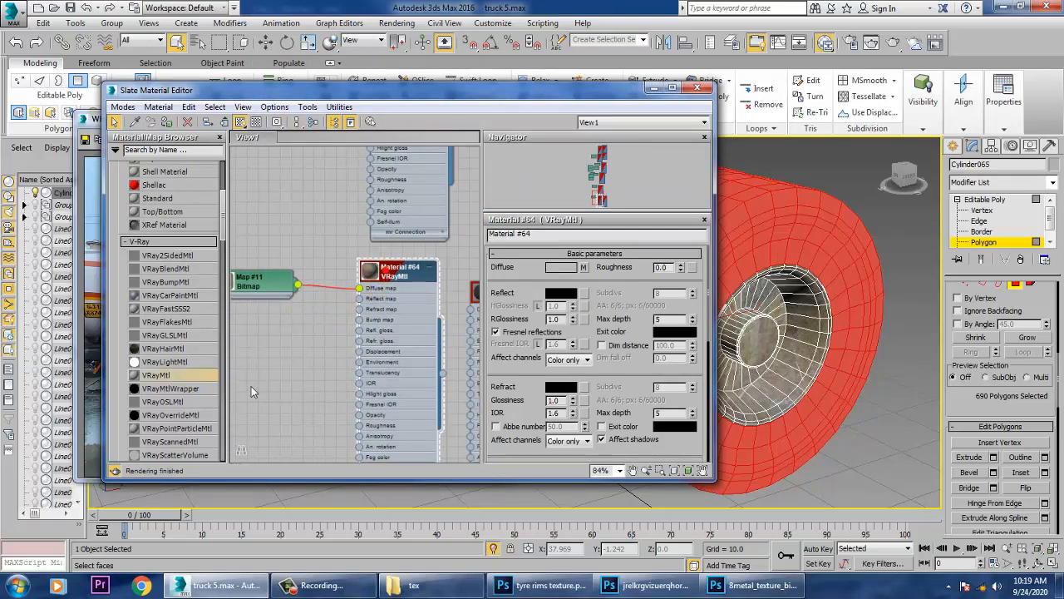
pyautogui.moveTo(224, 221); pyautogui.dragTo(281, 351)
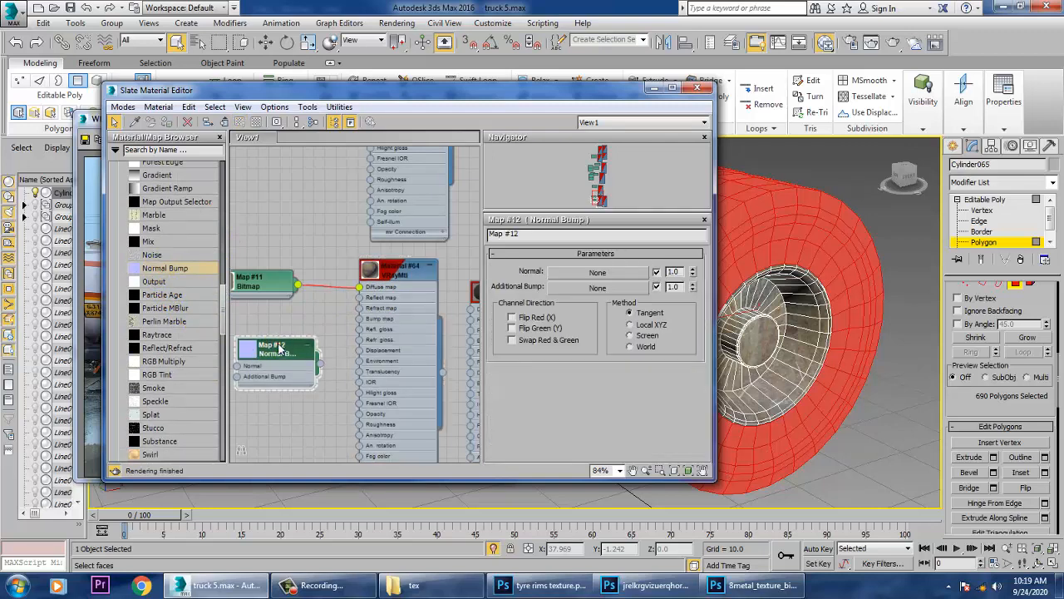
pyautogui.moveTo(349, 362); pyautogui.dragTo(359, 318)
# - Load a Noise map as the Normal Bump's normal input and place a copy of it in Additional Bump
pyautogui.click(586, 273)
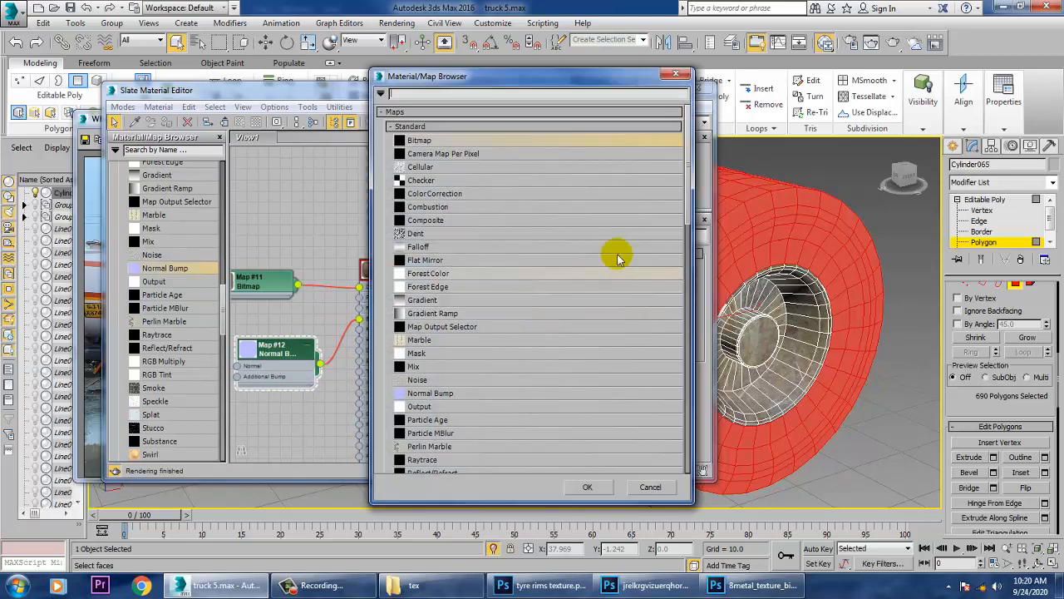
pyautogui.moveTo(689, 155)
pyautogui.mouseDown()
pyautogui.moveTo(691, 231)
pyautogui.moveTo(701, 150)
pyautogui.mouseUp()
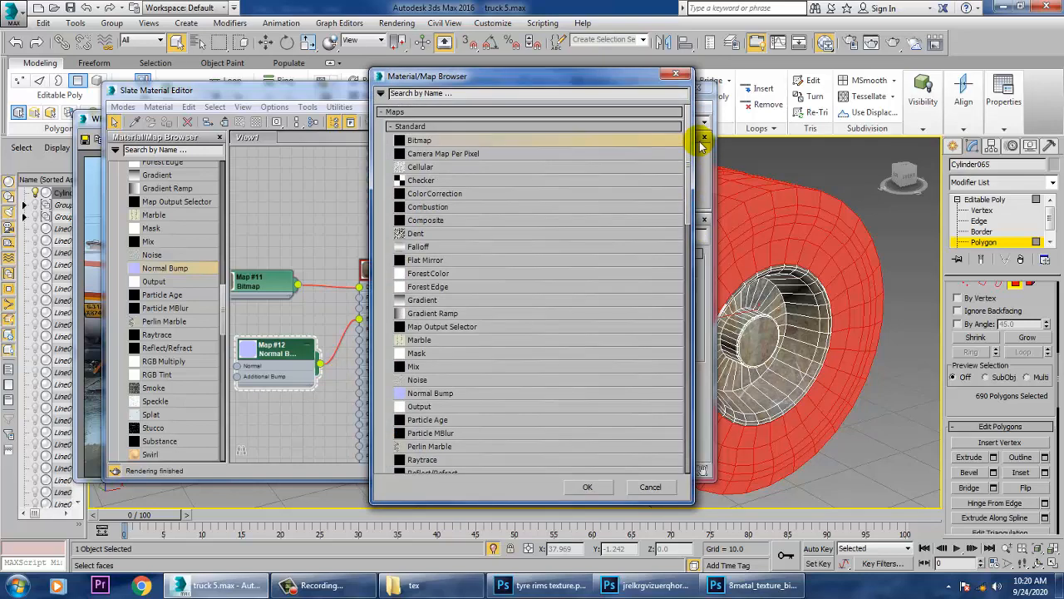
pyautogui.doubleClick(428, 379)
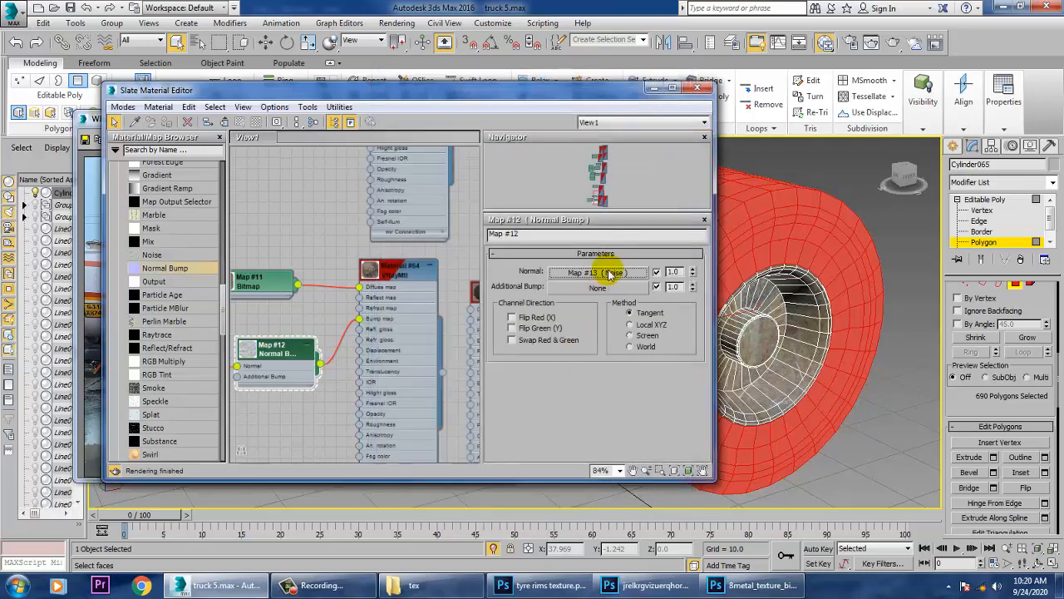
pyautogui.moveTo(611, 280); pyautogui.dragTo(602, 288)
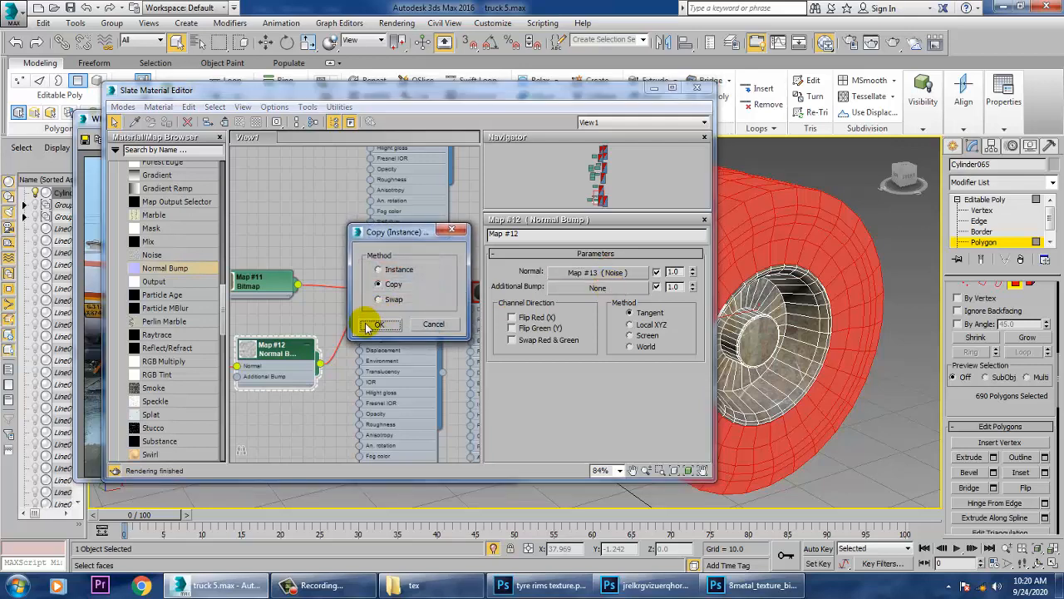
pyautogui.click(380, 324)
# - Set the rim's normal-input Noise map to the Fractal type with a size of 0.2
pyautogui.click(602, 271)
pyautogui.click(605, 278)
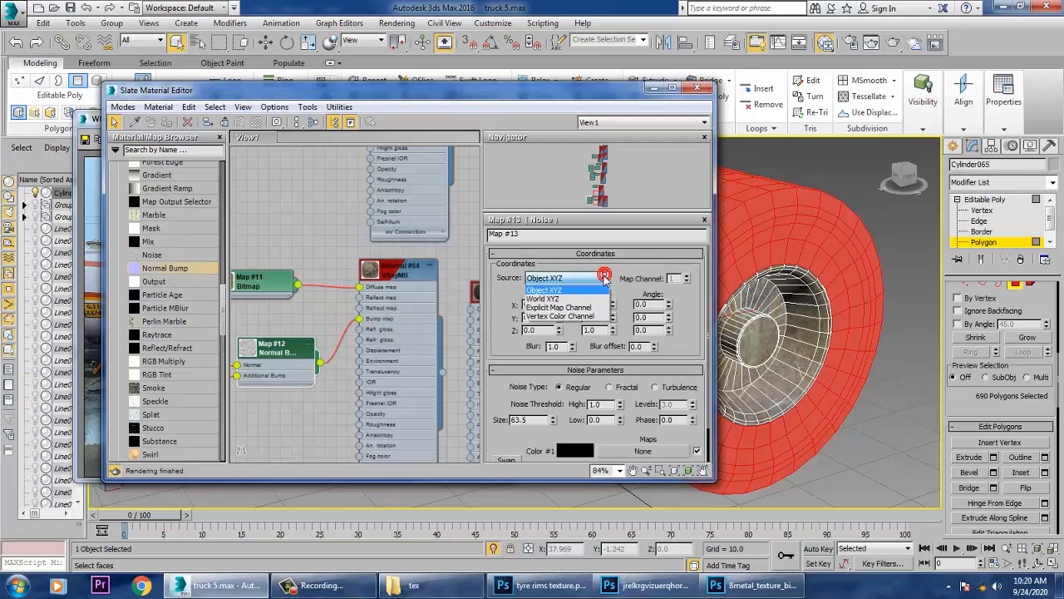
pyautogui.click(627, 260)
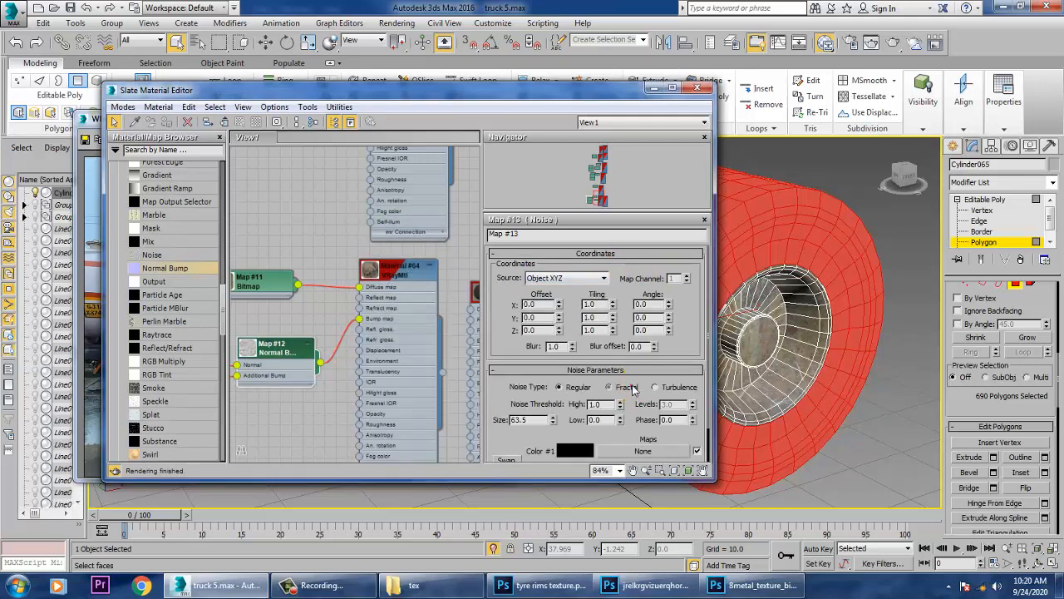
pyautogui.click(627, 387)
pyautogui.click(532, 420)
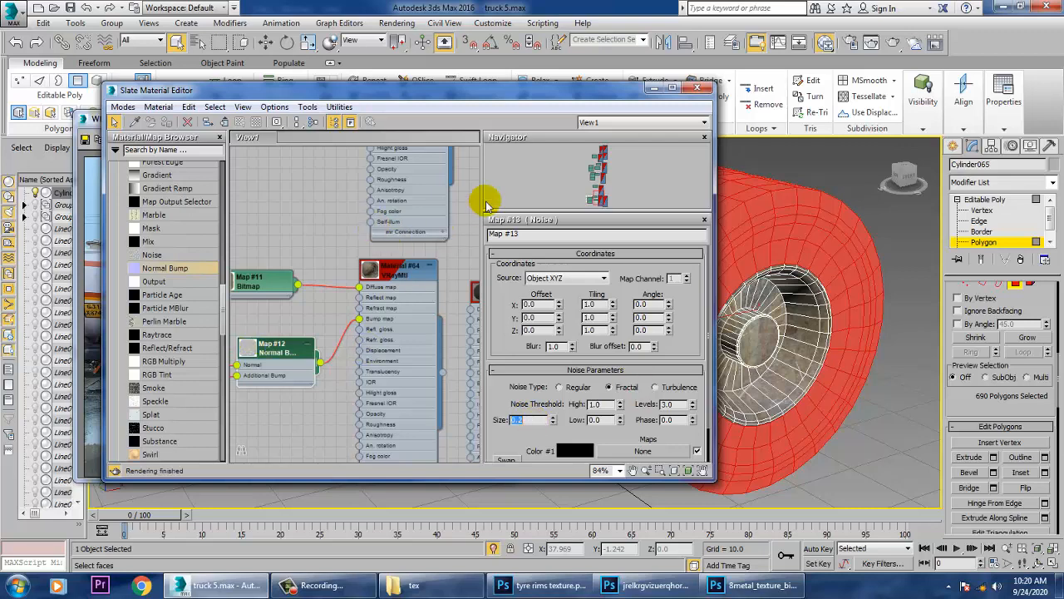
# - Minimize the material editor, clear the polygon selection and inspect the tyre and rim materials on the wheel
pyautogui.click(653, 89)
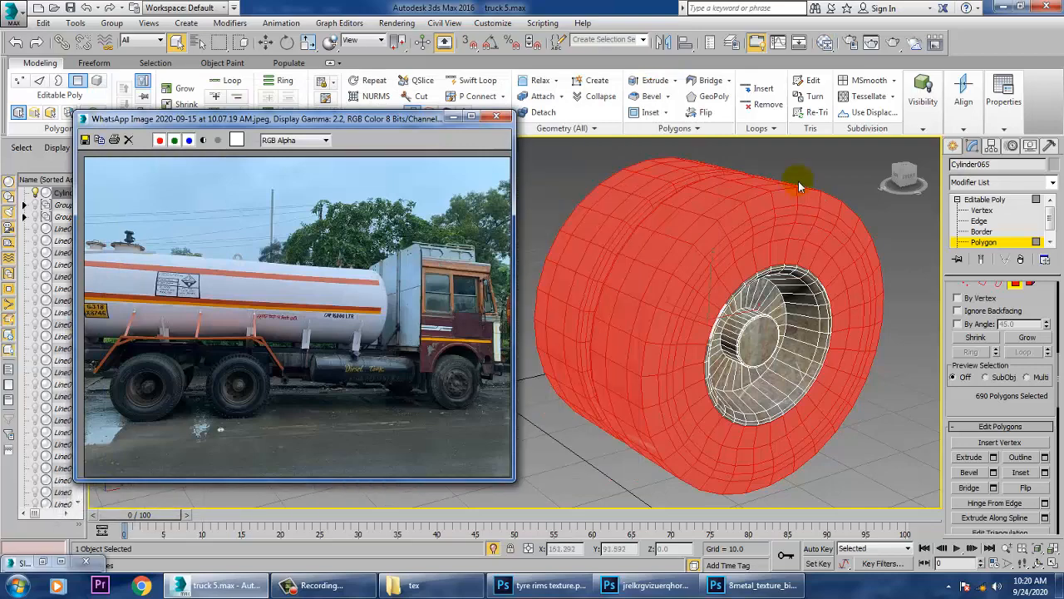
pyautogui.click(809, 156)
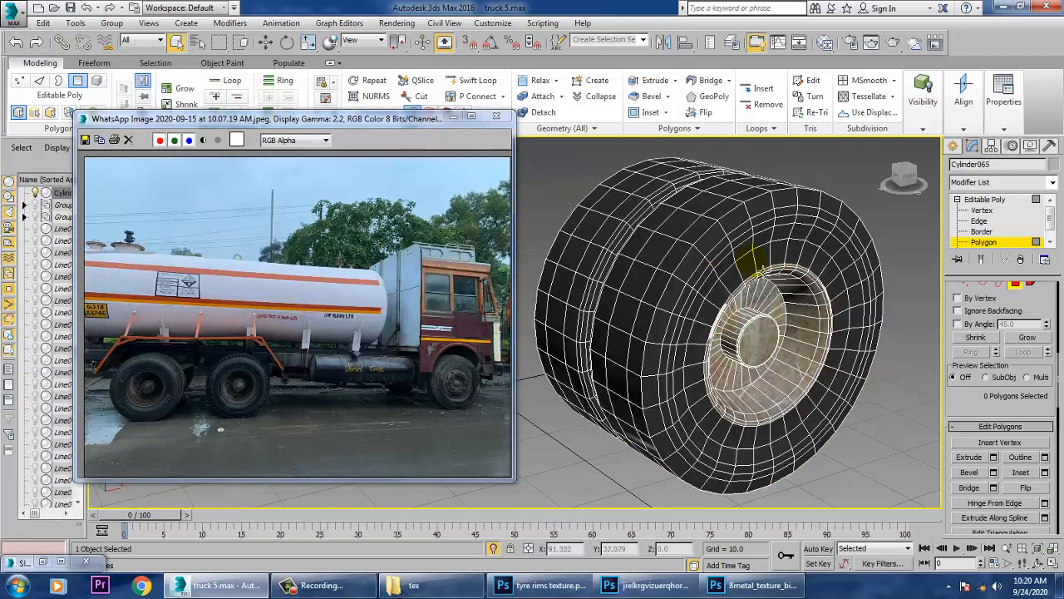
pyautogui.keyDown('alt'); pyautogui.moveTo(756, 268); pyautogui.dragTo(744, 280, button='middle'); pyautogui.keyUp('alt')
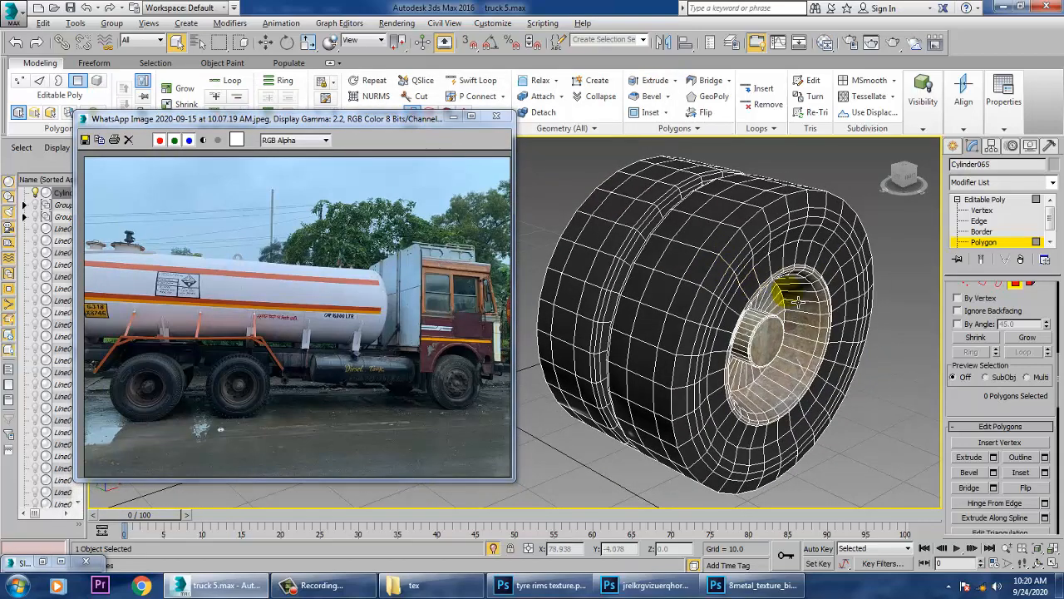
pyautogui.keyDown('alt'); pyautogui.moveTo(800, 301); pyautogui.dragTo(787, 302, button='middle'); pyautogui.keyUp('alt')
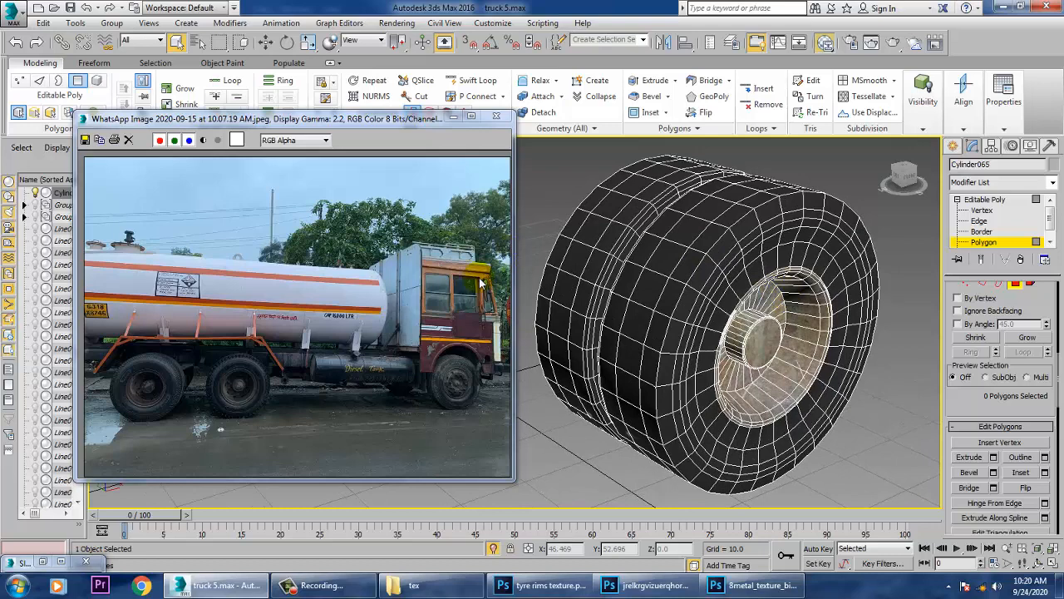
# - Reopen the Slate Material Editor and move the tyre material node to an empty area below the other nodes
pyautogui.press('m')
pyautogui.moveTo(429, 359); pyautogui.dragTo(328, 259, button='middle')
pyautogui.moveTo(420, 206); pyautogui.dragTo(444, 374)
pyautogui.moveTo(441, 283); pyautogui.dragTo(443, 114, button='middle')
pyautogui.moveTo(445, 204); pyautogui.dragTo(445, 303)
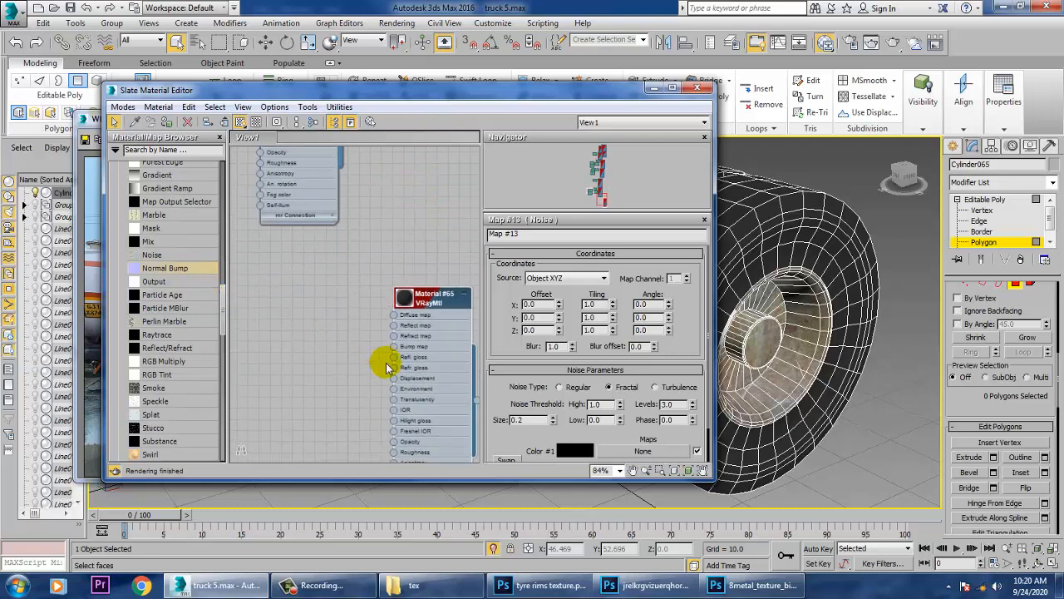
# - Add a Noise map beside the tyre material and connect it to that material's bump map input
pyautogui.click(223, 318)
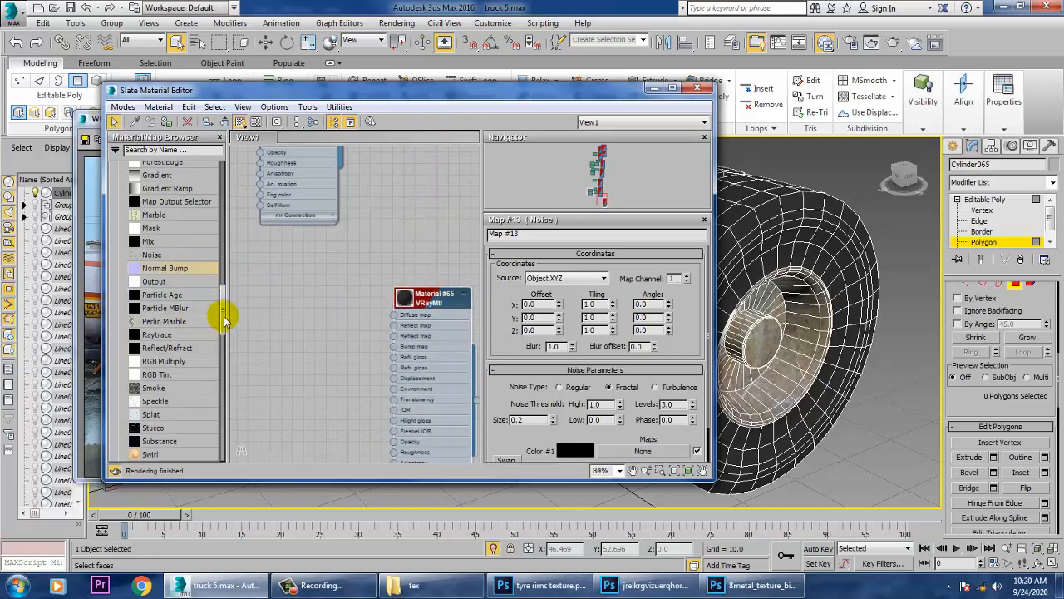
pyautogui.scroll(3, 221, 316)
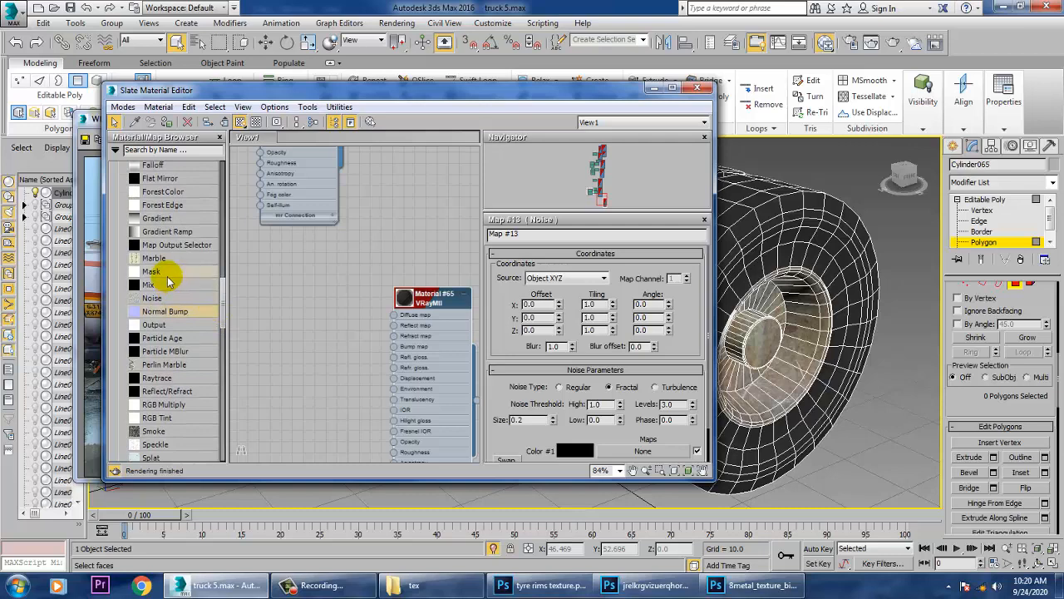
pyautogui.moveTo(222, 324)
pyautogui.mouseDown()
pyautogui.moveTo(219, 295)
pyautogui.moveTo(230, 356)
pyautogui.moveTo(231, 291)
pyautogui.moveTo(235, 314)
pyautogui.mouseUp()
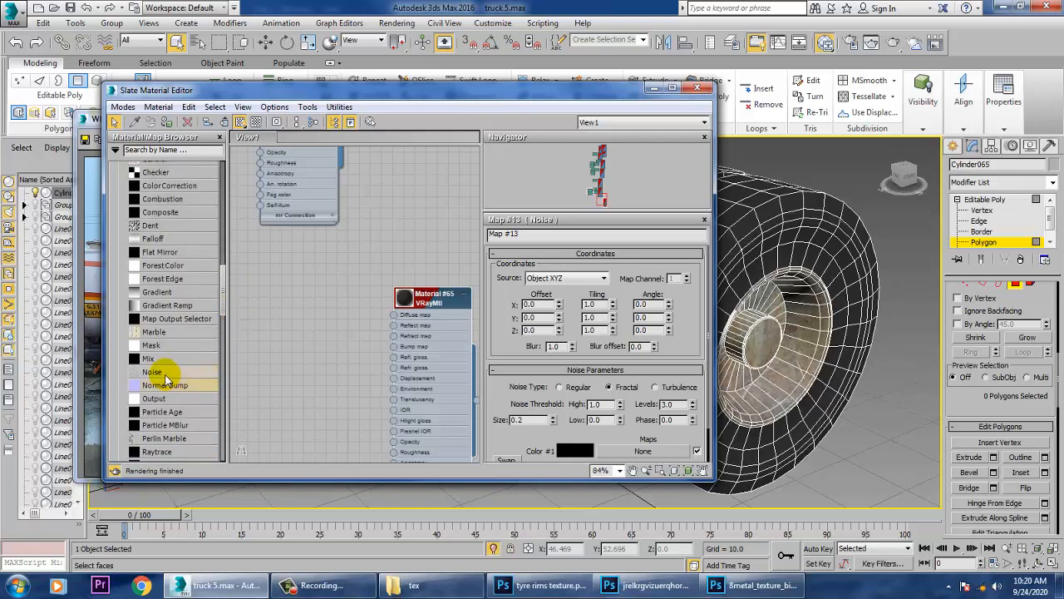
pyautogui.moveTo(299, 339); pyautogui.dragTo(326, 356)
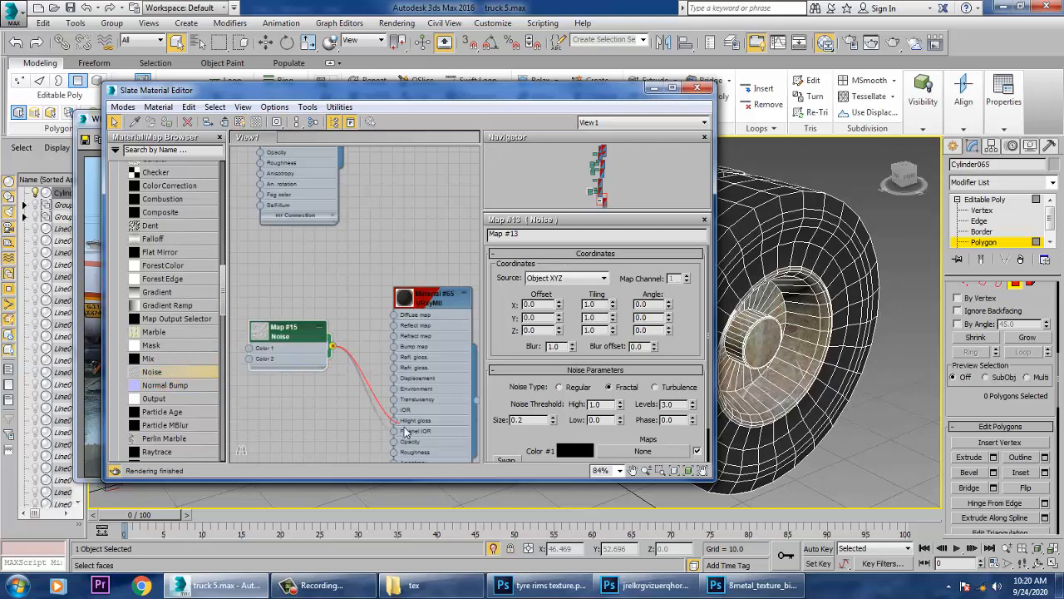
pyautogui.moveTo(405, 431); pyautogui.dragTo(394, 346)
# - Enlarge the tyre material's preview and set its Noise map to size 1.0, trying Fractal and Turbulence before choosing the Regular type
pyautogui.doubleClick(300, 338)
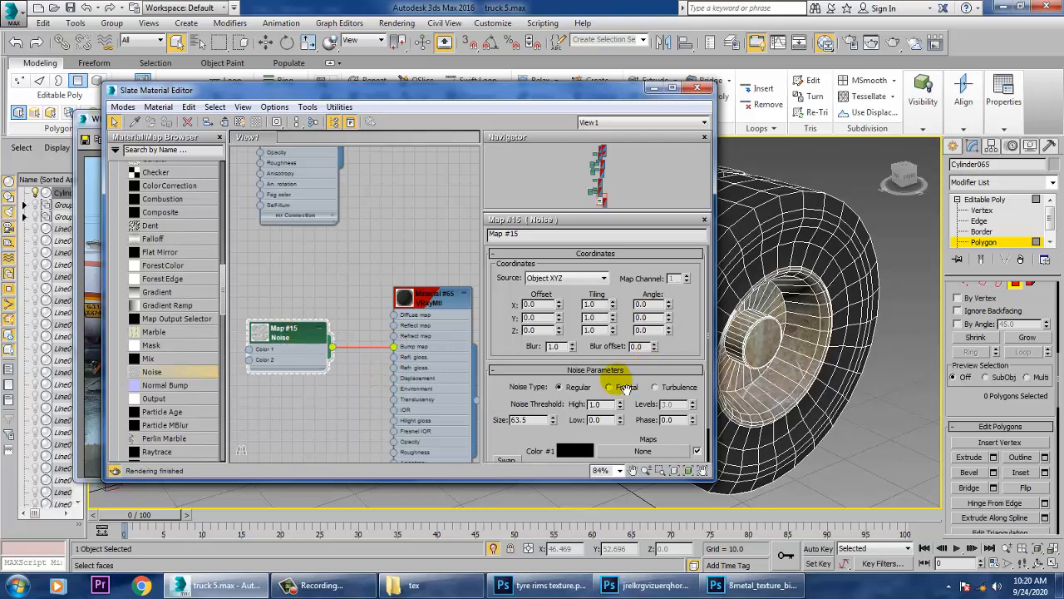
pyautogui.click(623, 388)
pyautogui.click(536, 419)
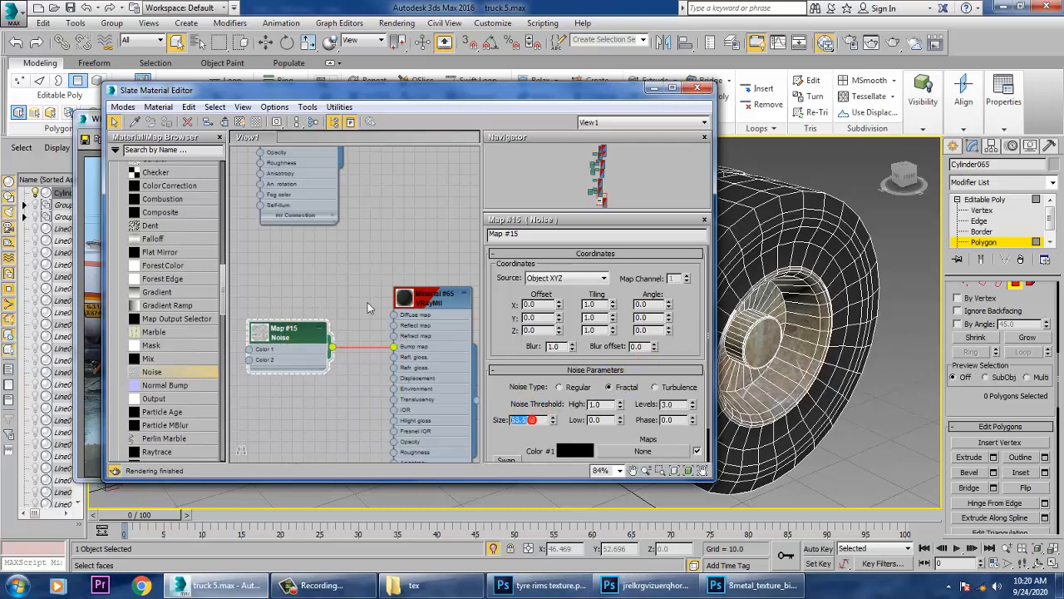
pyautogui.click(411, 301)
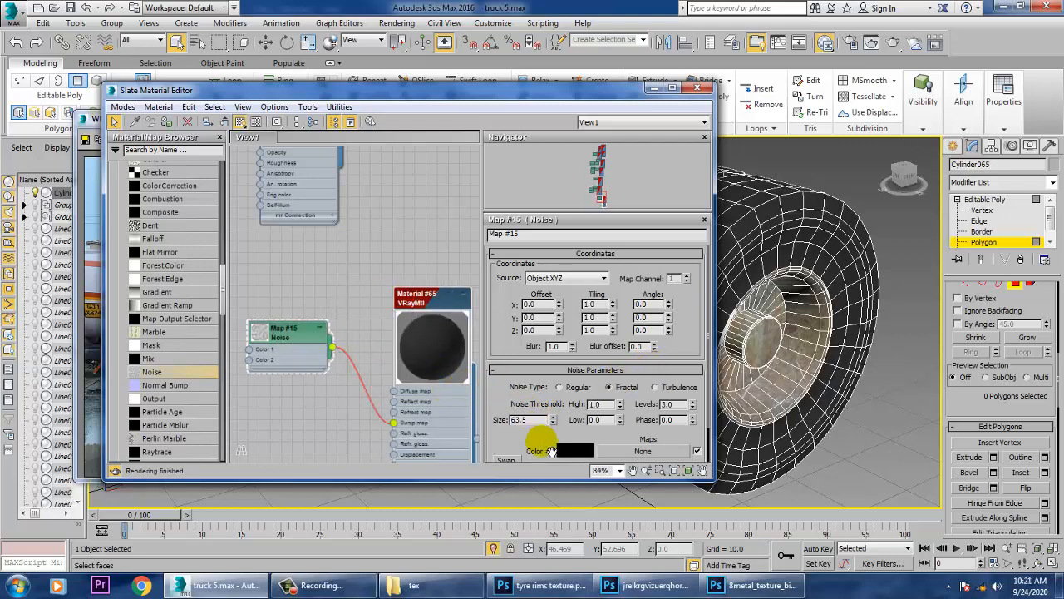
pyautogui.write('1')
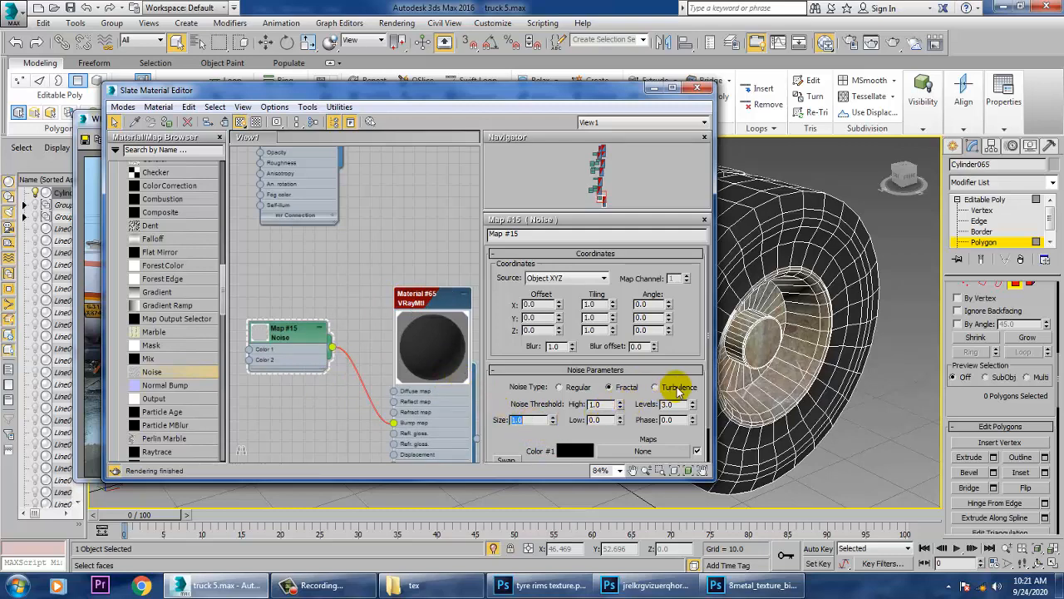
pyautogui.click(678, 389)
pyautogui.click(560, 388)
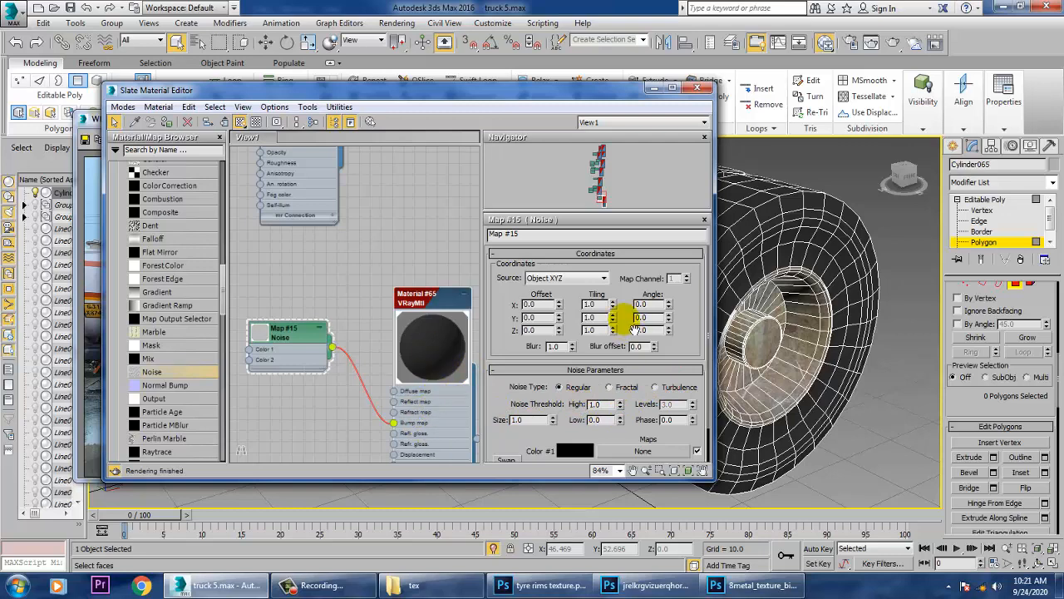
# - Set the bump amount of the tyre material to 61 in its Maps settings and collapse its node preview
pyautogui.doubleClick(433, 314)
pyautogui.scroll(-5, 613, 313)
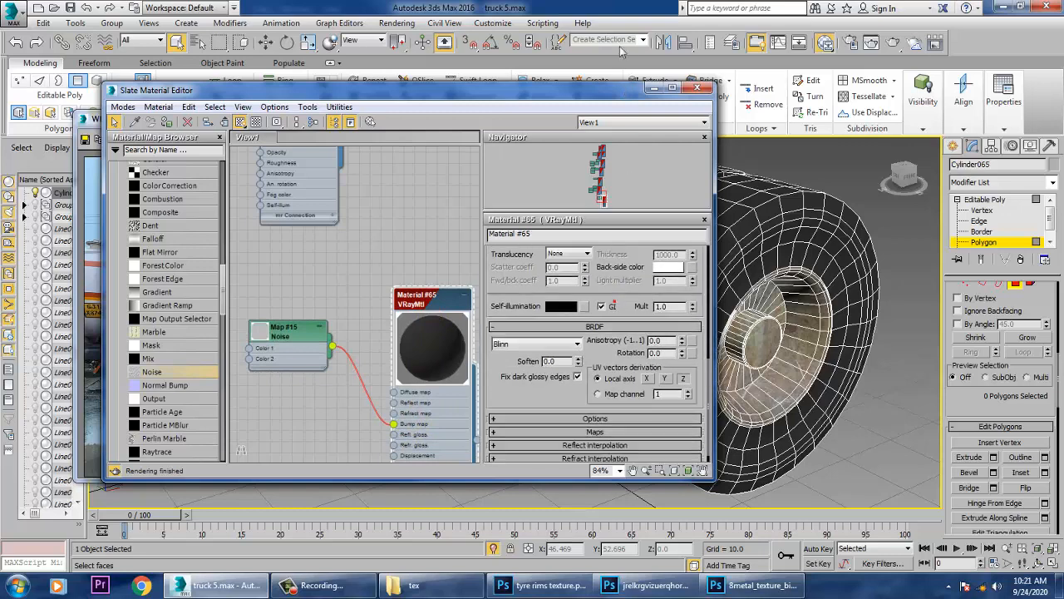
pyautogui.scroll(-1, 530, 409)
pyautogui.moveTo(545, 323); pyautogui.dragTo(545, 324)
pyautogui.click(584, 411)
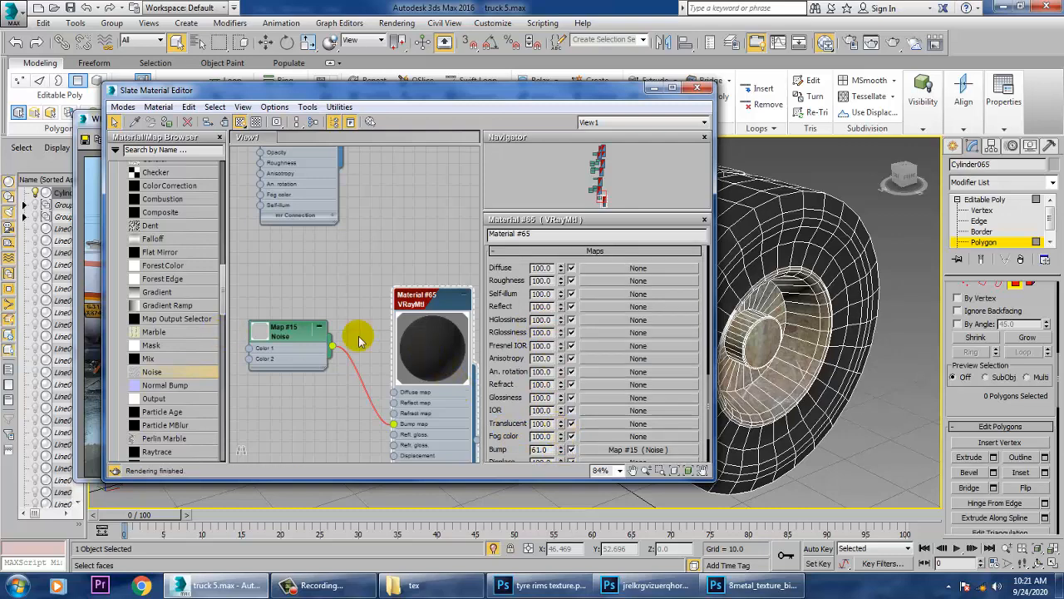
pyautogui.doubleClick(407, 349)
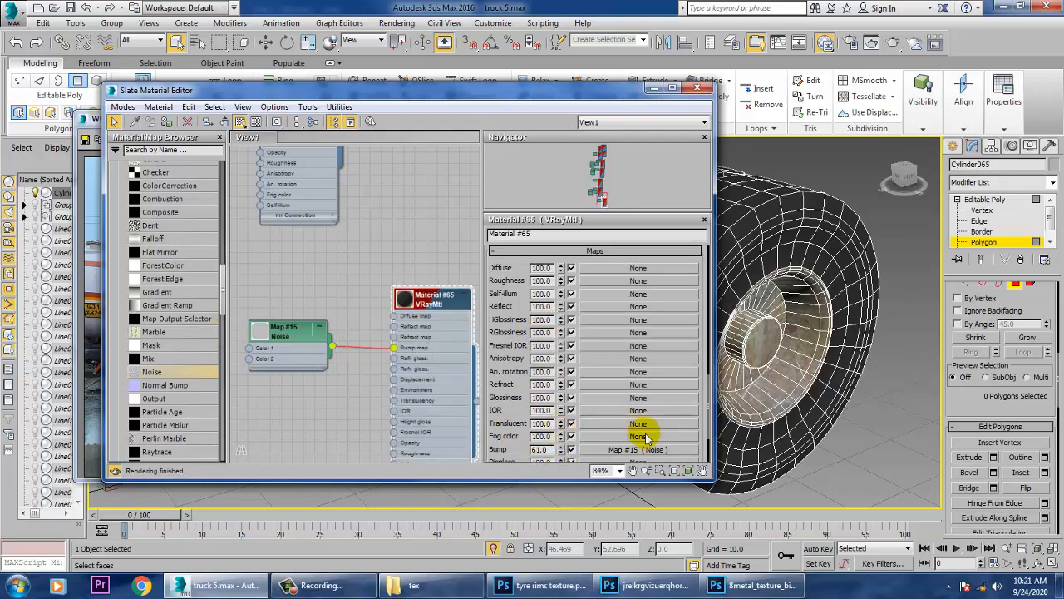
# - Set the size of the tyre material's Noise map to 0.5 and enlarge the material's node preview
pyautogui.click(647, 450)
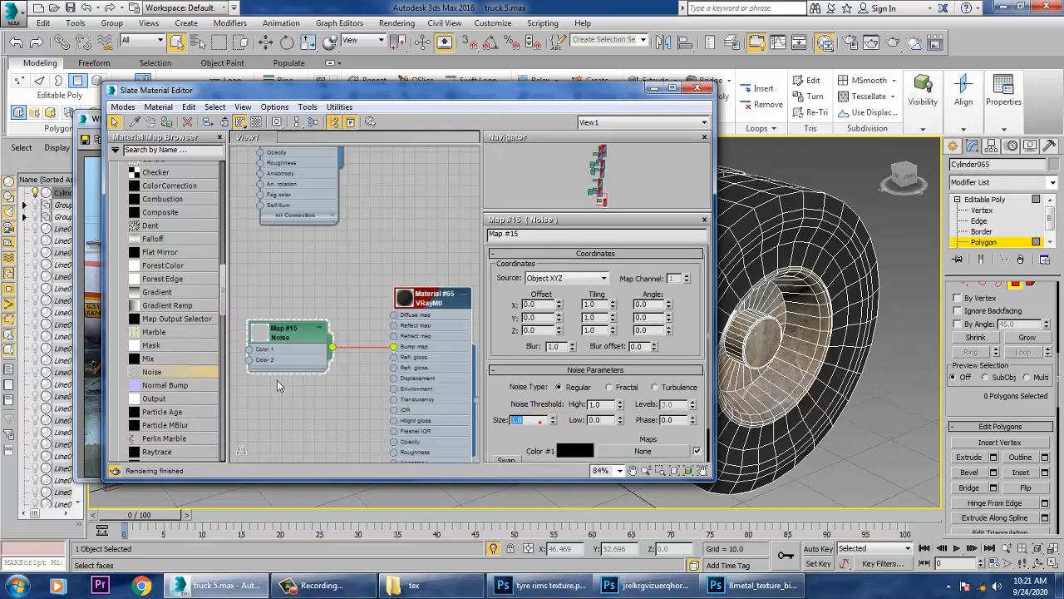
pyautogui.write('0.5')
pyautogui.doubleClick(405, 301)
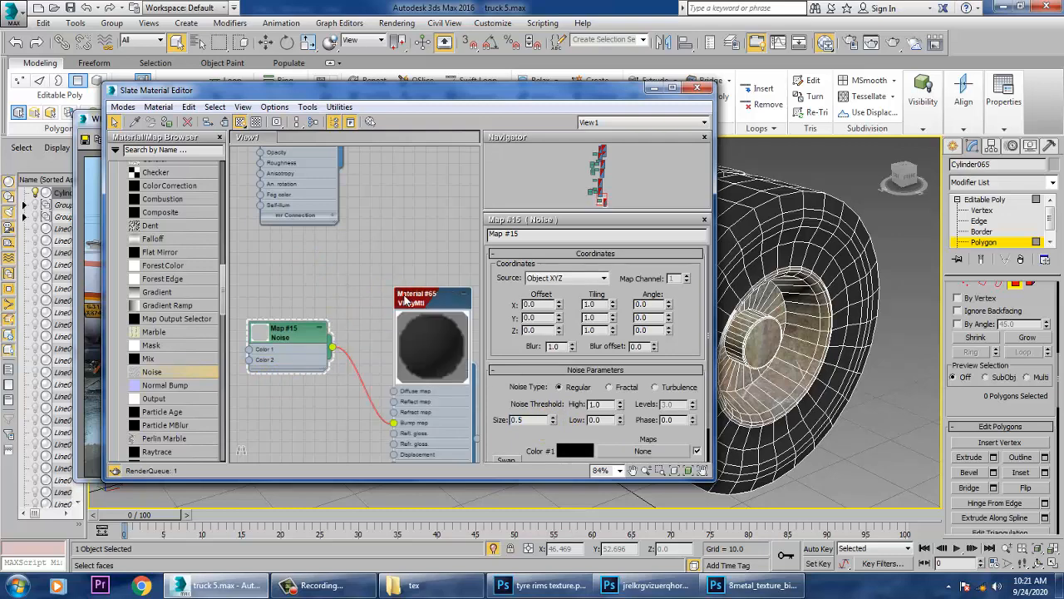
# - Minimize the material editor, leave polygon editing, deselect the wheel and inspect the rim surface up close
pyautogui.click(656, 89)
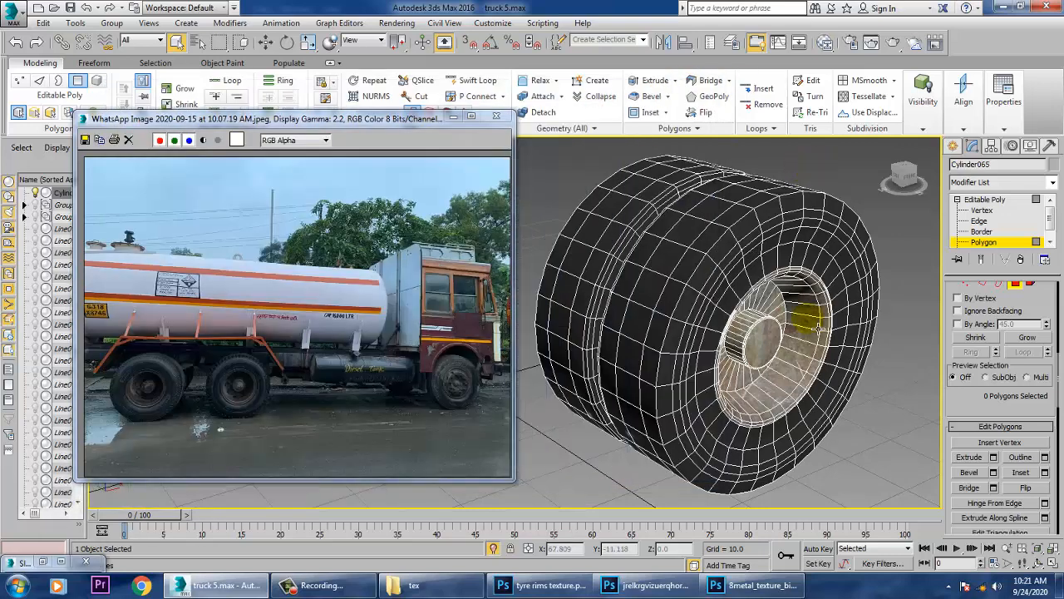
pyautogui.moveTo(790, 341); pyautogui.dragTo(726, 360, button='middle')
pyautogui.keyDown('alt'); pyautogui.moveTo(828, 232); pyautogui.dragTo(781, 319, button='middle'); pyautogui.keyUp('alt')
pyautogui.click(1004, 202)
pyautogui.click(806, 248)
pyautogui.scroll(5, 663, 321)
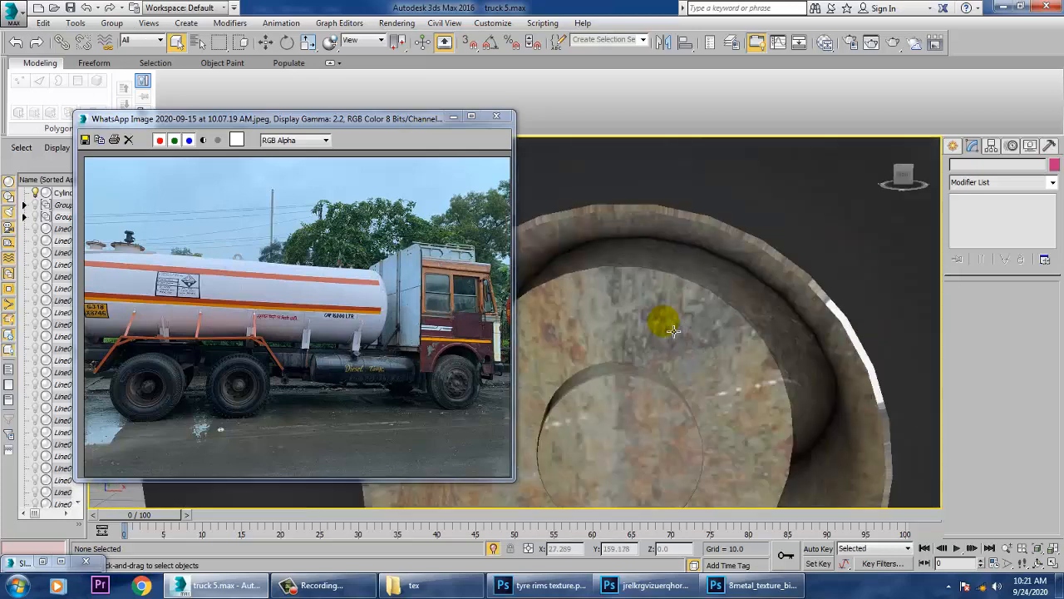
pyautogui.moveTo(662, 321); pyautogui.dragTo(786, 323, button='middle')
# - Select the untextured white polygons on both sides of the wheel rim's outer edge
pyautogui.click(665, 329)
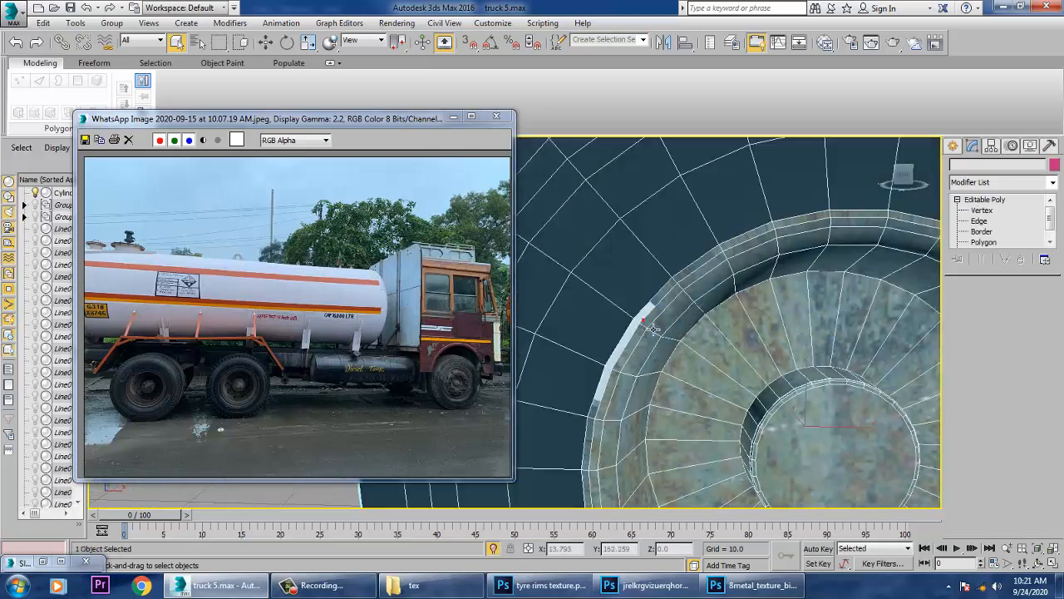
pyautogui.keyDown('alt'); pyautogui.moveTo(671, 331); pyautogui.dragTo(704, 327, button='middle'); pyautogui.keyUp('alt')
pyautogui.scroll(-5, 740, 338)
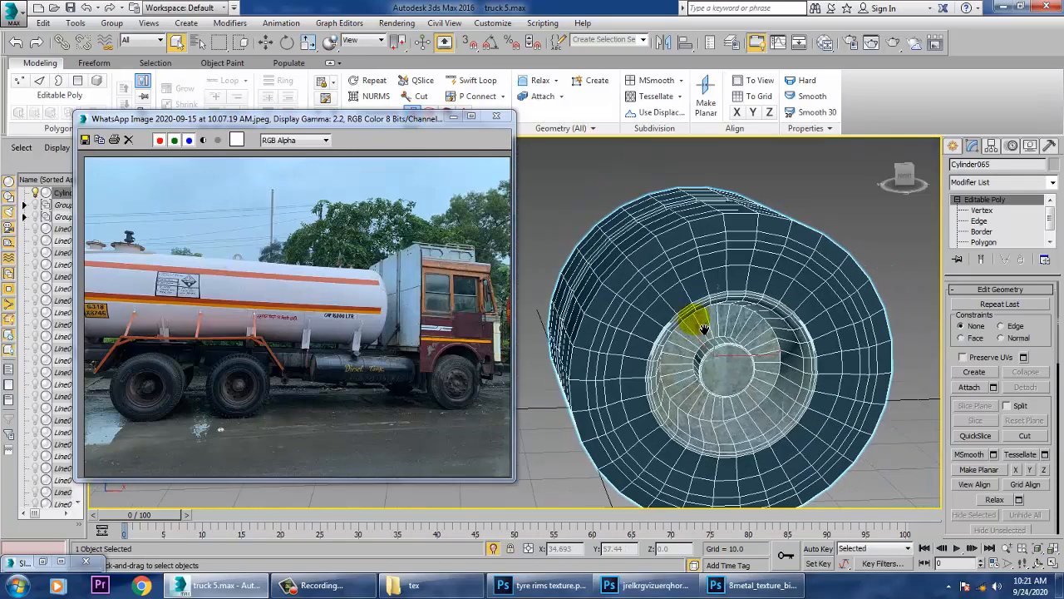
pyautogui.scroll(3, 705, 335)
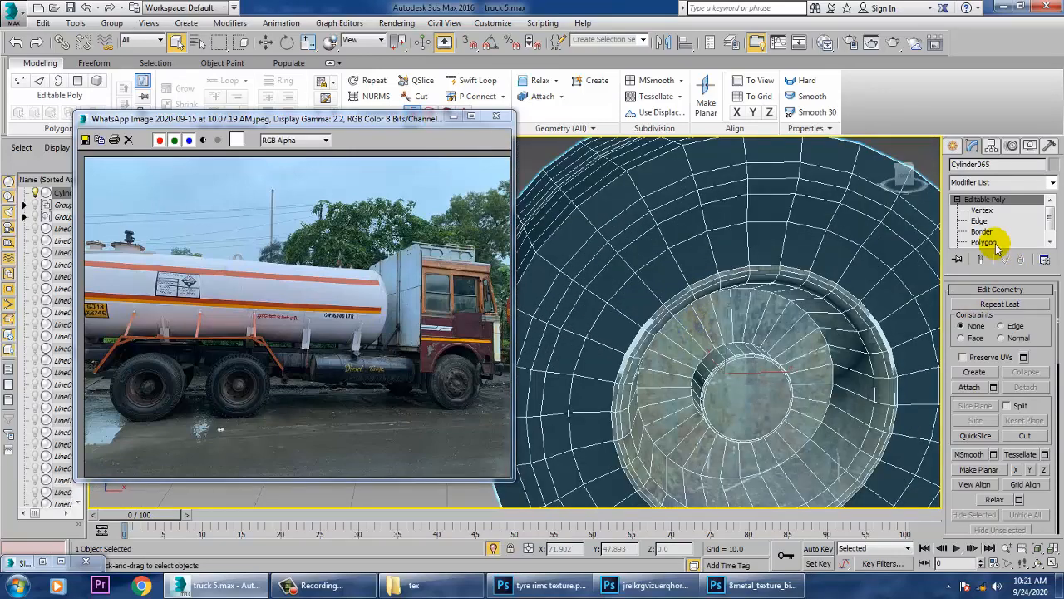
pyautogui.scroll(6, 760, 352)
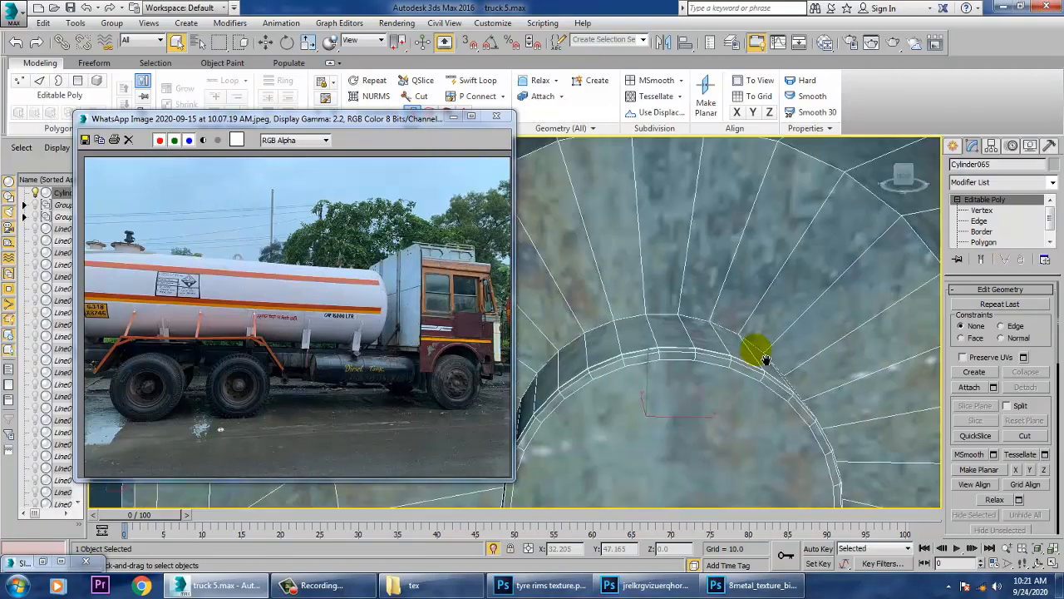
pyautogui.moveTo(765, 357); pyautogui.dragTo(859, 328, button='middle')
pyautogui.scroll(-3, 798, 324)
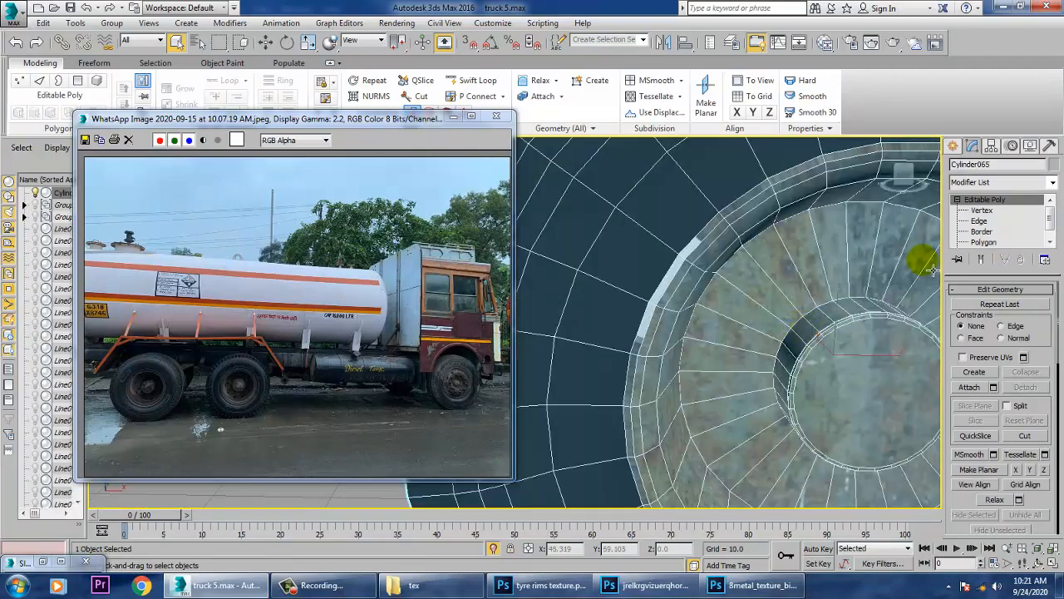
pyautogui.click(983, 241)
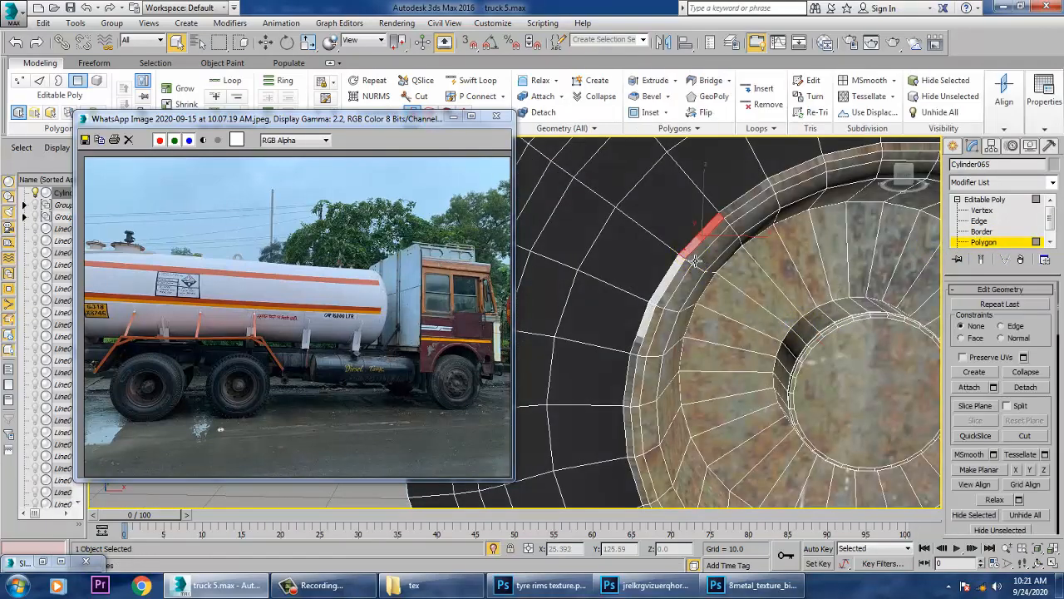
pyautogui.keyDown('ctrl'); pyautogui.click(654, 331); pyautogui.keyUp('ctrl')
pyautogui.moveTo(654, 331); pyautogui.dragTo(613, 331, button='middle')
pyautogui.scroll(-3, 727, 309)
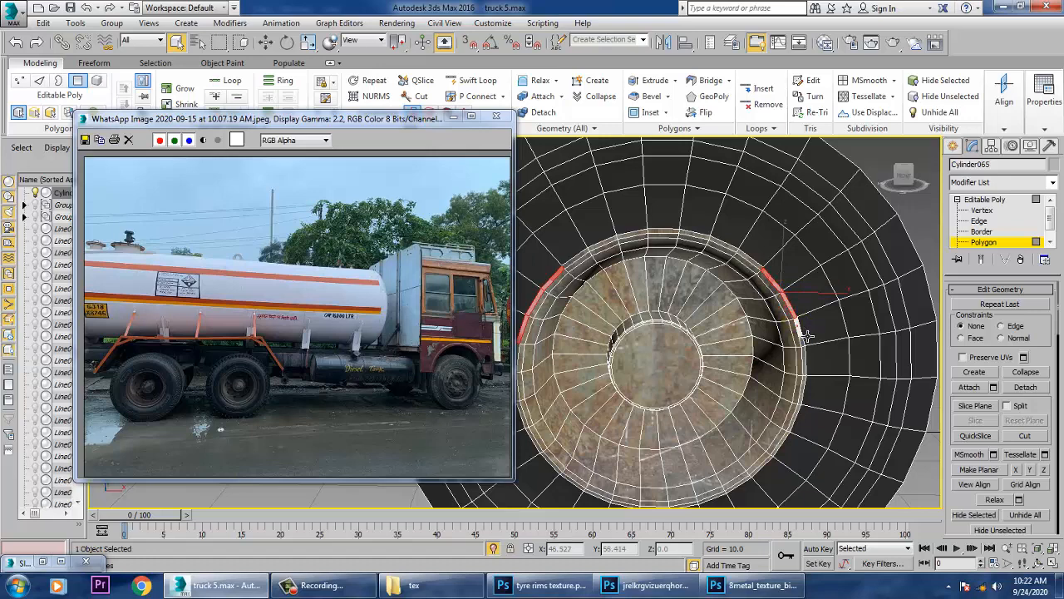
# - Reopen the Slate Material Editor and add a new VRayMtl below the tyre material, showing its parameters
pyautogui.press('m')
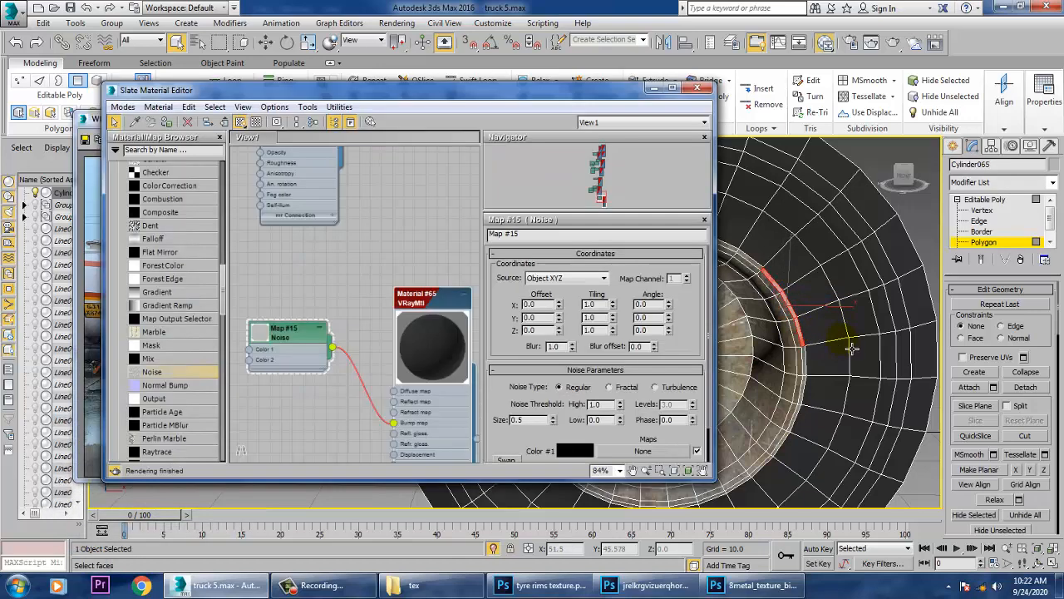
pyautogui.moveTo(383, 279); pyautogui.dragTo(350, 119, button='middle')
pyautogui.moveTo(399, 412); pyautogui.dragTo(430, 274, button='middle')
pyautogui.moveTo(221, 288); pyautogui.dragTo(225, 226)
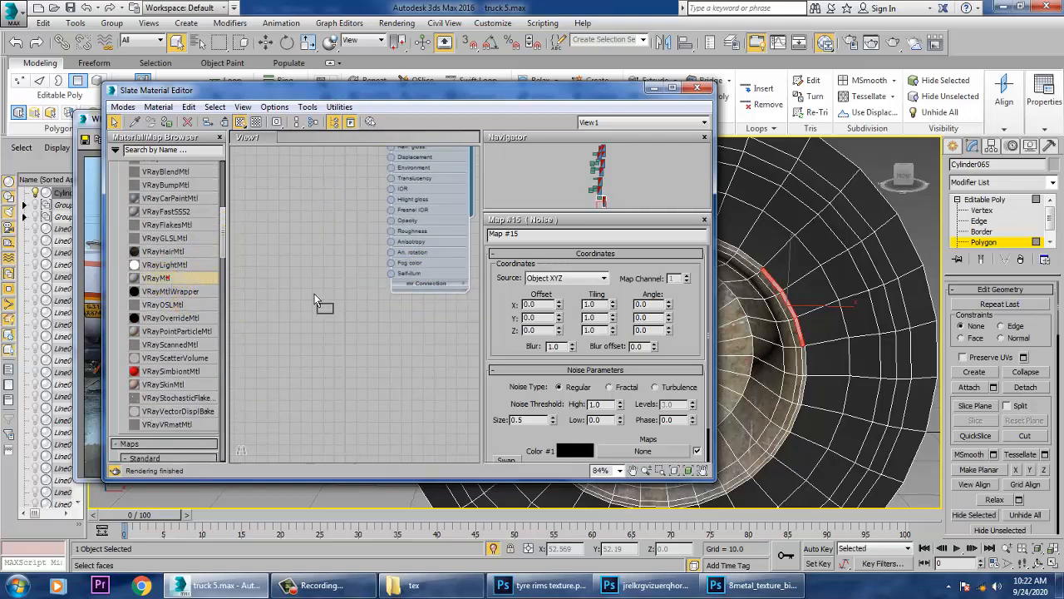
pyautogui.moveTo(316, 301); pyautogui.dragTo(304, 290)
pyautogui.doubleClick(306, 290)
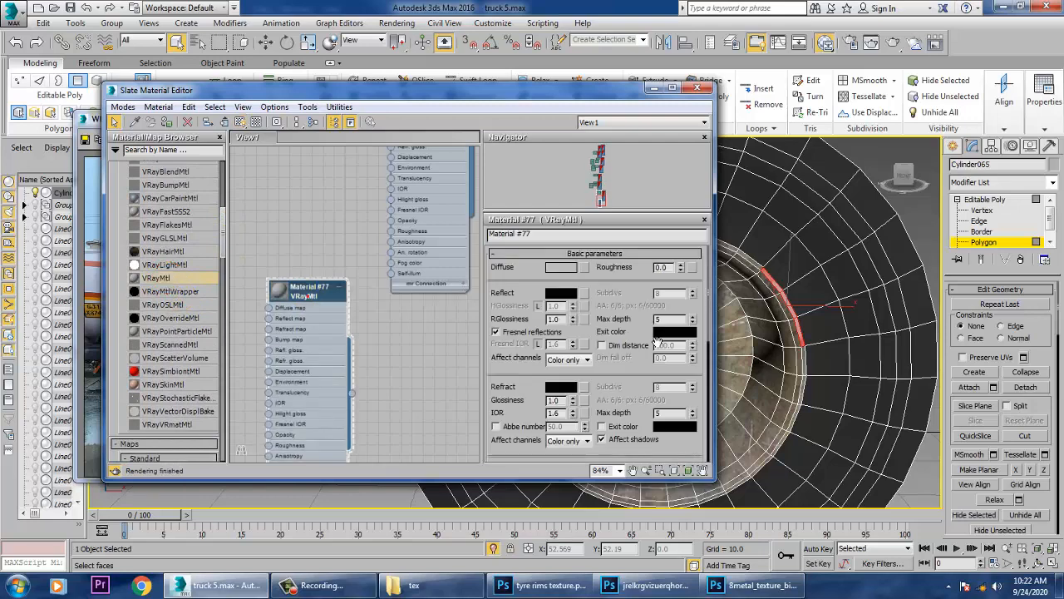
# - Load the 8metal_texture image as the new material's diffuse bitmap, assign it to the selected rim polygons and minimize the editor
pyautogui.click(584, 268)
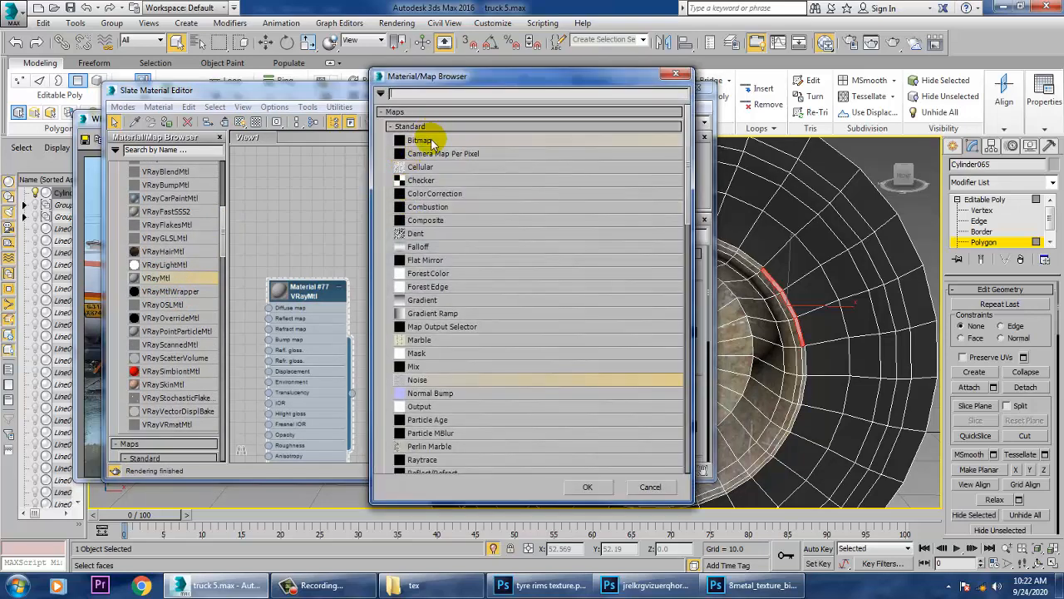
pyautogui.doubleClick(431, 142)
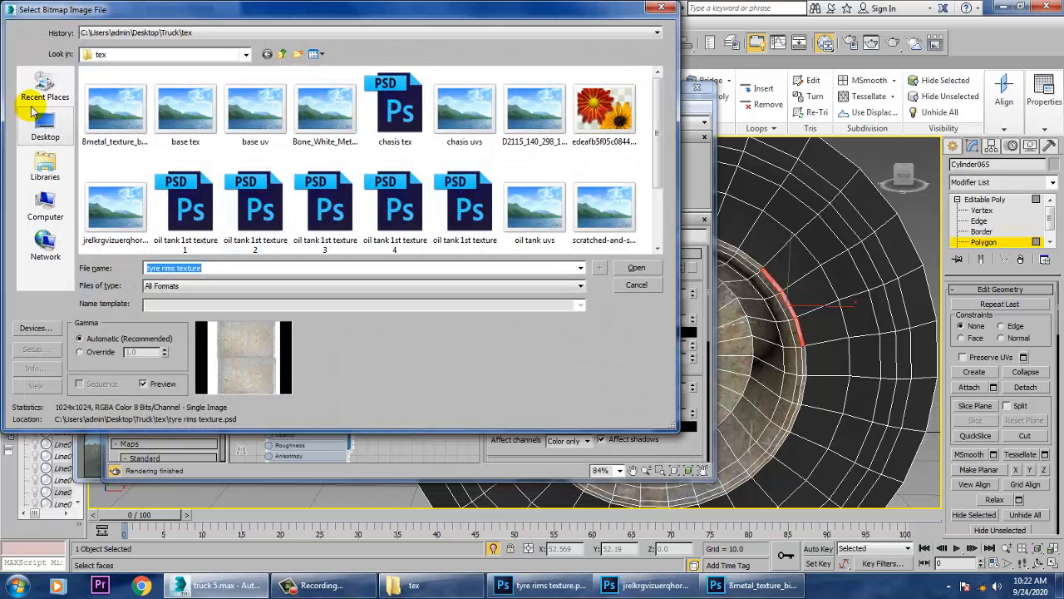
pyautogui.click(112, 124)
pyautogui.doubleClick(112, 124)
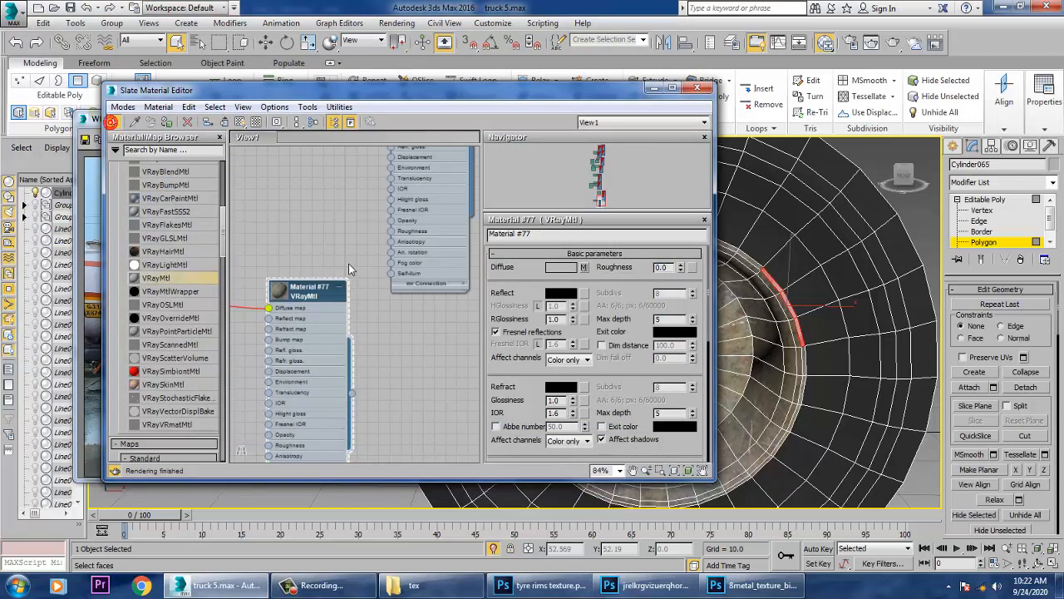
pyautogui.click(240, 122)
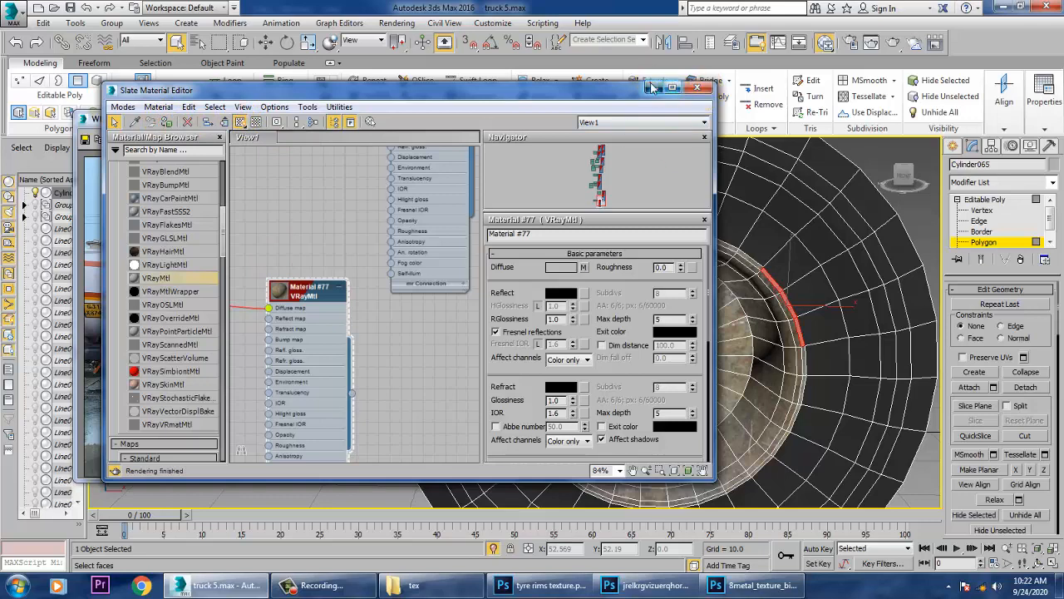
pyautogui.click(672, 88)
# - Add a UVW Map modifier with Box mapping to the selected rim polygons, then deselect the wheel
pyautogui.click(1002, 182)
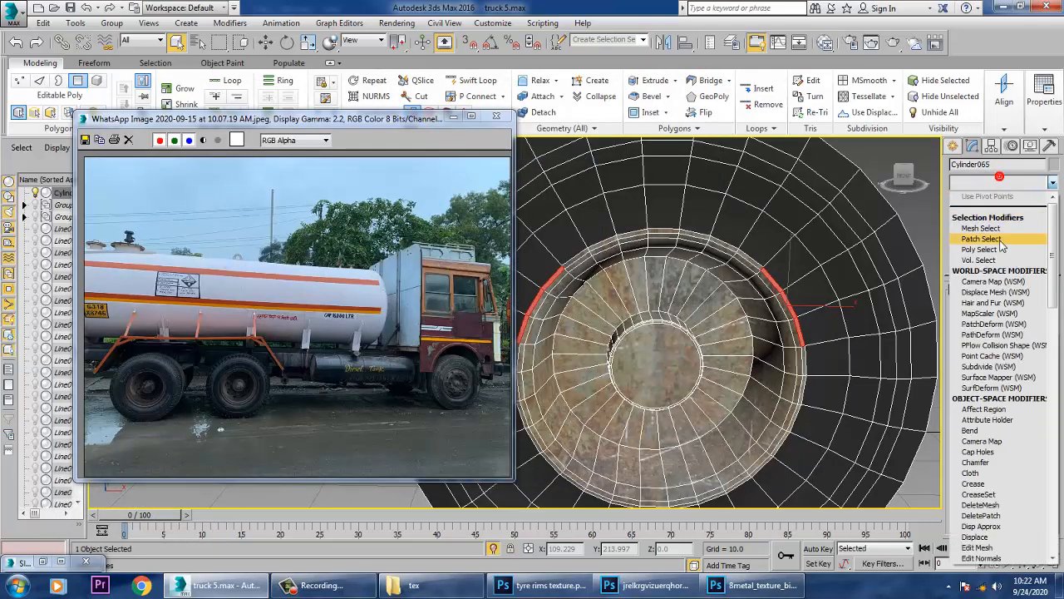
pyautogui.scroll(-10, 1001, 247)
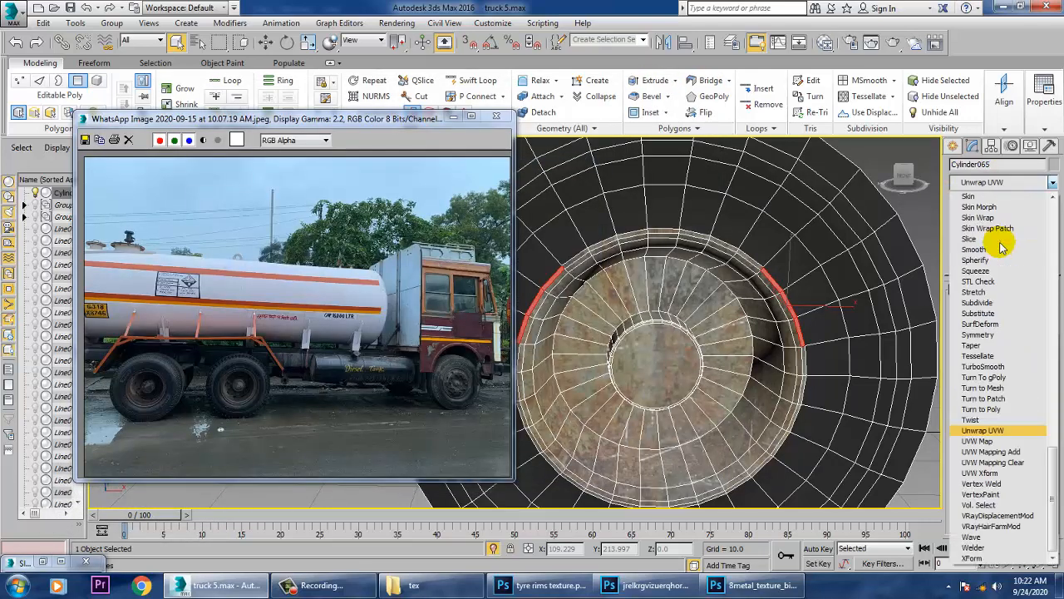
pyautogui.click(985, 436)
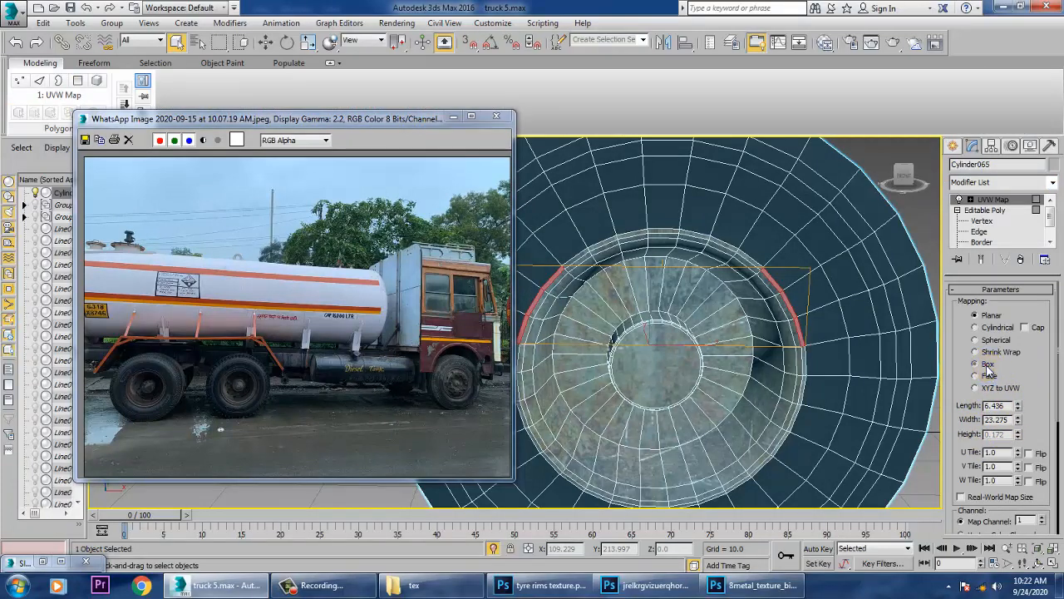
pyautogui.click(877, 162)
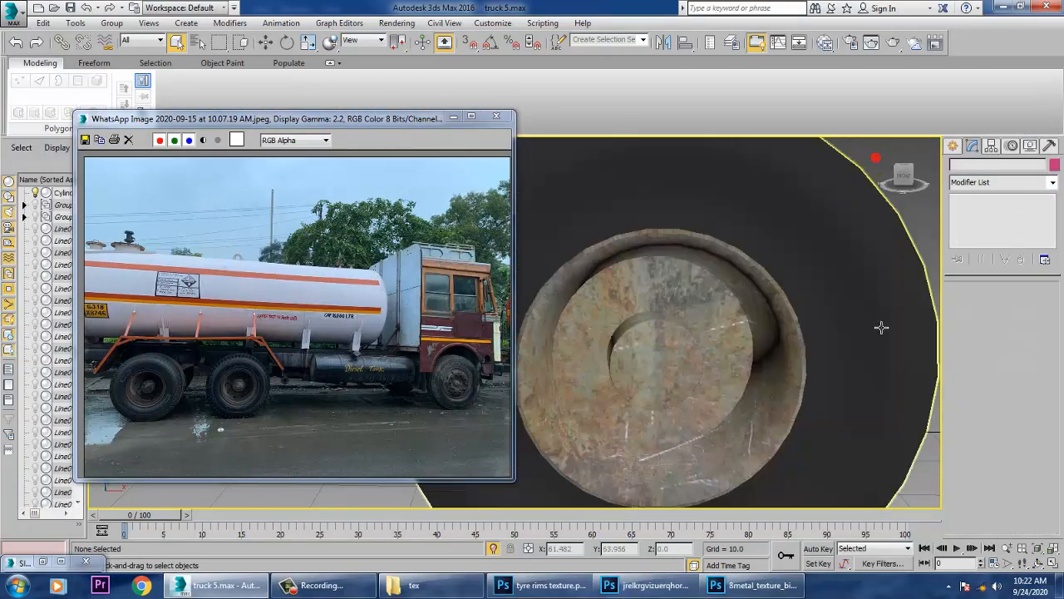
# - Reselect the wheel and convert it to an Editable Poly to collapse the UVW Map modifier
pyautogui.rightClick(836, 220)
pyautogui.click(746, 212)
pyautogui.click(752, 213)
pyautogui.rightClick(753, 212)
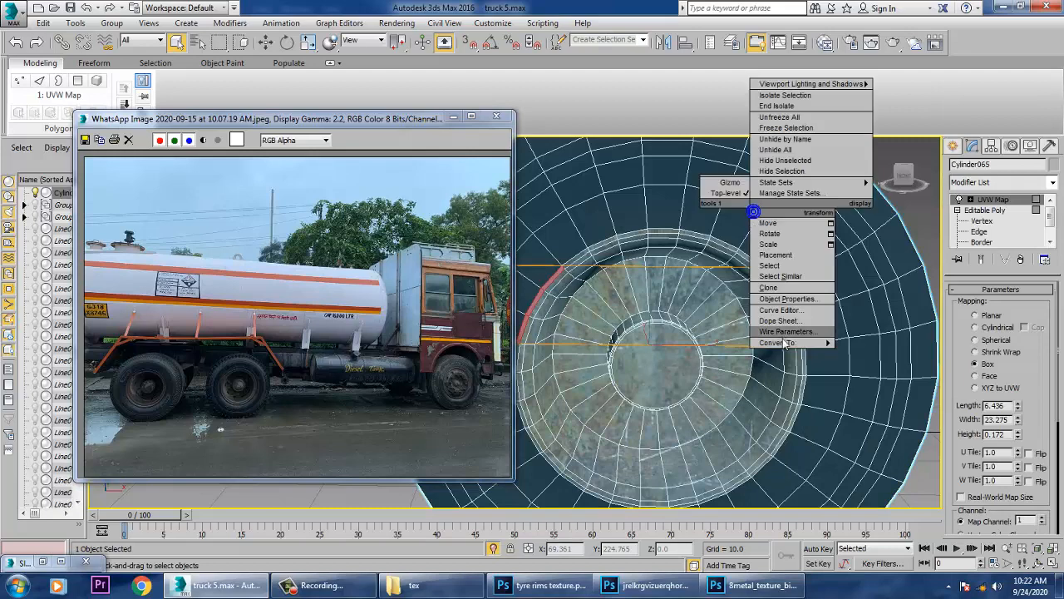
pyautogui.moveTo(786, 343)
pyautogui.click(869, 354)
# - Deselect the wheel, view it as a whole and end isolation to bring back the rest of the truck
pyautogui.scroll(-5, 875, 245)
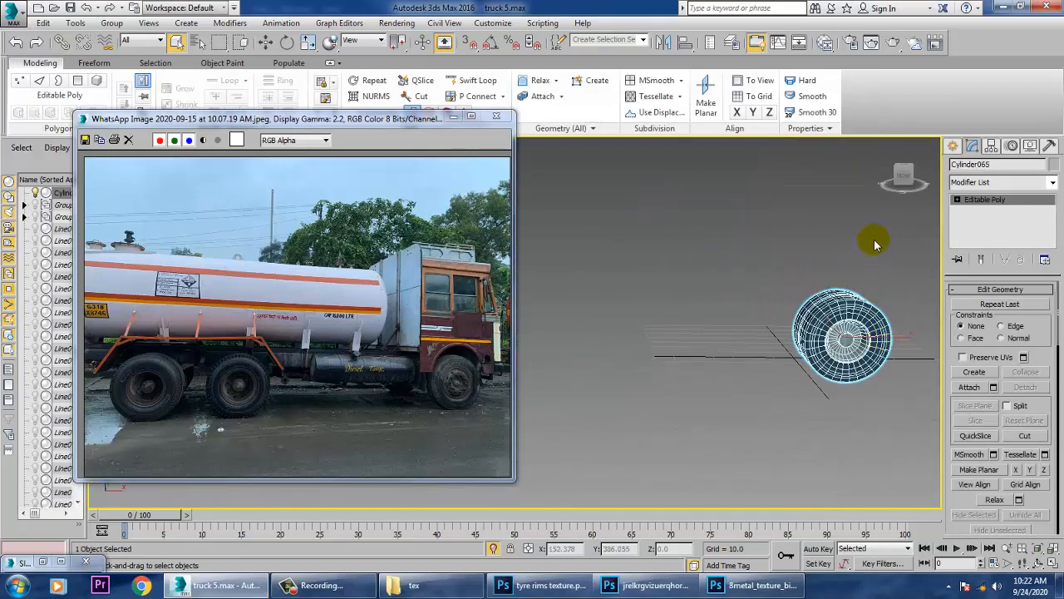
pyautogui.click(875, 245)
pyautogui.keyDown('alt'); pyautogui.moveTo(875, 245); pyautogui.dragTo(789, 441, button='middle'); pyautogui.keyUp('alt')
pyautogui.scroll(4, 789, 442)
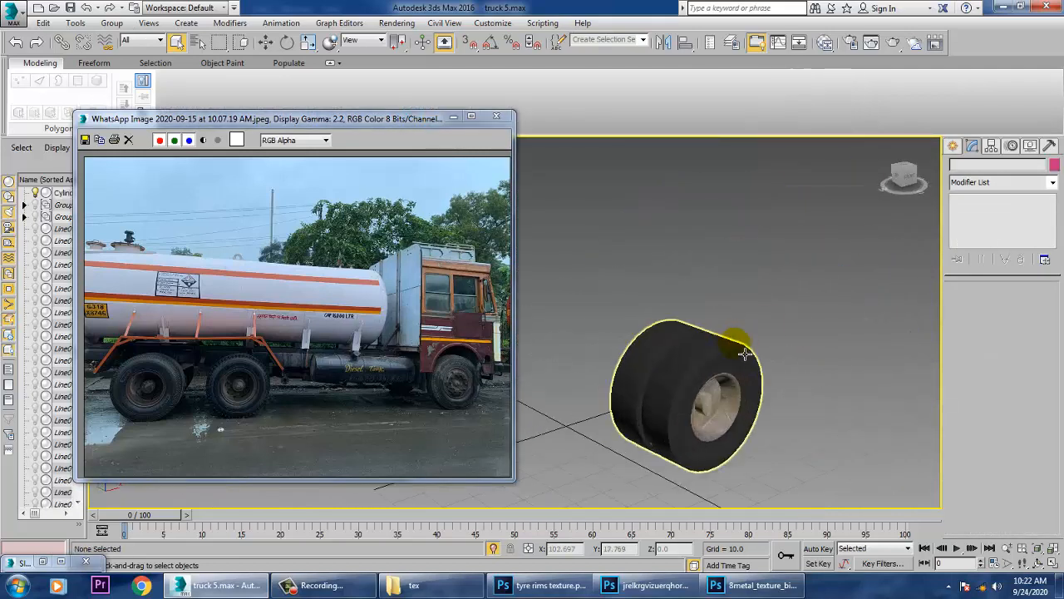
pyautogui.rightClick(845, 247)
pyautogui.click(865, 140)
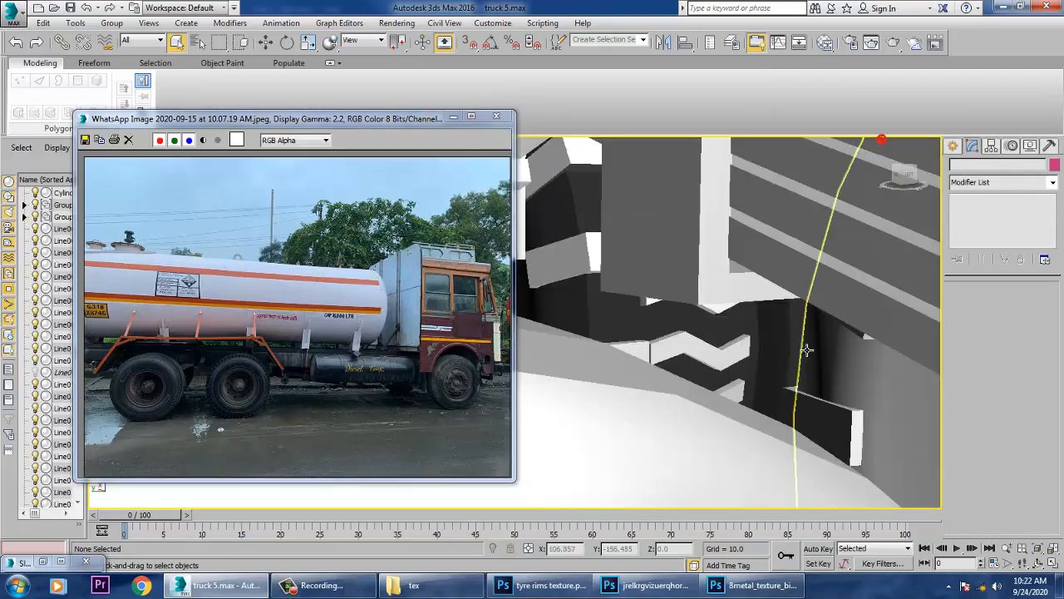
# - Select one of the untextured tread blocks on the outer side of the textured rear wheel
pyautogui.scroll(-6, 831, 363)
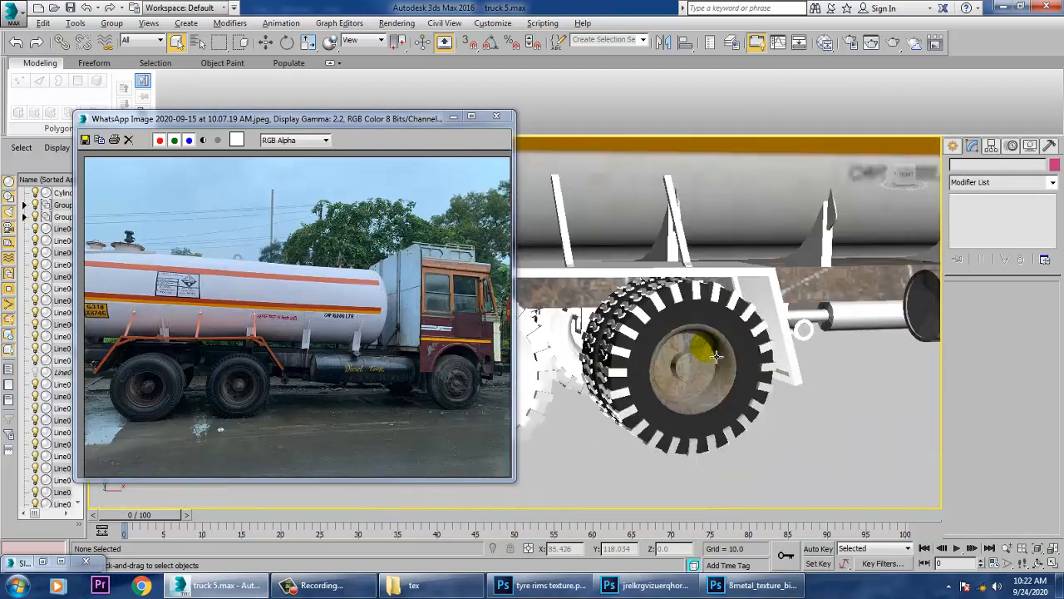
pyautogui.keyDown('alt'); pyautogui.moveTo(716, 356); pyautogui.dragTo(707, 391, button='middle'); pyautogui.keyUp('alt')
pyautogui.scroll(3, 651, 310)
pyautogui.click(644, 307)
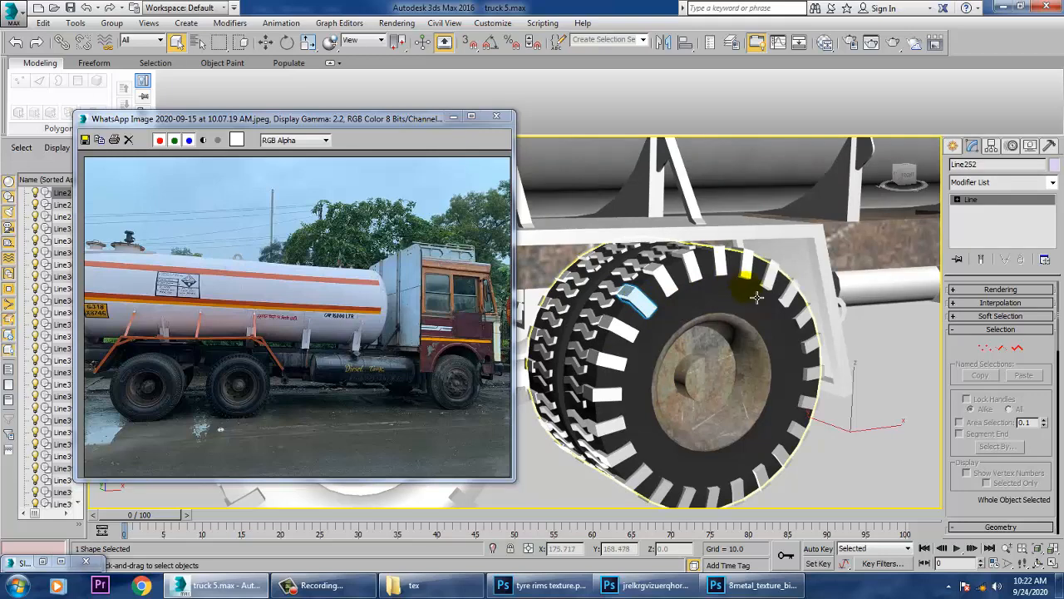
pyautogui.keyDown('alt'); pyautogui.moveTo(757, 297); pyautogui.dragTo(786, 330, button='middle'); pyautogui.keyUp('alt')
pyautogui.scroll(-5, 786, 330)
# - Window-select the whole textured rear wheel in the wireframe side view of the truck
pyautogui.hotkey('alt', 'w')
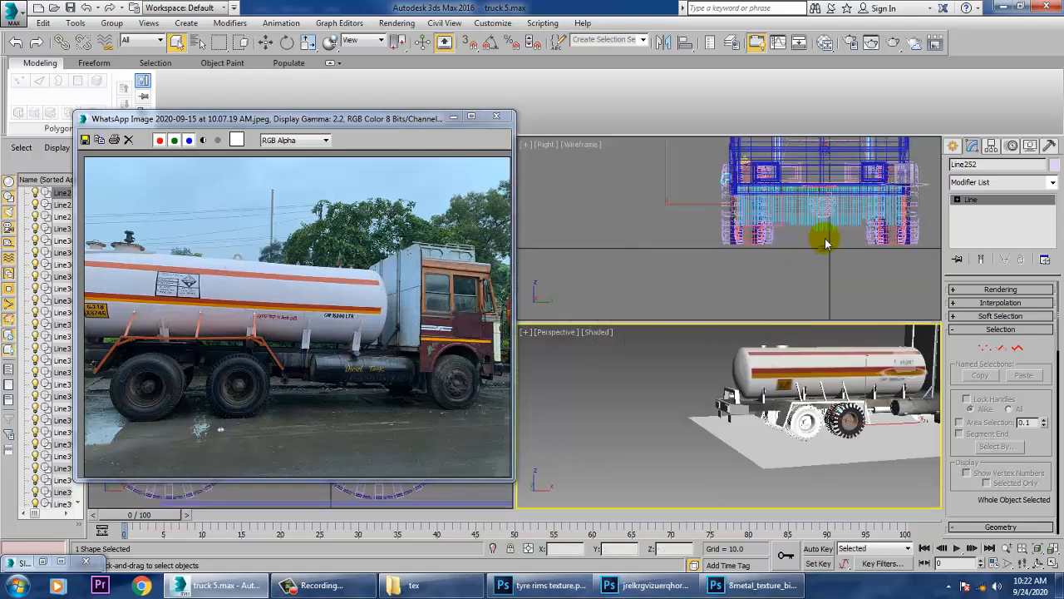
pyautogui.scroll(3, 826, 243)
pyautogui.hotkey('alt', 'w')
pyautogui.hotkey('alt', 'w')
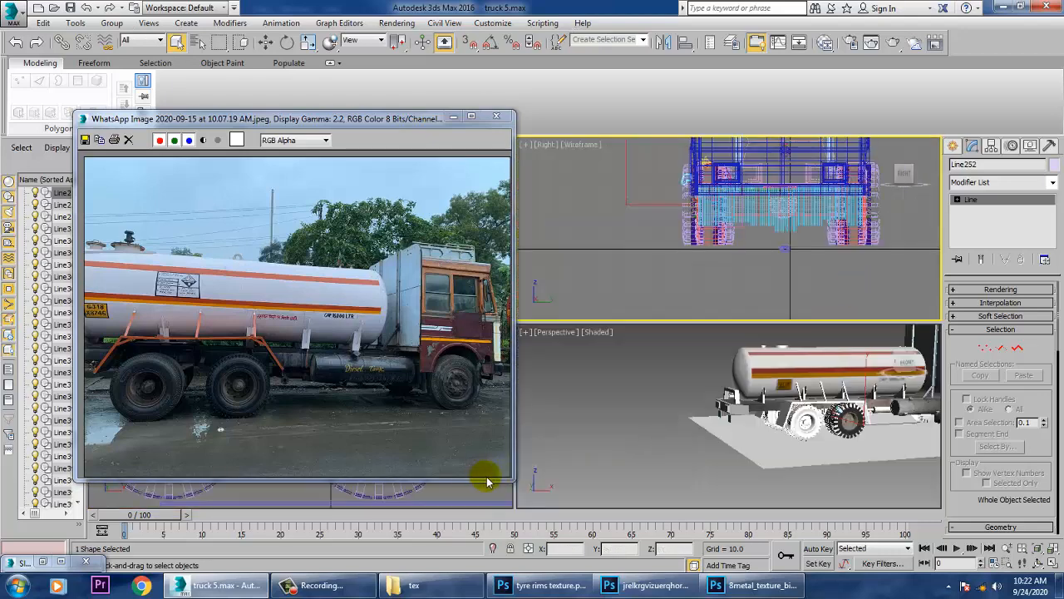
pyautogui.hotkey('alt', 'w')
pyautogui.keyDown('alt'); pyautogui.moveTo(467, 500); pyautogui.dragTo(767, 405, button='middle'); pyautogui.keyUp('alt')
pyautogui.press('r')
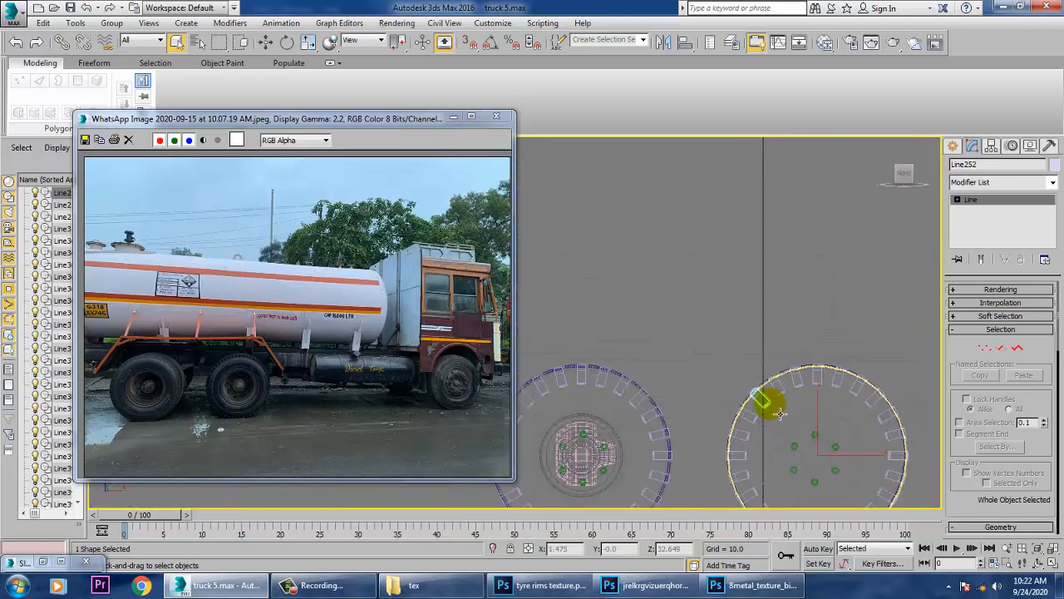
pyautogui.moveTo(674, 348); pyautogui.dragTo(636, 312, button='middle')
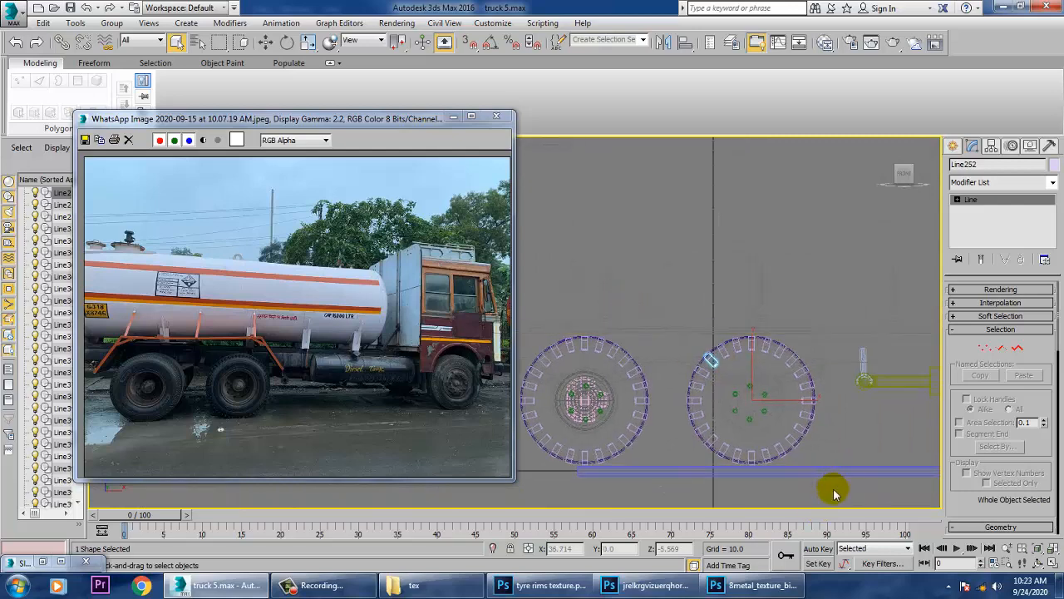
pyautogui.moveTo(690, 319); pyautogui.dragTo(838, 251)
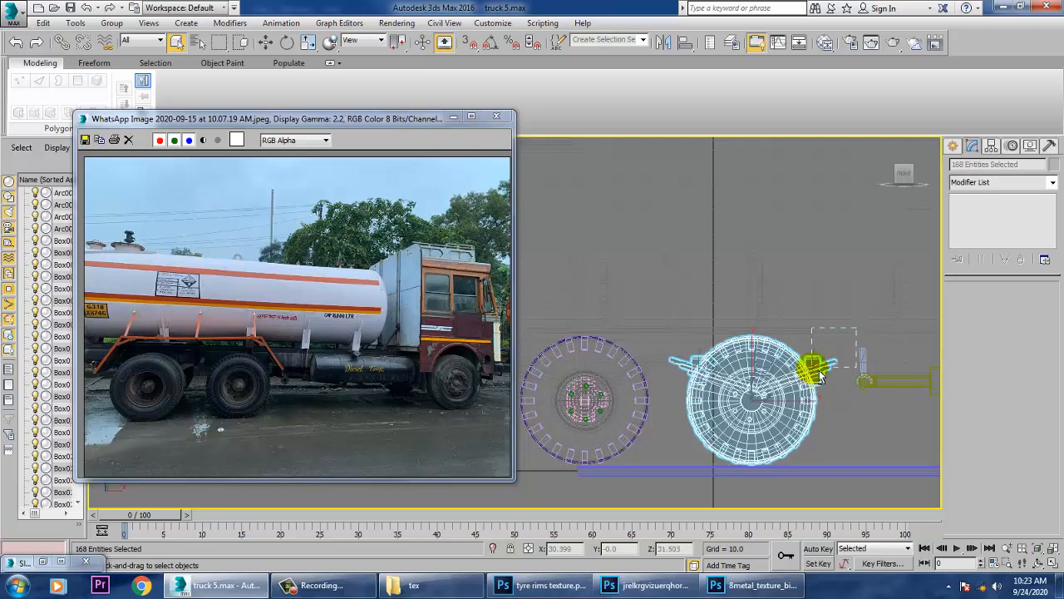
# - Remove the mudguard and surrounding chassis parts from the selection, keeping the textured rear wheel's parts
pyautogui.hotkey('alt', 'w')
pyautogui.hotkey('alt', 'w')
pyautogui.moveTo(754, 396); pyautogui.dragTo(622, 256, button='middle')
pyautogui.keyDown('alt'); pyautogui.moveTo(880, 499); pyautogui.dragTo(879, 498); pyautogui.keyUp('alt')
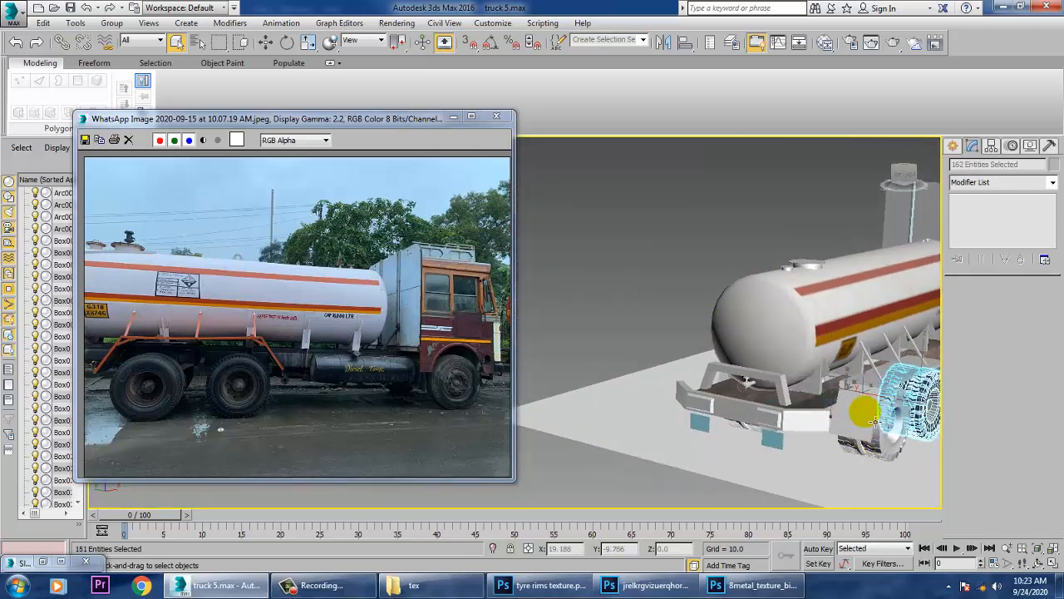
pyautogui.keyDown('alt'); pyautogui.moveTo(867, 410); pyautogui.dragTo(758, 386, button='middle'); pyautogui.keyUp('alt')
pyautogui.scroll(2, 901, 347)
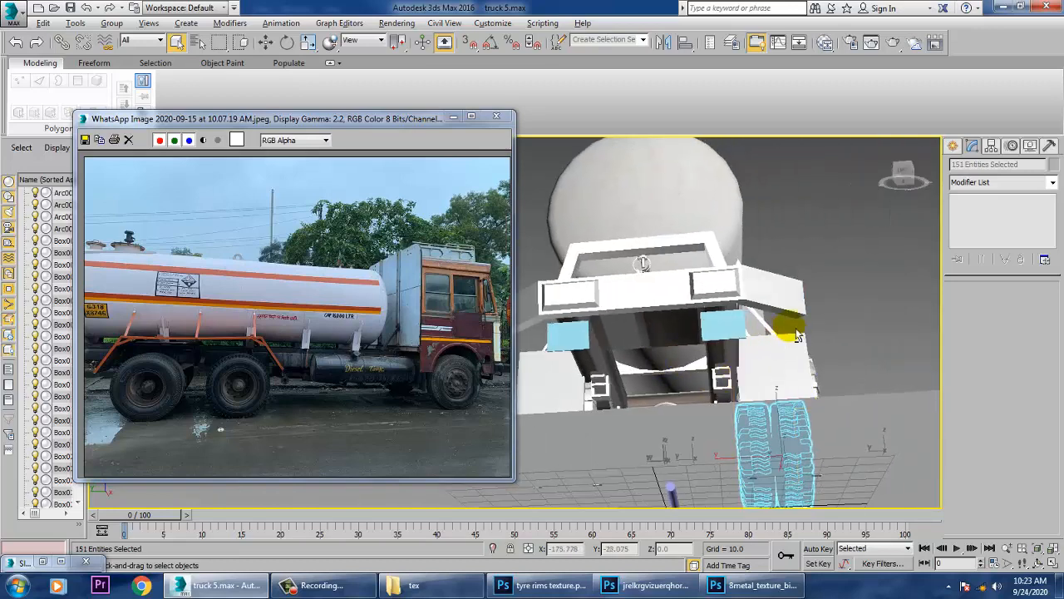
pyautogui.keyDown('alt'); pyautogui.moveTo(523, 395); pyautogui.dragTo(522, 392); pyautogui.keyUp('alt')
# - Remove the tyre-and-rim body and the wheel nuts from the selection, keeping the tread blocks
pyautogui.keyDown('alt'); pyautogui.moveTo(855, 367); pyautogui.dragTo(721, 356, button='middle'); pyautogui.keyUp('alt')
pyautogui.scroll(4, 795, 382)
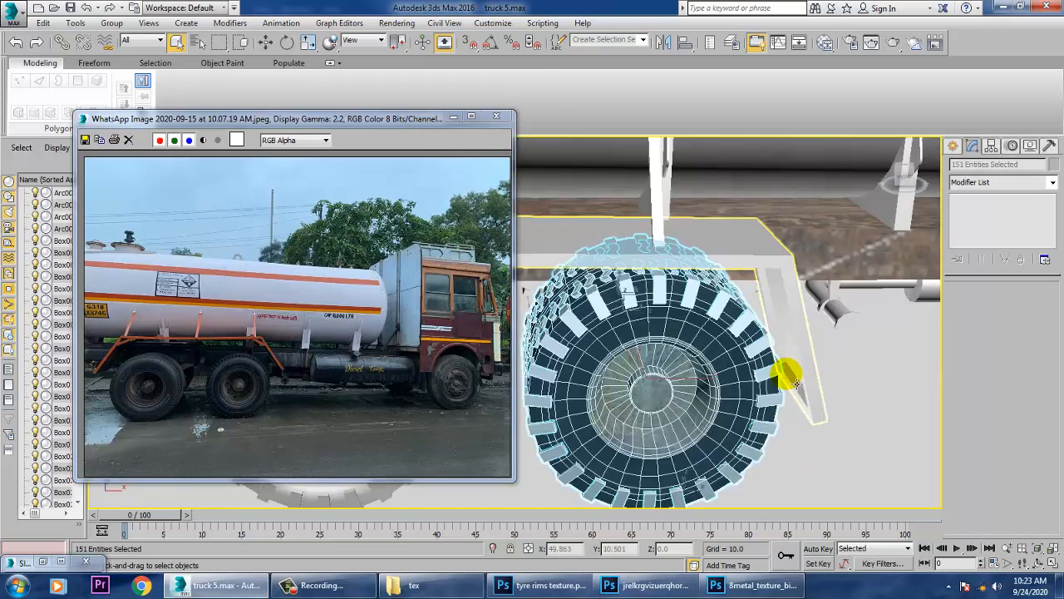
pyautogui.keyDown('alt'); pyautogui.moveTo(846, 311); pyautogui.dragTo(680, 347, button='middle'); pyautogui.keyUp('alt')
pyautogui.keyDown('alt'); pyautogui.click(680, 312); pyautogui.keyUp('alt')
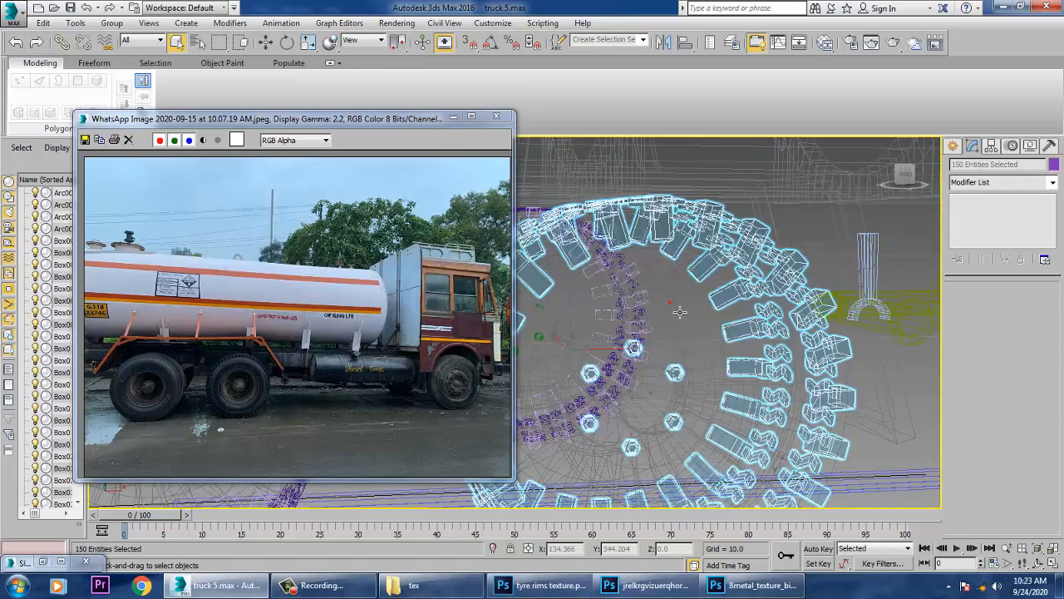
pyautogui.keyDown('alt'); pyautogui.click(633, 348); pyautogui.keyUp('alt')
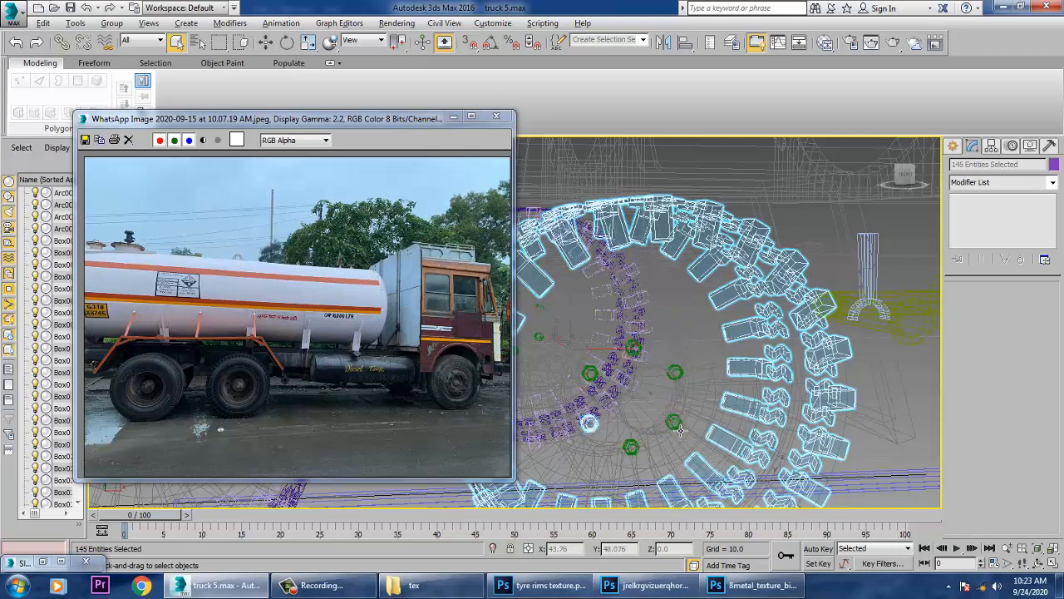
pyautogui.press('F3')
# - Find the dark tyre material, Material #65, in the Slate Material Editor and assign it to the selected tread blocks
pyautogui.scroll(-5, 708, 408)
pyautogui.moveTo(707, 408)
pyautogui.keyDown('alt'); pyautogui.mouseDown(button='middle')
pyautogui.moveTo(741, 408)
pyautogui.moveTo(751, 430)
pyautogui.mouseUp(button='middle'); pyautogui.keyUp('alt')
pyautogui.press('w')
pyautogui.moveTo(653, 403); pyautogui.dragTo(765, 428)
pyautogui.rightClick(765, 428)
pyautogui.scroll(4, 765, 428)
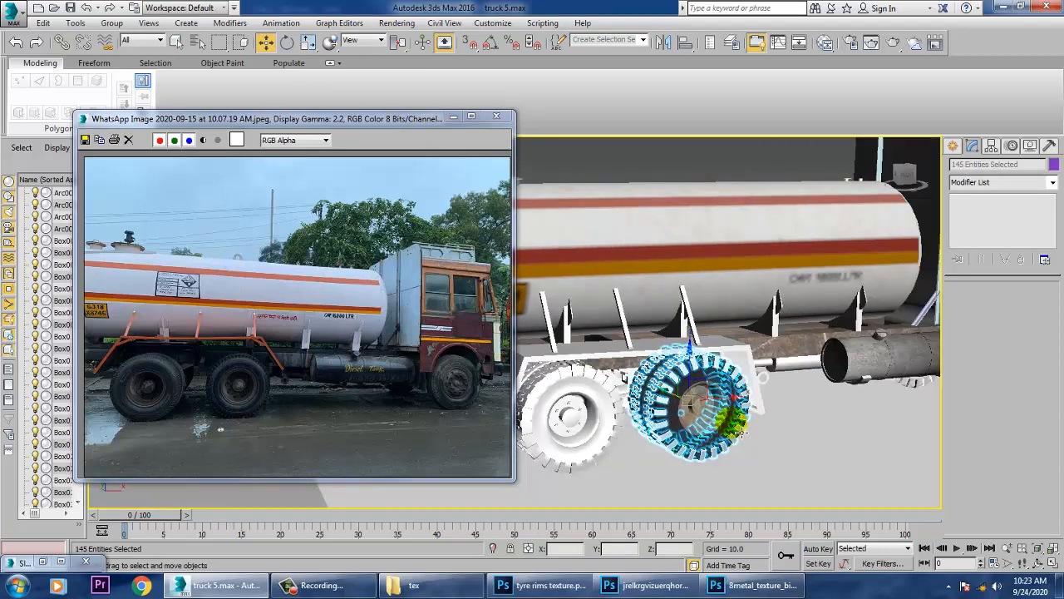
pyautogui.press('m')
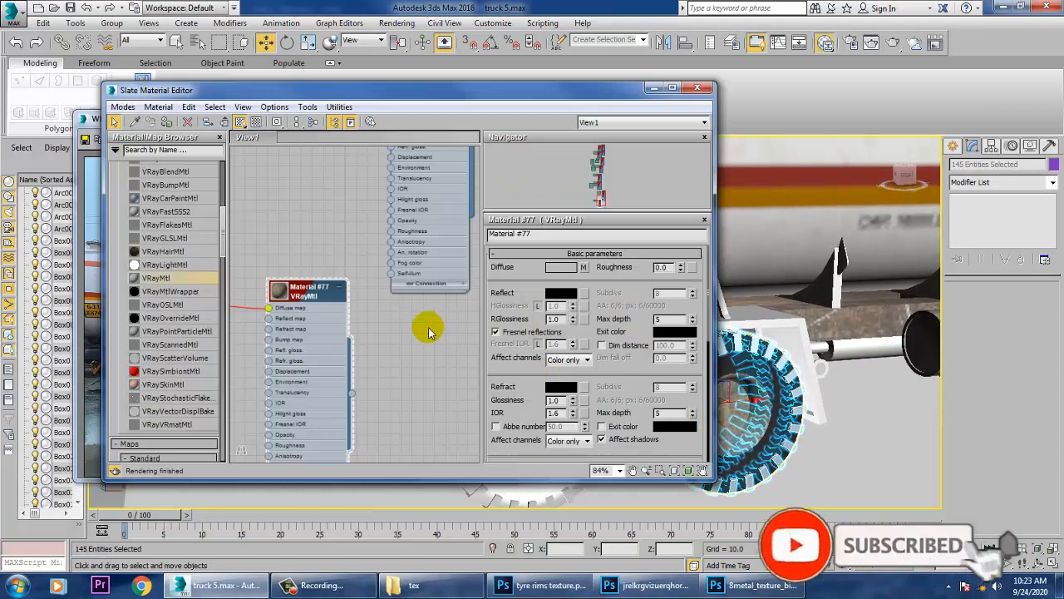
pyautogui.moveTo(397, 242); pyautogui.dragTo(436, 428, button='middle')
pyautogui.moveTo(373, 261); pyautogui.dragTo(341, 320, button='middle')
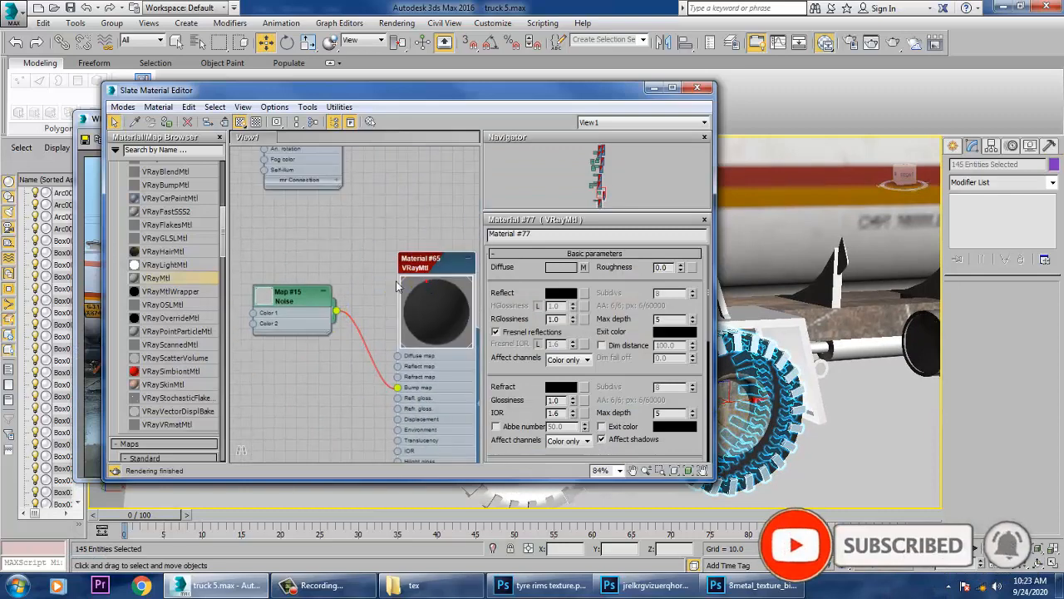
pyautogui.click(170, 124)
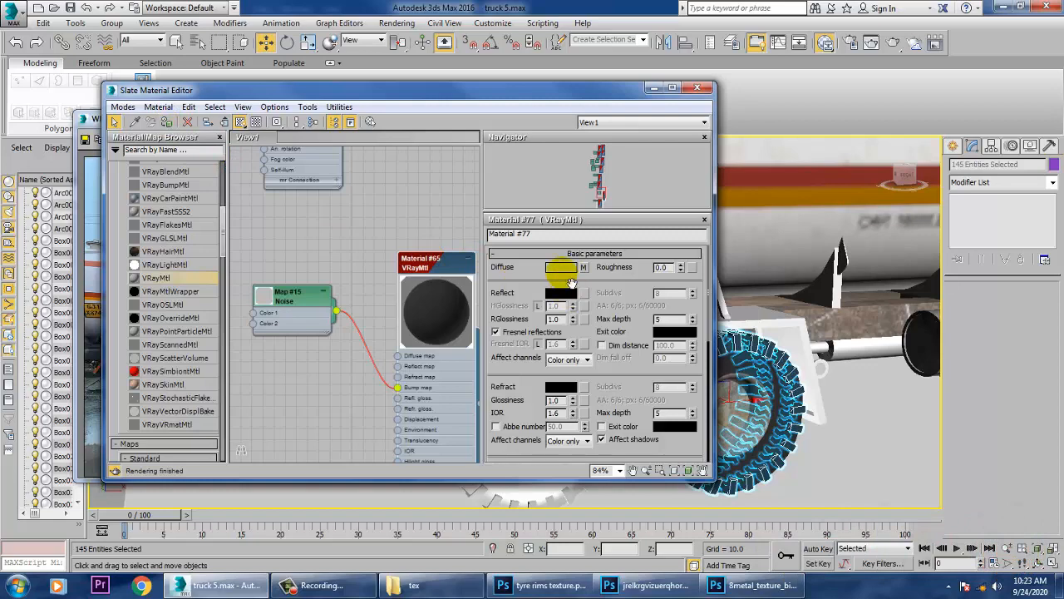
# - Darken the diffuse colour of Material #65 to near-black, RGB 2, 2, 2
pyautogui.doubleClick(449, 313)
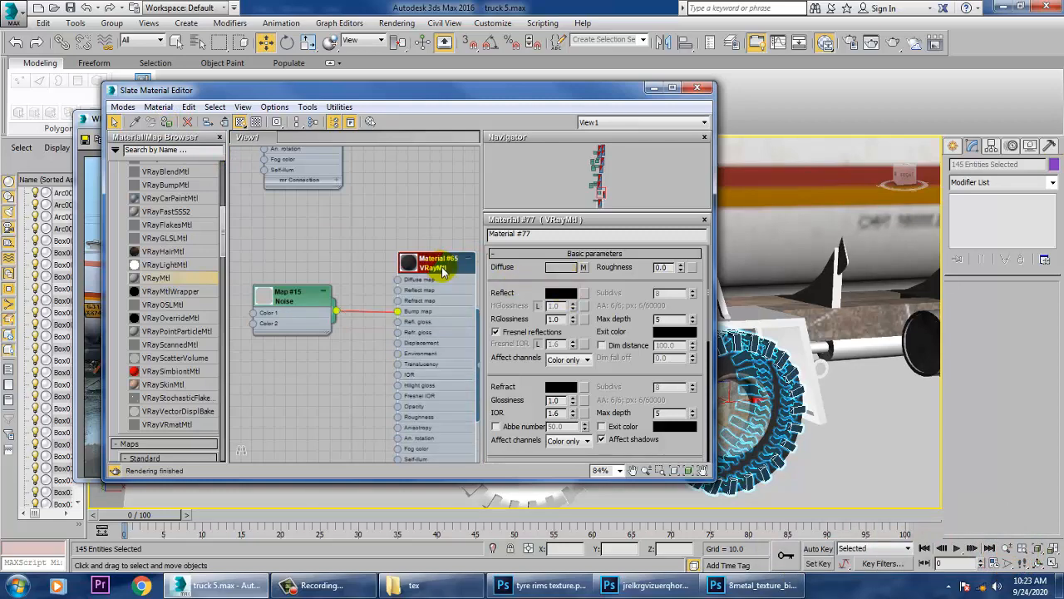
pyautogui.doubleClick(441, 270)
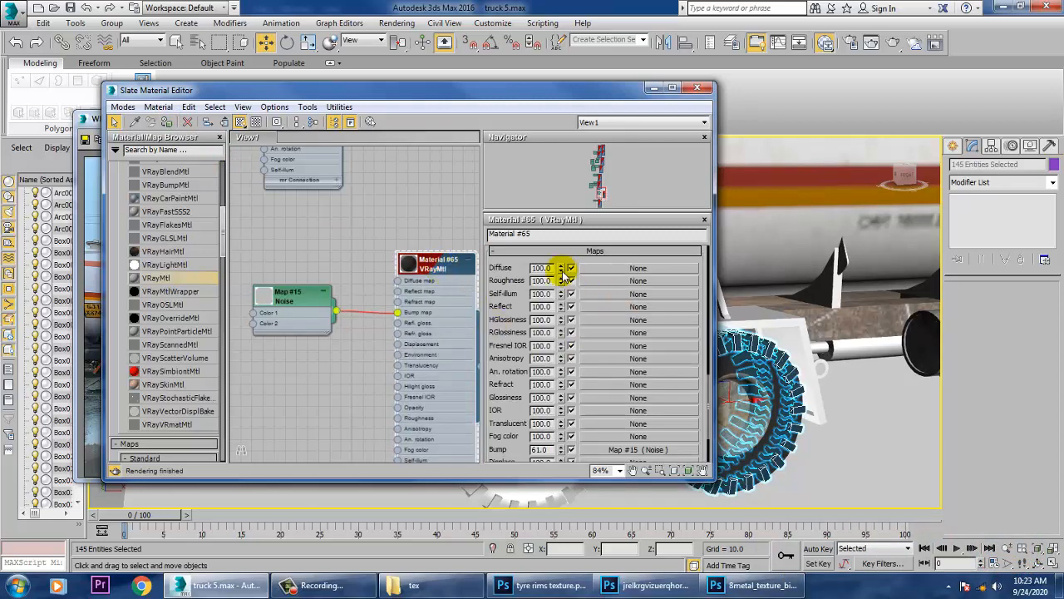
pyautogui.scroll(10, 573, 316)
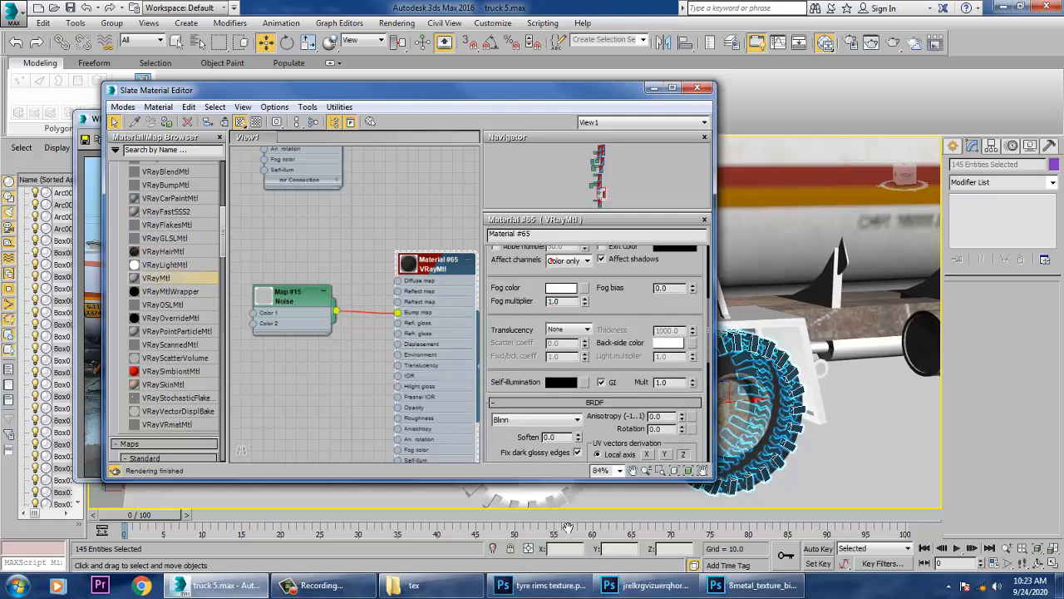
pyautogui.moveTo(616, 297); pyautogui.dragTo(604, 439)
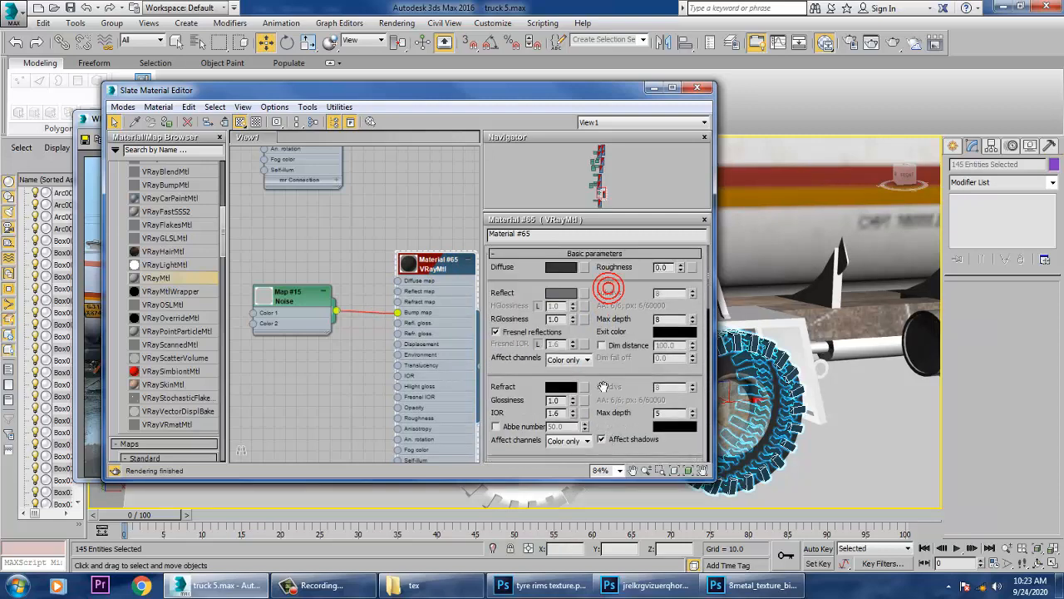
pyautogui.click(558, 271)
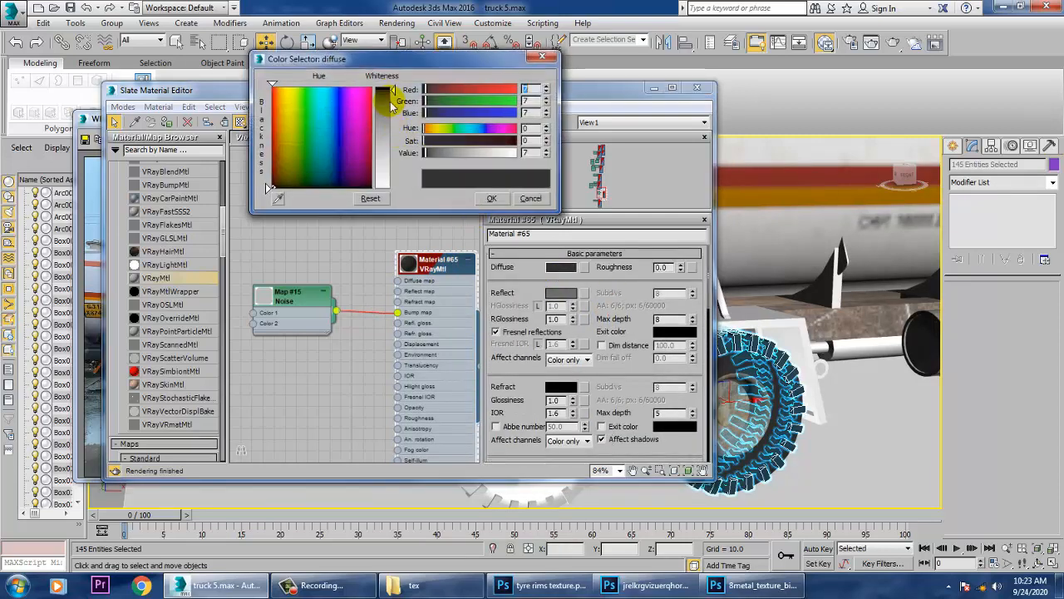
pyautogui.moveTo(392, 90); pyautogui.dragTo(393, 88)
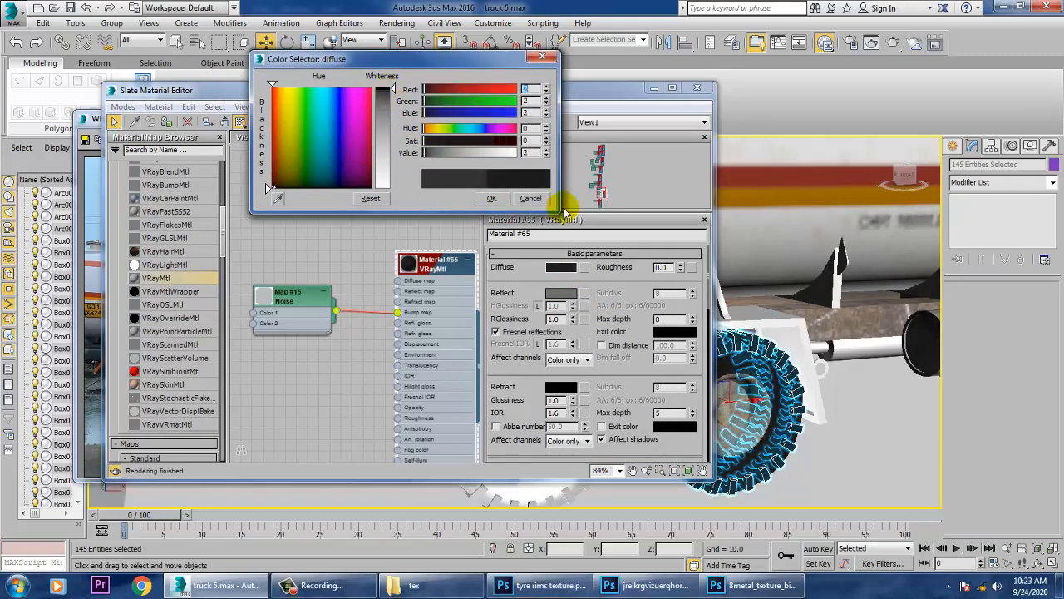
pyautogui.click(493, 199)
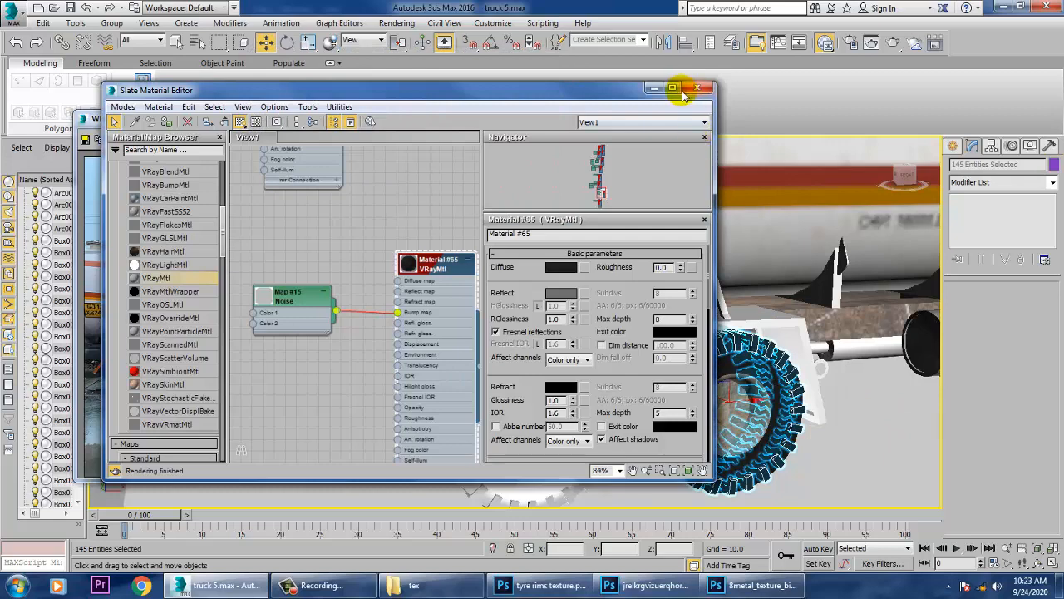
# - Minimise the Slate Material Editor, clear the selection and examine the blackened rear wheel beside the untextured one
pyautogui.click(654, 89)
pyautogui.click(866, 429)
pyautogui.scroll(-5, 849, 422)
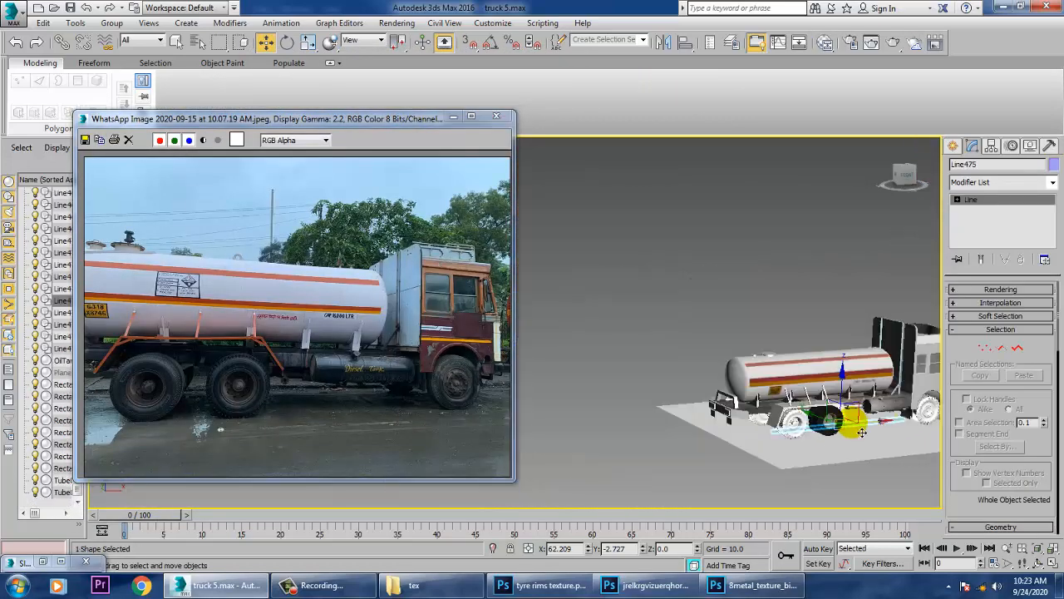
pyautogui.moveTo(848, 417); pyautogui.dragTo(780, 419, button='middle')
pyautogui.click(690, 262)
pyautogui.scroll(4, 727, 361)
pyautogui.moveTo(736, 366); pyautogui.dragTo(703, 248, button='middle')
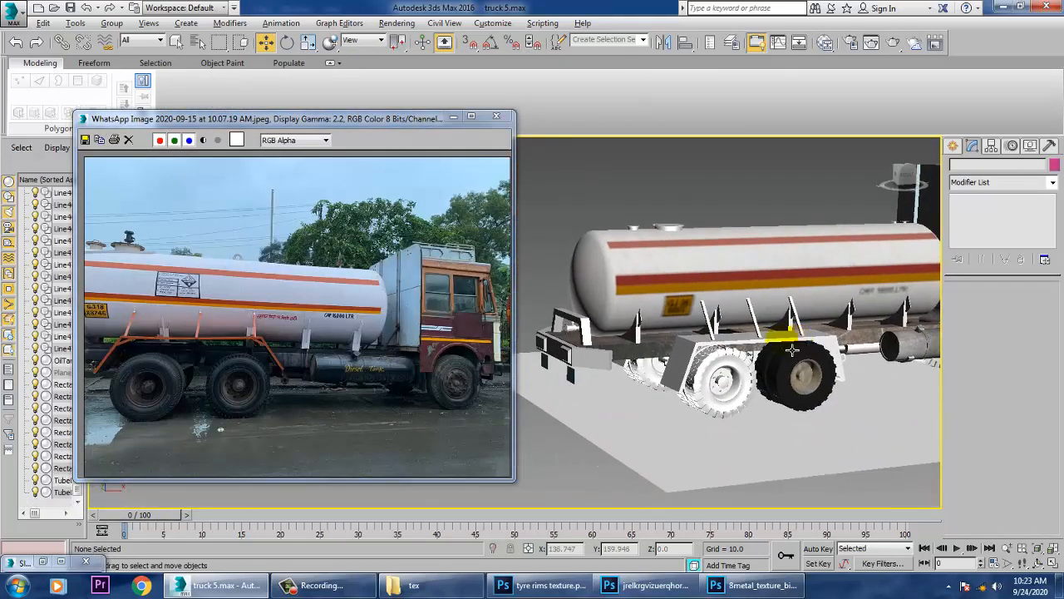
pyautogui.keyDown('alt'); pyautogui.moveTo(787, 346); pyautogui.dragTo(784, 371, button='middle'); pyautogui.keyUp('alt')
pyautogui.scroll(5, 785, 371)
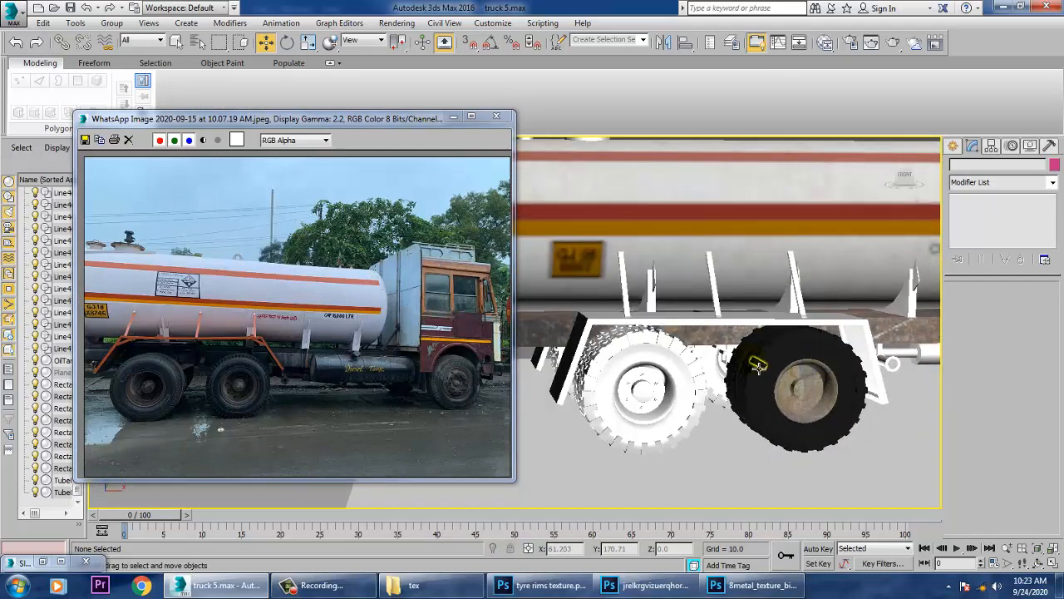
pyautogui.scroll(4, 743, 359)
pyautogui.scroll(-2, 720, 352)
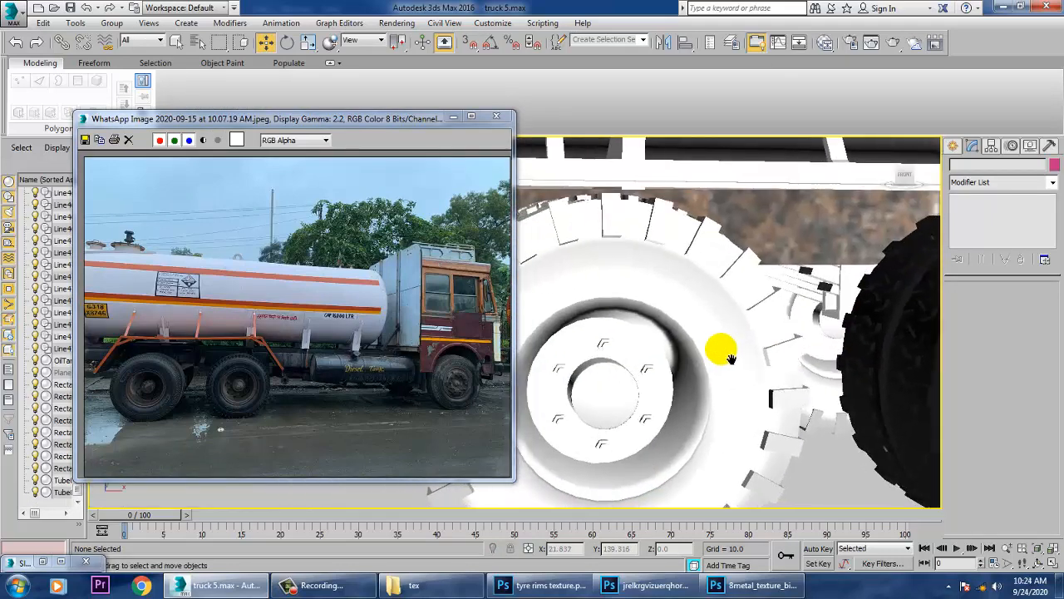
pyautogui.scroll(-6, 749, 351)
pyautogui.moveTo(784, 338); pyautogui.dragTo(781, 390, button='middle')
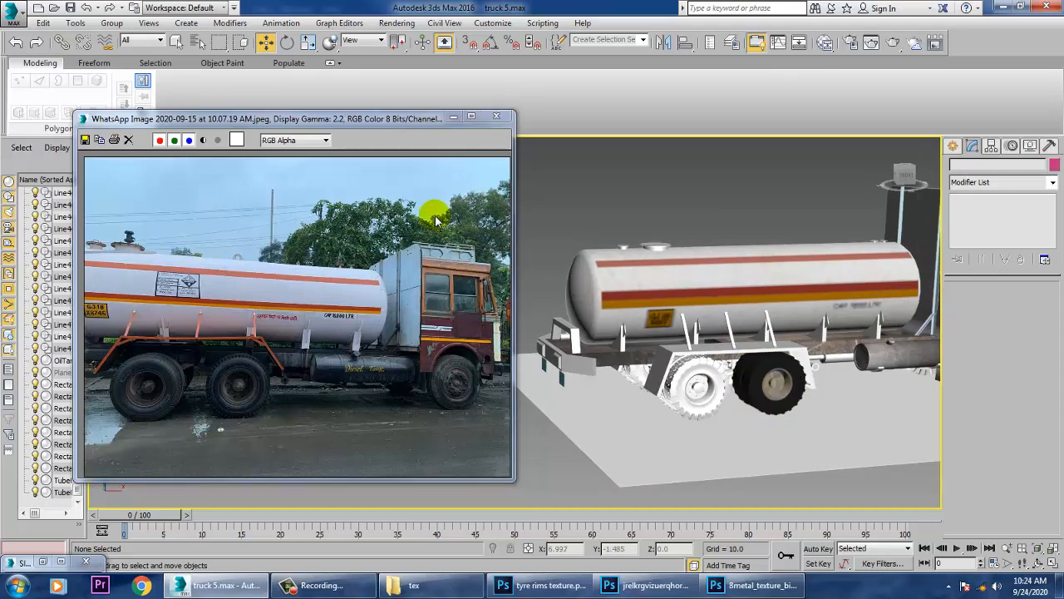
# - Minimise the reference photo and centre the view on a tread block of the textured rear wheel
pyautogui.click(470, 115)
pyautogui.click(754, 385)
pyautogui.press('z')
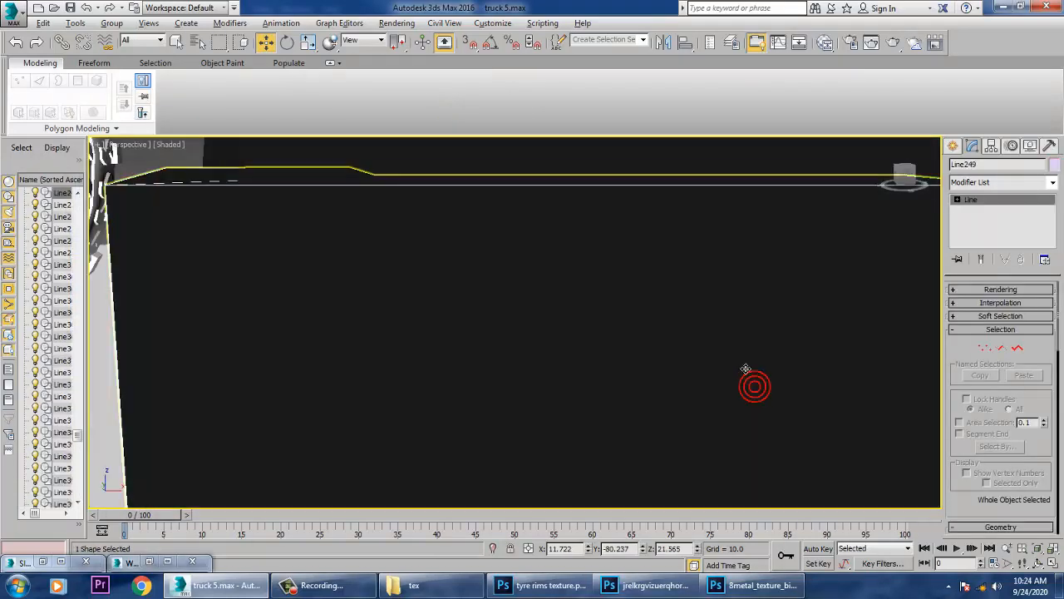
pyautogui.scroll(-6, 740, 344)
pyautogui.scroll(-8, 710, 355)
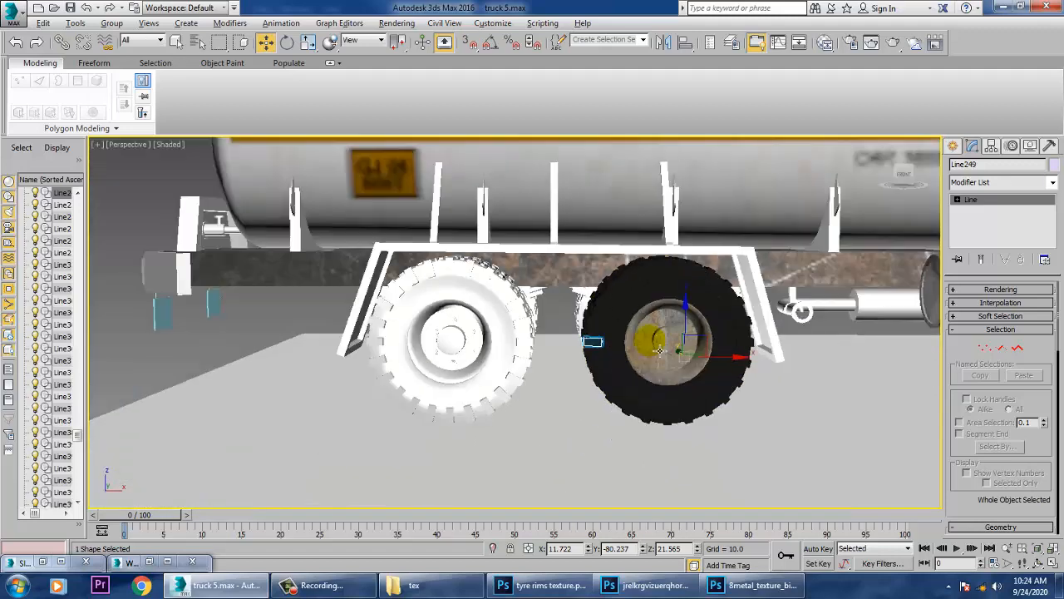
pyautogui.moveTo(660, 351)
pyautogui.keyDown('alt'); pyautogui.mouseDown(button='middle')
pyautogui.moveTo(663, 333)
pyautogui.moveTo(658, 342)
pyautogui.mouseUp(button='middle'); pyautogui.keyUp('alt')
pyautogui.scroll(-1, 782, 353)
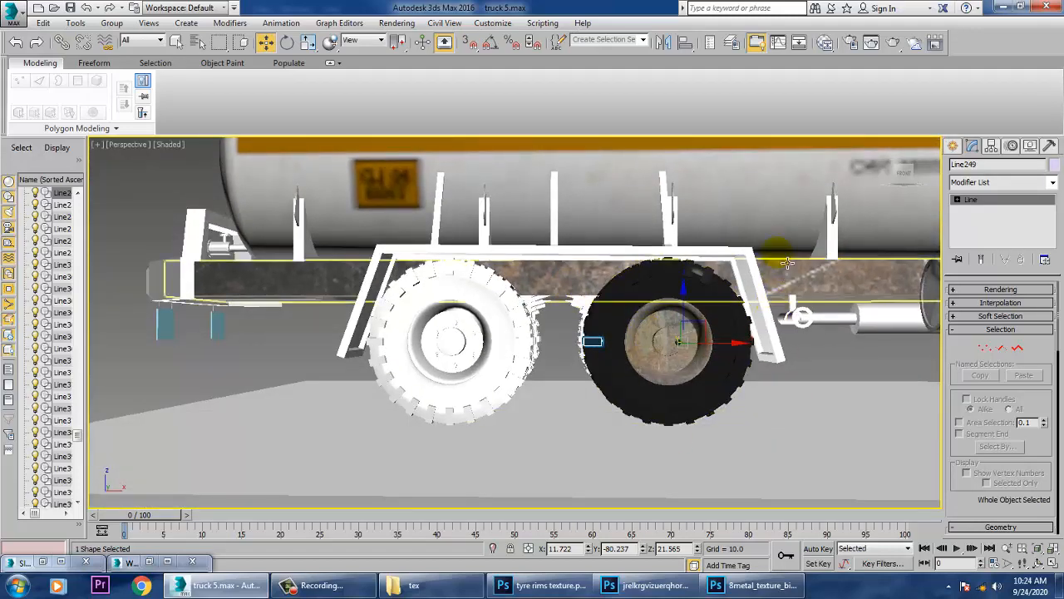
# - Window-select the textured rear wheel from the side, including its tyre, rim and tread blocks
pyautogui.scroll(-5, 778, 232)
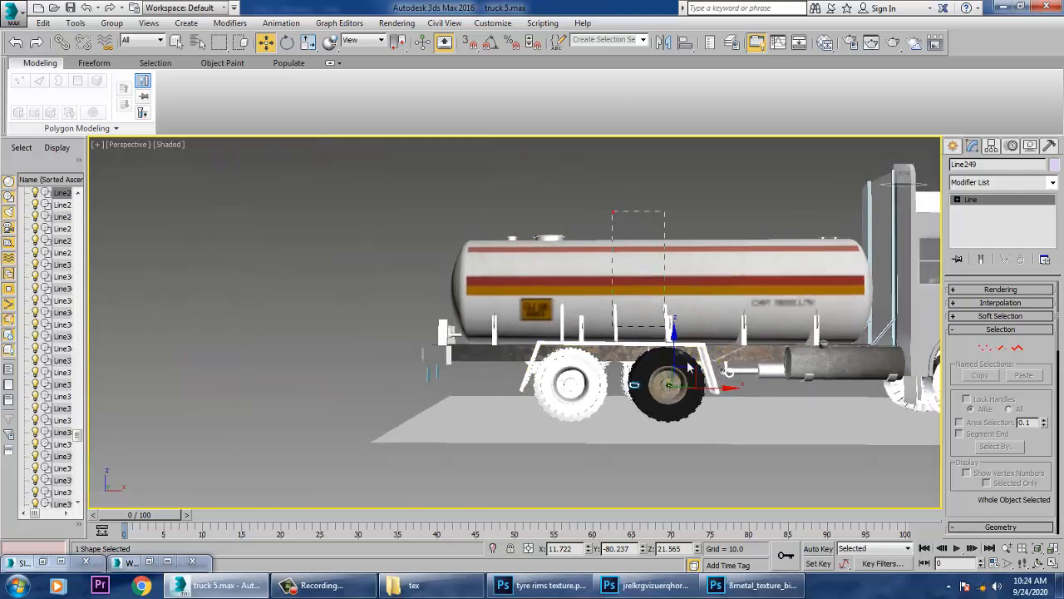
pyautogui.click(754, 245)
pyautogui.keyDown('alt'); pyautogui.moveTo(852, 442); pyautogui.dragTo(851, 439); pyautogui.keyUp('alt')
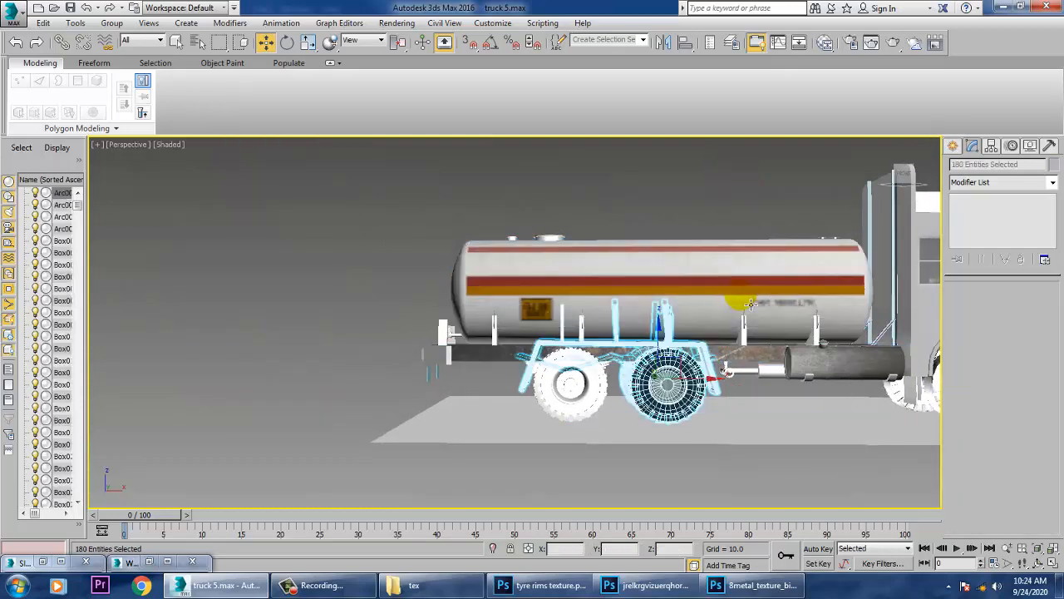
# - Remove the chassis, mudguard and opposite-side wheel parts from the selection, keeping only the textured rear wheel
pyautogui.keyDown('alt'); pyautogui.moveTo(740, 302); pyautogui.dragTo(798, 301, button='middle'); pyautogui.keyUp('alt')
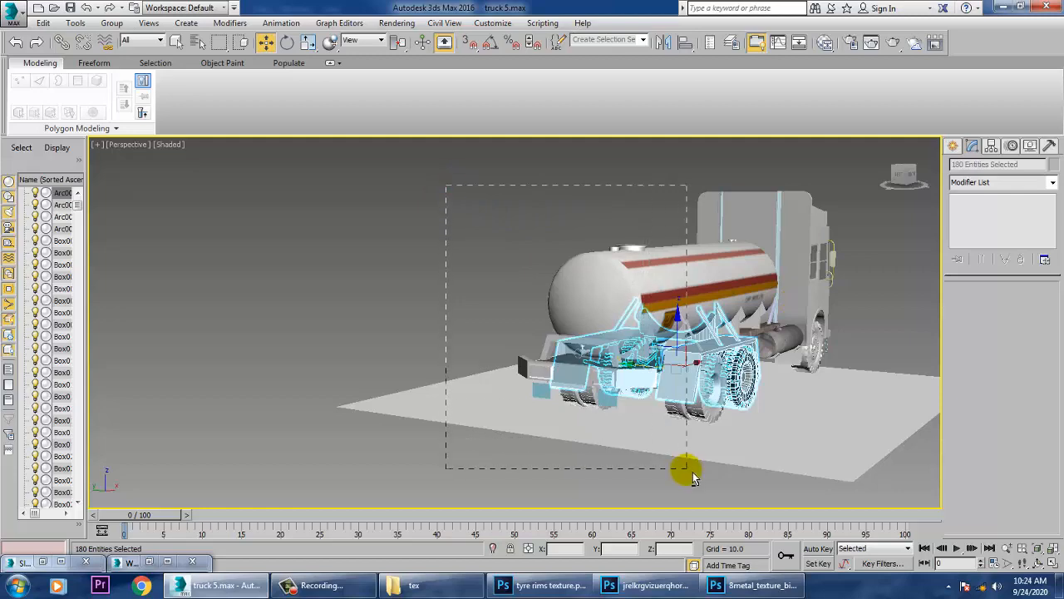
pyautogui.keyDown('alt'); pyautogui.moveTo(690, 470); pyautogui.dragTo(681, 487); pyautogui.keyUp('alt')
pyautogui.keyDown('alt'); pyautogui.moveTo(670, 346); pyautogui.dragTo(649, 324, button='middle'); pyautogui.keyUp('alt')
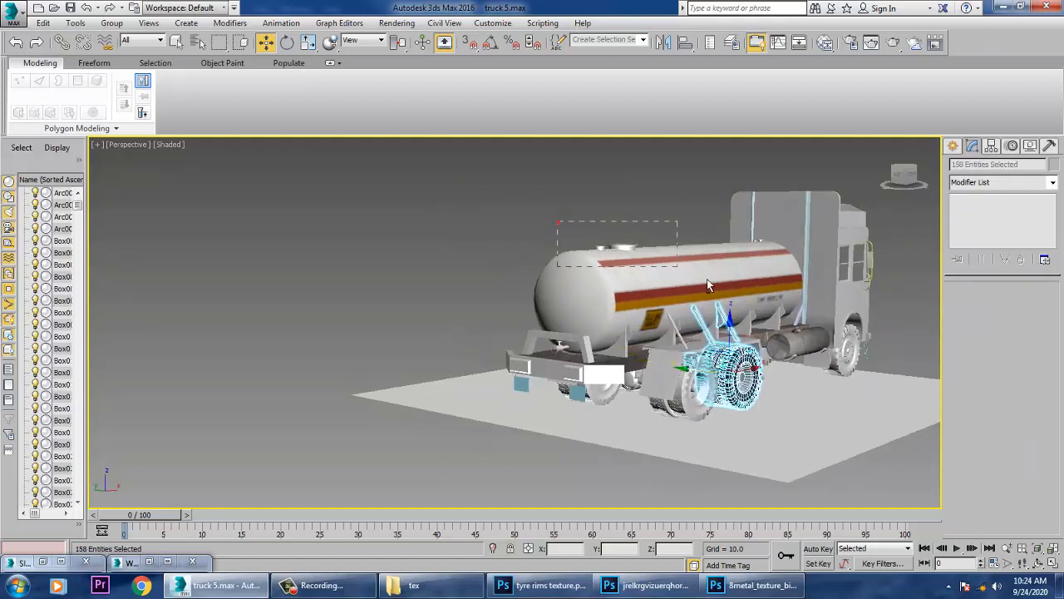
pyautogui.keyDown('alt'); pyautogui.moveTo(796, 335); pyautogui.dragTo(794, 333); pyautogui.keyUp('alt')
pyautogui.scroll(5, 727, 374)
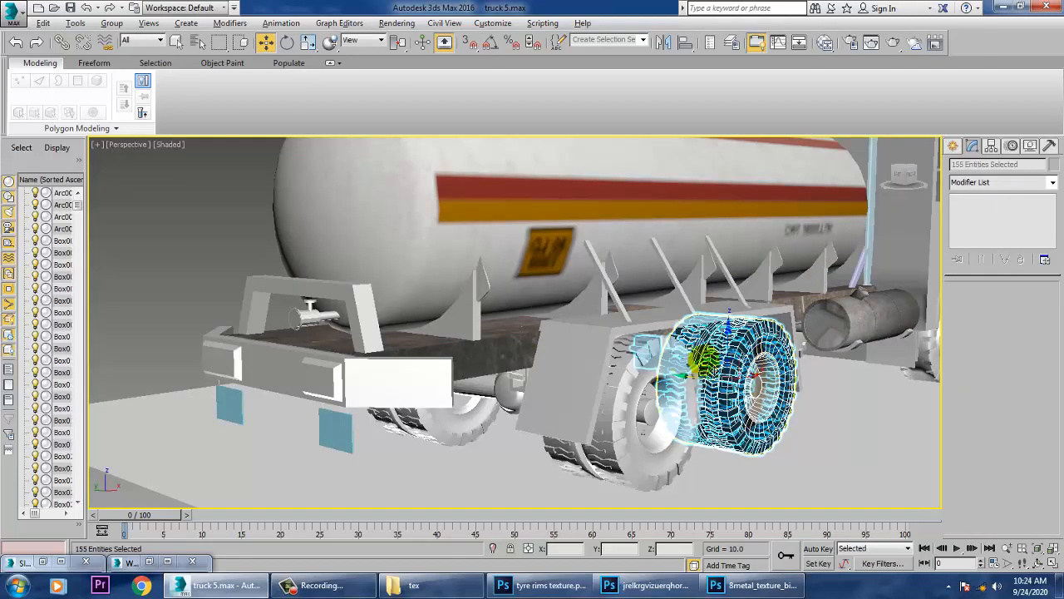
pyautogui.keyDown('alt'); pyautogui.moveTo(705, 361); pyautogui.dragTo(745, 331, button='middle'); pyautogui.keyUp('alt')
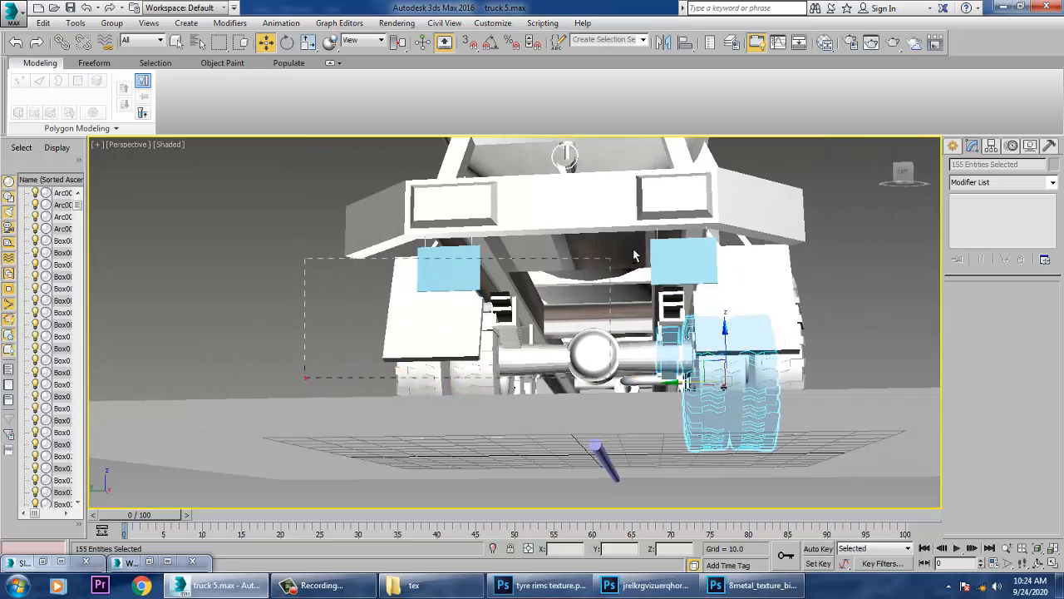
pyautogui.keyDown('alt'); pyautogui.moveTo(684, 226); pyautogui.dragTo(672, 225); pyautogui.keyUp('alt')
pyautogui.keyDown('alt'); pyautogui.moveTo(673, 225); pyautogui.dragTo(749, 412, button='middle'); pyautogui.keyUp('alt')
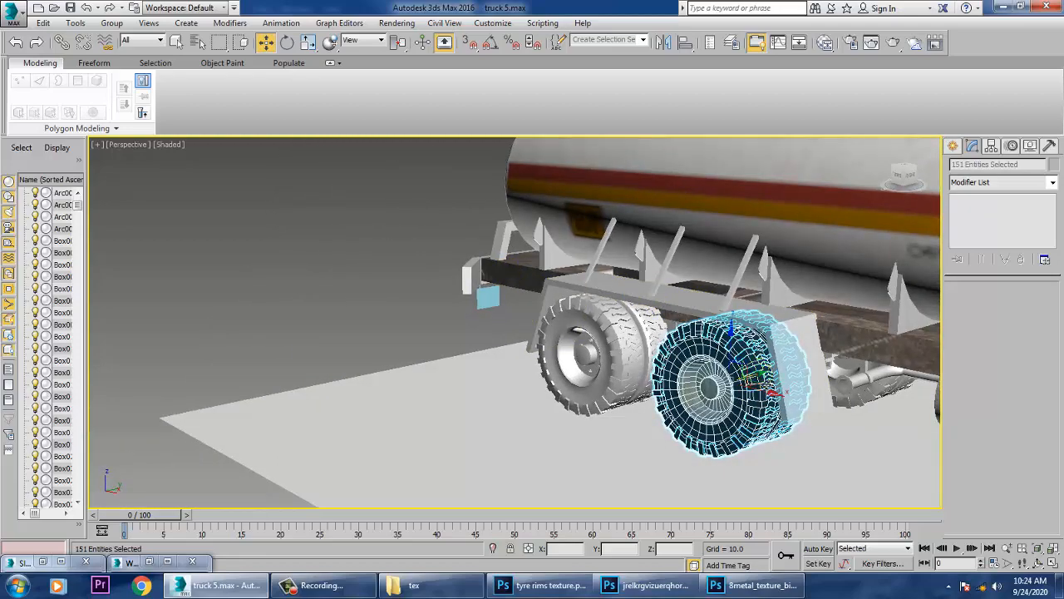
# - Check the selected textured wheel with a cancelled trial move and combine its parts into one group
pyautogui.moveTo(756, 374); pyautogui.dragTo(716, 384)
pyautogui.rightClick(718, 384)
pyautogui.keyDown('alt'); pyautogui.moveTo(773, 356); pyautogui.dragTo(856, 341, button='middle'); pyautogui.keyUp('alt')
pyautogui.click(111, 23)
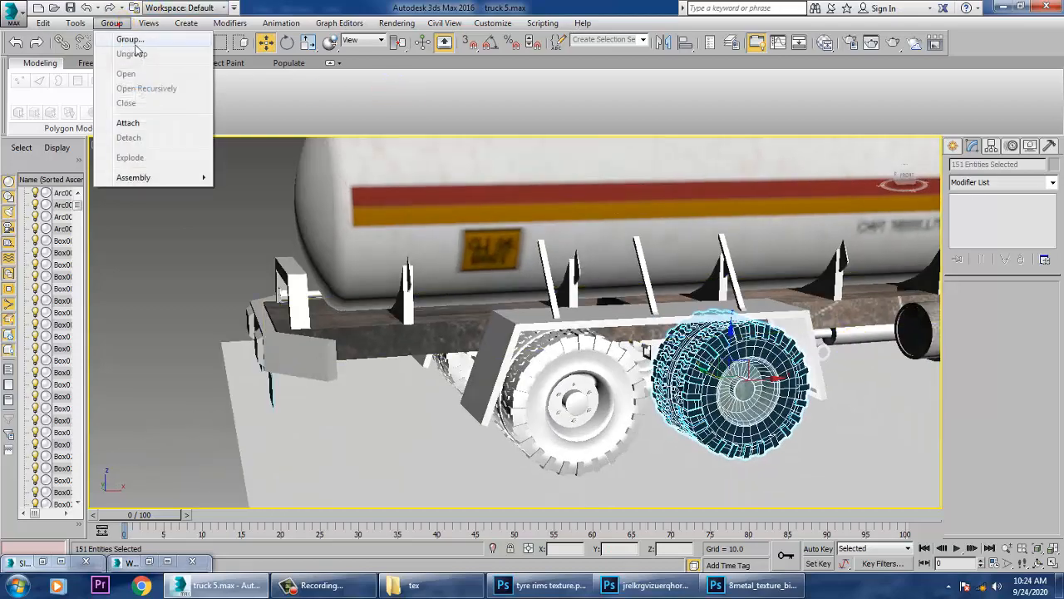
pyautogui.click(131, 40)
pyautogui.click(539, 313)
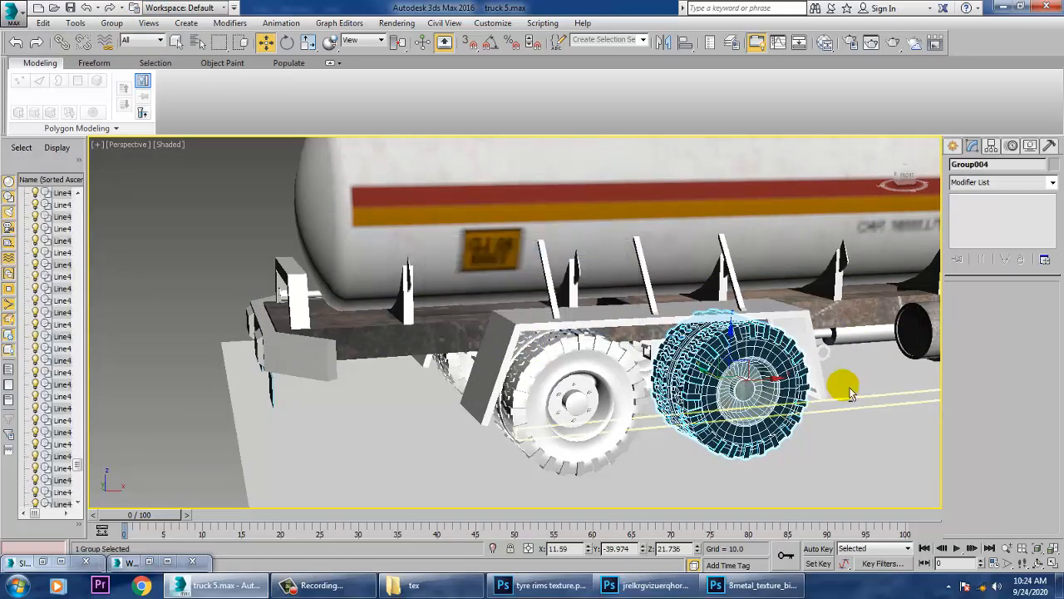
# - Try deleting the tyre of the untextured rearmost wheel and undo the deletion
pyautogui.keyDown('alt'); pyautogui.moveTo(850, 394); pyautogui.dragTo(613, 376, button='middle'); pyautogui.keyUp('alt')
pyautogui.click(634, 383)
pyautogui.press('Delete')
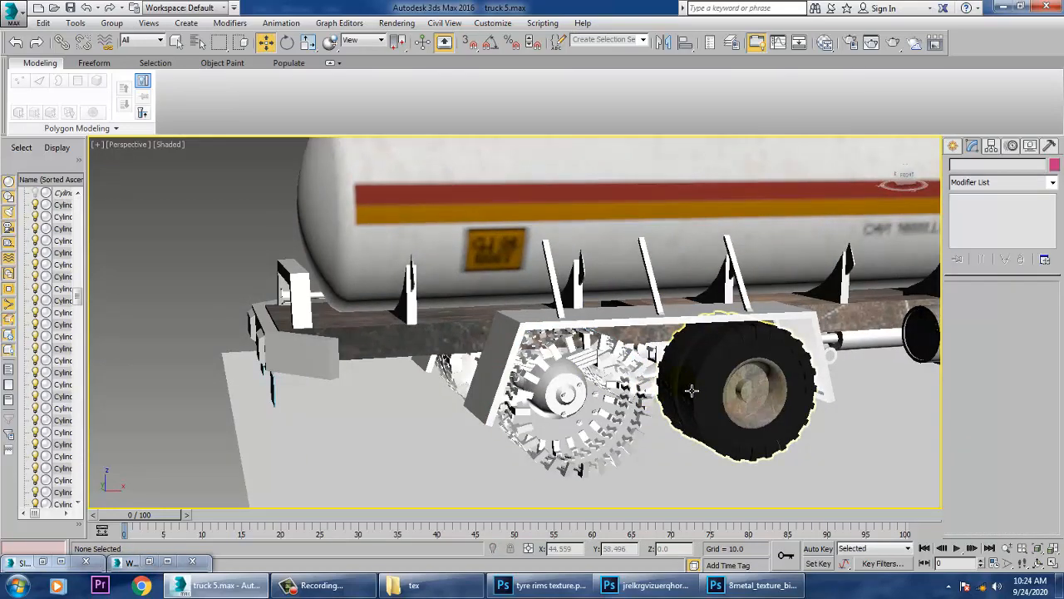
pyautogui.hotkey('ctrl', 'z')
# - Window-select the untextured rearmost wheel from the side and deselect the bumper and chassis parts around it
pyautogui.keyDown('alt'); pyautogui.moveTo(687, 397); pyautogui.dragTo(491, 363, button='middle'); pyautogui.keyUp('alt')
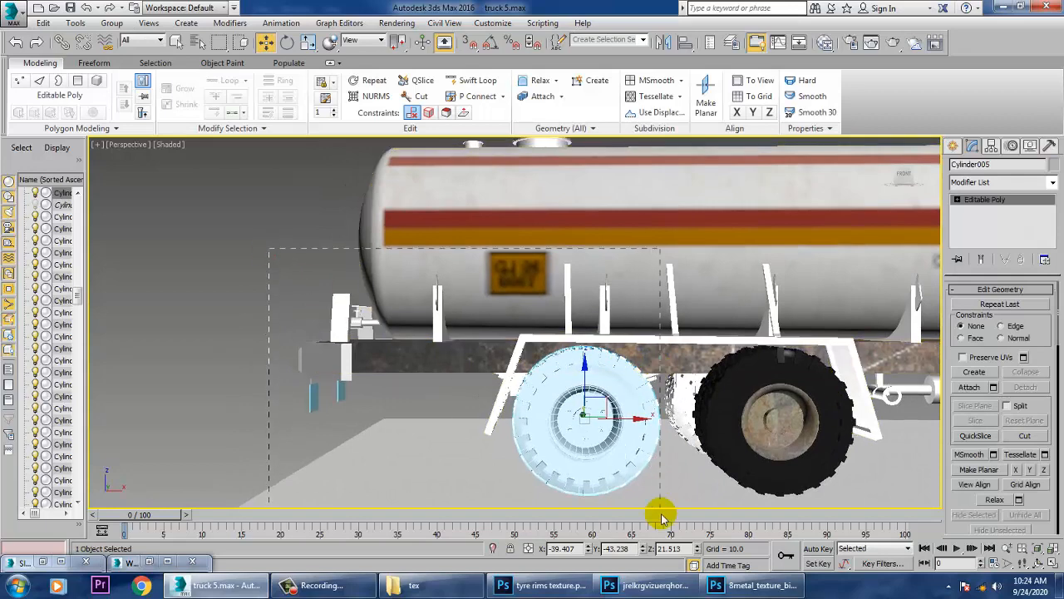
pyautogui.moveTo(663, 517); pyautogui.dragTo(664, 516)
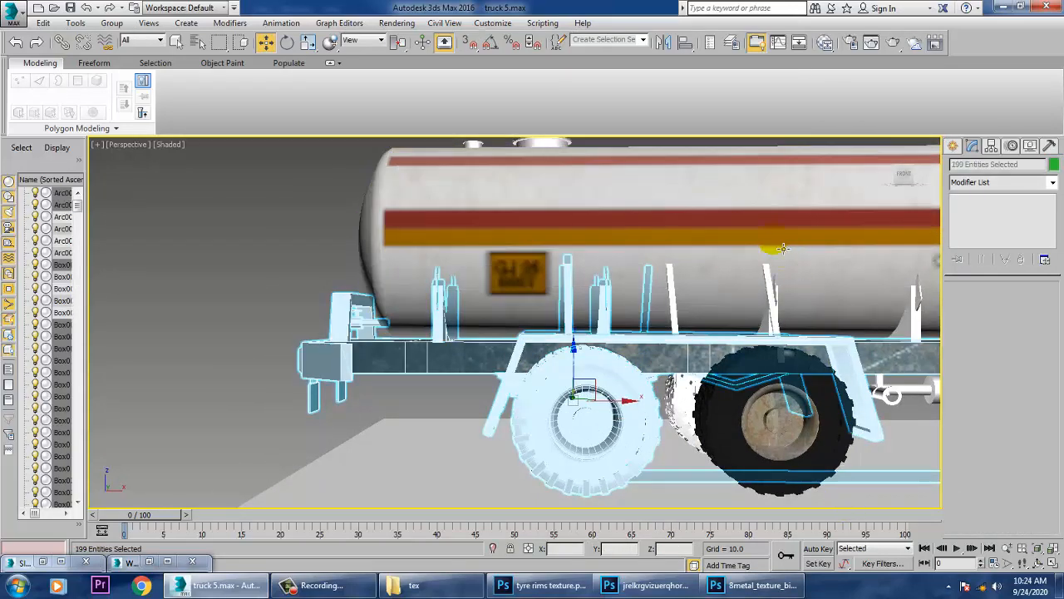
pyautogui.scroll(-3, 713, 255)
pyautogui.moveTo(687, 285); pyautogui.dragTo(668, 297, button='middle')
pyautogui.keyDown('alt'); pyautogui.moveTo(717, 191); pyautogui.dragTo(838, 449); pyautogui.keyUp('alt')
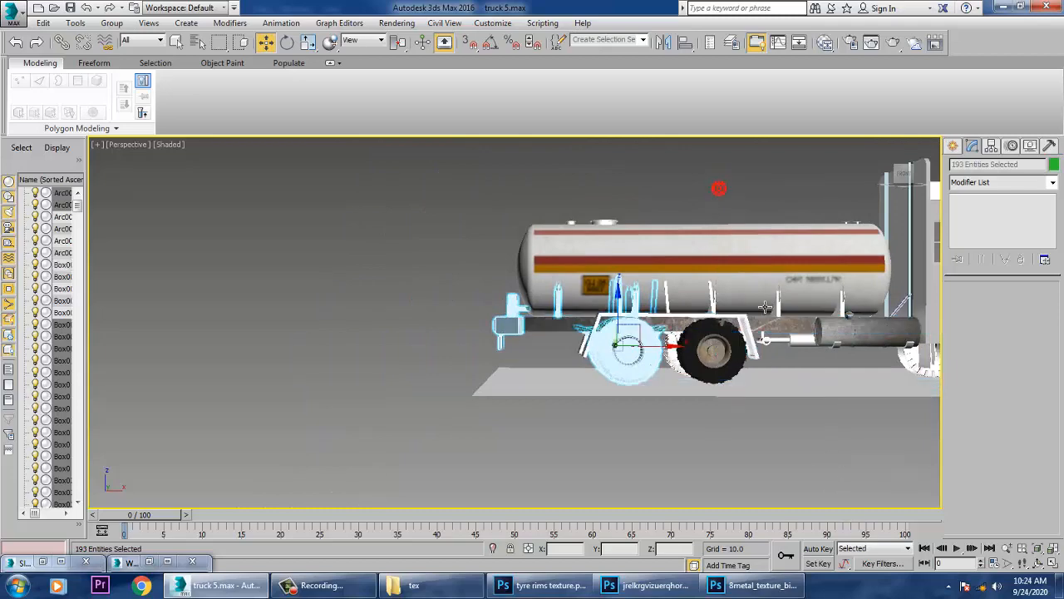
pyautogui.scroll(3, 536, 274)
pyautogui.keyDown('alt'); pyautogui.moveTo(585, 527); pyautogui.dragTo(585, 524); pyautogui.keyUp('alt')
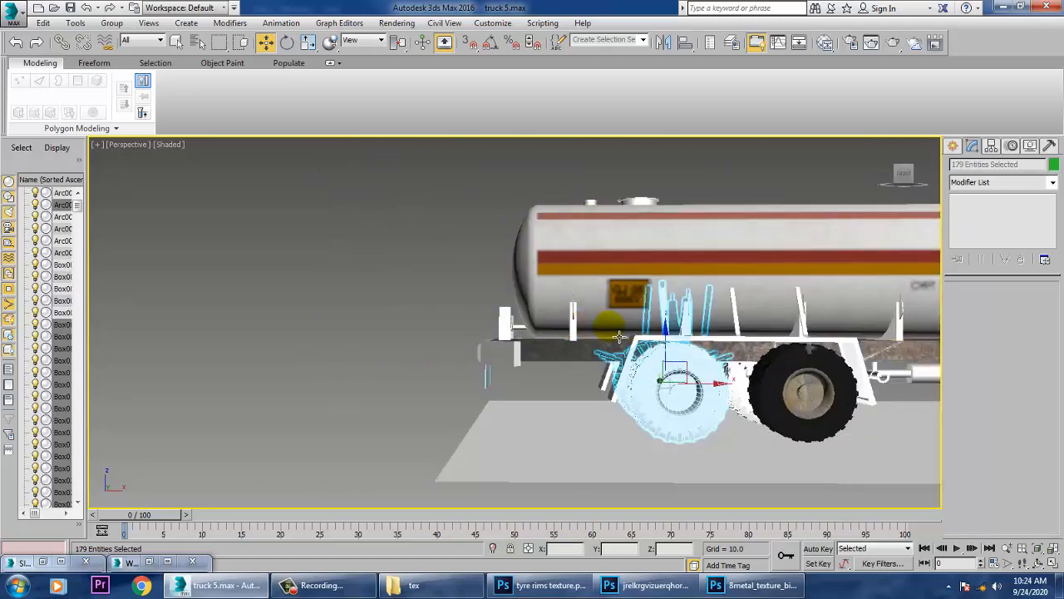
# - Deselect the opposite-side wheels, axle and remaining support struts so only the near untextured wheel stays selected
pyautogui.keyDown('alt'); pyautogui.moveTo(616, 333); pyautogui.dragTo(687, 347, button='middle'); pyautogui.keyUp('alt')
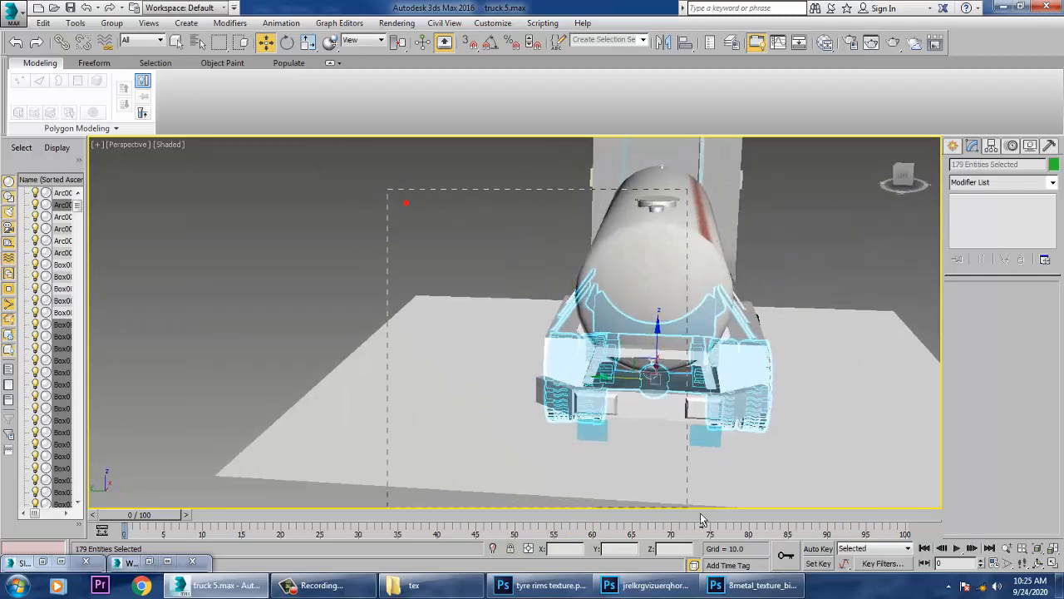
pyautogui.keyDown('alt'); pyautogui.moveTo(701, 519); pyautogui.dragTo(697, 530); pyautogui.keyUp('alt')
pyautogui.keyDown('alt'); pyautogui.moveTo(751, 430); pyautogui.dragTo(632, 204, button='middle'); pyautogui.keyUp('alt')
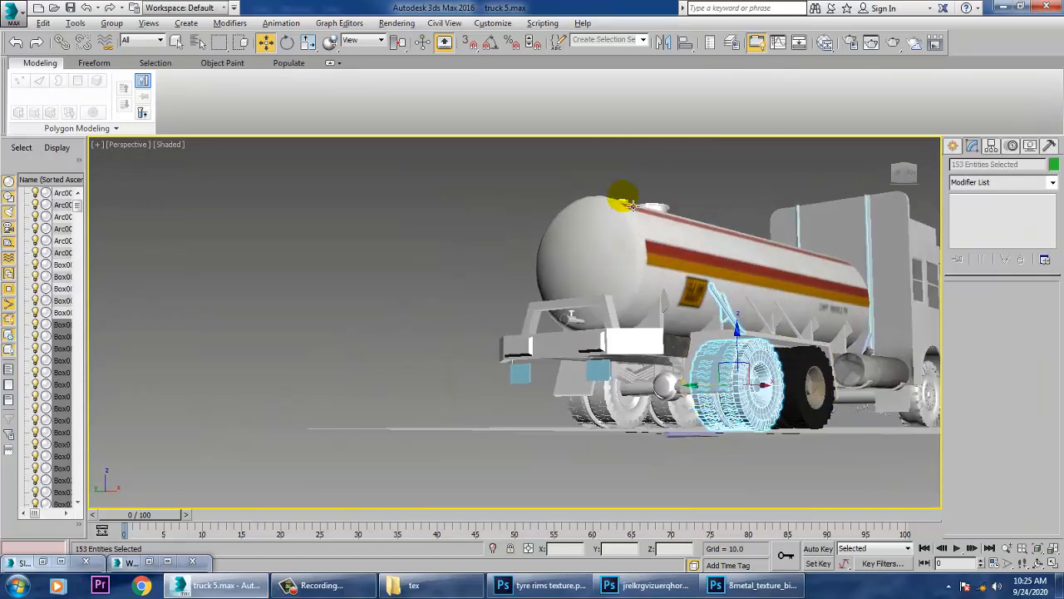
pyautogui.keyDown('alt'); pyautogui.moveTo(803, 319); pyautogui.dragTo(803, 319); pyautogui.keyUp('alt')
pyautogui.keyDown('alt'); pyautogui.moveTo(724, 331); pyautogui.dragTo(756, 331, button='middle'); pyautogui.keyUp('alt')
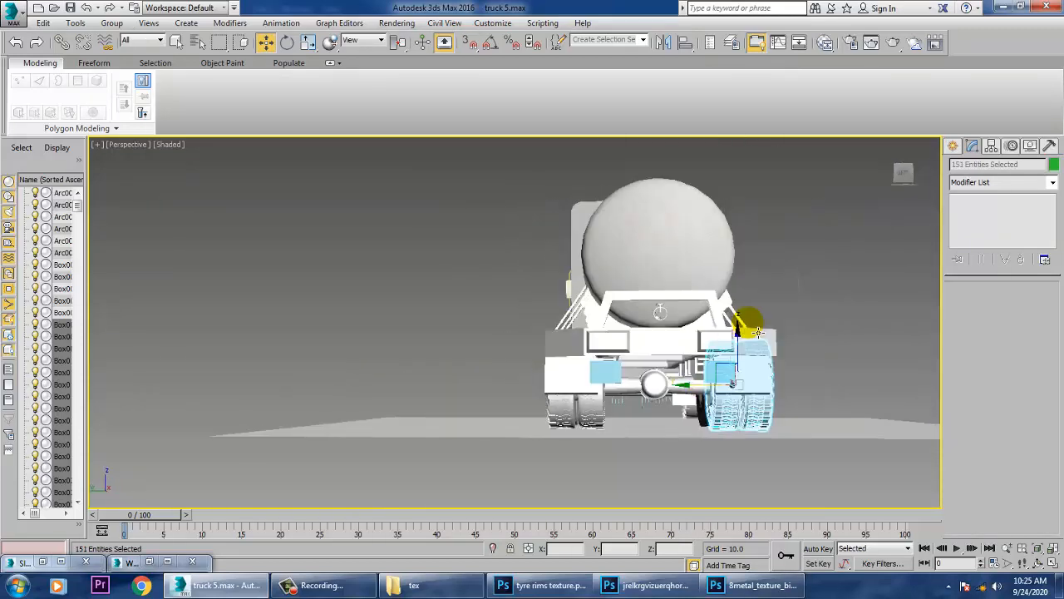
# - Try moving the mud flap under the rear bumper aside, and undo back to the wheel selection
pyautogui.scroll(4, 731, 361)
pyautogui.click(724, 459)
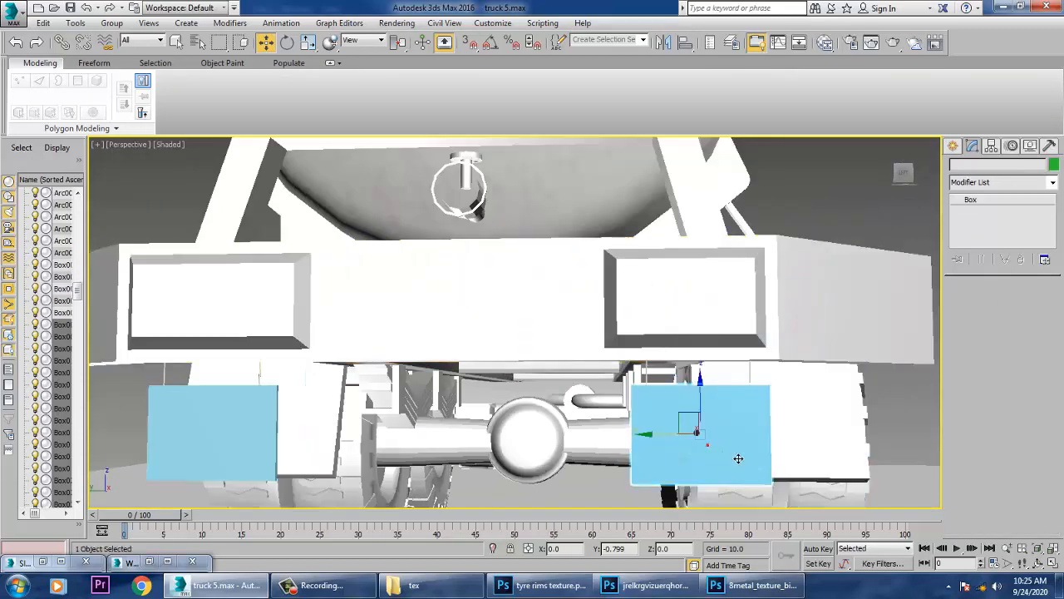
pyautogui.moveTo(739, 458); pyautogui.dragTo(870, 455)
pyautogui.hotkey('ctrl', 'z')
pyautogui.hotkey('ctrl', 'z')
# - Try moving the selected untextured wheel clear of the truck to check its parts, and return it to its axle
pyautogui.keyDown('alt'); pyautogui.moveTo(782, 421); pyautogui.dragTo(530, 394, button='middle'); pyautogui.keyUp('alt')
pyautogui.keyDown('alt'); pyautogui.moveTo(735, 332); pyautogui.dragTo(718, 313, button='middle'); pyautogui.keyUp('alt')
pyautogui.moveTo(620, 425)
pyautogui.keyDown('alt'); pyautogui.mouseDown(button='middle')
pyautogui.moveTo(692, 407)
pyautogui.moveTo(617, 430)
pyautogui.mouseUp(button='middle'); pyautogui.keyUp('alt')
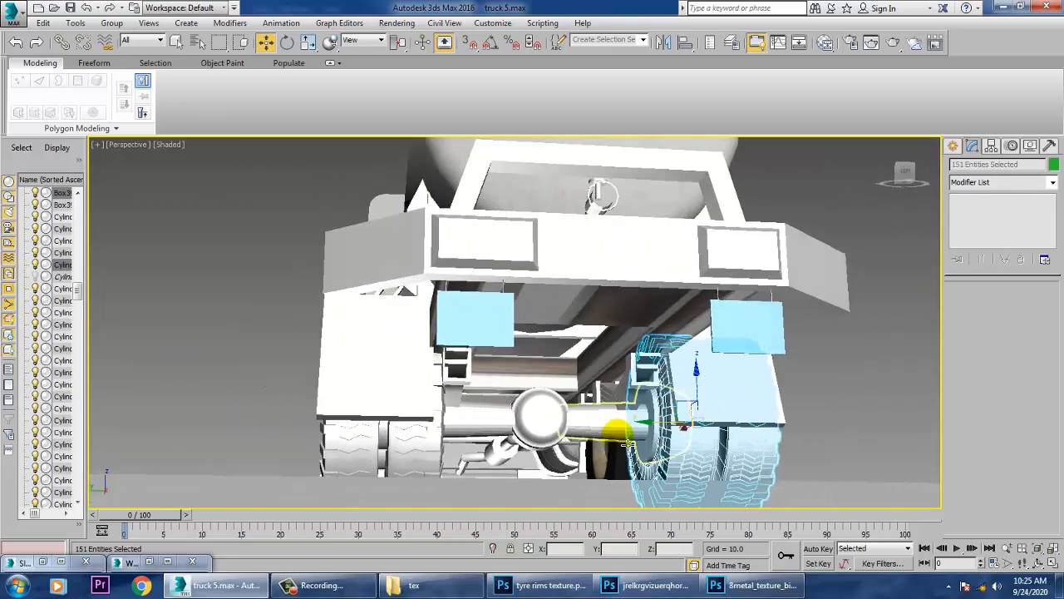
pyautogui.keyDown('alt'); pyautogui.moveTo(685, 387); pyautogui.dragTo(574, 449, button='middle'); pyautogui.keyUp('alt')
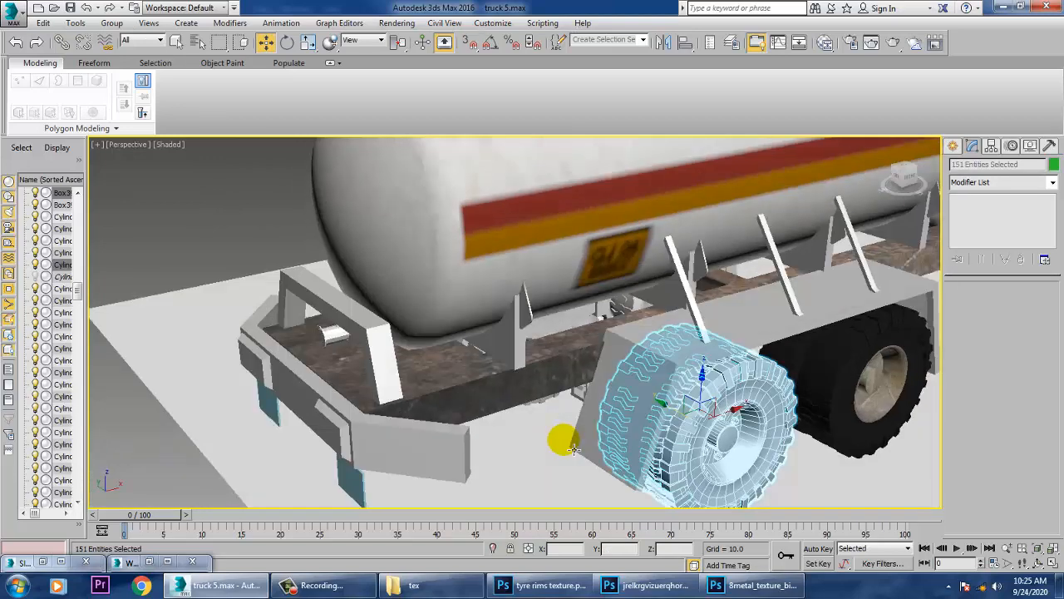
pyautogui.scroll(-5, 717, 431)
pyautogui.moveTo(758, 423); pyautogui.dragTo(409, 487)
pyautogui.moveTo(651, 425); pyautogui.dragTo(579, 406, button='middle')
pyautogui.moveTo(524, 362); pyautogui.dragTo(532, 326, button='middle')
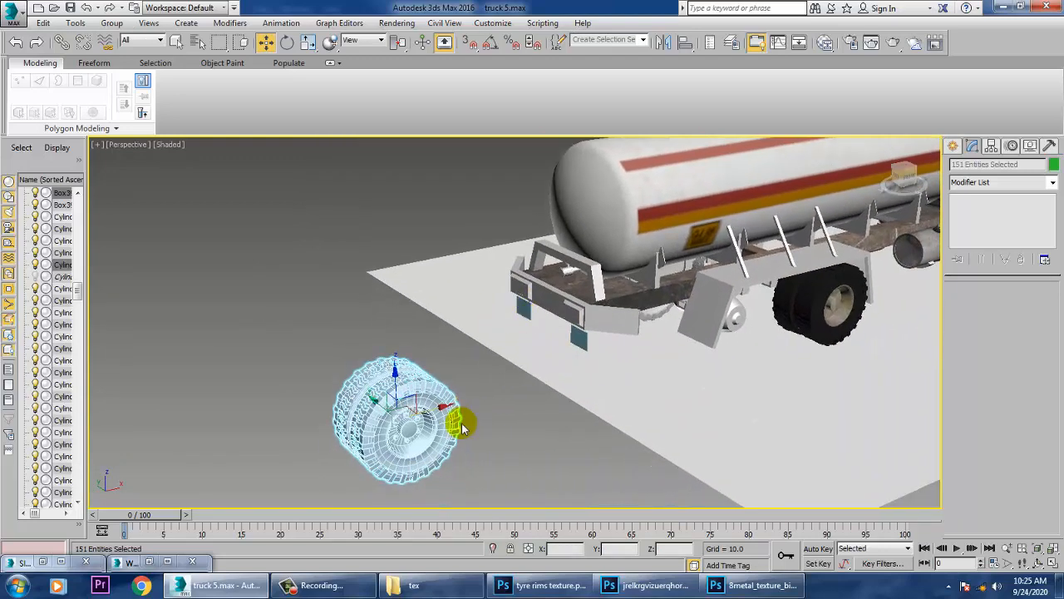
pyautogui.keyDown('alt'); pyautogui.moveTo(490, 419); pyautogui.dragTo(444, 437, button='middle'); pyautogui.keyUp('alt')
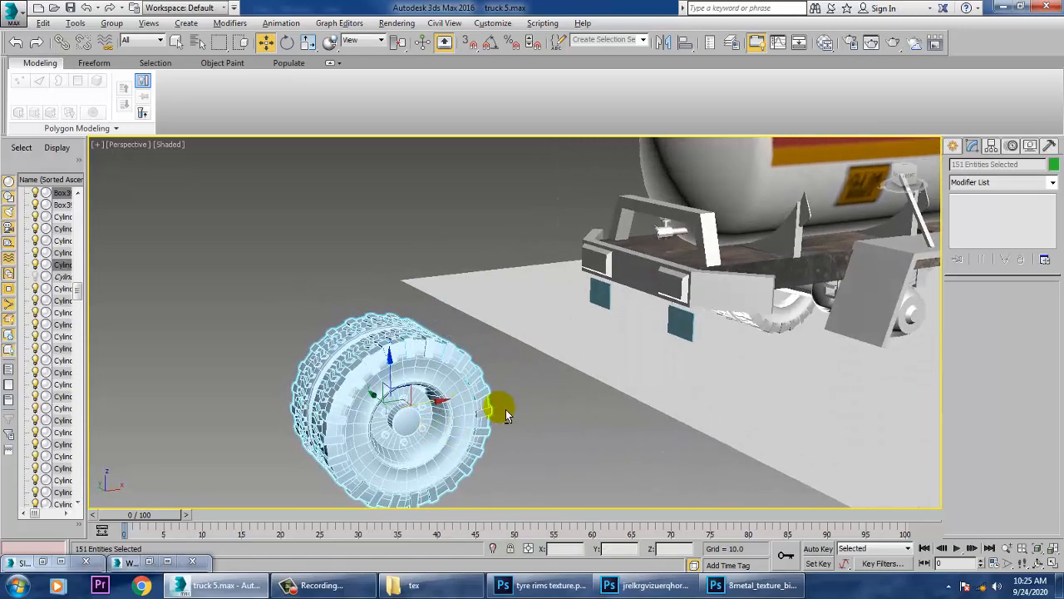
pyautogui.keyDown('alt'); pyautogui.moveTo(505, 414); pyautogui.dragTo(694, 338, button='middle'); pyautogui.keyUp('alt')
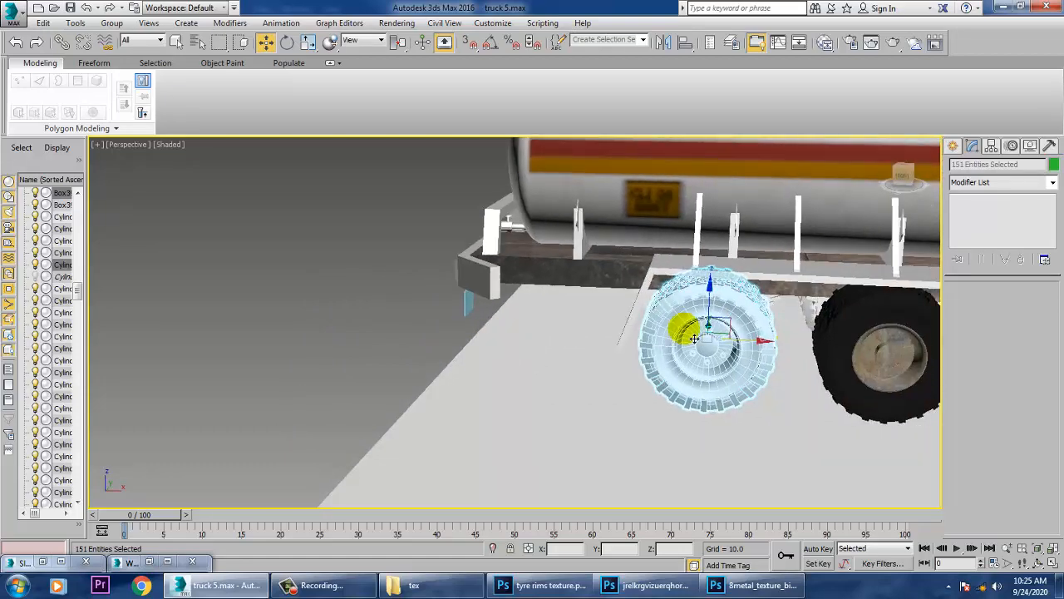
# - Remove the six hub bolts from the selection and delete the rest of the untextured rearmost wheel
pyautogui.scroll(5, 694, 339)
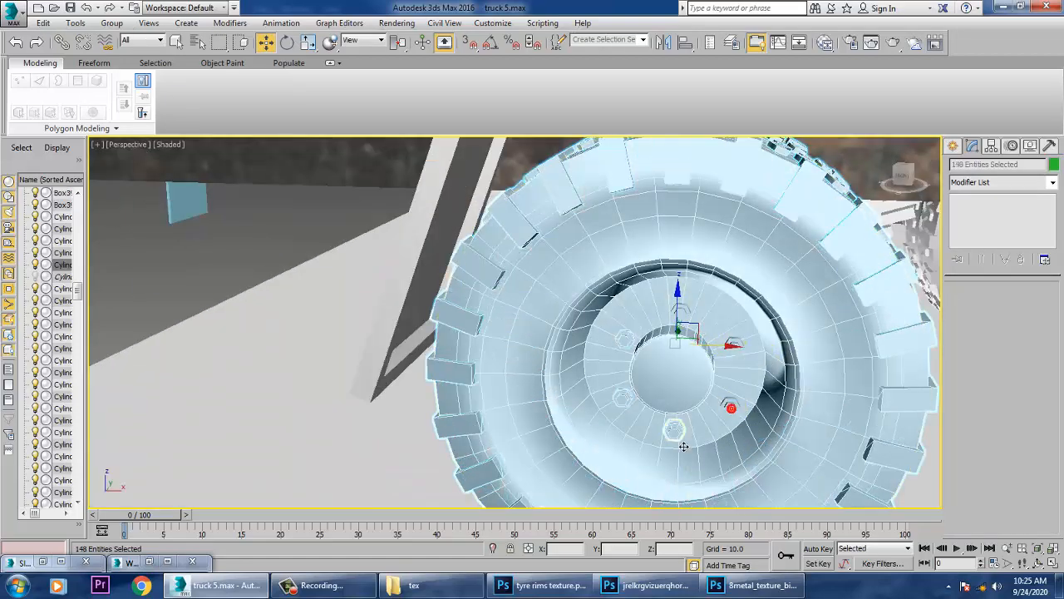
pyautogui.keyDown('alt'); pyautogui.click(617, 406); pyautogui.keyUp('alt')
pyautogui.keyDown('alt'); pyautogui.click(623, 338); pyautogui.keyUp('alt')
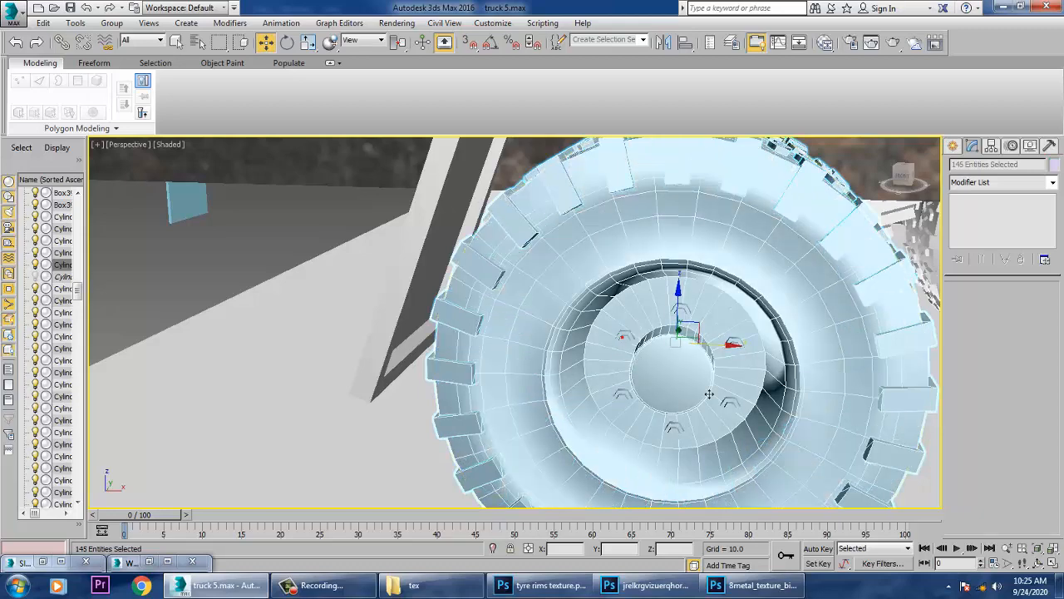
pyautogui.scroll(-8, 770, 414)
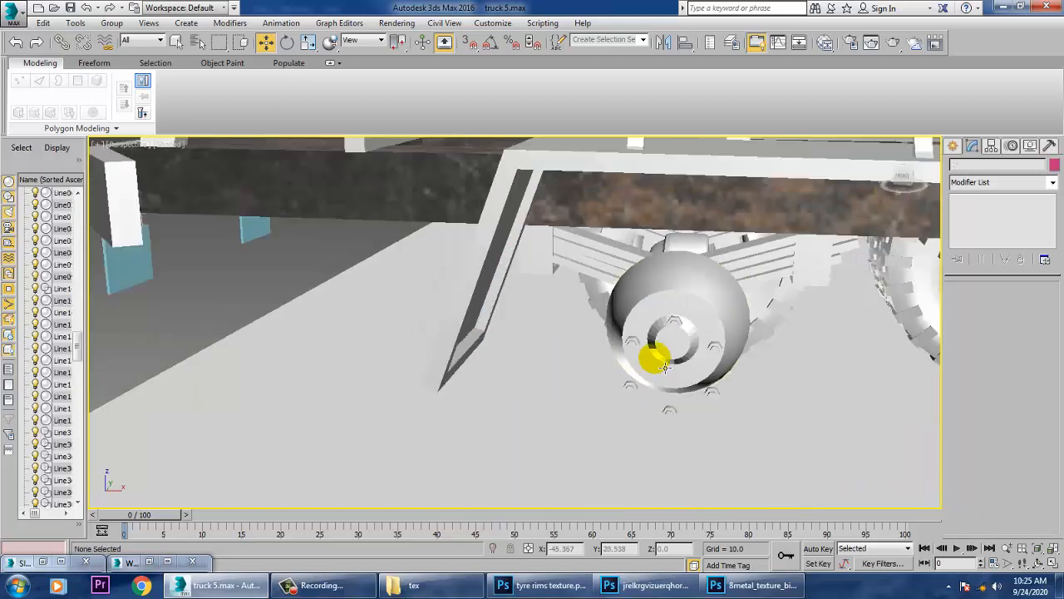
# - Clone the textured wheel group as one Copy, moved about 50 units along X onto the empty rearmost hub
pyautogui.click(837, 345)
pyautogui.scroll(-4, 869, 368)
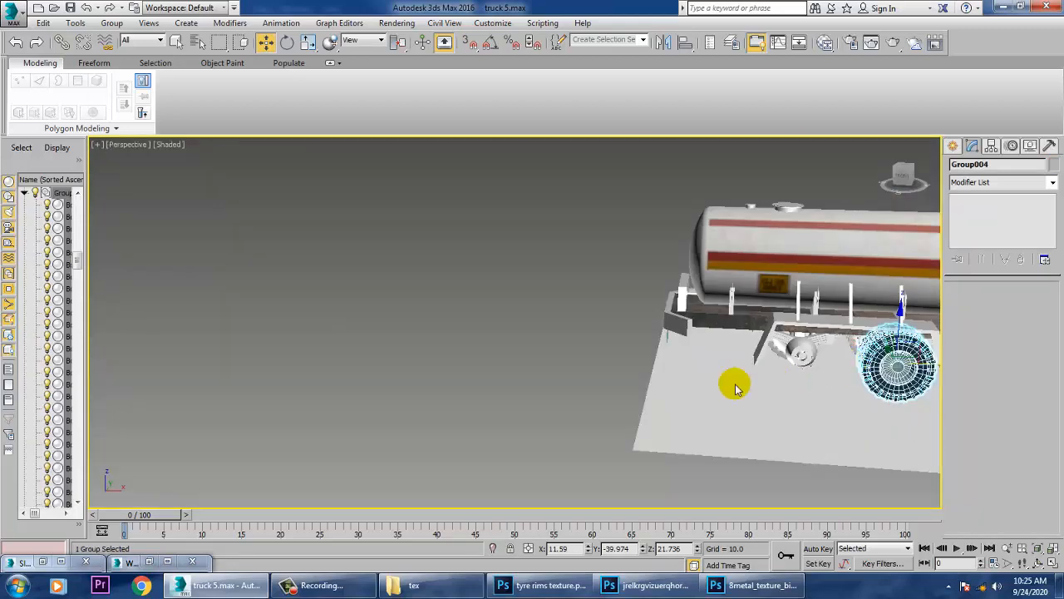
pyautogui.scroll(4, 831, 375)
pyautogui.moveTo(832, 368); pyautogui.dragTo(541, 376, button='middle')
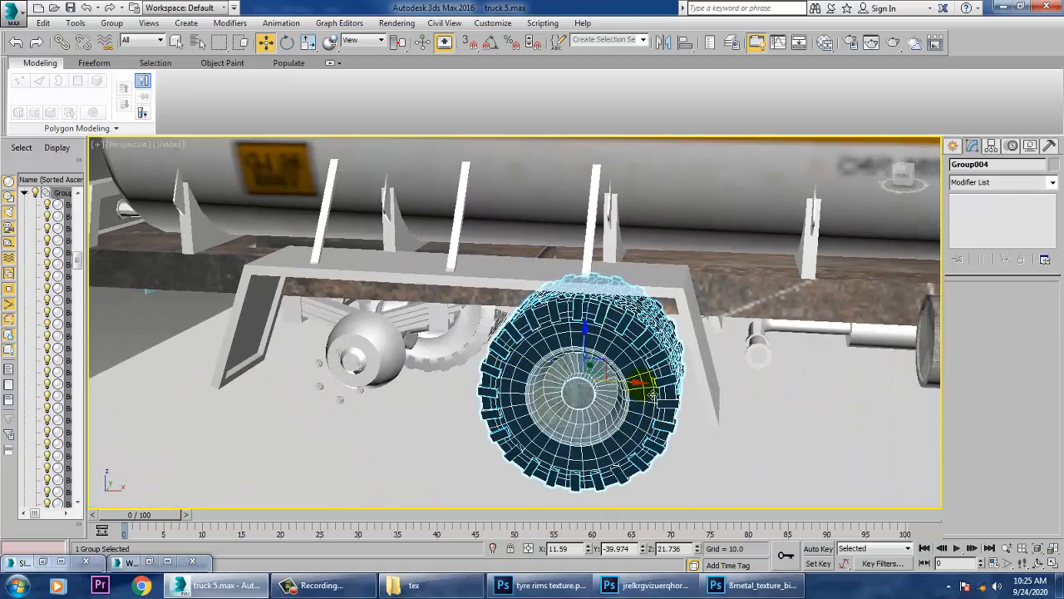
pyautogui.keyDown('shift'); pyautogui.moveTo(651, 396); pyautogui.dragTo(409, 366); pyautogui.keyUp('shift')
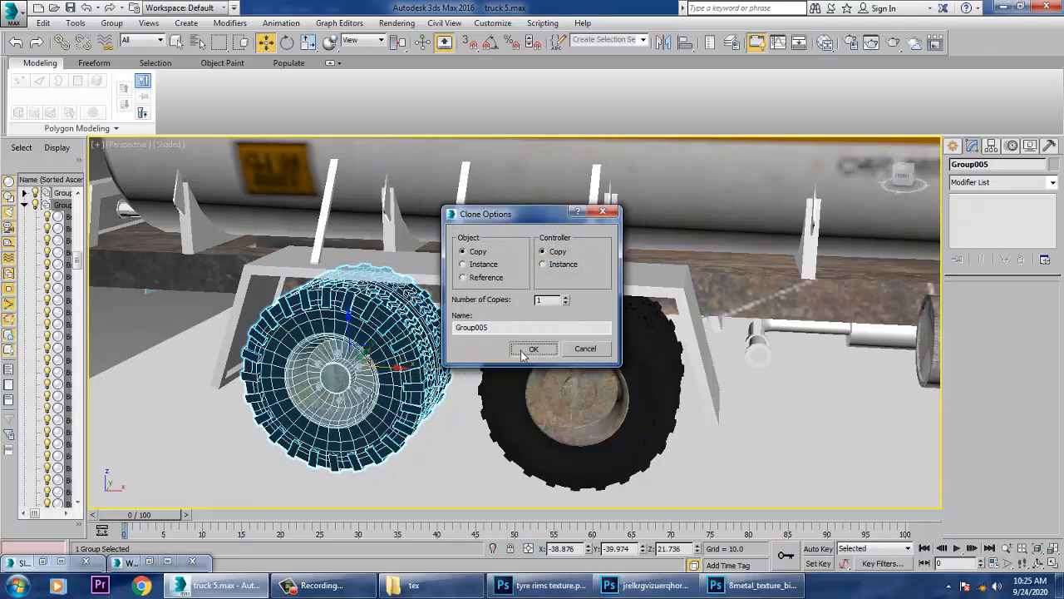
pyautogui.click(533, 348)
# - Nudge the copied wheel about 0.4 units rearward in the Front view to centre it on the hub bolts
pyautogui.hotkey('alt', 'w')
pyautogui.rightClick(439, 391)
pyautogui.hotkey('alt', 'w')
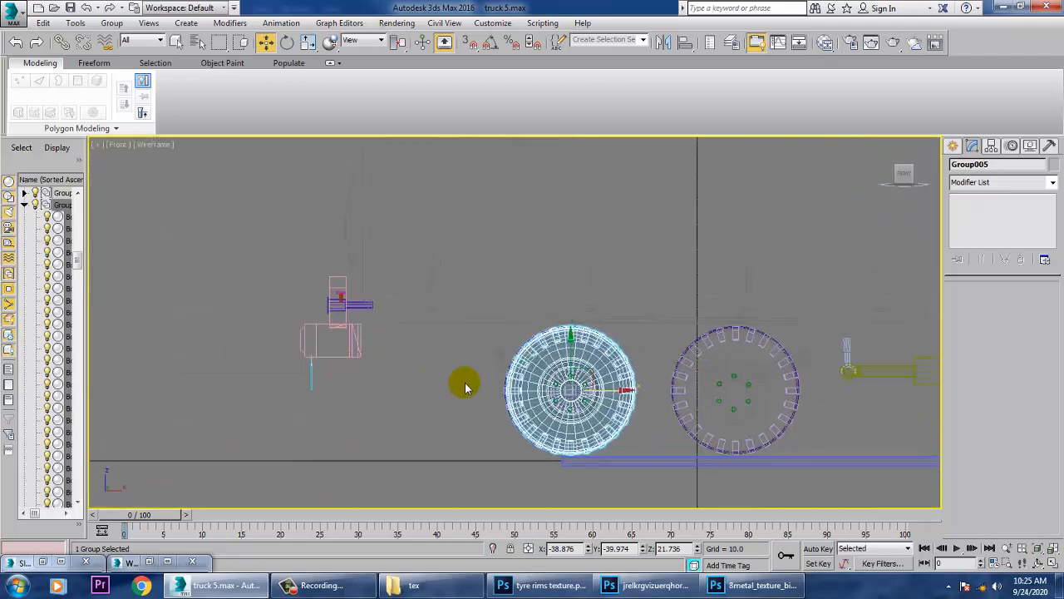
pyautogui.scroll(5, 466, 388)
pyautogui.moveTo(720, 409); pyautogui.dragTo(716, 409)
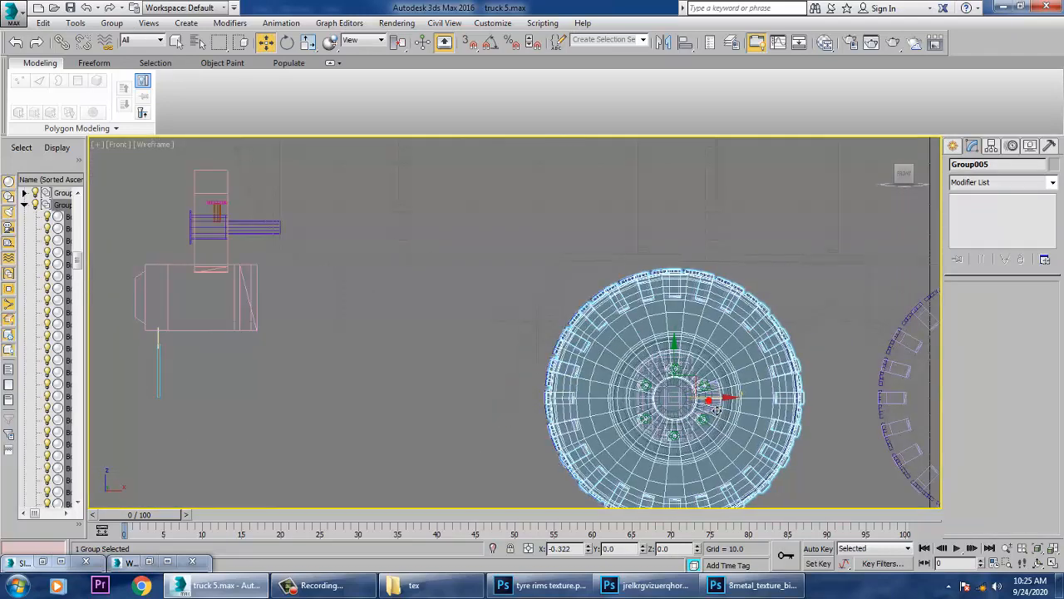
pyautogui.hotkey('alt', 'w')
pyautogui.hotkey('alt', 'w')
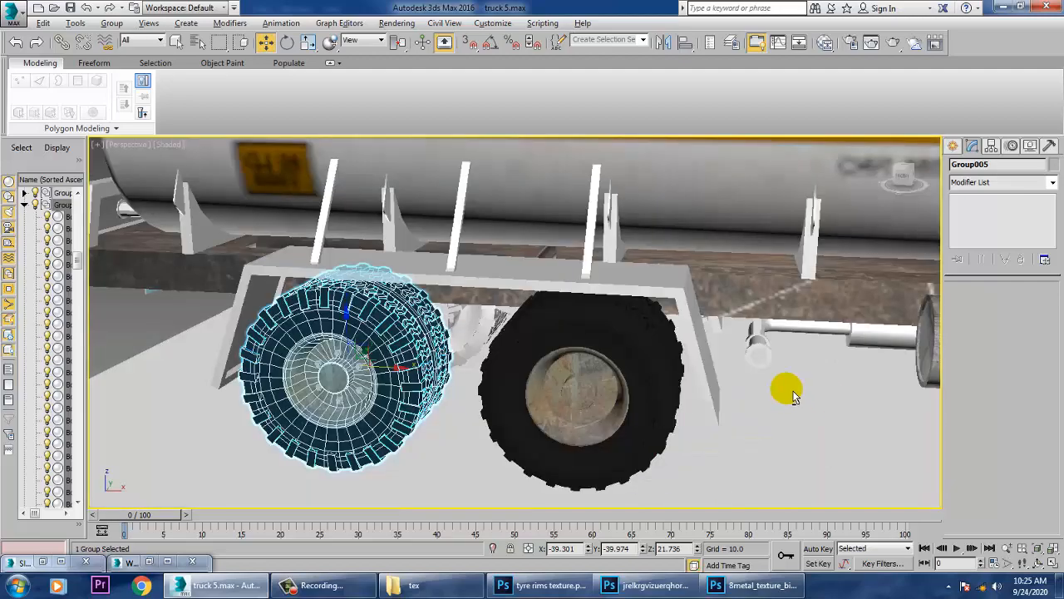
# - Select all the parts around the untextured rear wheels on the truck's opposite side
pyautogui.keyDown('alt'); pyautogui.moveTo(786, 391); pyautogui.dragTo(623, 333, button='middle'); pyautogui.keyUp('alt')
pyautogui.scroll(-5, 758, 349)
pyautogui.scroll(-3, 752, 348)
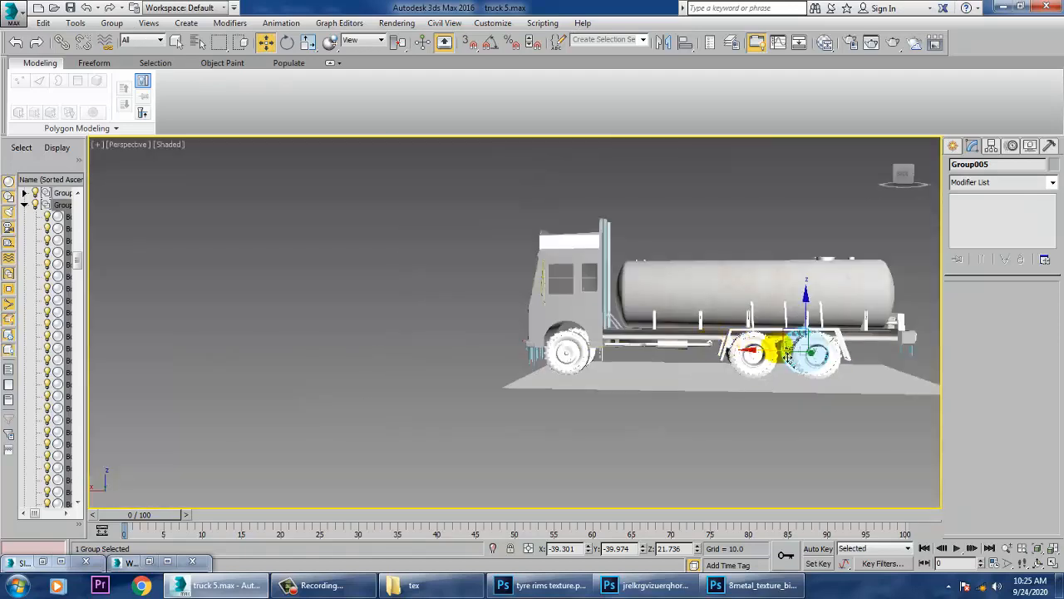
pyautogui.keyDown('alt'); pyautogui.moveTo(755, 349); pyautogui.dragTo(720, 356, button='middle'); pyautogui.keyUp('alt')
pyautogui.scroll(-1, 720, 356)
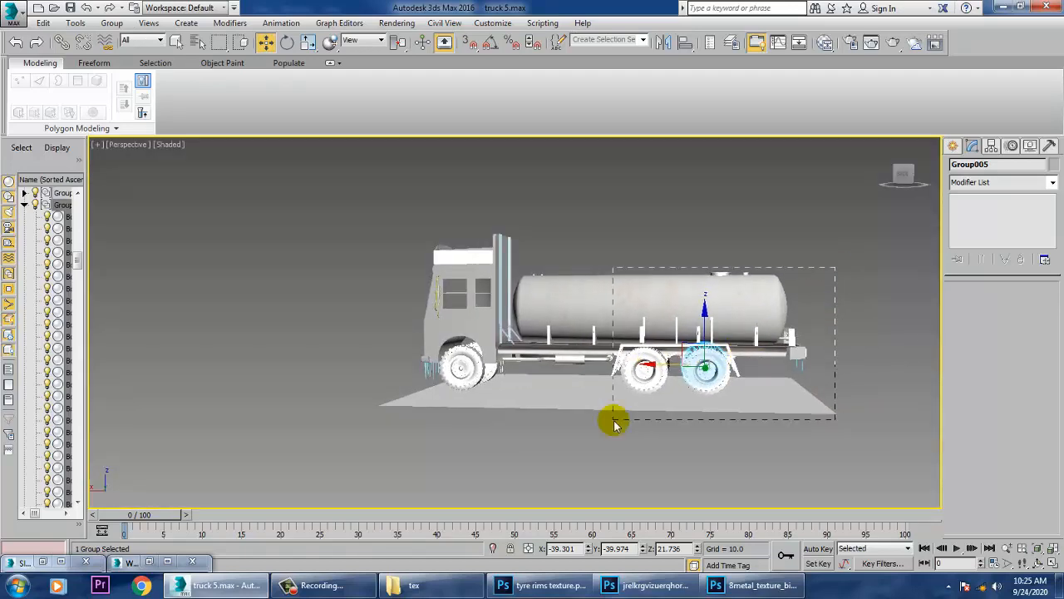
pyautogui.moveTo(760, 190); pyautogui.dragTo(600, 426)
pyautogui.scroll(6, 589, 328)
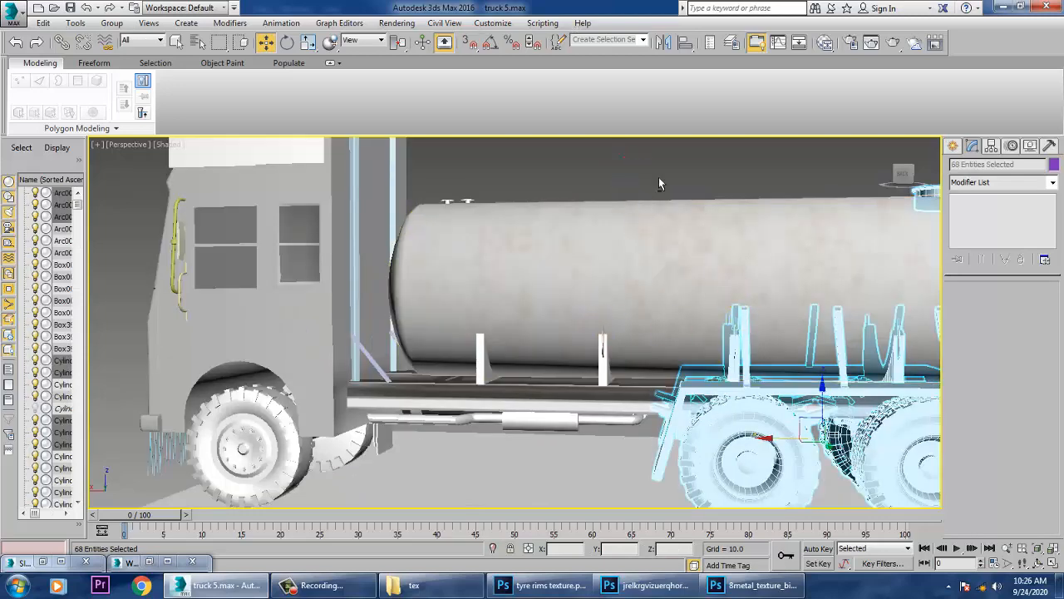
# - Remove the textured wheels and the truck's central chassis and tank-support parts from the selection
pyautogui.keyDown('alt'); pyautogui.moveTo(1009, 351); pyautogui.dragTo(1012, 361); pyautogui.keyUp('alt')
pyautogui.keyDown('alt'); pyautogui.moveTo(784, 380); pyautogui.dragTo(775, 389, button='middle'); pyautogui.keyUp('alt')
pyautogui.scroll(-3, 651, 408)
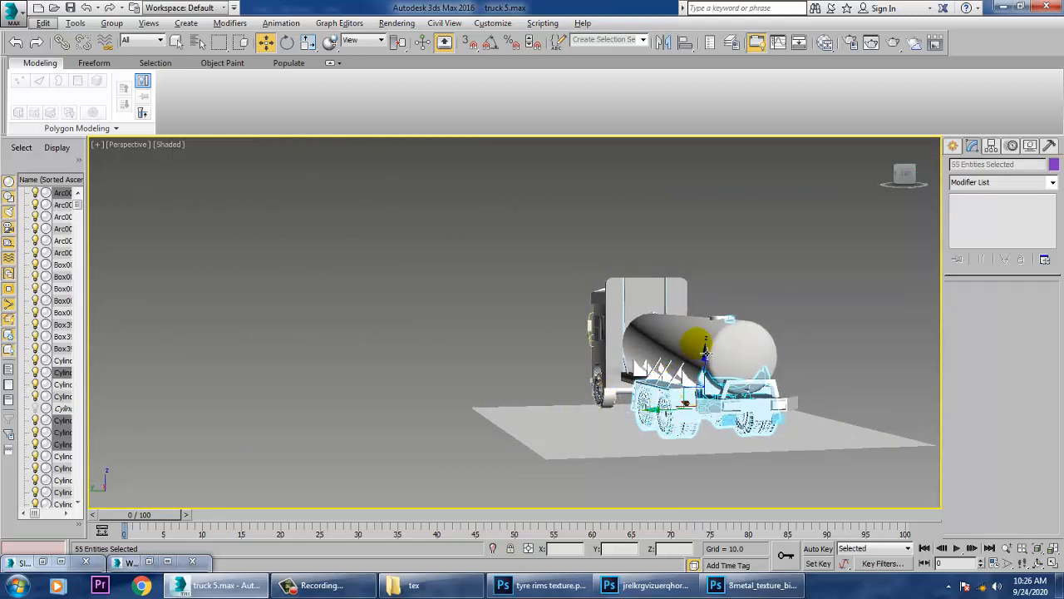
pyautogui.scroll(5, 769, 380)
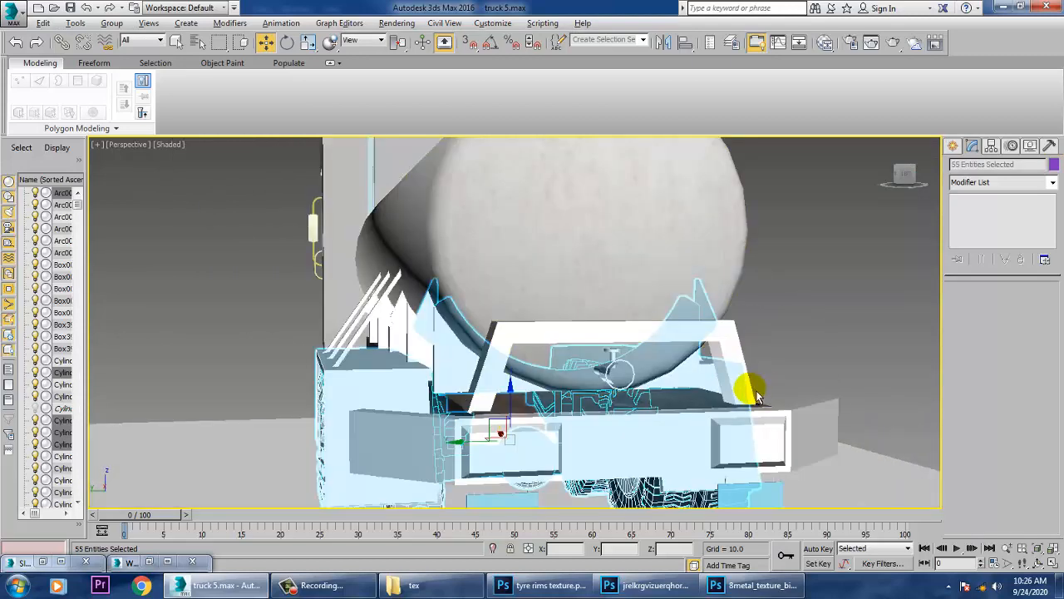
pyautogui.scroll(-4, 679, 387)
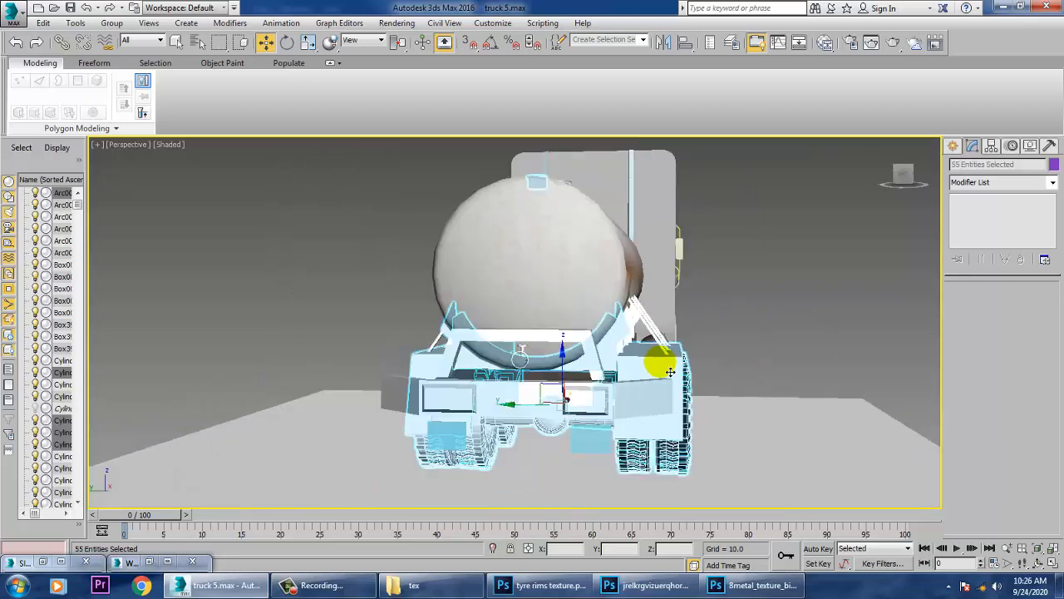
pyautogui.keyDown('alt'); pyautogui.moveTo(563, 553); pyautogui.dragTo(535, 399); pyautogui.keyUp('alt')
pyautogui.keyDown('alt'); pyautogui.moveTo(534, 400); pyautogui.dragTo(672, 266, button='middle'); pyautogui.keyUp('alt')
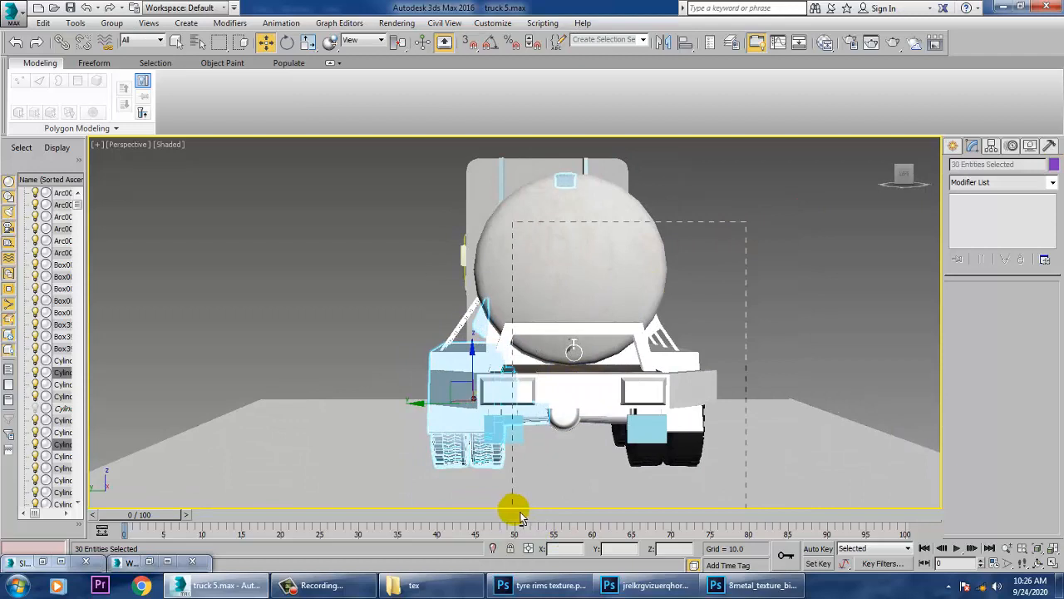
pyautogui.keyDown('alt'); pyautogui.moveTo(521, 517); pyautogui.dragTo(494, 423); pyautogui.keyUp('alt')
pyautogui.keyDown('alt'); pyautogui.moveTo(494, 416); pyautogui.dragTo(466, 438, button='middle'); pyautogui.keyUp('alt')
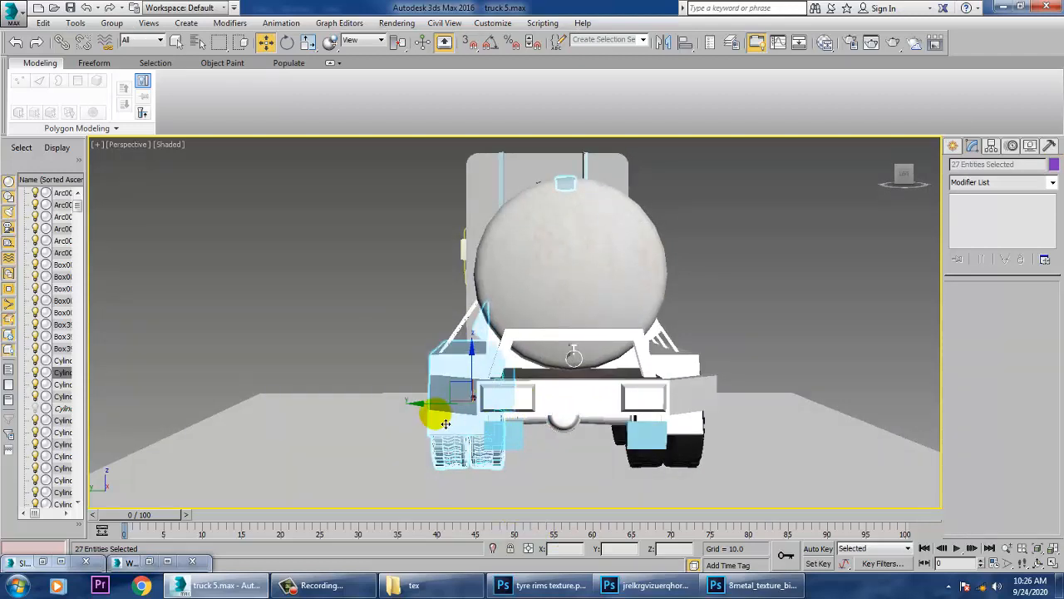
# - Remove the mudguard and the remaining frame and bumper parts from the selection, keeping the untextured rear wheels selected
pyautogui.moveTo(438, 416)
pyautogui.mouseDown()
pyautogui.moveTo(428, 404)
pyautogui.moveTo(442, 277)
pyautogui.mouseUp()
pyautogui.rightClick(442, 277)
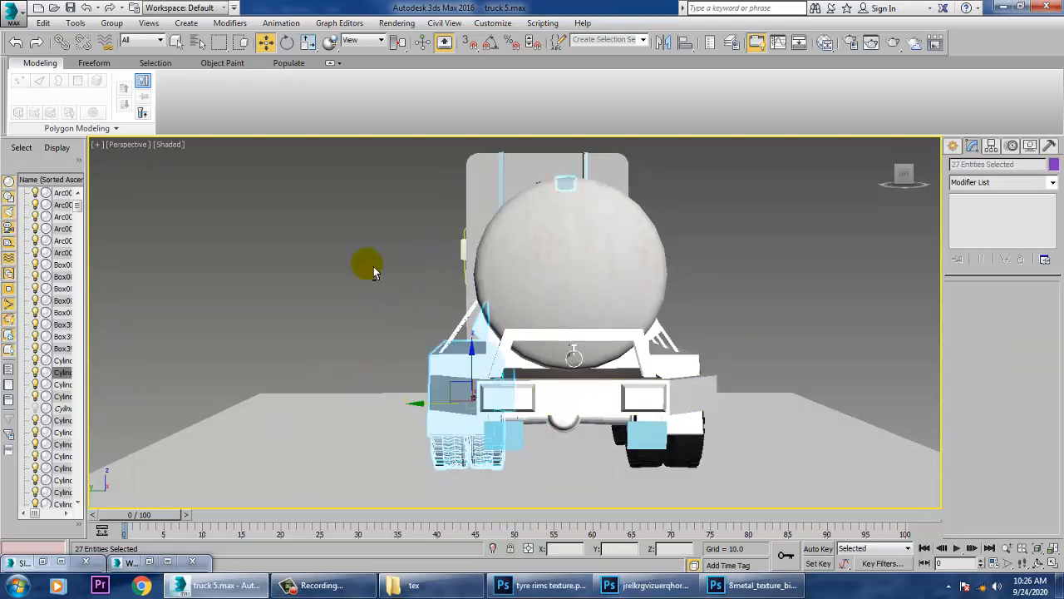
pyautogui.keyDown('alt'); pyautogui.click(483, 374); pyautogui.keyUp('alt')
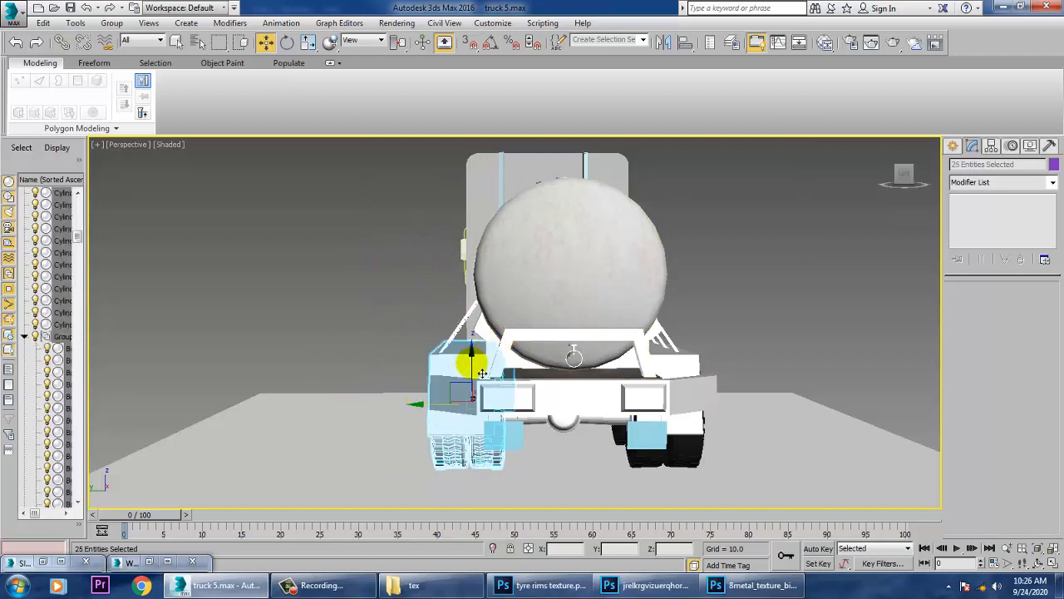
pyautogui.moveTo(446, 416)
pyautogui.mouseDown()
pyautogui.moveTo(366, 407)
pyautogui.moveTo(434, 374)
pyautogui.moveTo(392, 380)
pyautogui.mouseUp()
pyautogui.keyDown('alt'); pyautogui.click(443, 363); pyautogui.keyUp('alt')
pyautogui.keyDown('alt'); pyautogui.moveTo(478, 370); pyautogui.dragTo(489, 327, button='middle'); pyautogui.keyUp('alt')
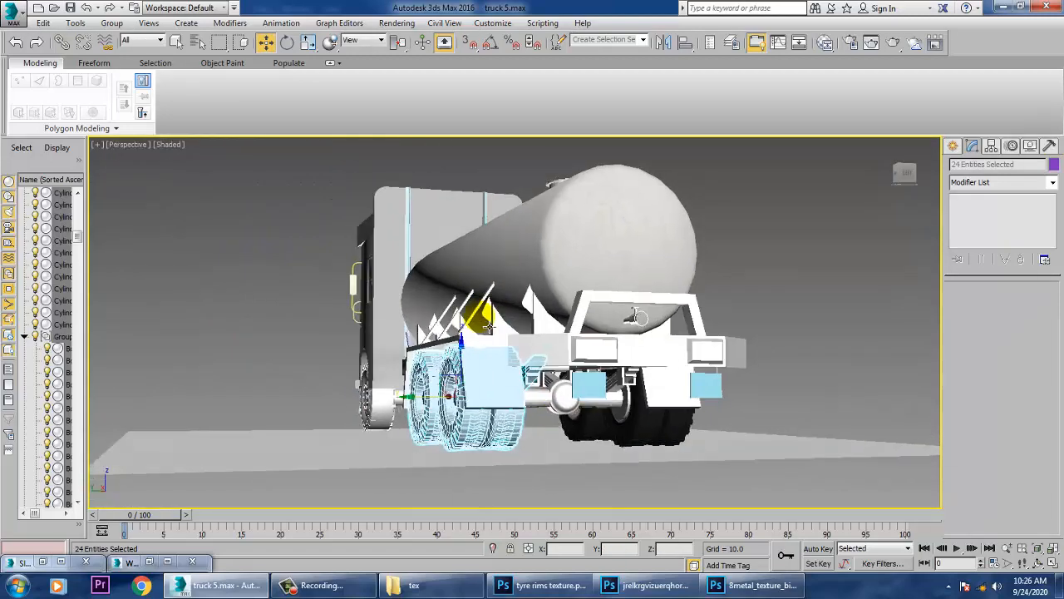
pyautogui.scroll(3, 612, 396)
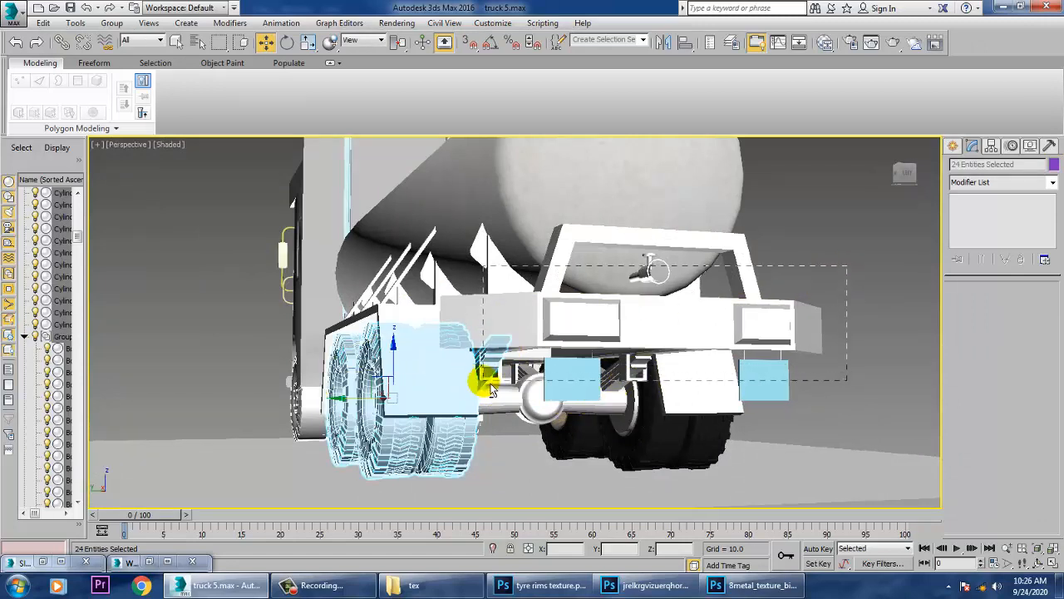
pyautogui.keyDown('alt'); pyautogui.click(509, 380); pyautogui.keyUp('alt')
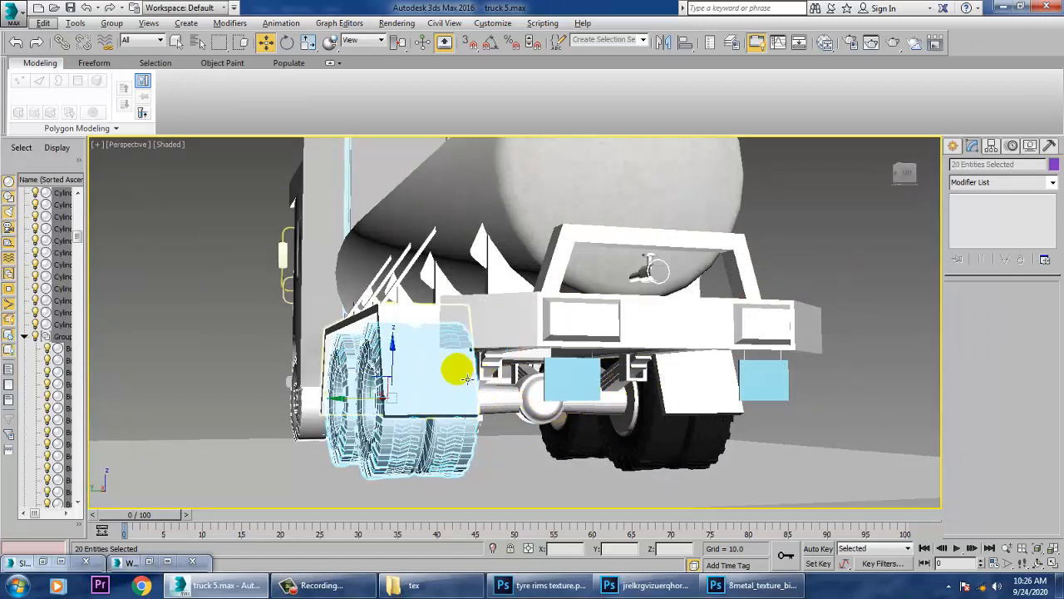
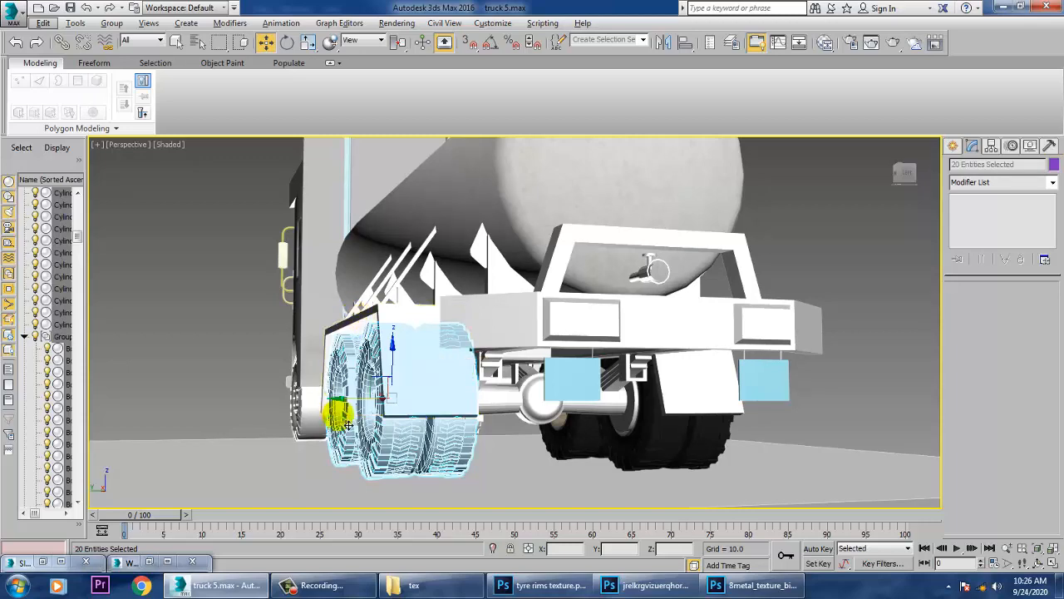
# - Try moving the selected untextured wheels about 15.5 units outward along Y to check their parts, and undo the move
pyautogui.moveTo(355, 406); pyautogui.dragTo(301, 407)
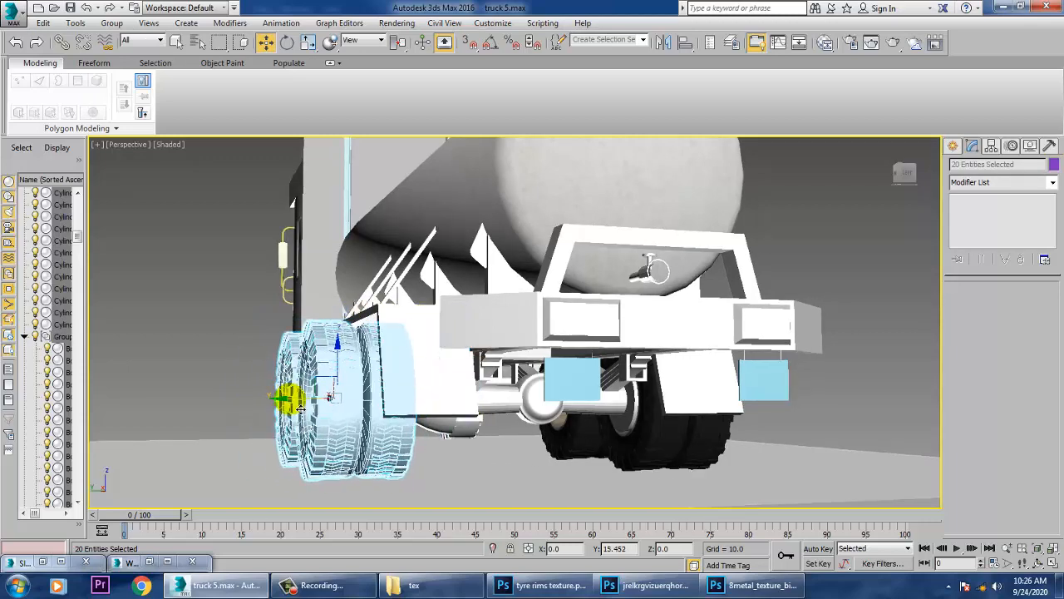
pyautogui.keyDown('alt'); pyautogui.moveTo(424, 404); pyautogui.dragTo(484, 413, button='middle'); pyautogui.keyUp('alt')
pyautogui.hotkey('ctrl', 'z')
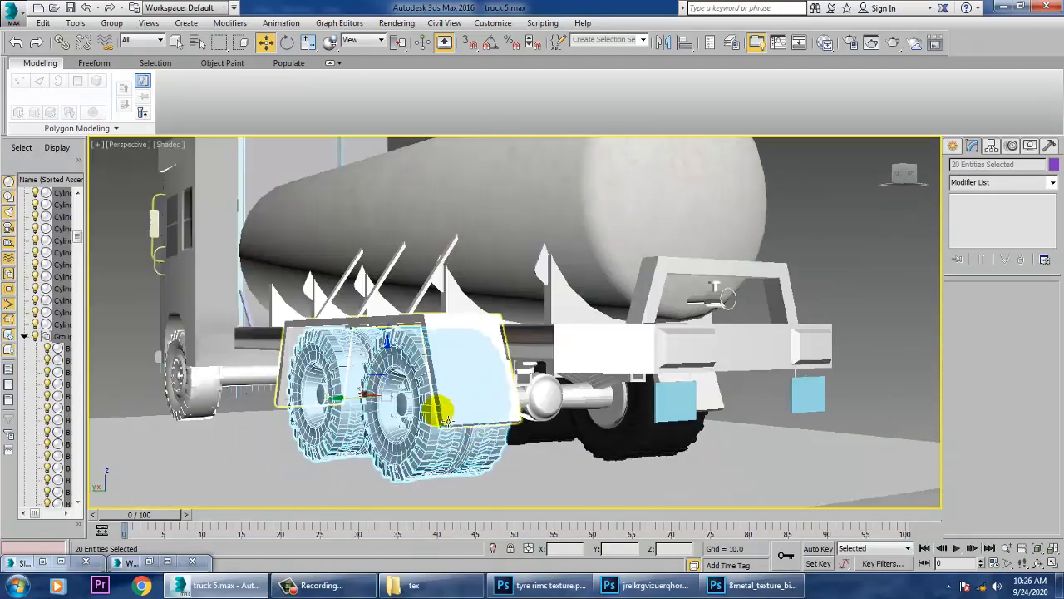
# - Remove the six hub bolts of the rearmost untextured wheel from the selection
pyautogui.keyDown('alt'); pyautogui.moveTo(414, 403); pyautogui.dragTo(526, 415, button='middle'); pyautogui.keyUp('alt')
pyautogui.scroll(4, 479, 416)
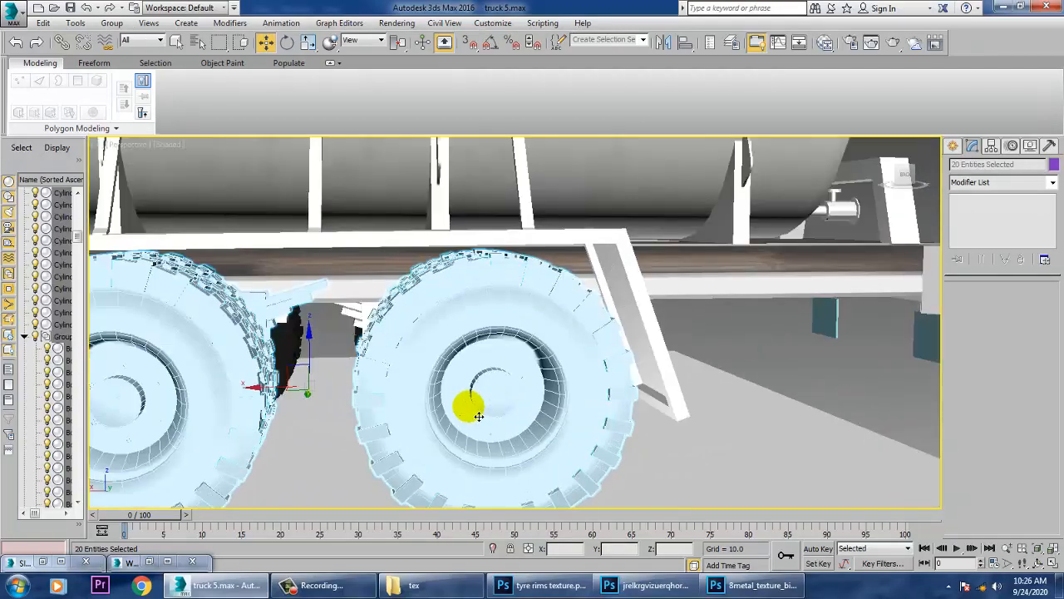
pyautogui.keyDown('ctrl'); pyautogui.click(390, 394); pyautogui.keyUp('ctrl')
pyautogui.hotkey('ctrl', 'z')
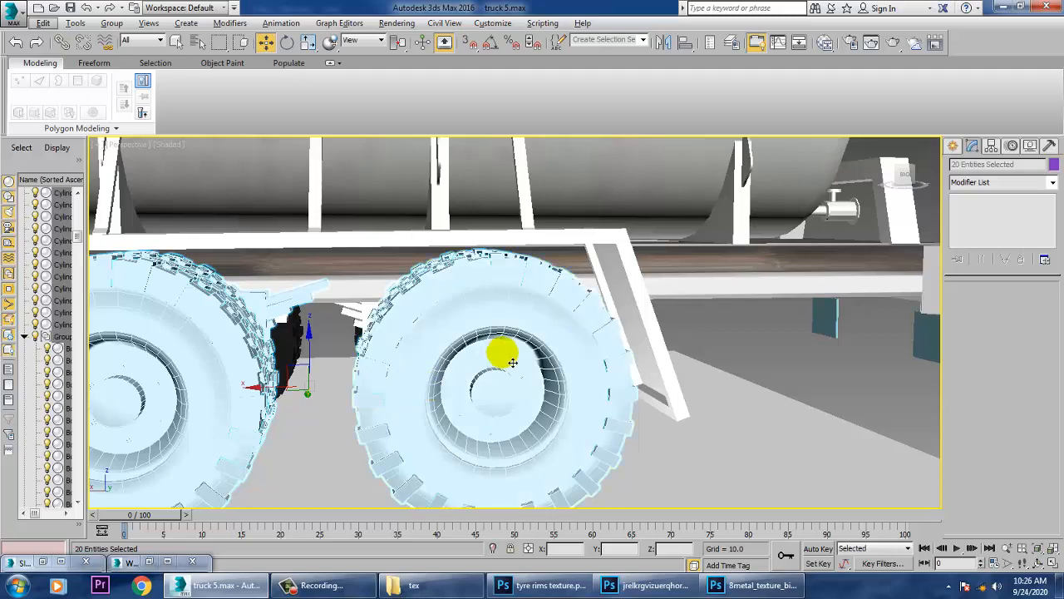
pyautogui.keyDown('ctrl'); pyautogui.click(516, 361); pyautogui.keyUp('ctrl')
pyautogui.hotkey('ctrl', 'z')
pyautogui.keyDown('alt'); pyautogui.moveTo(449, 364); pyautogui.dragTo(396, 375, button='middle'); pyautogui.keyUp('alt')
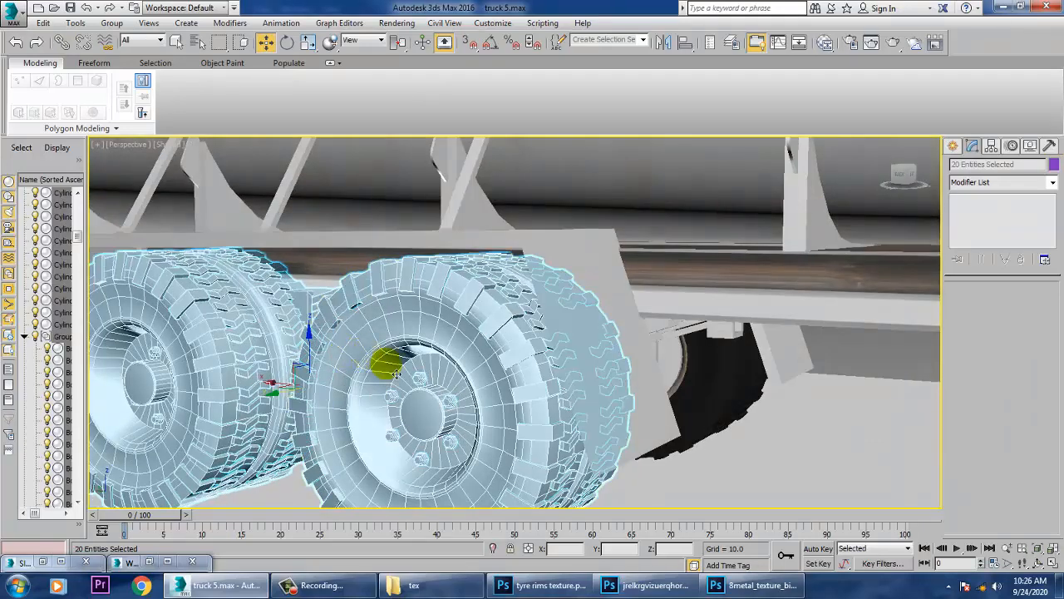
pyautogui.keyDown('alt'); pyautogui.click(451, 404); pyautogui.keyUp('alt')
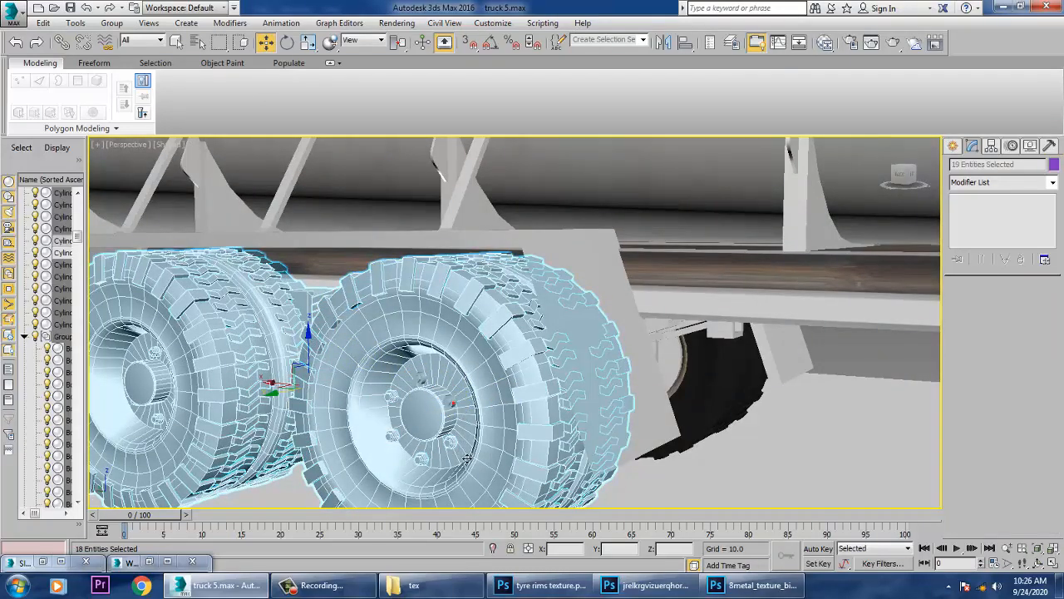
pyautogui.keyDown('alt'); pyautogui.click(450, 447); pyautogui.keyUp('alt')
pyautogui.keyDown('alt'); pyautogui.click(423, 461); pyautogui.keyUp('alt')
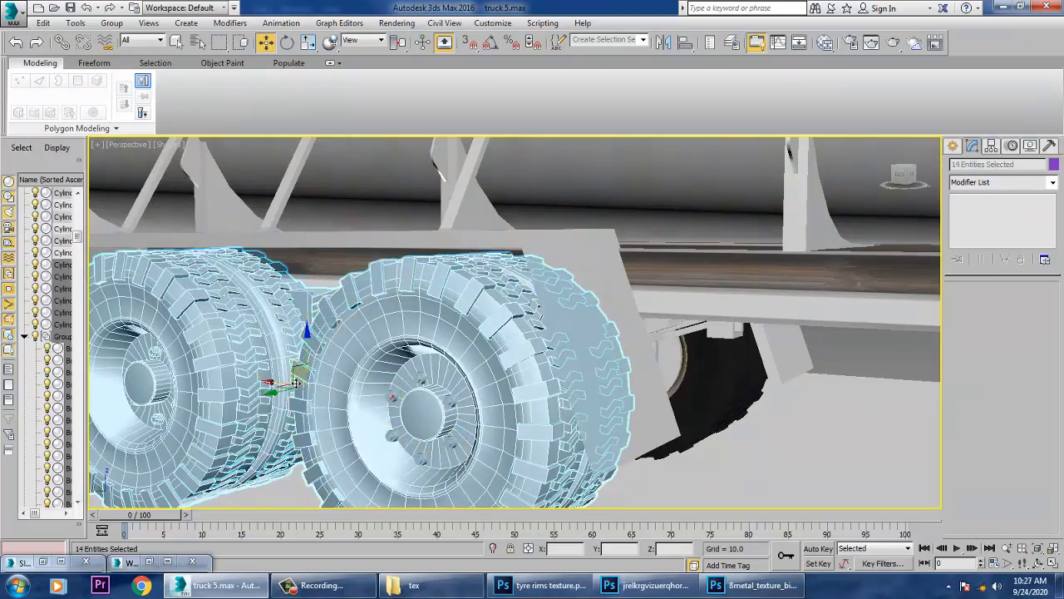
# - Remove the other untextured rear wheel's six hub bolts from the selection and delete the remaining selected wheel parts
pyautogui.keyDown('alt'); pyautogui.moveTo(296, 383); pyautogui.dragTo(452, 341, button='middle'); pyautogui.keyUp('alt')
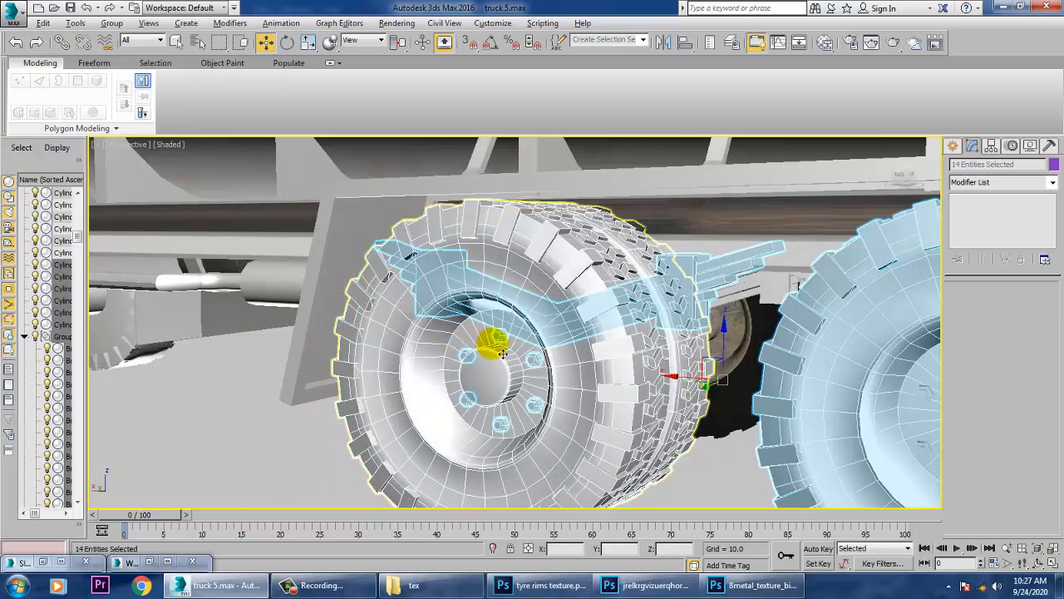
pyautogui.keyDown('alt'); pyautogui.click(499, 348); pyautogui.keyUp('alt')
pyautogui.keyDown('alt'); pyautogui.click(539, 366); pyautogui.keyUp('alt')
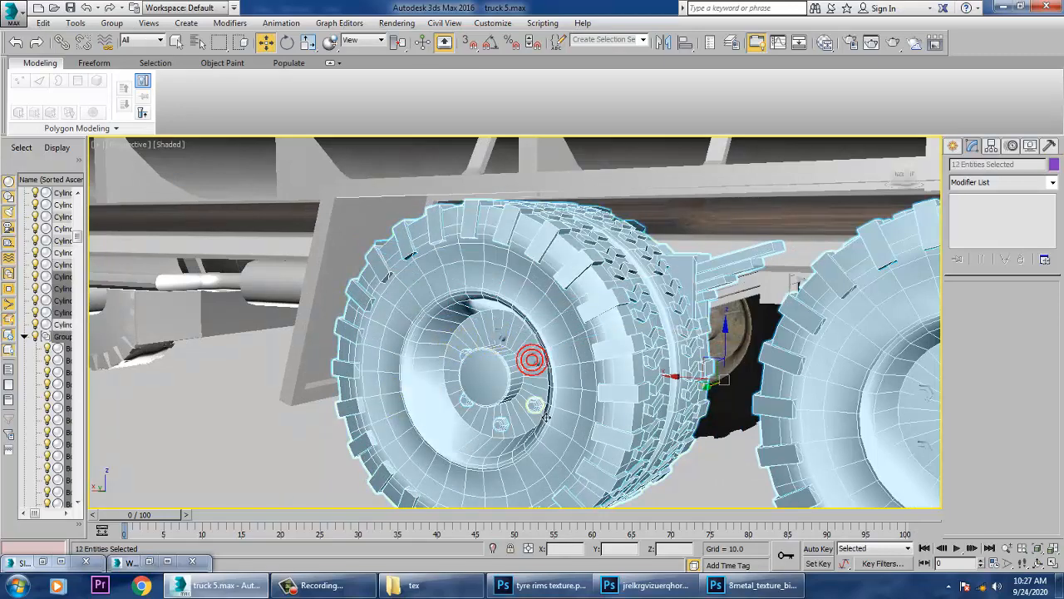
pyautogui.keyDown('alt'); pyautogui.click(541, 412); pyautogui.keyUp('alt')
pyautogui.keyDown('alt'); pyautogui.click(503, 431); pyautogui.keyUp('alt')
pyautogui.keyDown('alt'); pyautogui.click(464, 401); pyautogui.keyUp('alt')
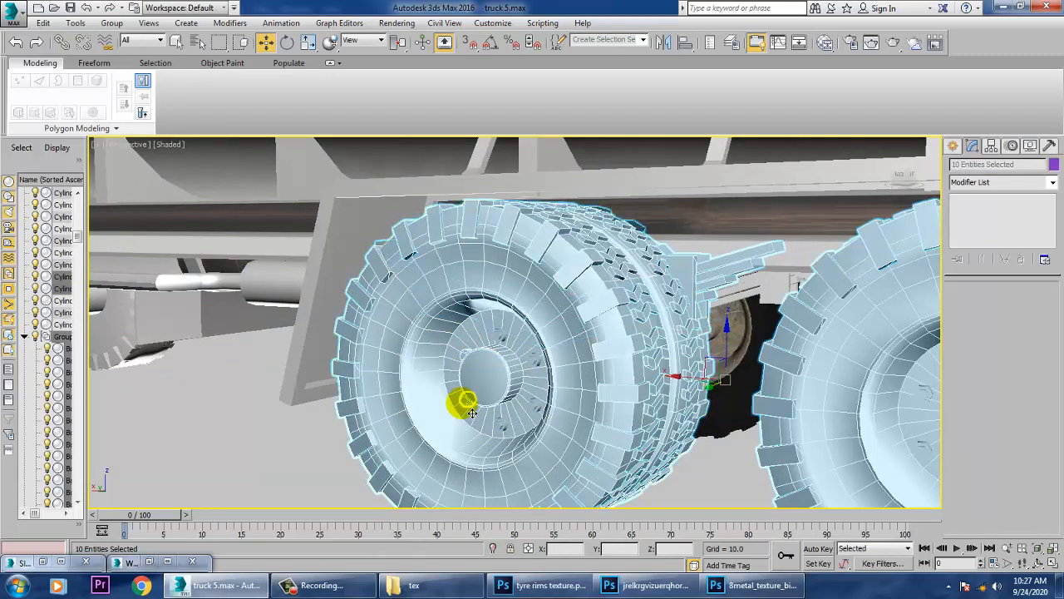
pyautogui.keyDown('alt'); pyautogui.click(468, 359); pyautogui.keyUp('alt')
pyautogui.scroll(-6, 468, 359)
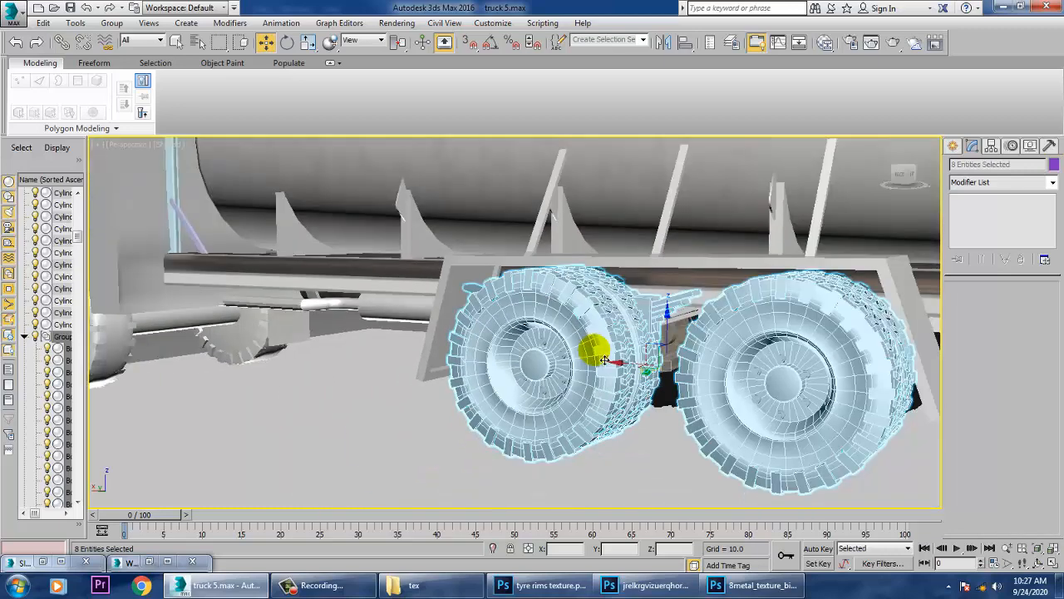
pyautogui.press('Delete')
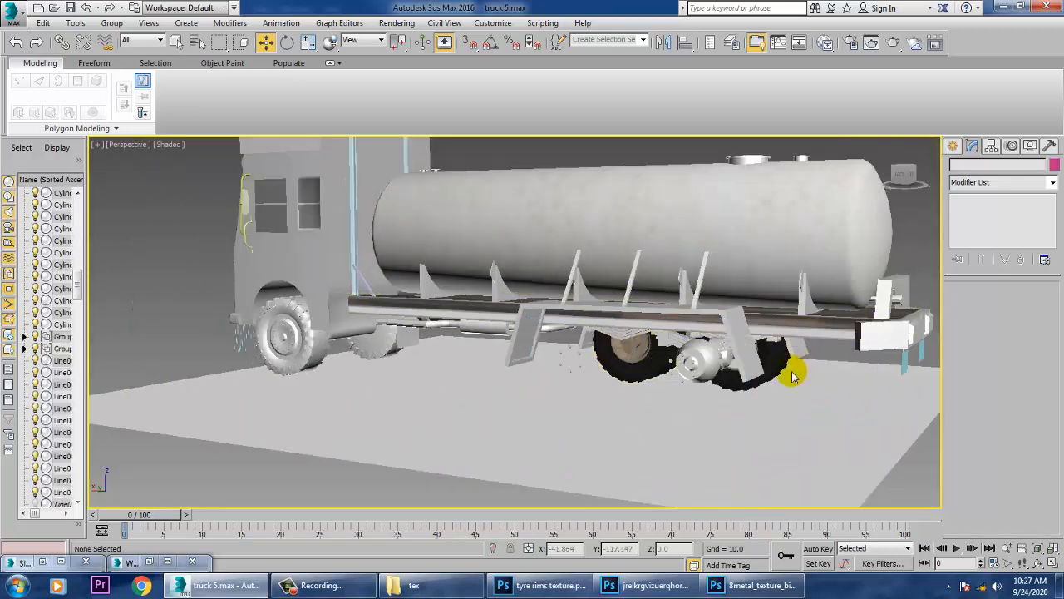
# - Select both textured rear wheel groups and mirror them on the Y axis as a Copy with 0.0 offset
pyautogui.keyDown('alt'); pyautogui.moveTo(810, 402); pyautogui.dragTo(715, 441, button='middle'); pyautogui.keyUp('alt')
pyautogui.click(716, 441)
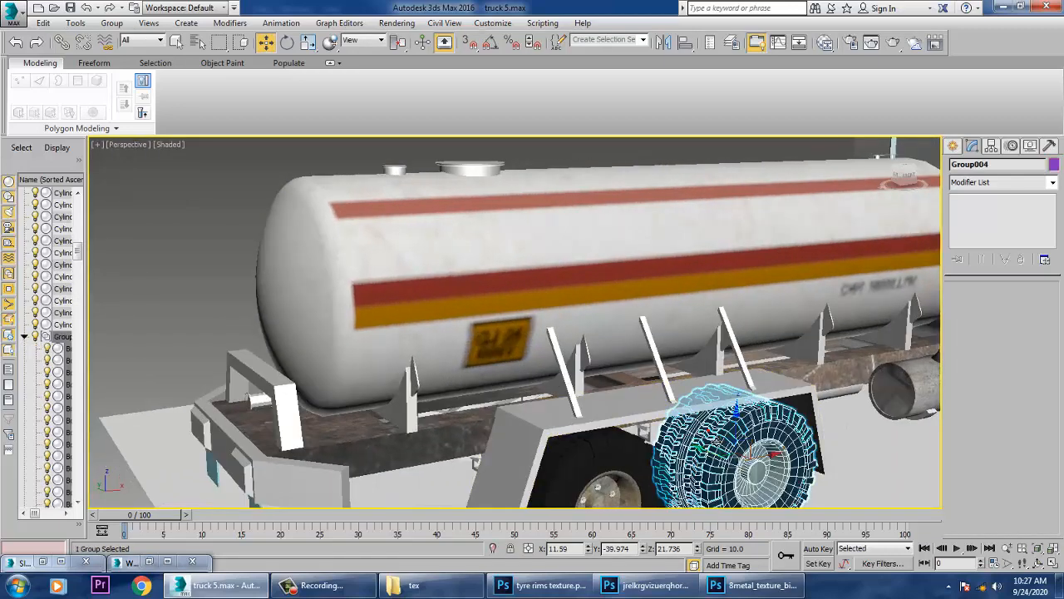
pyautogui.keyDown('ctrl'); pyautogui.click(618, 474); pyautogui.keyUp('ctrl')
pyautogui.scroll(-5, 618, 469)
pyautogui.keyDown('alt'); pyautogui.moveTo(617, 470); pyautogui.dragTo(636, 459, button='middle'); pyautogui.keyUp('alt')
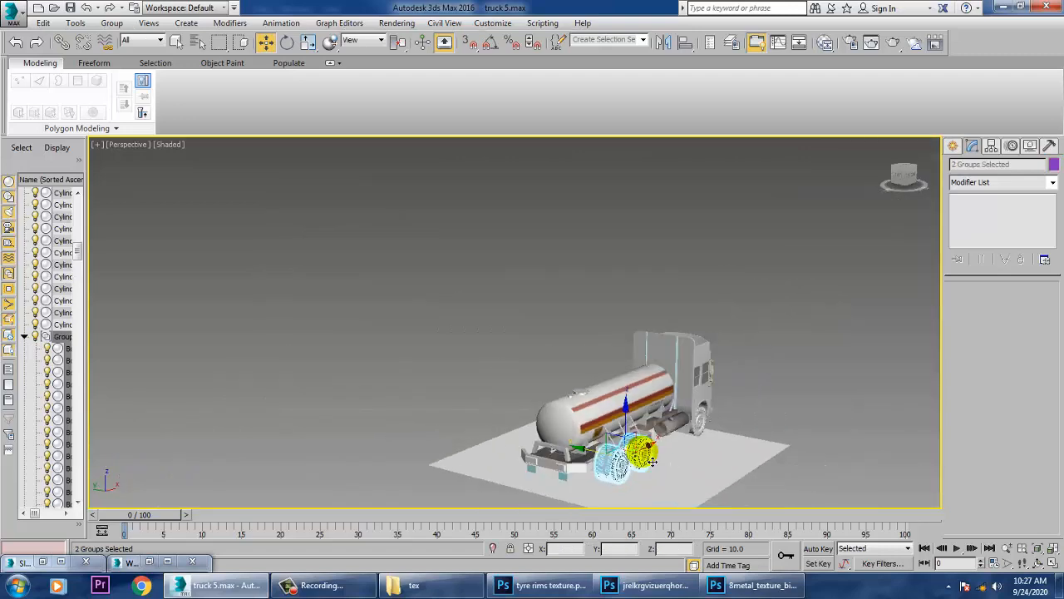
pyautogui.scroll(4, 647, 455)
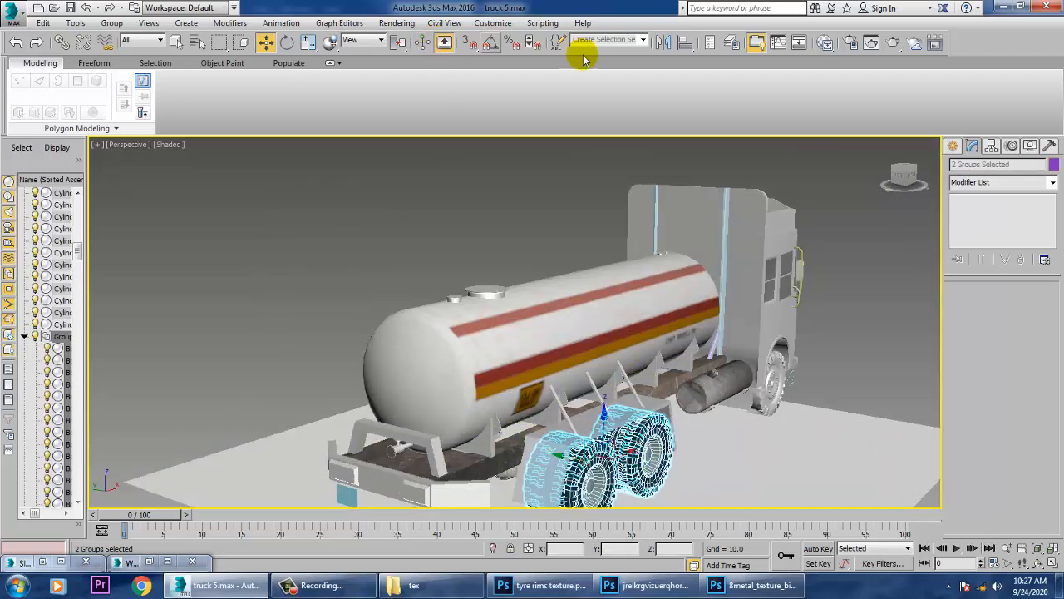
pyautogui.click(663, 43)
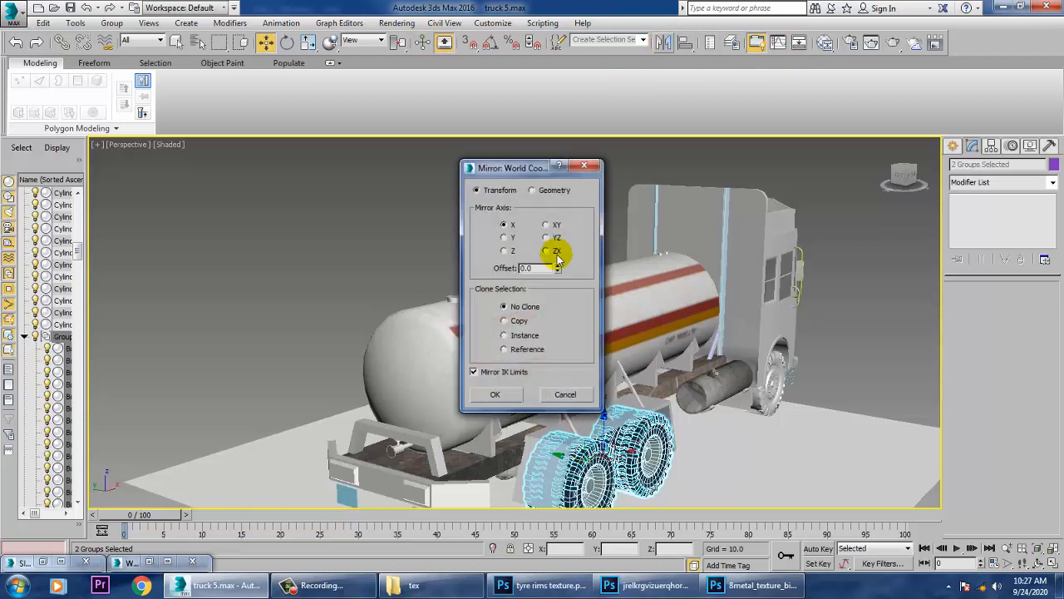
pyautogui.click(503, 238)
pyautogui.click(504, 321)
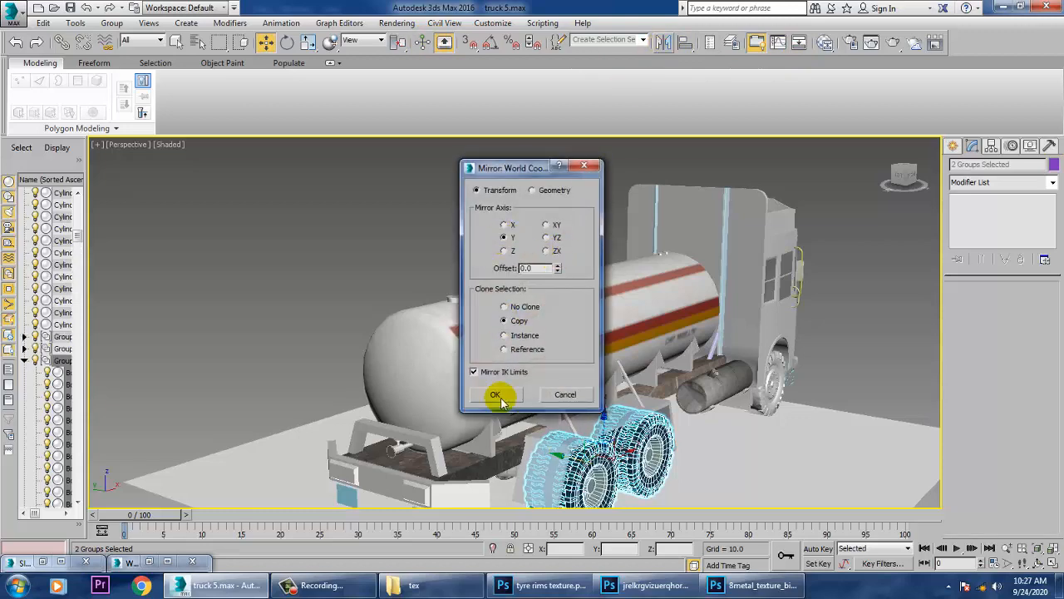
pyautogui.click(495, 394)
# - Move the mirrored wheel pair along Y to the truck's opposite side, then about 11.5 units inward onto the hub bolts
pyautogui.moveTo(581, 464); pyautogui.dragTo(486, 411)
pyautogui.keyDown('alt'); pyautogui.moveTo(653, 396); pyautogui.dragTo(564, 293, button='middle'); pyautogui.keyUp('alt')
pyautogui.scroll(4, 465, 286)
pyautogui.keyDown('alt'); pyautogui.moveTo(470, 287); pyautogui.dragTo(486, 312, button='middle'); pyautogui.keyUp('alt')
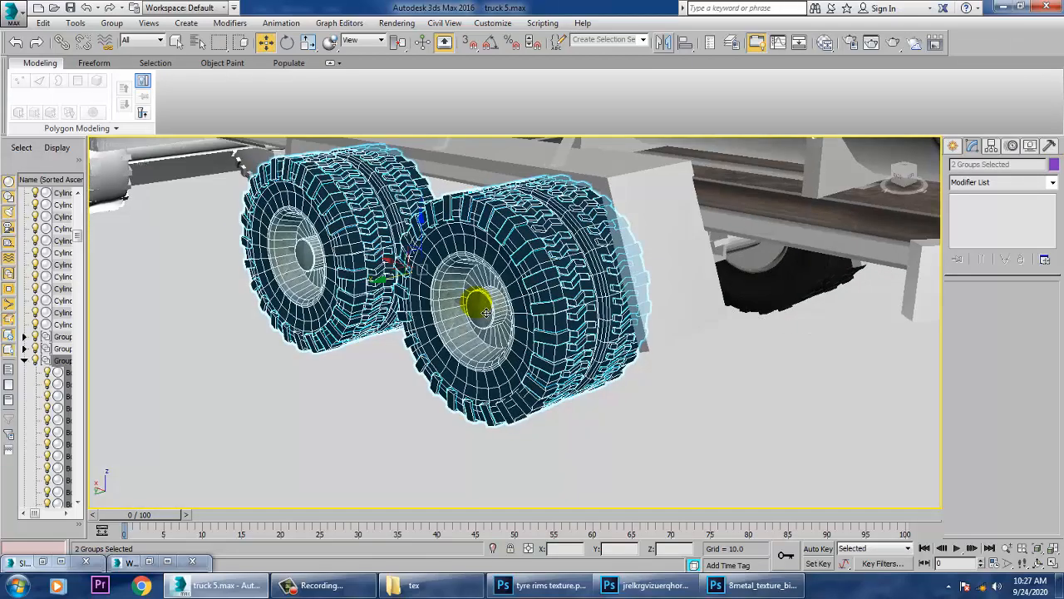
pyautogui.moveTo(387, 289); pyautogui.dragTo(430, 289)
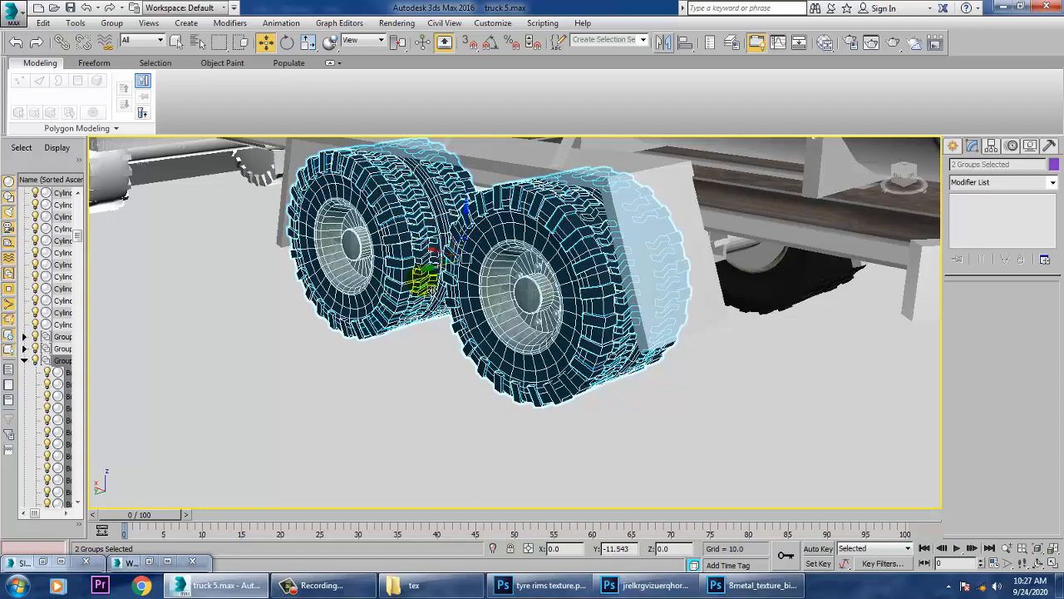
pyautogui.keyDown('alt'); pyautogui.moveTo(428, 297); pyautogui.dragTo(481, 290, button='middle'); pyautogui.keyUp('alt')
pyautogui.scroll(5, 463, 291)
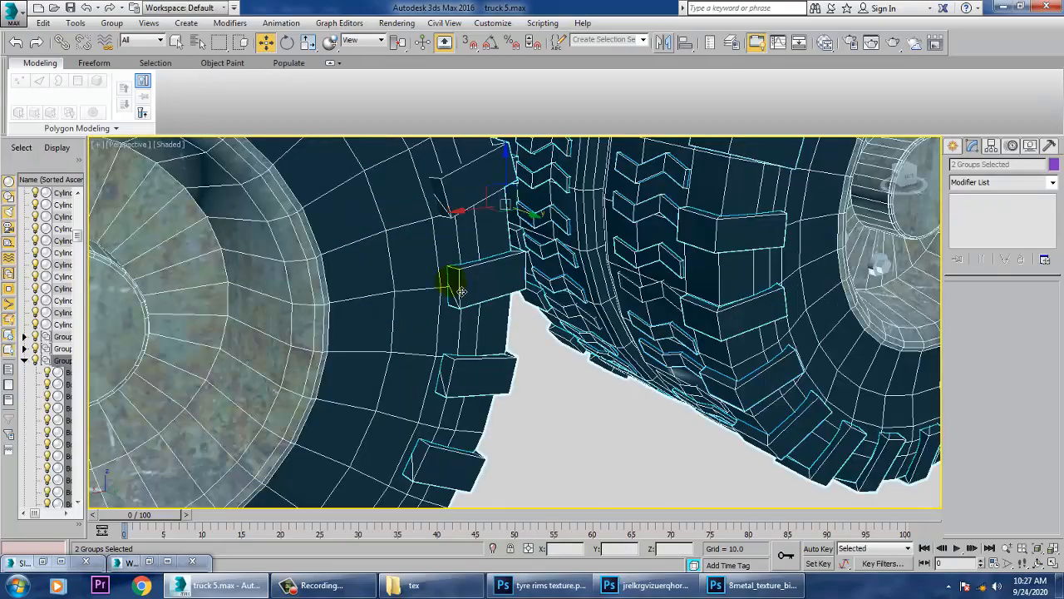
pyautogui.keyDown('alt'); pyautogui.moveTo(763, 298); pyautogui.dragTo(511, 340, button='middle'); pyautogui.keyUp('alt')
pyautogui.scroll(-5, 566, 280)
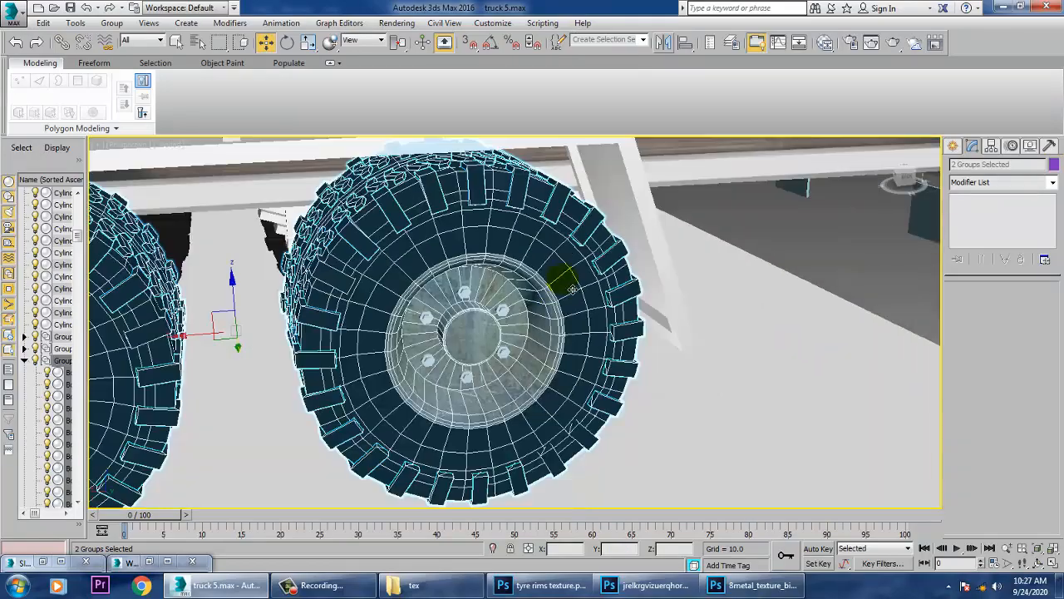
# - Examine the mirrored rear wheel pair and how its rims sit against the hub bolts
pyautogui.keyDown('alt'); pyautogui.moveTo(566, 280); pyautogui.dragTo(613, 364, button='middle'); pyautogui.keyUp('alt')
pyautogui.scroll(-5, 487, 278)
pyautogui.scroll(2, 537, 280)
pyautogui.click(830, 360)
pyautogui.scroll(2, 565, 395)
pyautogui.scroll(3, 612, 364)
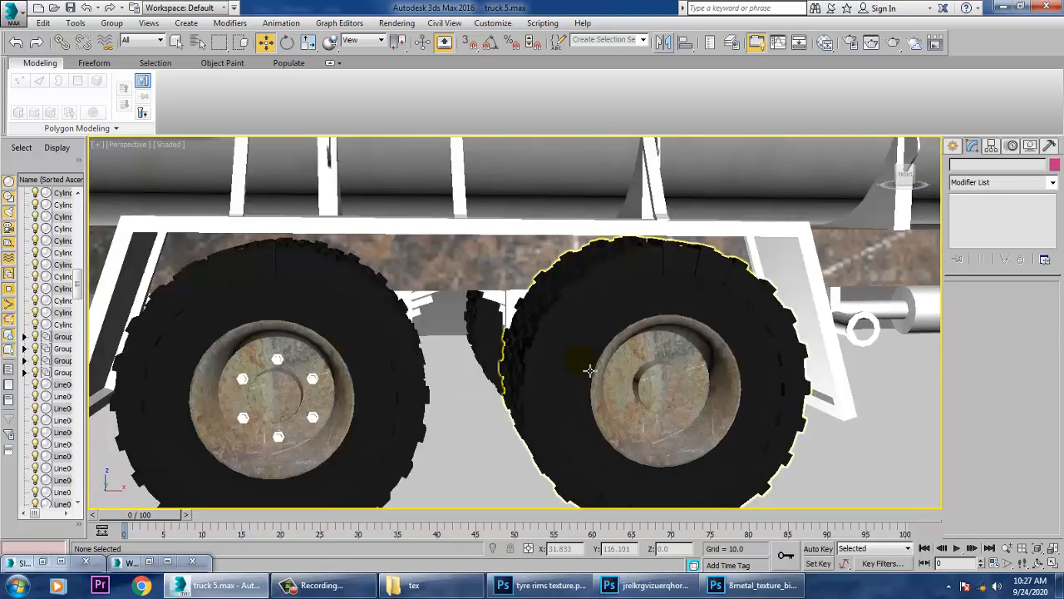
pyautogui.click(689, 388)
pyautogui.scroll(5, 690, 388)
pyautogui.scroll(-8, 582, 383)
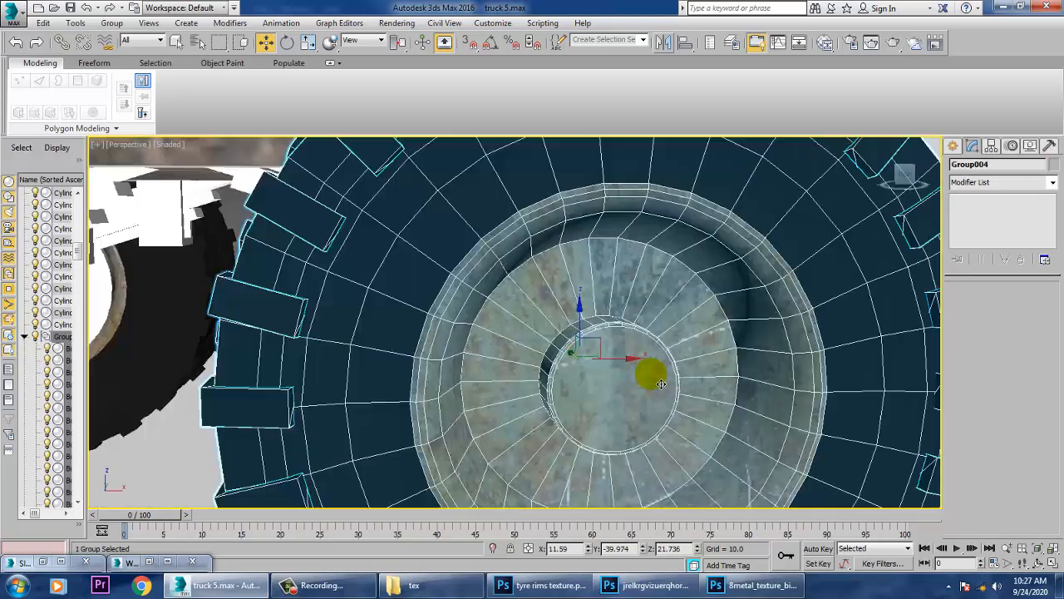
pyautogui.scroll(7, 416, 382)
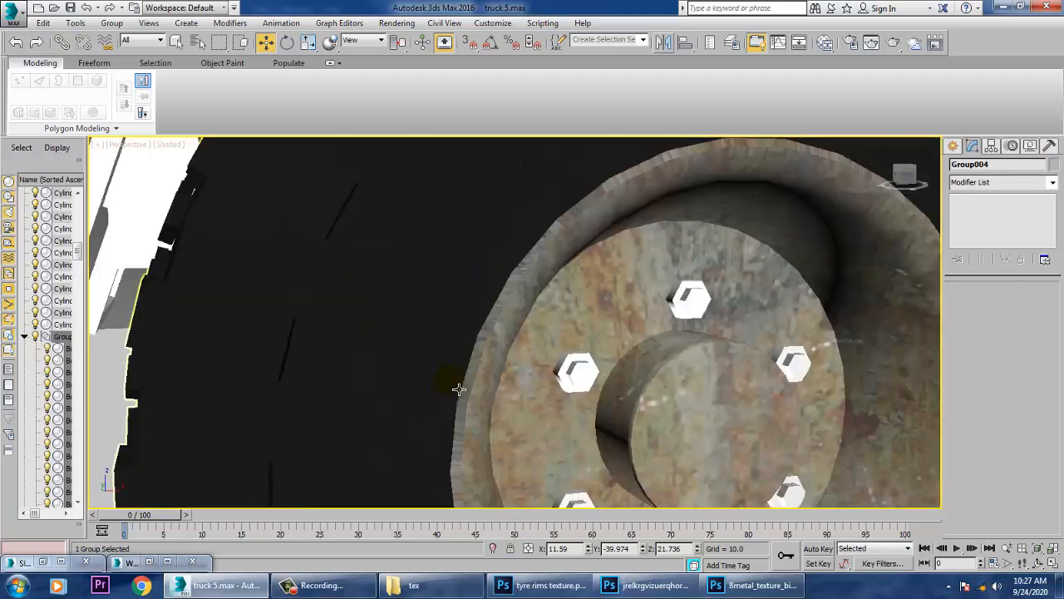
# - Select the rearmost wheel's uppermost hub bolt, create a new VRayMtl and start adding a Bitmap to its Diffuse
pyautogui.click(669, 318)
pyautogui.scroll(-7, 740, 340)
pyautogui.scroll(1, 656, 335)
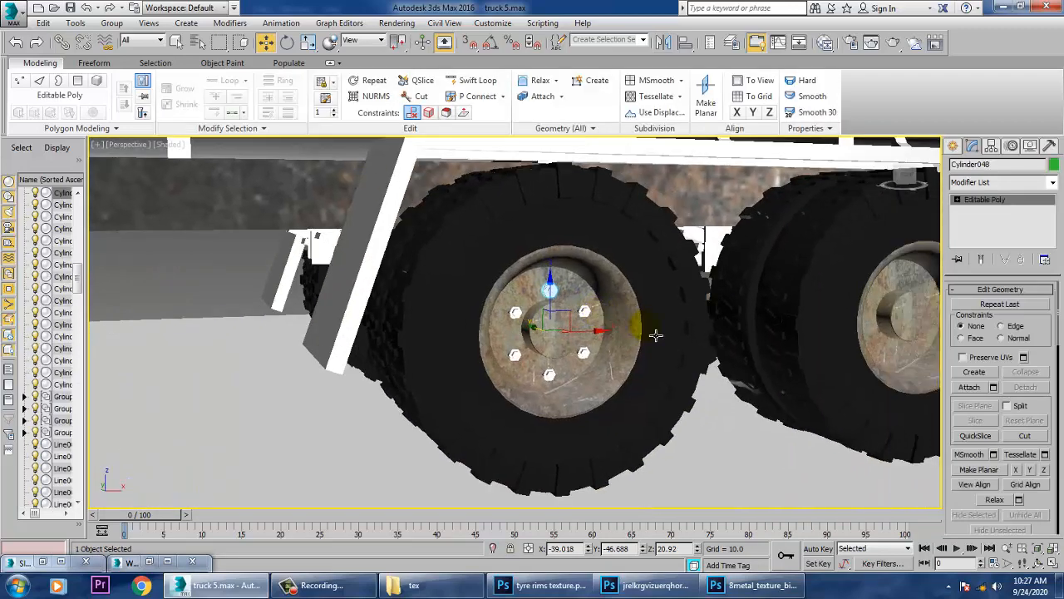
pyautogui.scroll(10, 604, 345)
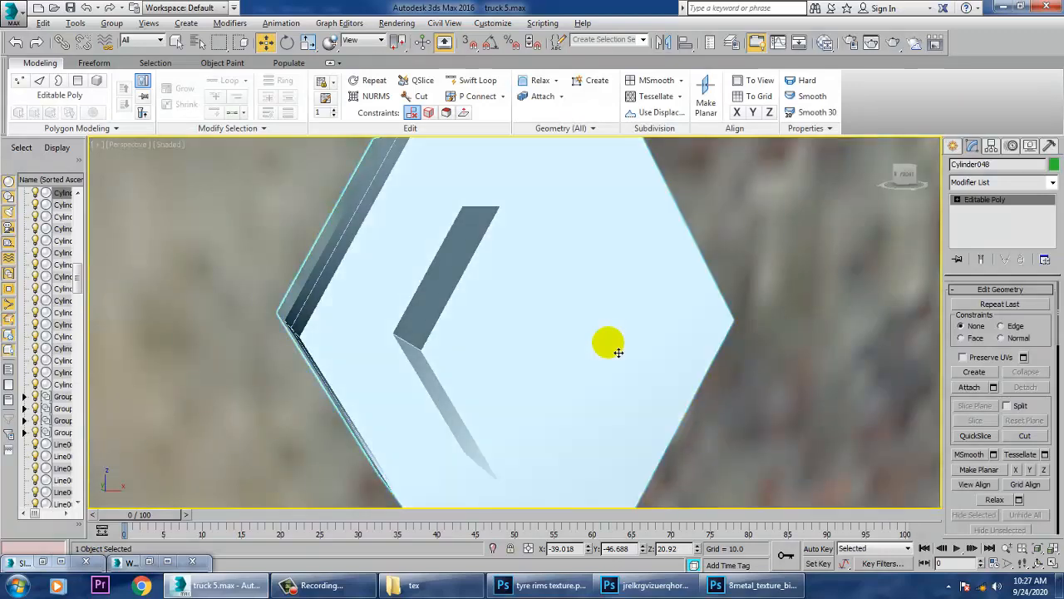
pyautogui.scroll(-2, 604, 349)
pyautogui.press('m')
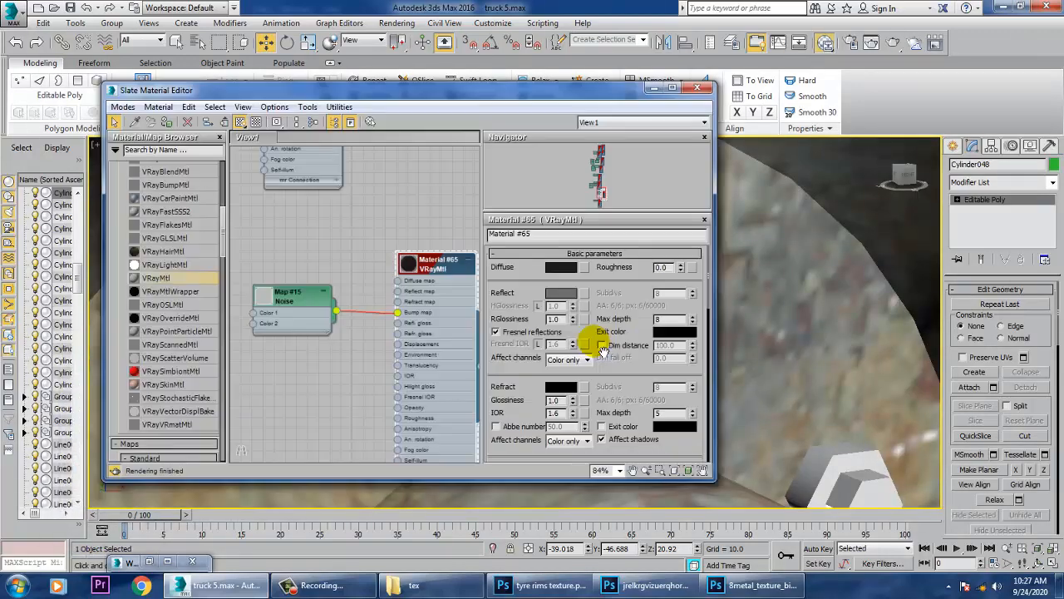
pyautogui.moveTo(325, 387); pyautogui.dragTo(265, 143, button='middle')
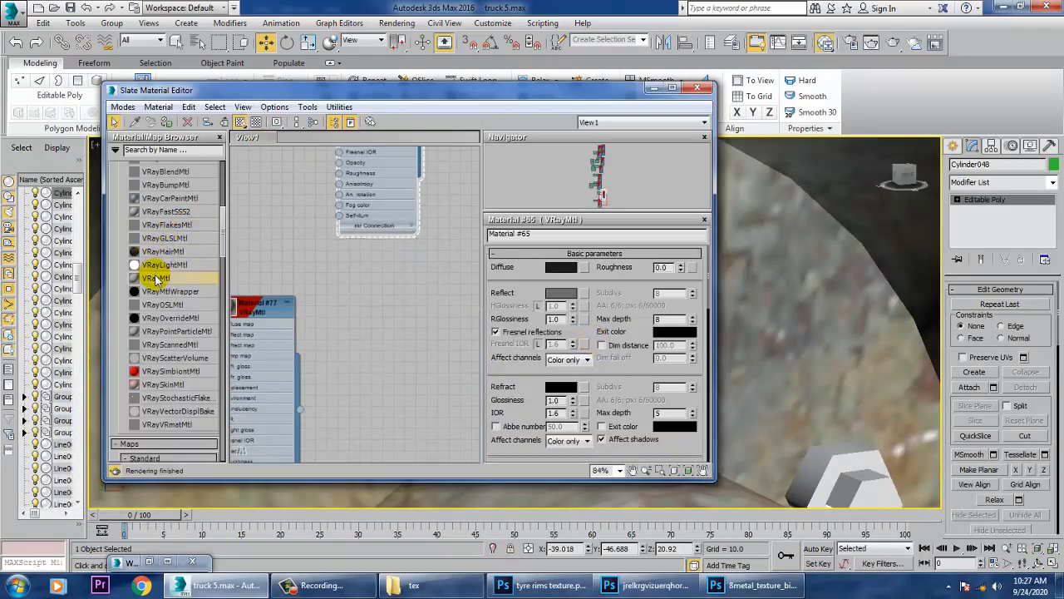
pyautogui.moveTo(392, 318); pyautogui.dragTo(388, 315)
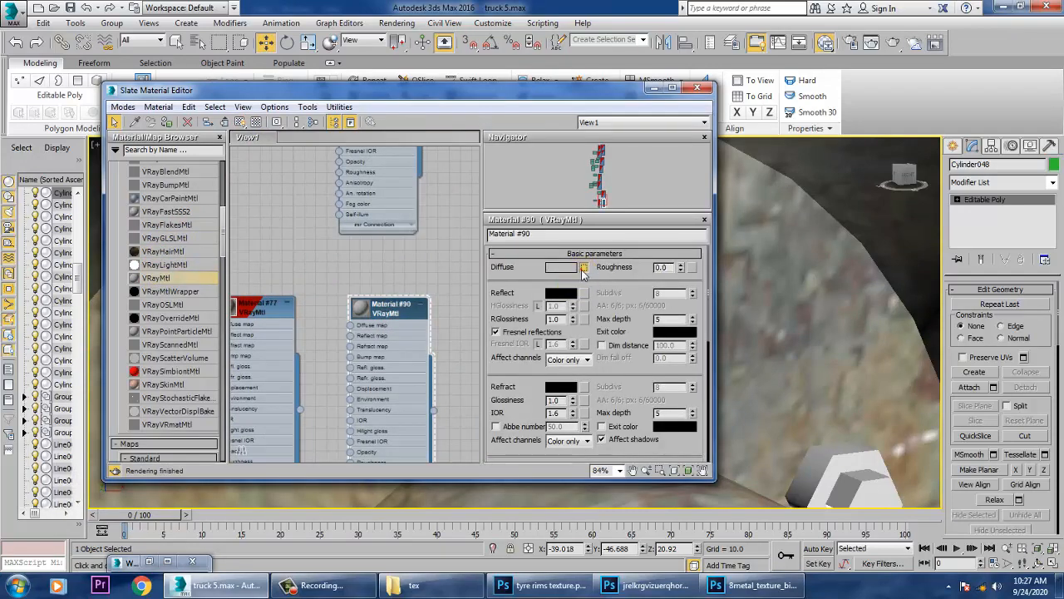
pyautogui.click(584, 267)
pyautogui.doubleClick(428, 143)
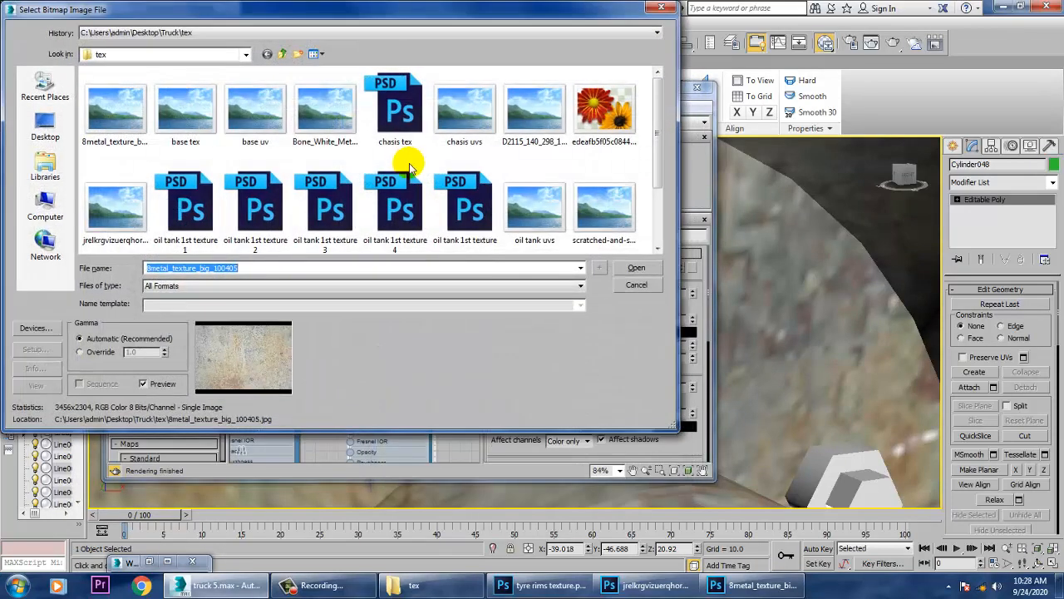
# - Preview the images in the tex folder to find a suitable metal texture for the bolts
pyautogui.click(126, 110)
pyautogui.click(185, 109)
pyautogui.click(254, 110)
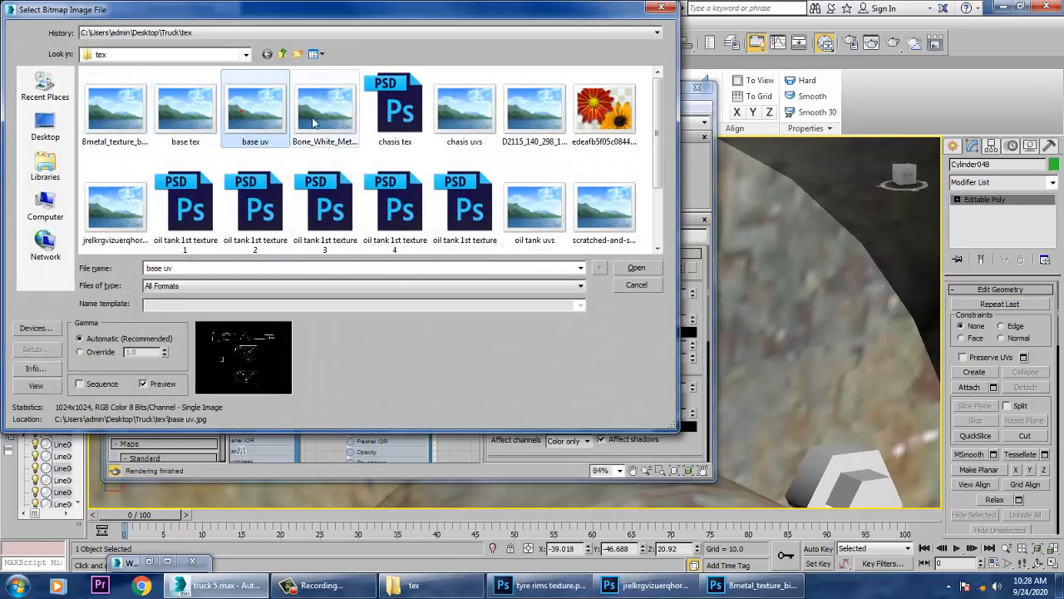
pyautogui.click(320, 117)
pyautogui.click(464, 108)
pyautogui.click(527, 115)
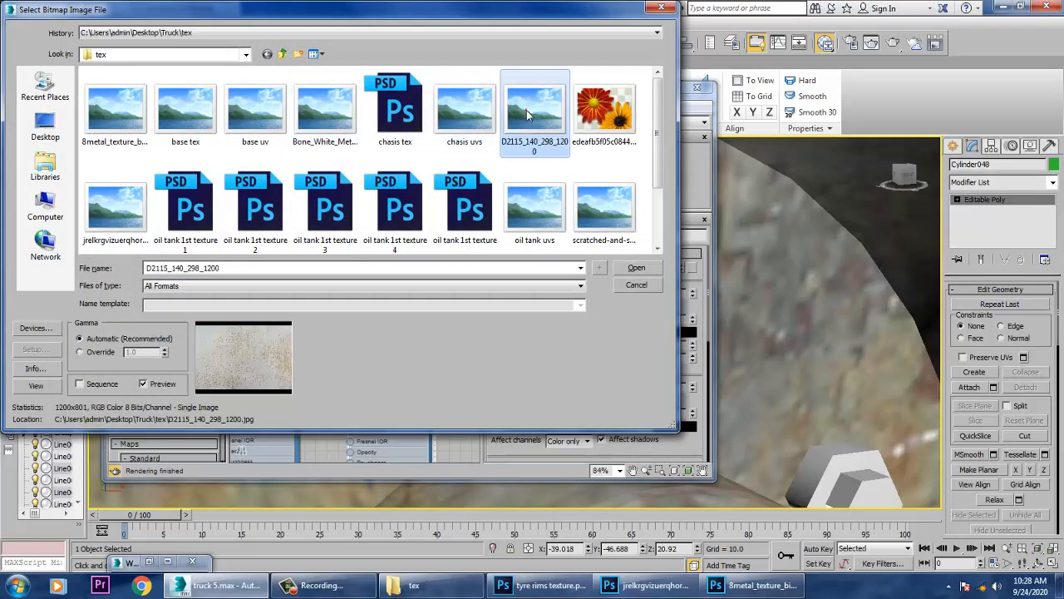
pyautogui.click(540, 195)
pyautogui.click(624, 206)
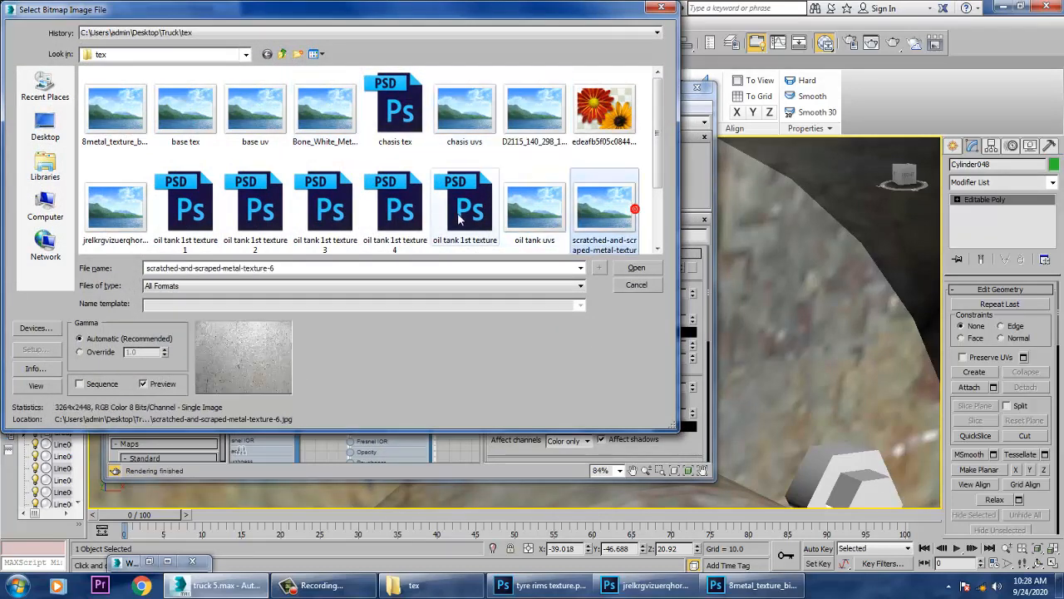
pyautogui.scroll(-1, 283, 204)
pyautogui.click(115, 214)
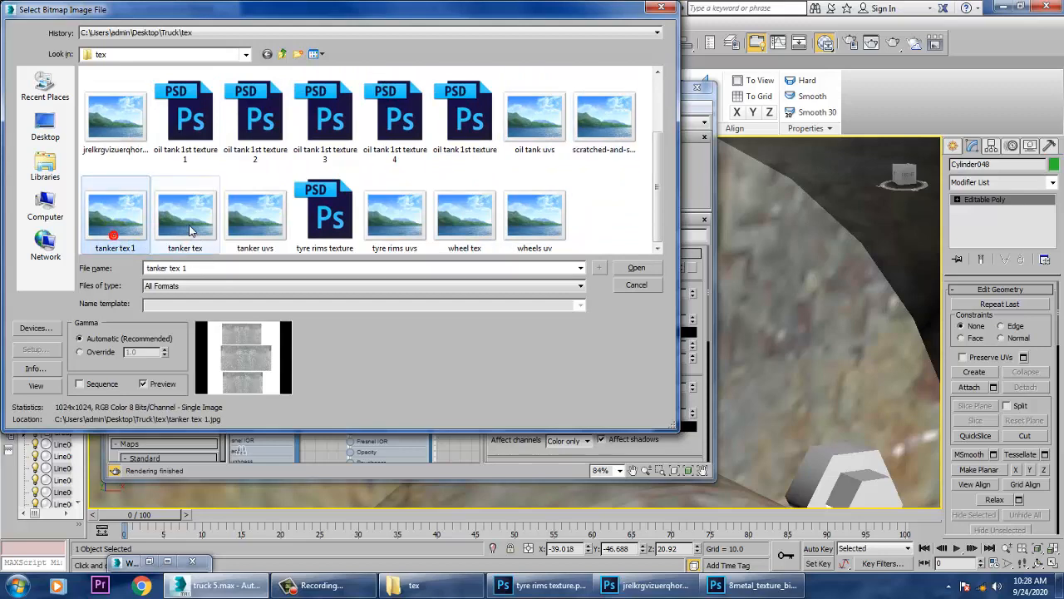
pyautogui.click(185, 214)
pyautogui.click(278, 233)
pyautogui.click(447, 230)
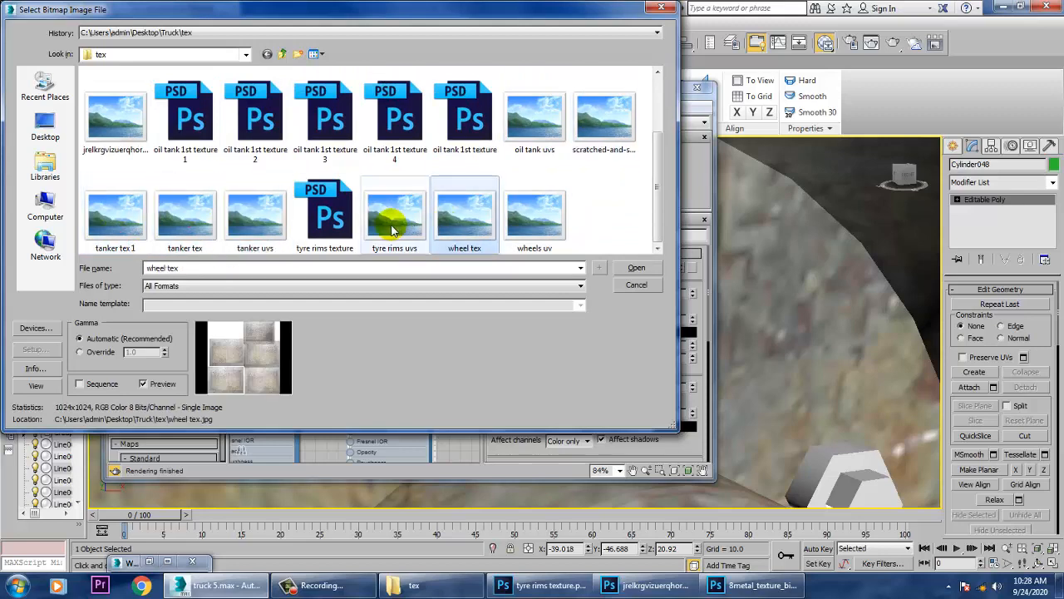
pyautogui.click(532, 221)
pyautogui.scroll(1, 164, 176)
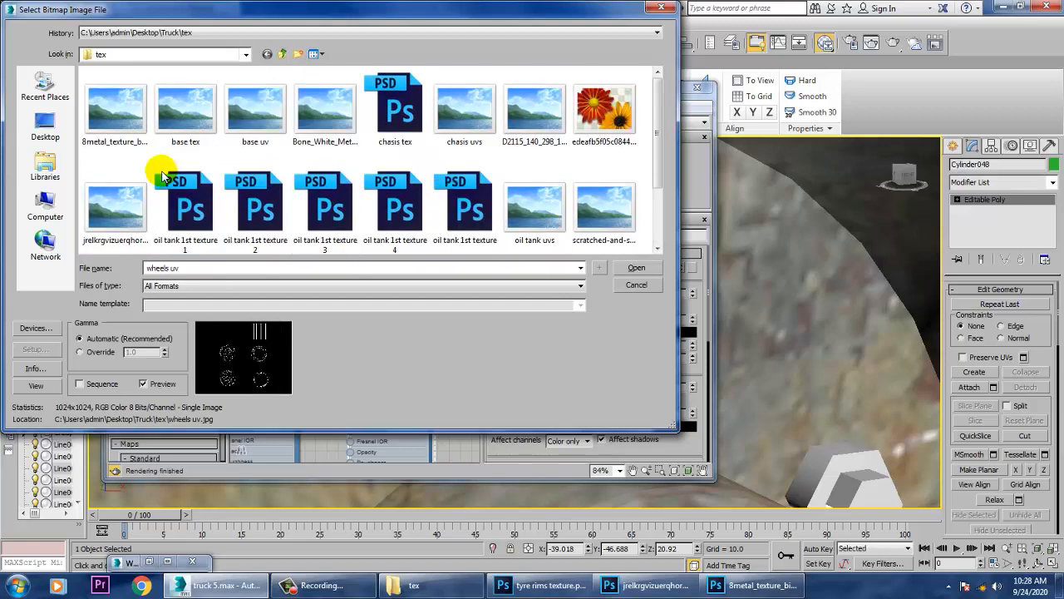
pyautogui.click(126, 113)
pyautogui.click(198, 109)
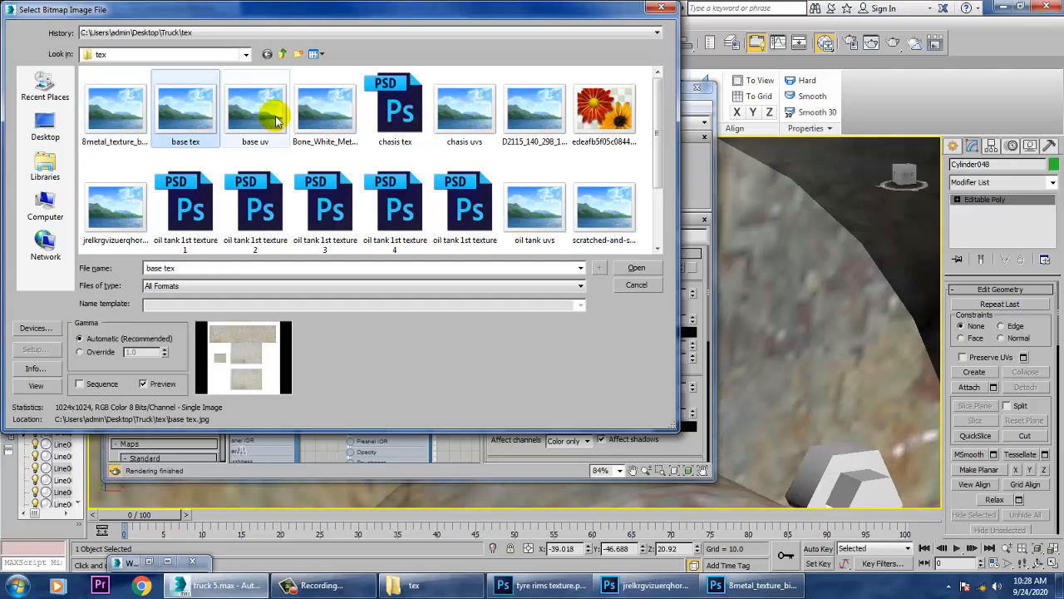
pyautogui.click(259, 112)
pyautogui.click(325, 110)
pyautogui.click(471, 110)
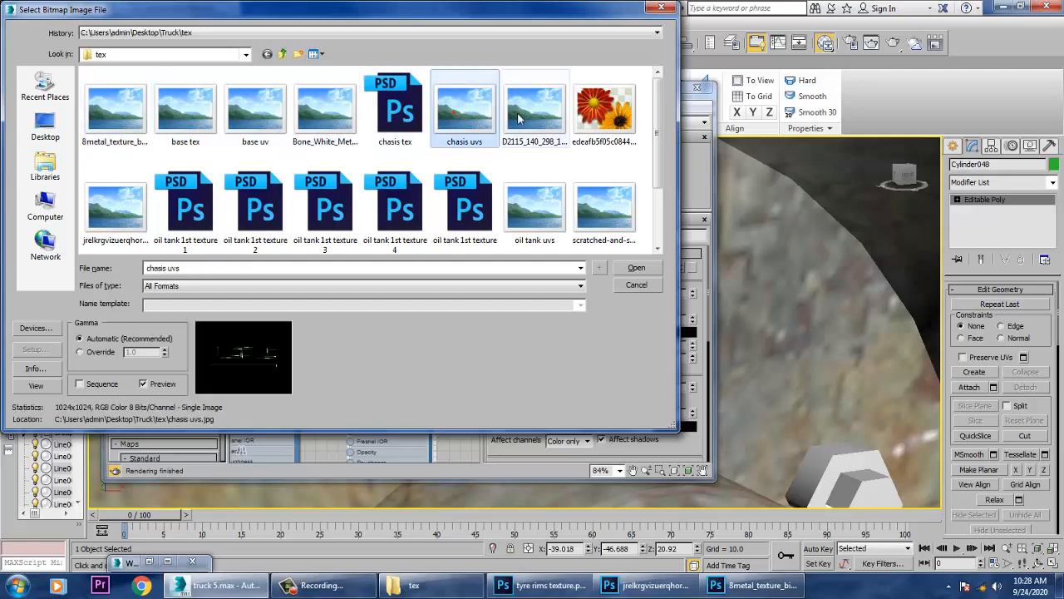
pyautogui.click(519, 118)
# - Load edeafb5f05c0844a2c7fa93c538cbf94.png as the diffuse bitmap, assign the material to the selected bolt and show it shaded in the viewport
pyautogui.click(618, 119)
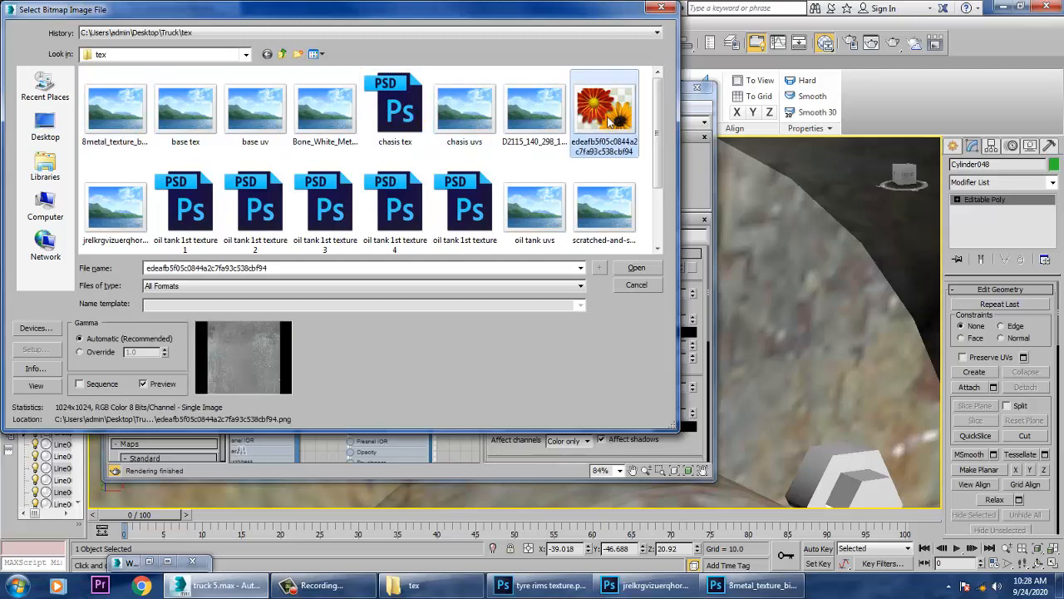
pyautogui.doubleClick(611, 122)
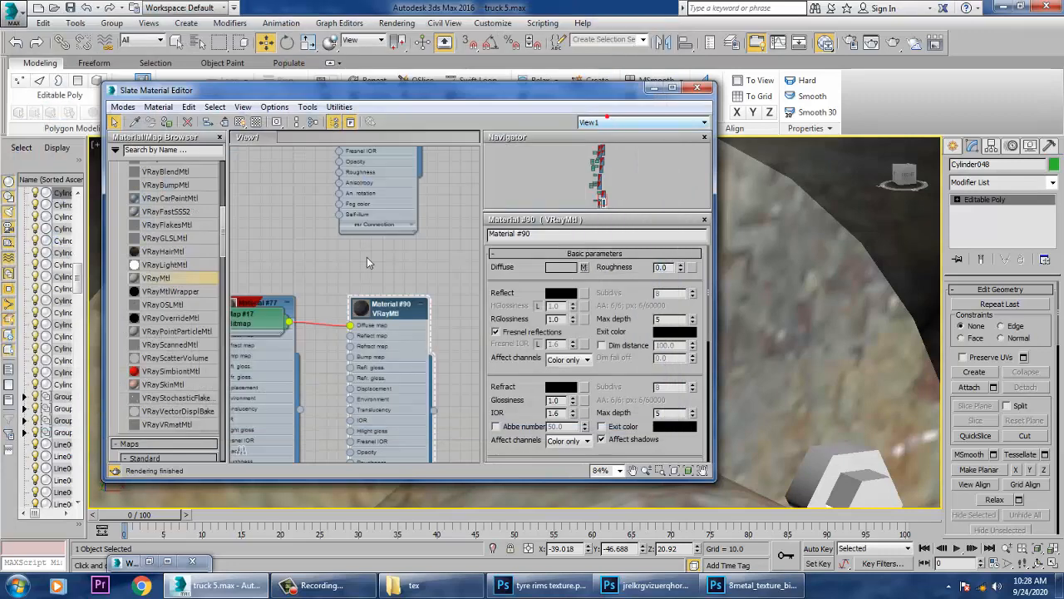
pyautogui.click(240, 122)
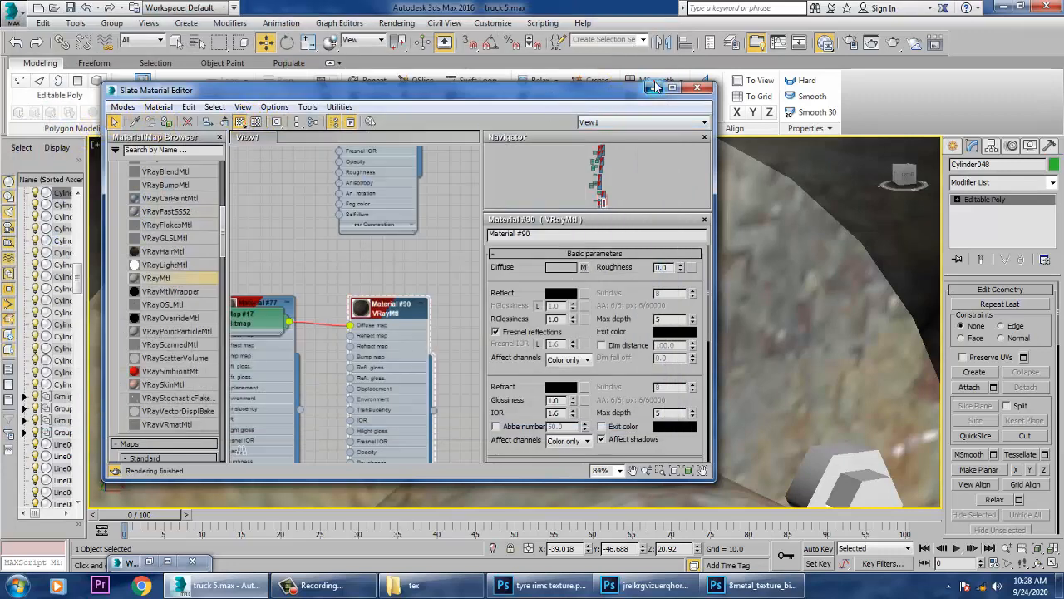
pyautogui.click(653, 87)
# - Apply a UVW Map modifier with Box mapping to the selected hub bolt
pyautogui.click(1008, 183)
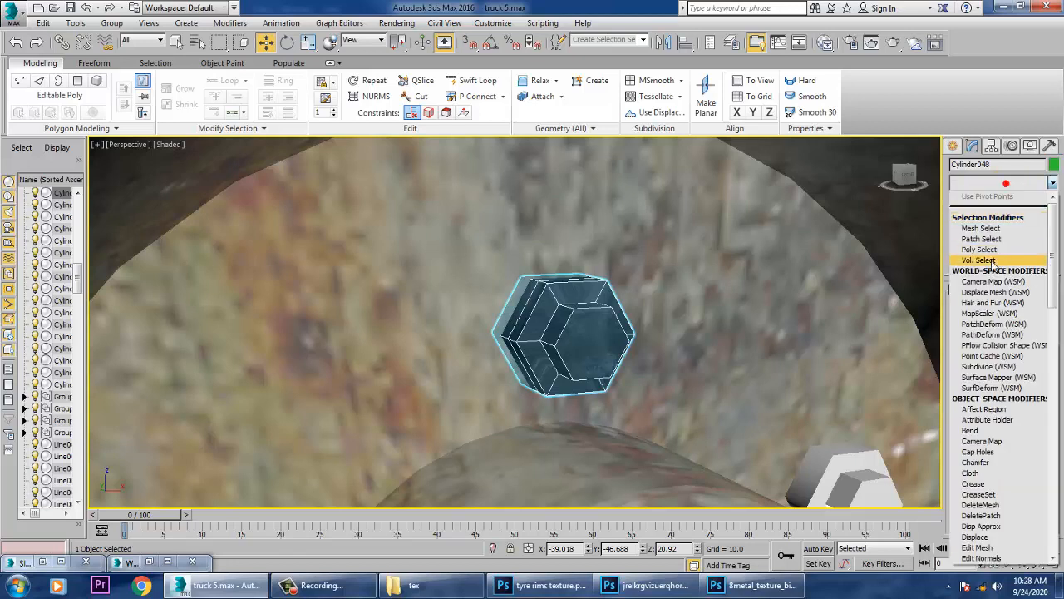
pyautogui.press('u')
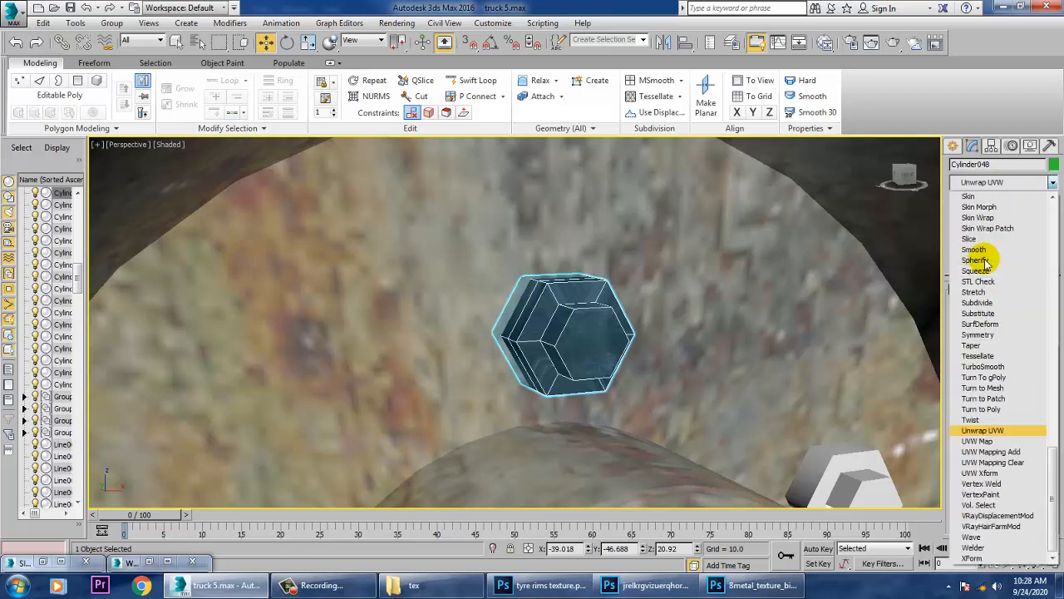
pyautogui.click(977, 442)
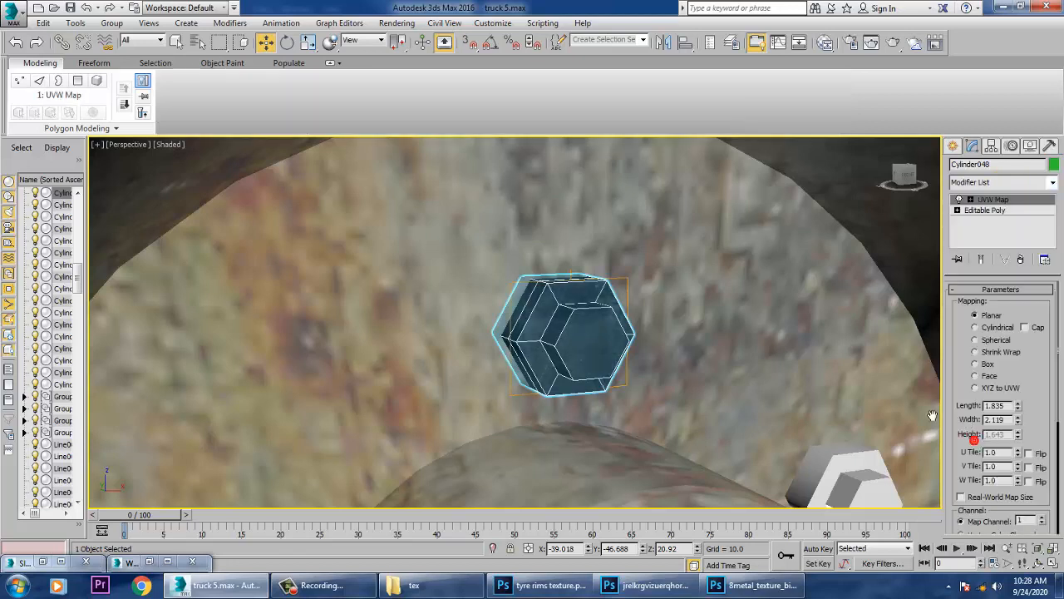
pyautogui.click(976, 327)
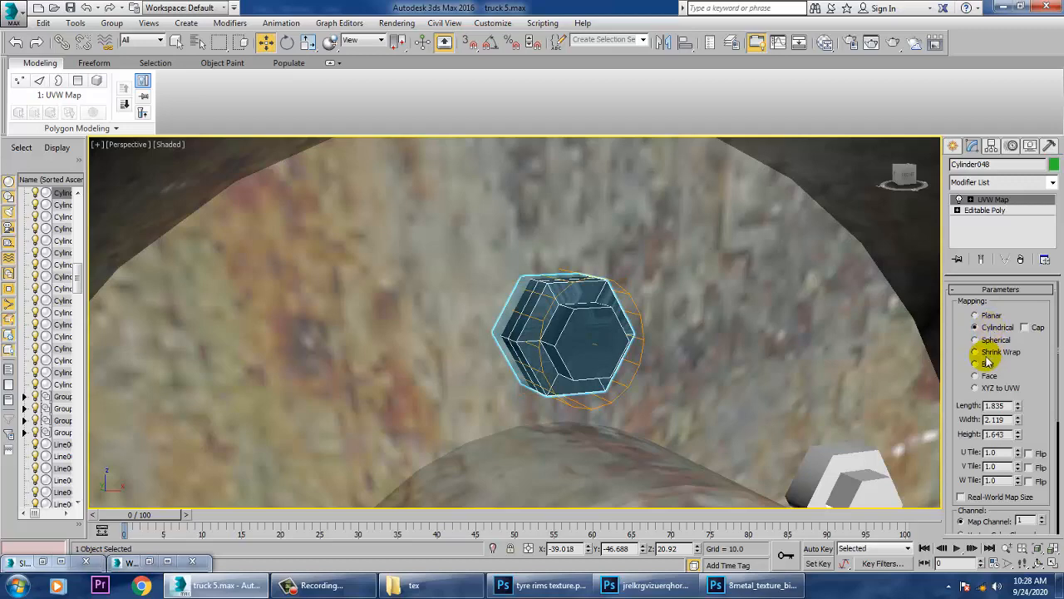
pyautogui.click(977, 365)
pyautogui.scroll(-8, 831, 375)
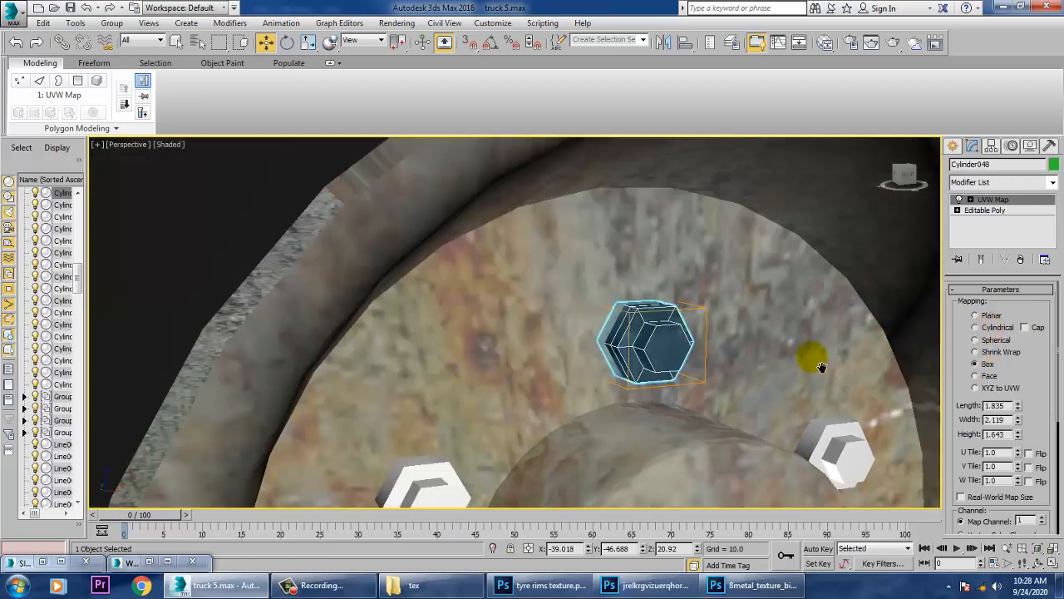
# - Select the rearmost wheel's other five hub bolts, assign the new metal VRayMtl to them and clear the selection
pyautogui.click(844, 399)
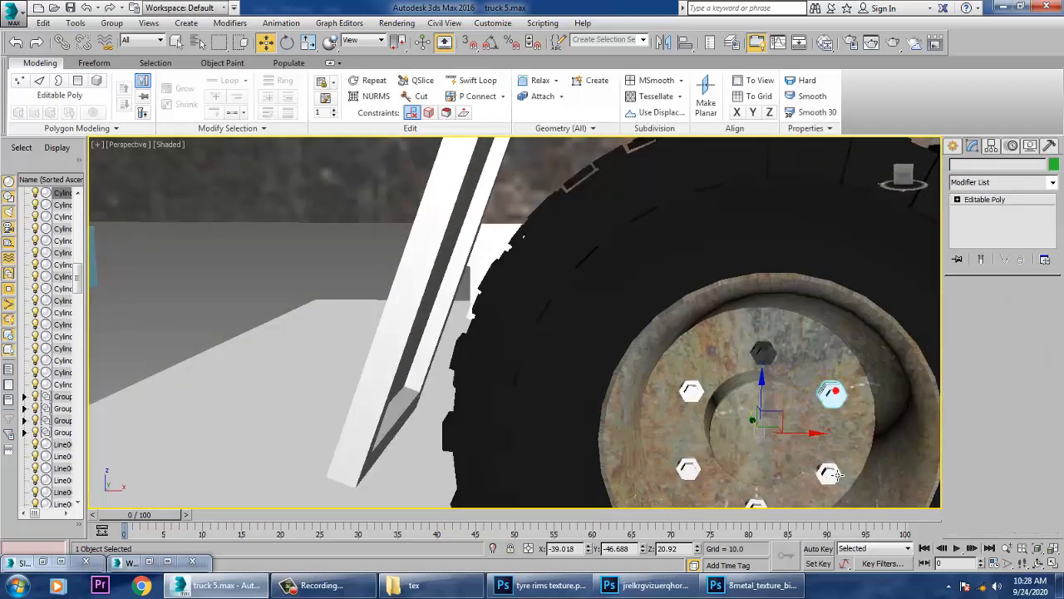
pyautogui.keyDown('ctrl'); pyautogui.click(827, 471); pyautogui.keyUp('ctrl')
pyautogui.keyDown('ctrl'); pyautogui.click(763, 511); pyautogui.keyUp('ctrl')
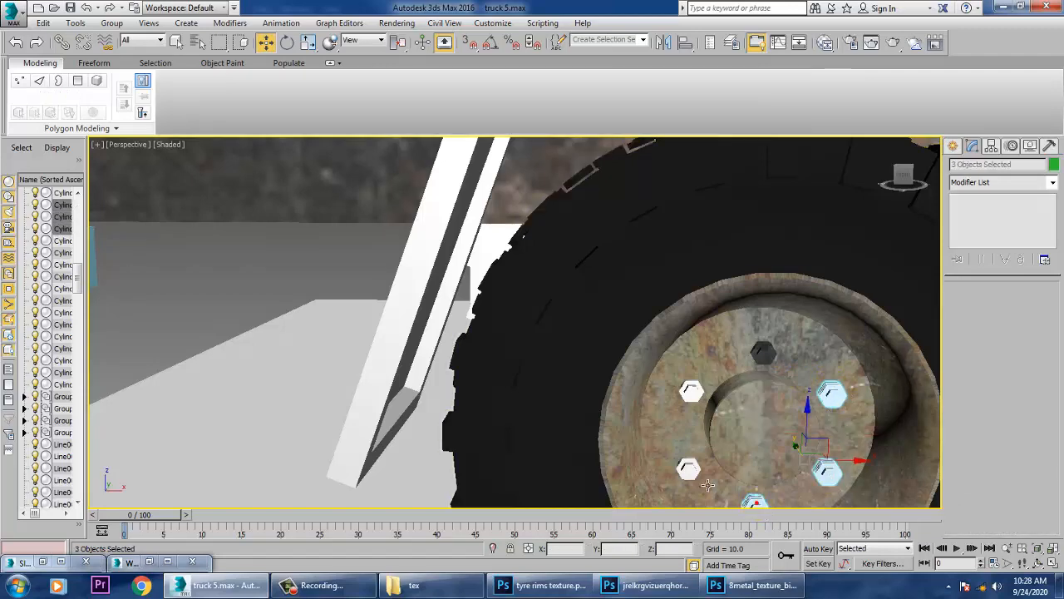
pyautogui.keyDown('ctrl'); pyautogui.click(691, 390); pyautogui.keyUp('ctrl')
pyautogui.keyDown('alt'); pyautogui.moveTo(691, 390); pyautogui.dragTo(693, 341, button='middle'); pyautogui.keyUp('alt')
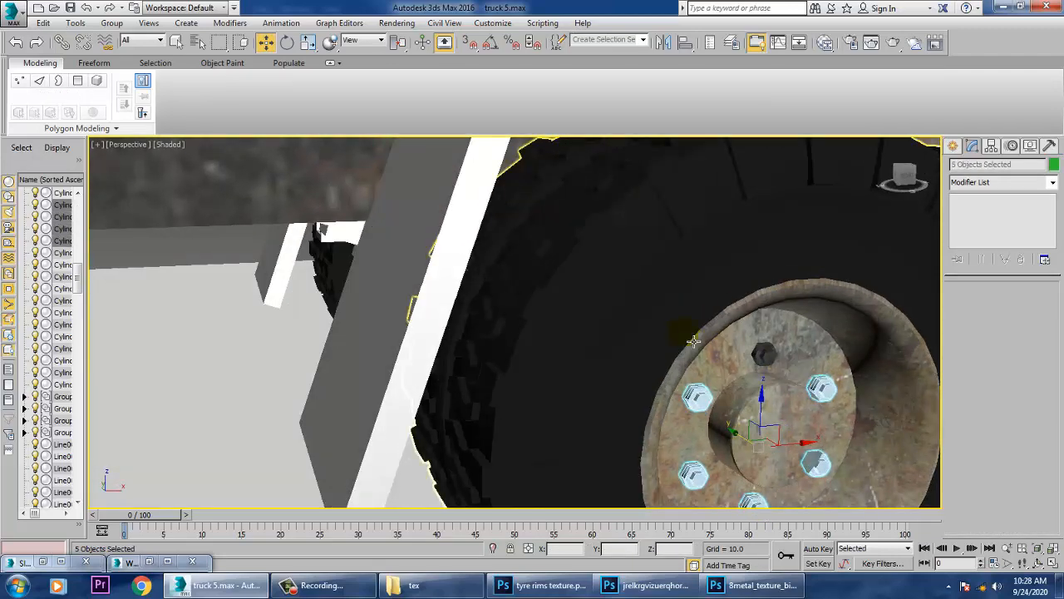
pyautogui.keyDown('alt'); pyautogui.moveTo(651, 306); pyautogui.dragTo(630, 292, button='middle'); pyautogui.keyUp('alt')
pyautogui.press('m')
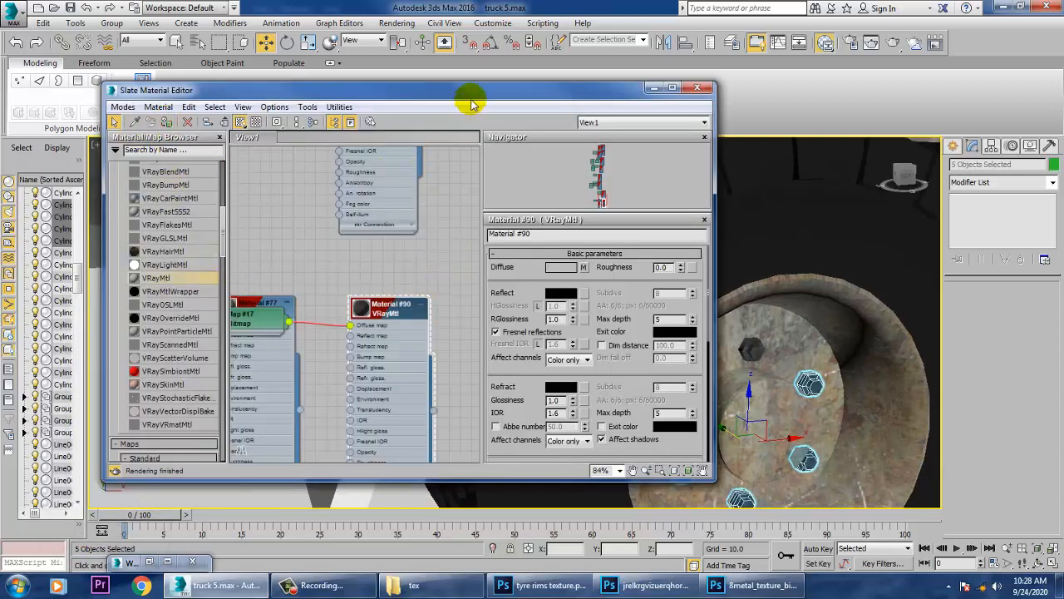
pyautogui.click(654, 88)
pyautogui.click(236, 245)
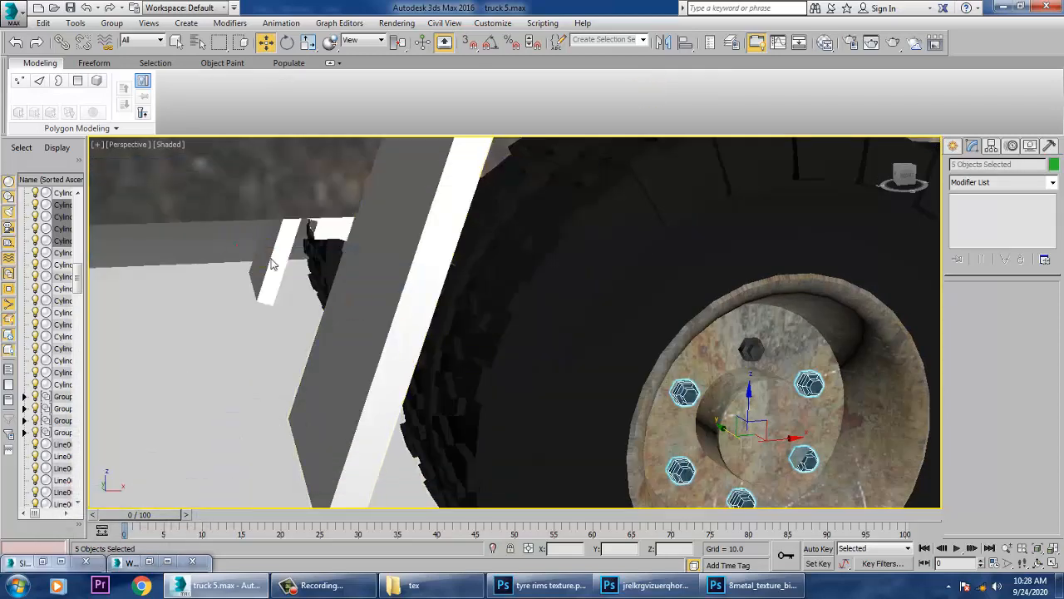
# - Select all six textured hub bolts of the rearmost wheel
pyautogui.scroll(5, 726, 407)
pyautogui.scroll(-8, 726, 407)
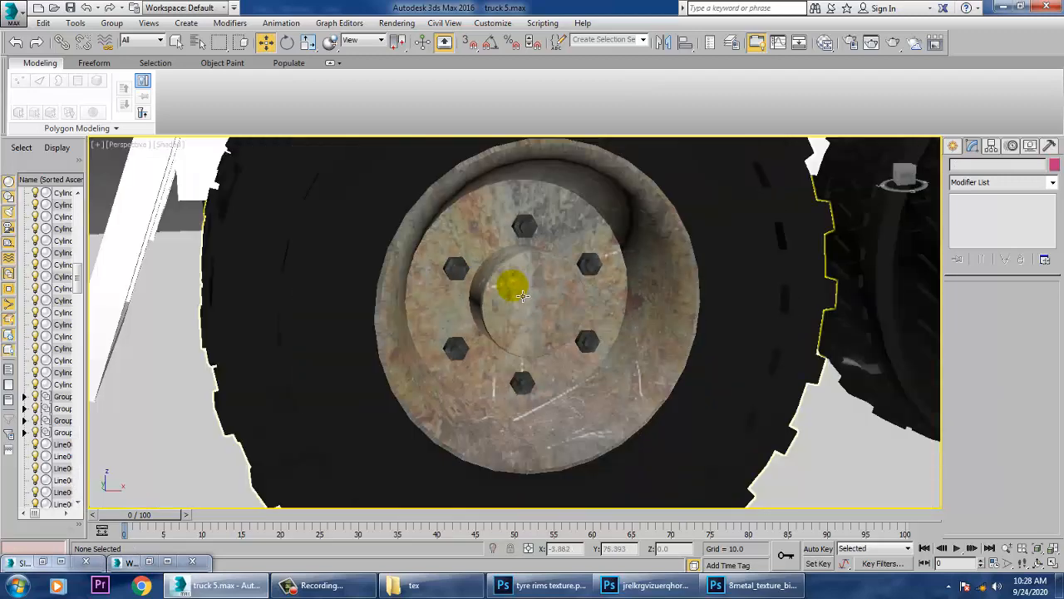
pyautogui.click(525, 229)
pyautogui.keyDown('ctrl'); pyautogui.click(588, 263); pyautogui.keyUp('ctrl')
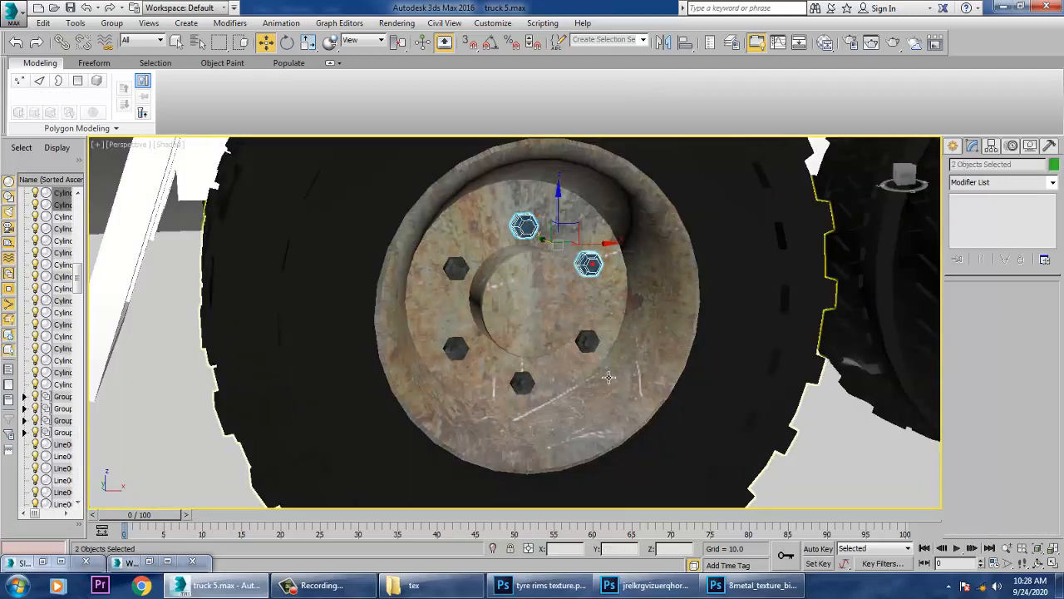
pyautogui.keyDown('ctrl'); pyautogui.click(587, 341); pyautogui.keyUp('ctrl')
pyautogui.keyDown('ctrl'); pyautogui.click(522, 382); pyautogui.keyUp('ctrl')
pyautogui.keyDown('ctrl'); pyautogui.click(456, 349); pyautogui.keyUp('ctrl')
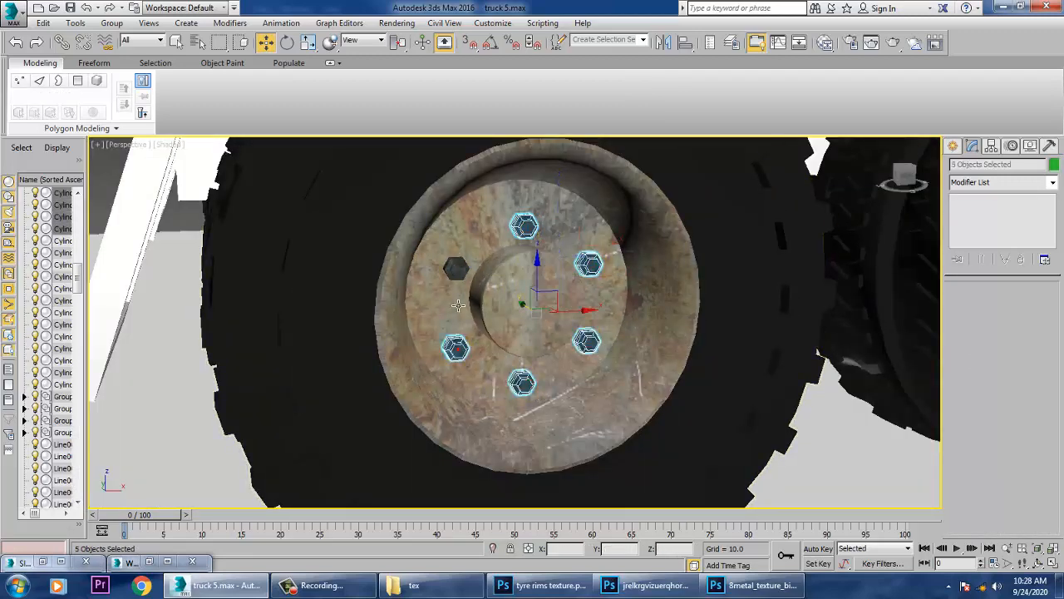
pyautogui.keyDown('ctrl'); pyautogui.click(456, 269); pyautogui.keyUp('ctrl')
# - Switch to a maximized Front view showing the selected bolts and the neighbouring rear wheel
pyautogui.scroll(-5, 480, 301)
pyautogui.scroll(-5, 481, 301)
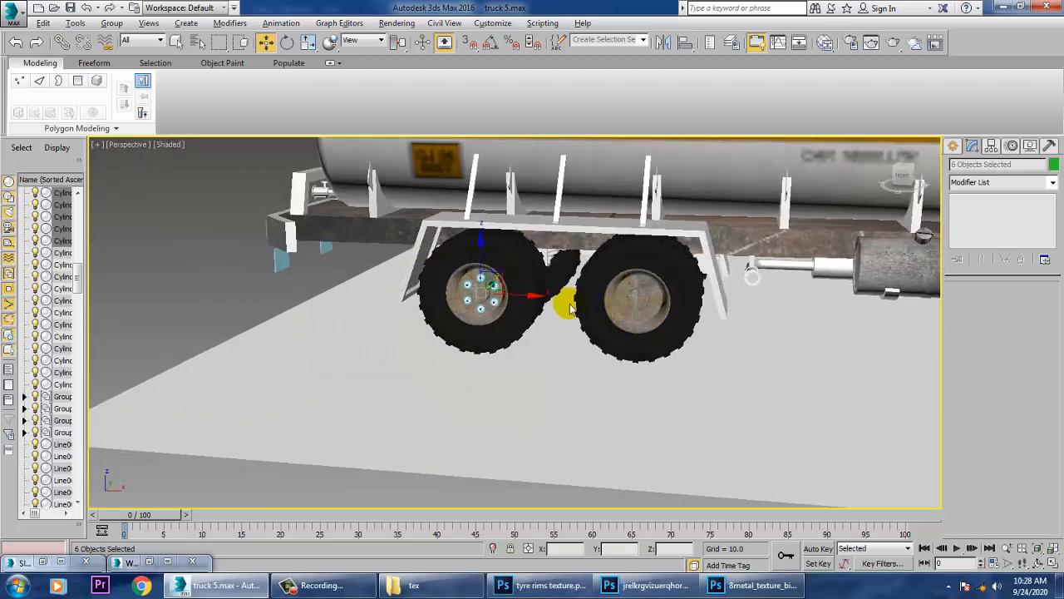
pyautogui.hotkey('alt', 'w')
pyautogui.rightClick(394, 376)
pyautogui.hotkey('alt', 'w')
pyautogui.moveTo(387, 379); pyautogui.dragTo(246, 368, button='middle')
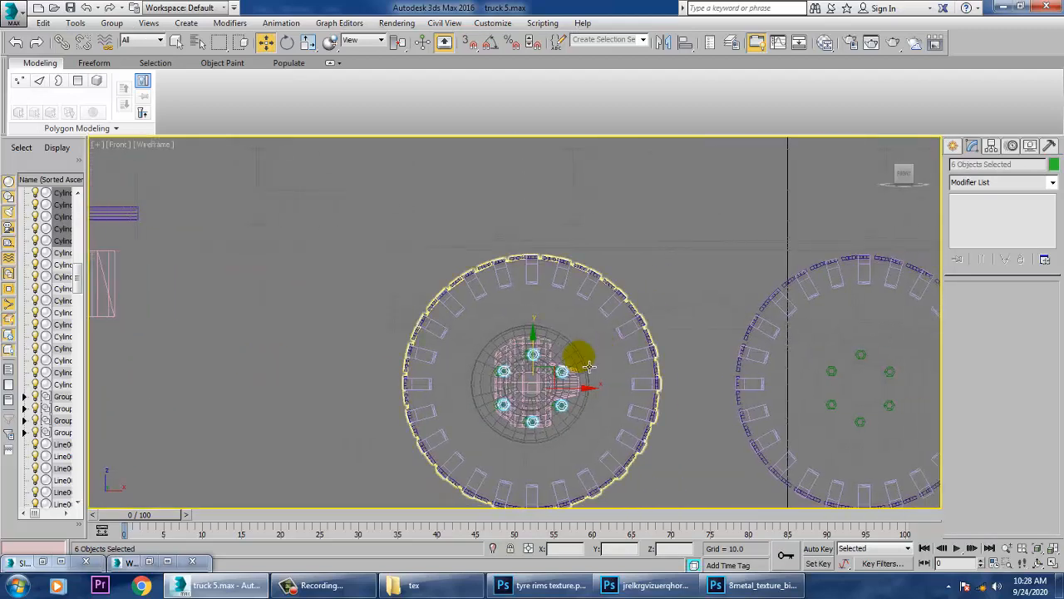
# - Clone the six selected hub bolts as one Copy onto the neighbouring rear wheel in Front view, and return to Perspective
pyautogui.scroll(2, 655, 378)
pyautogui.moveTo(655, 379); pyautogui.dragTo(323, 400, button='middle')
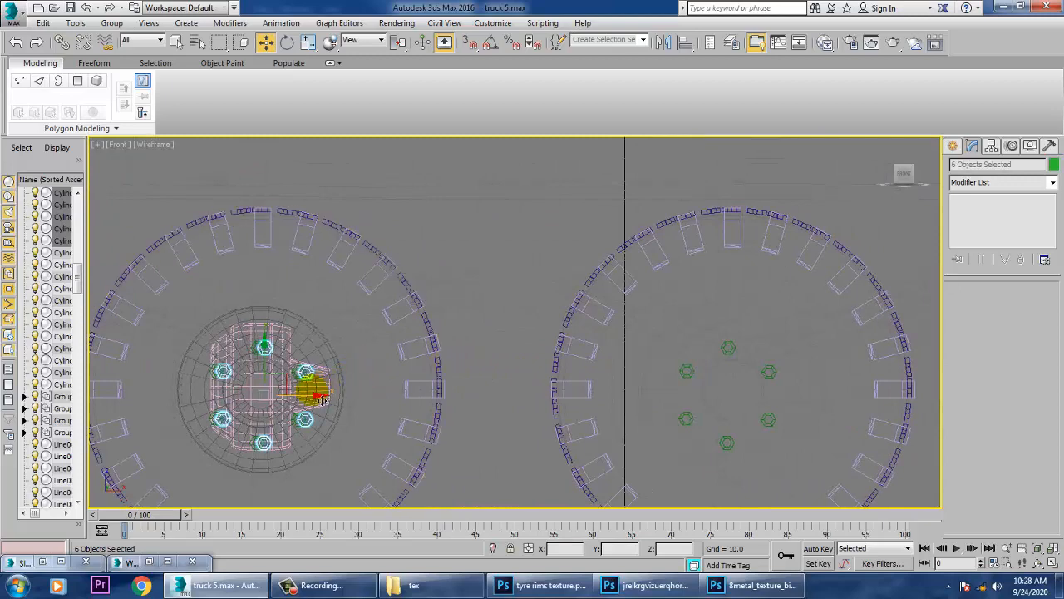
pyautogui.moveTo(323, 403)
pyautogui.mouseDown()
pyautogui.moveTo(670, 398)
pyautogui.moveTo(775, 426)
pyautogui.mouseUp()
pyautogui.click(522, 352)
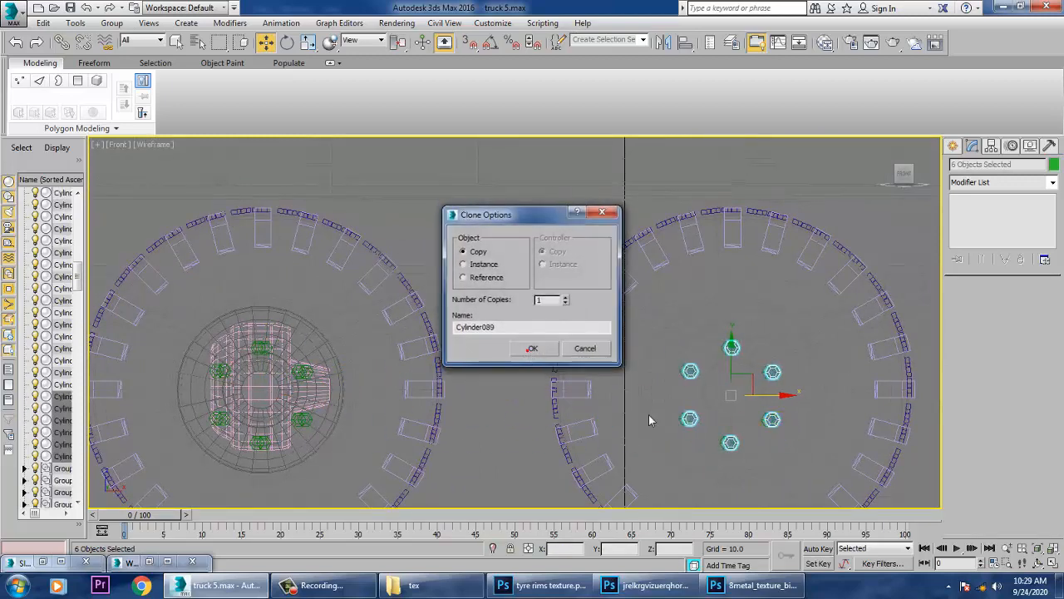
pyautogui.hotkey('alt', 'w')
pyautogui.rightClick(806, 444)
pyautogui.press('z')
pyautogui.keyDown('alt'); pyautogui.moveTo(790, 402); pyautogui.dragTo(798, 426, button='middle'); pyautogui.keyUp('alt')
pyautogui.scroll(-8, 801, 413)
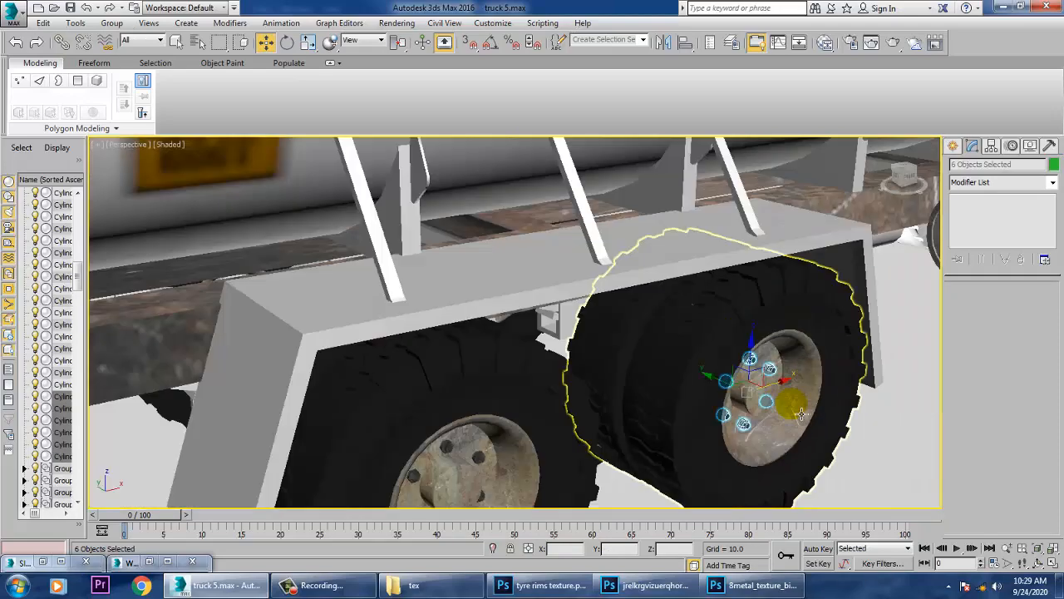
# - Select all six untextured hub bolts of the rearmost wheel on the truck's opposite side
pyautogui.keyDown('alt'); pyautogui.moveTo(748, 404); pyautogui.dragTo(962, 387, button='middle'); pyautogui.keyUp('alt')
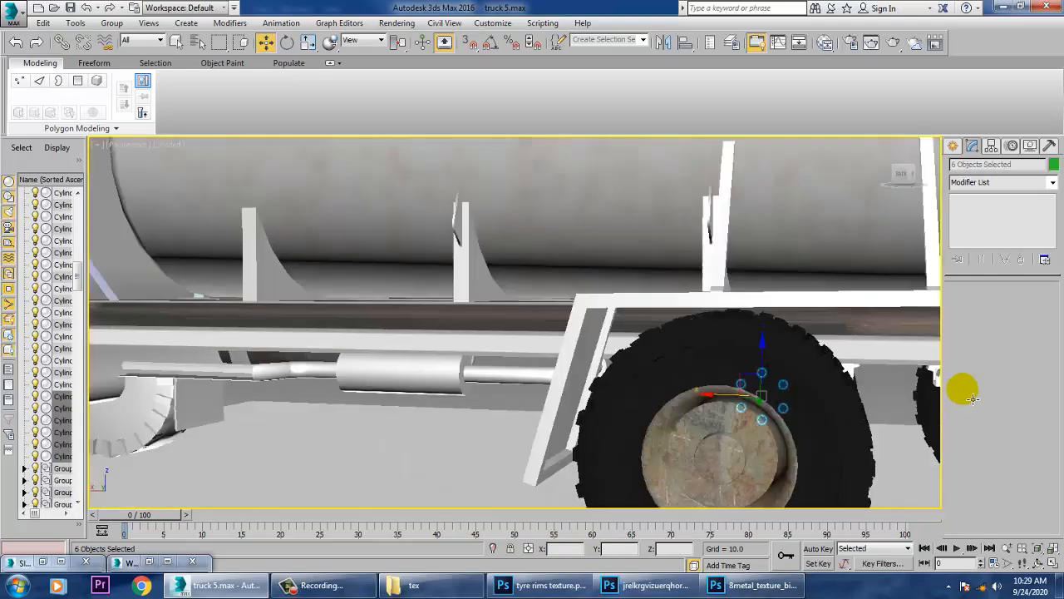
pyautogui.keyDown('alt'); pyautogui.moveTo(832, 396); pyautogui.dragTo(767, 351, button='middle'); pyautogui.keyUp('alt')
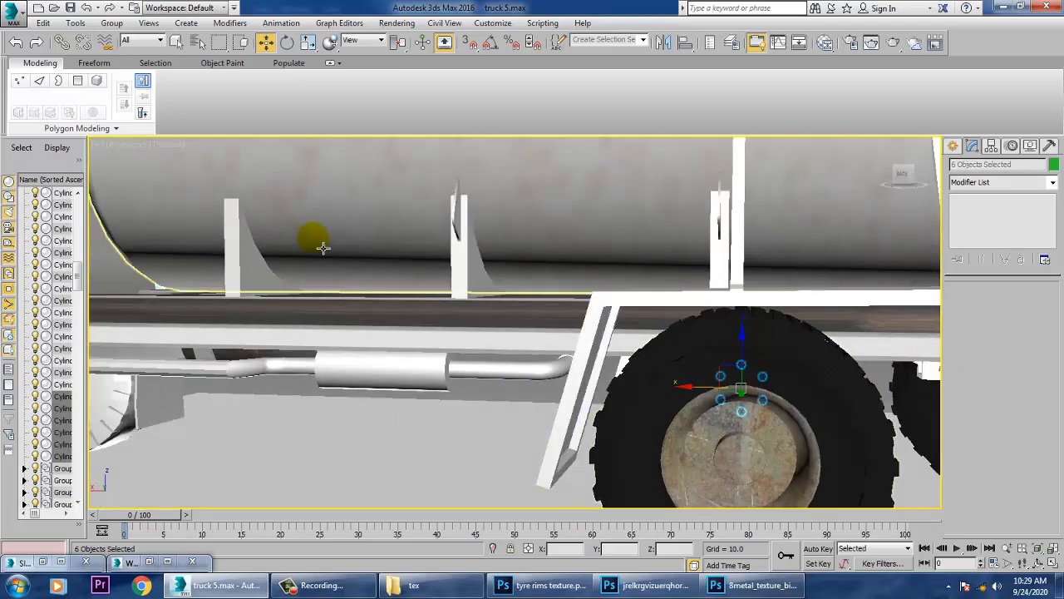
pyautogui.scroll(-5, 676, 321)
pyautogui.keyDown('alt'); pyautogui.moveTo(703, 339); pyautogui.dragTo(732, 359, button='middle'); pyautogui.keyUp('alt')
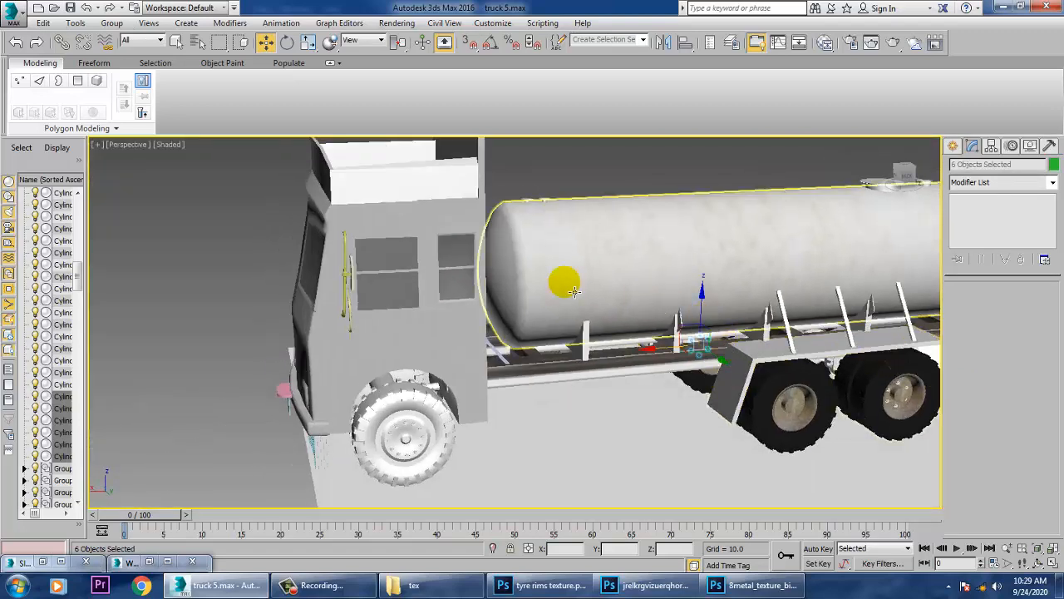
pyautogui.moveTo(599, 387); pyautogui.dragTo(397, 373, button='middle')
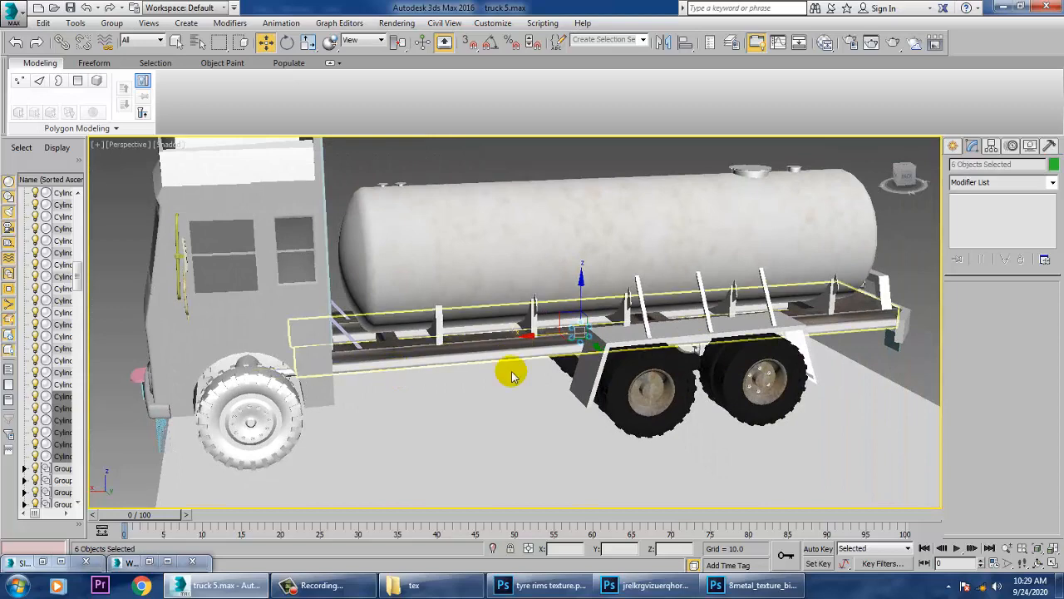
pyautogui.scroll(5, 724, 385)
pyautogui.scroll(8, 738, 397)
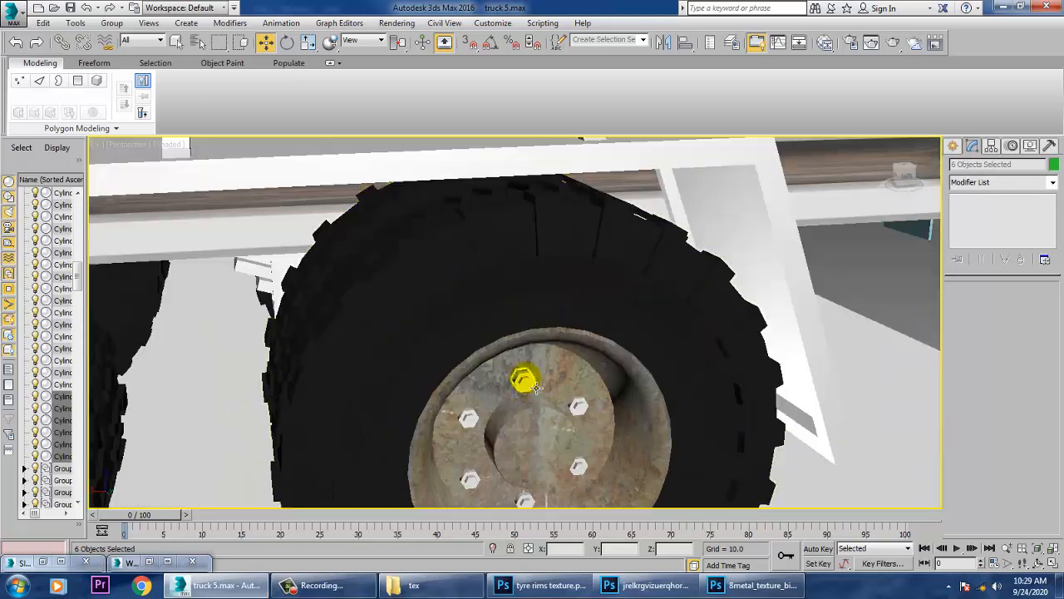
pyautogui.click(599, 417)
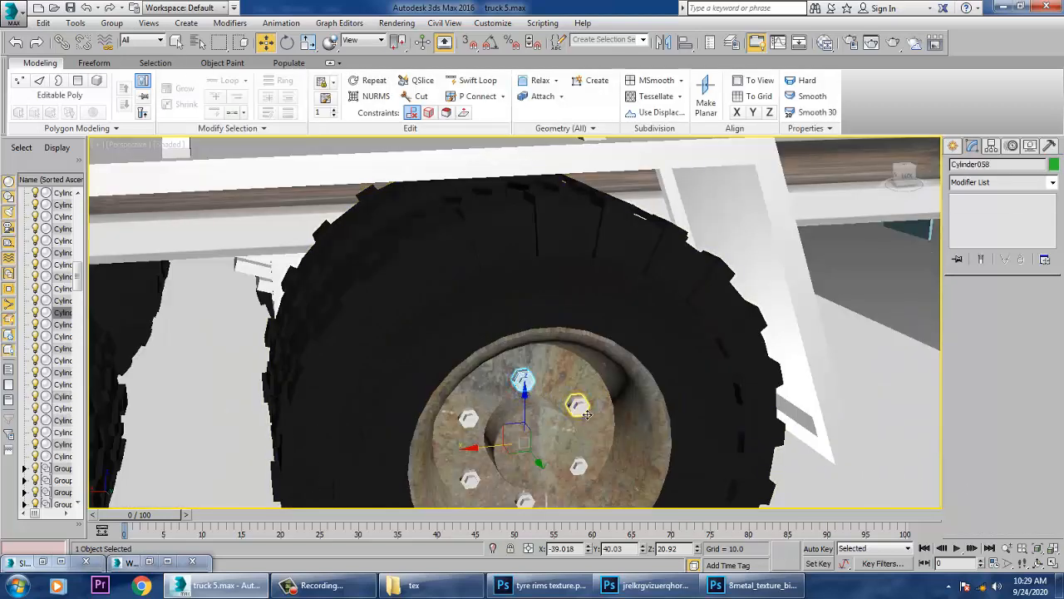
pyautogui.keyDown('ctrl'); pyautogui.click(578, 405); pyautogui.keyUp('ctrl')
pyautogui.keyDown('ctrl'); pyautogui.click(578, 466); pyautogui.keyUp('ctrl')
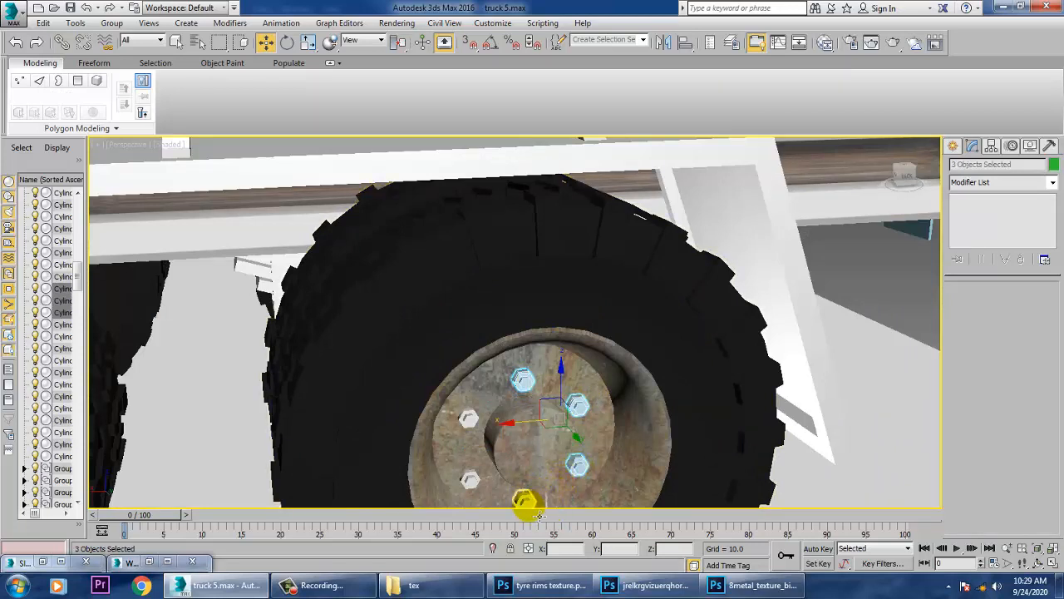
pyautogui.keyDown('ctrl'); pyautogui.click(524, 499); pyautogui.keyUp('ctrl')
pyautogui.keyDown('ctrl'); pyautogui.click(478, 491); pyautogui.keyUp('ctrl')
pyautogui.keyDown('ctrl'); pyautogui.click(473, 426); pyautogui.keyUp('ctrl')
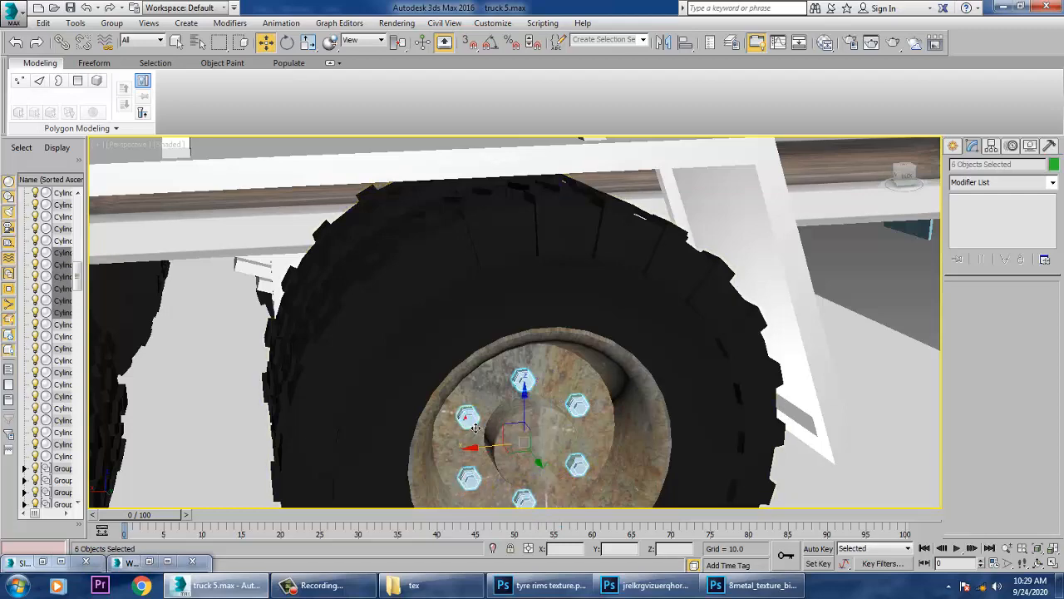
# - Assign the metal VRayMtl with the bitmap diffuse to the six selected bolts and minimize the material editor
pyautogui.press('m')
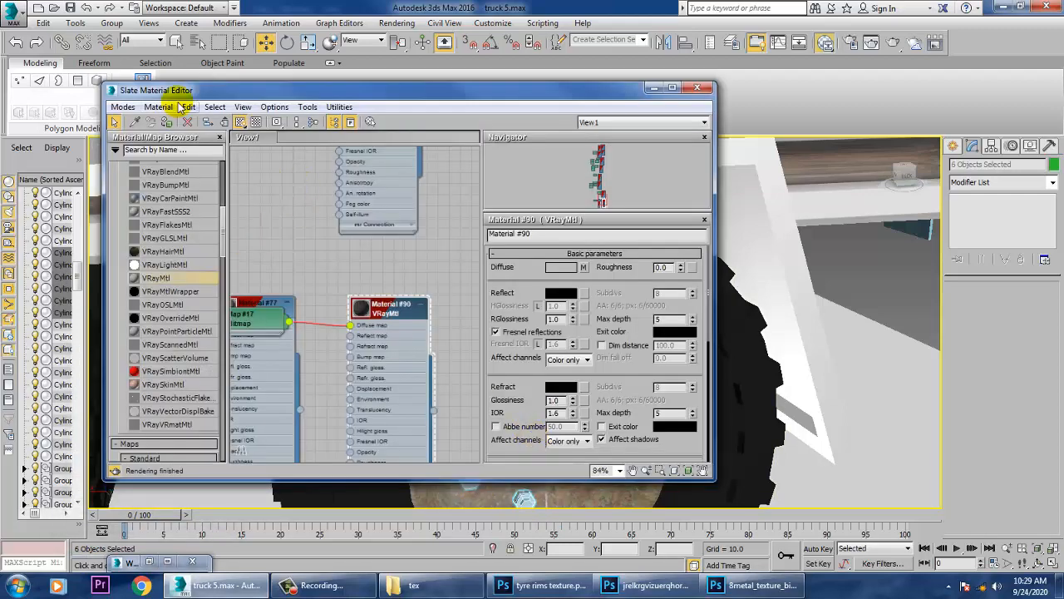
pyautogui.click(652, 88)
pyautogui.scroll(-10, 683, 377)
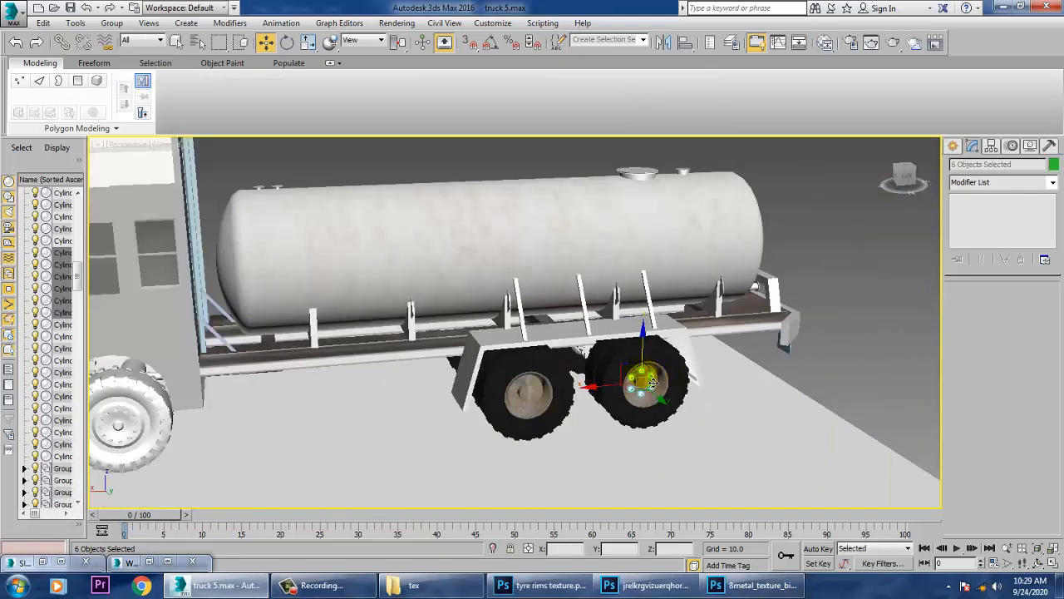
pyautogui.scroll(15, 648, 375)
pyautogui.scroll(-4, 644, 370)
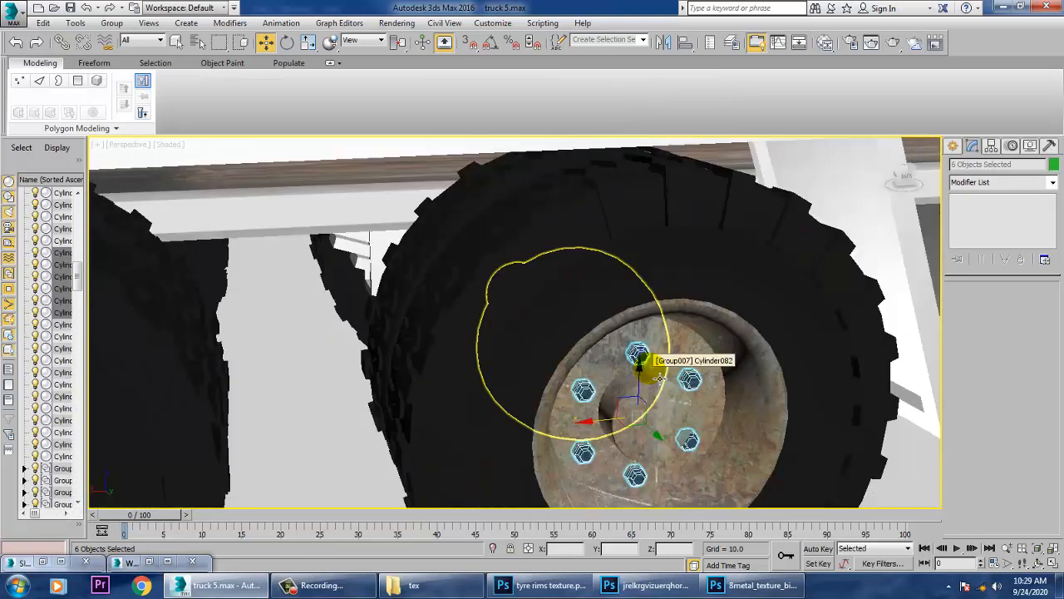
pyautogui.scroll(5, 657, 375)
pyautogui.scroll(-4, 648, 364)
pyautogui.scroll(-8, 649, 363)
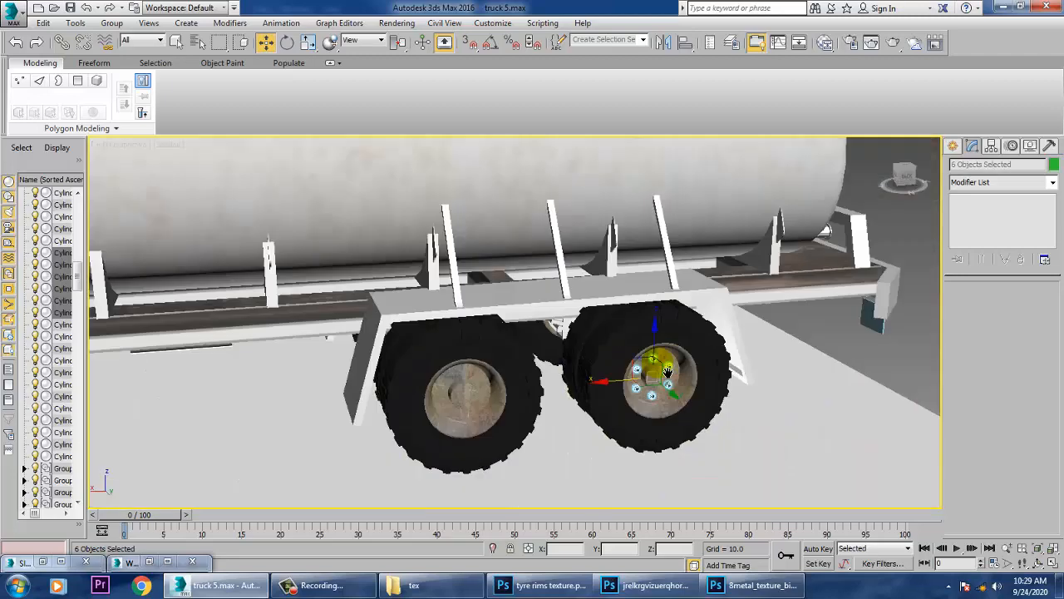
# - Clone the six textured bolts as one Copy onto the adjacent rear wheel on the same side
pyautogui.scroll(-8, 668, 371)
pyautogui.scroll(8, 640, 378)
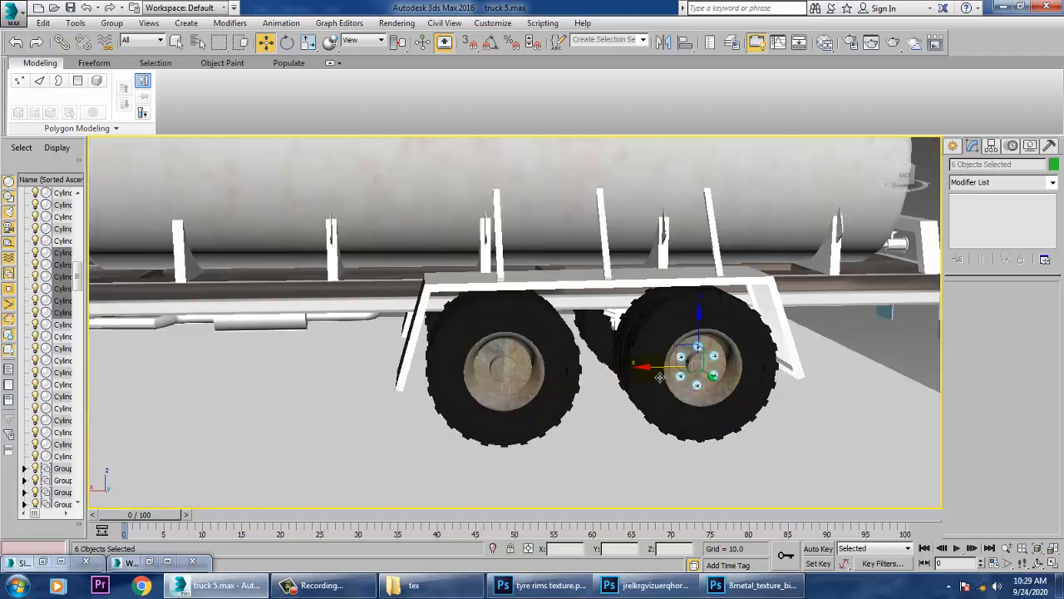
pyautogui.moveTo(660, 376)
pyautogui.keyDown('shift'); pyautogui.mouseDown()
pyautogui.moveTo(420, 378)
pyautogui.moveTo(474, 381)
pyautogui.mouseUp(); pyautogui.keyUp('shift')
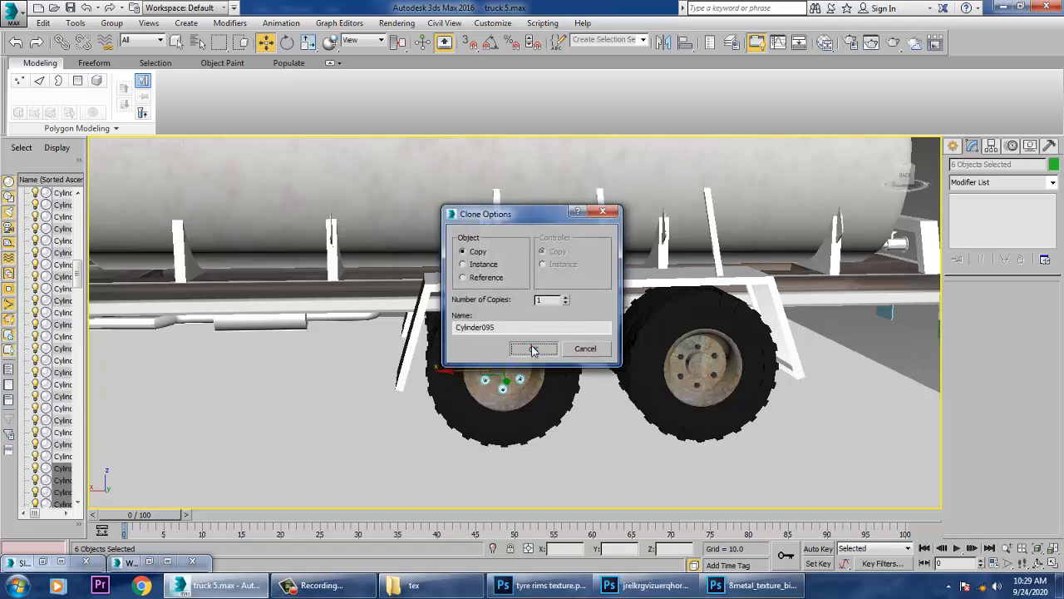
pyautogui.click(485, 347)
# - Shift the copied bolts along X in Front view until they line up with the opposite wheel's bolts
pyautogui.hotkey('alt', 'w')
pyautogui.hotkey('alt', 'w')
pyautogui.press('z')
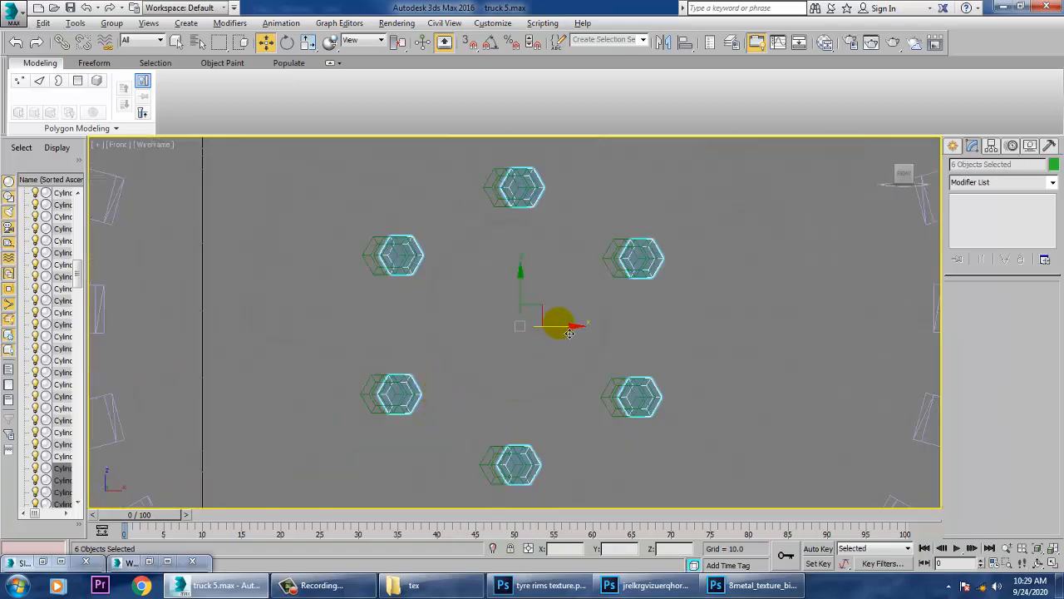
pyautogui.moveTo(566, 339); pyautogui.dragTo(559, 339)
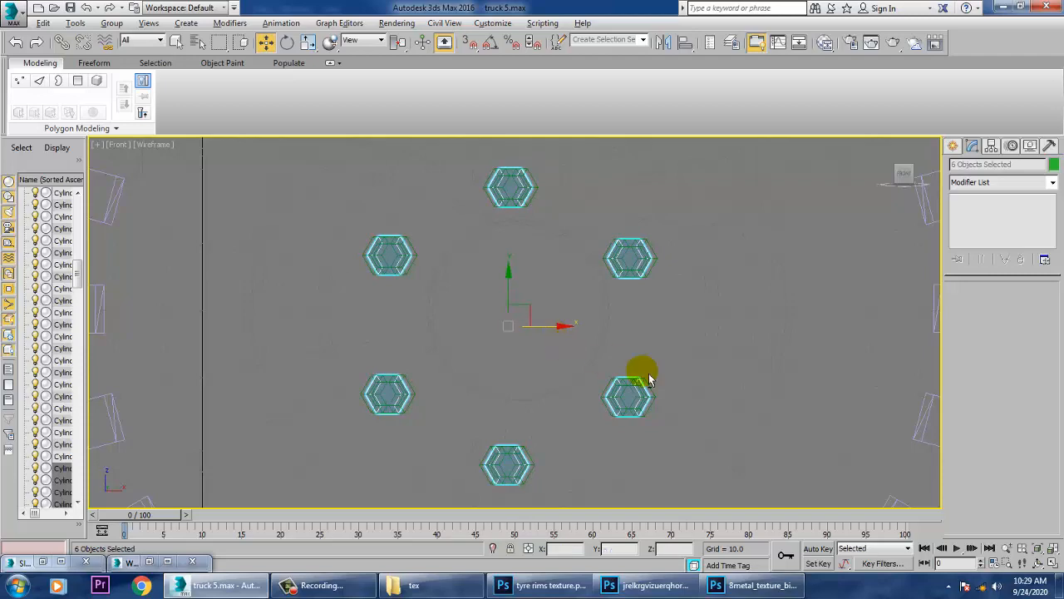
pyautogui.hotkey('alt', 'w')
pyautogui.hotkey('alt', 'w')
# - Set the Perspective viewport shading to Realistic
pyautogui.scroll(-5, 731, 407)
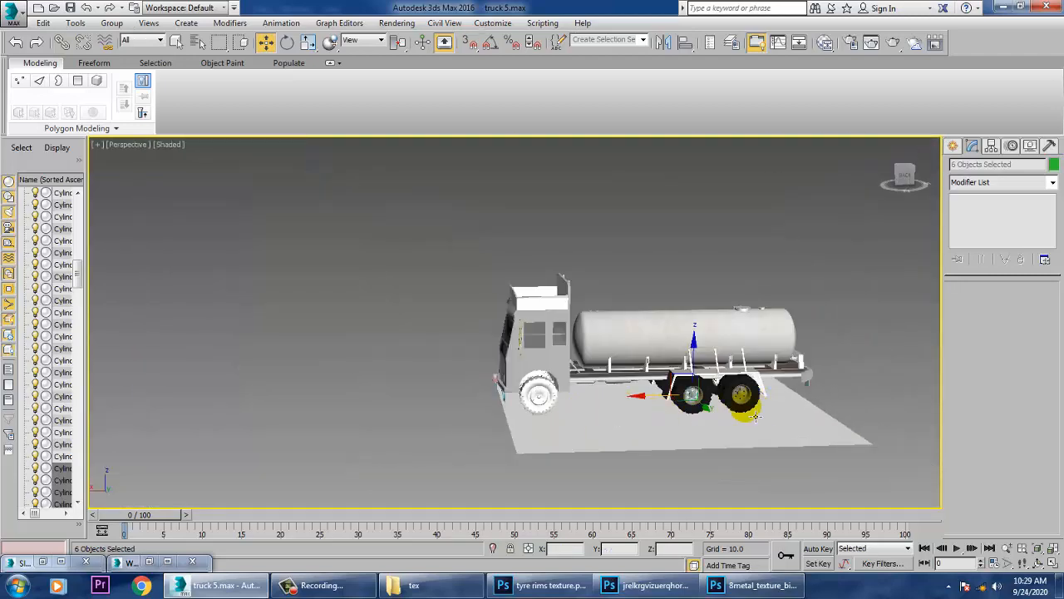
pyautogui.keyDown('alt'); pyautogui.moveTo(721, 414); pyautogui.dragTo(571, 380, button='middle'); pyautogui.keyUp('alt')
pyautogui.scroll(5, 582, 386)
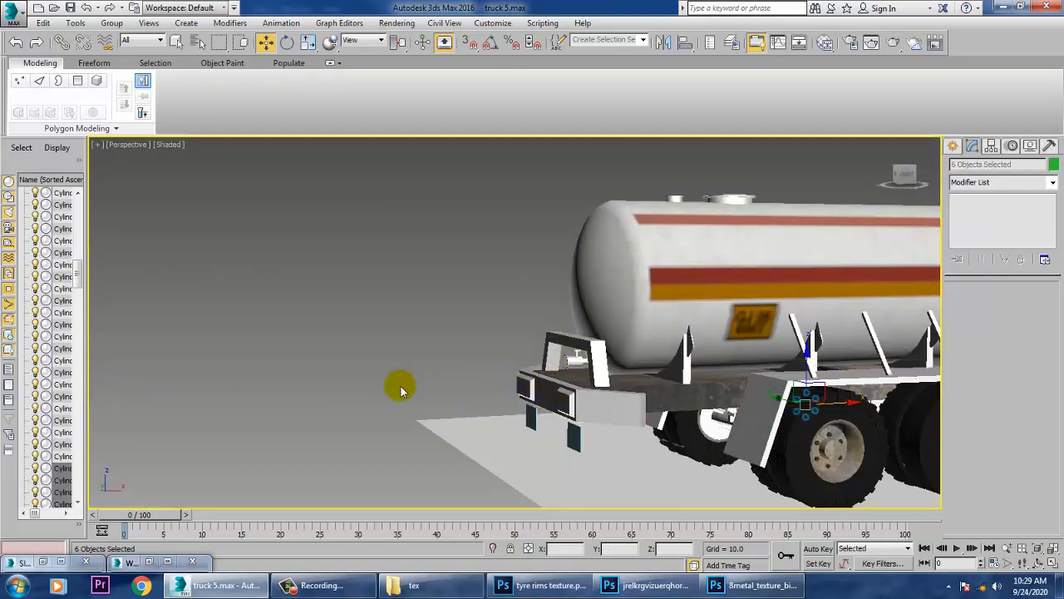
pyautogui.click(169, 144)
pyautogui.click(204, 171)
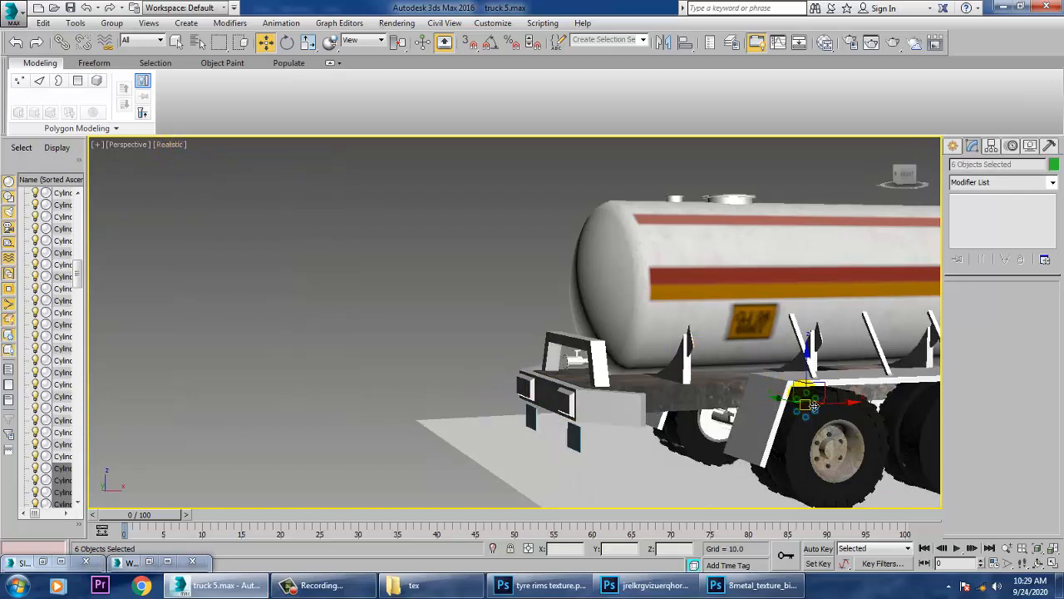
# - Examine the textured rear wheels, bolts and remaining untextured parts, and compare them with the truck reference photo
pyautogui.keyDown('alt'); pyautogui.moveTo(818, 377); pyautogui.dragTo(455, 335, button='middle'); pyautogui.keyUp('alt')
pyautogui.scroll(5, 532, 366)
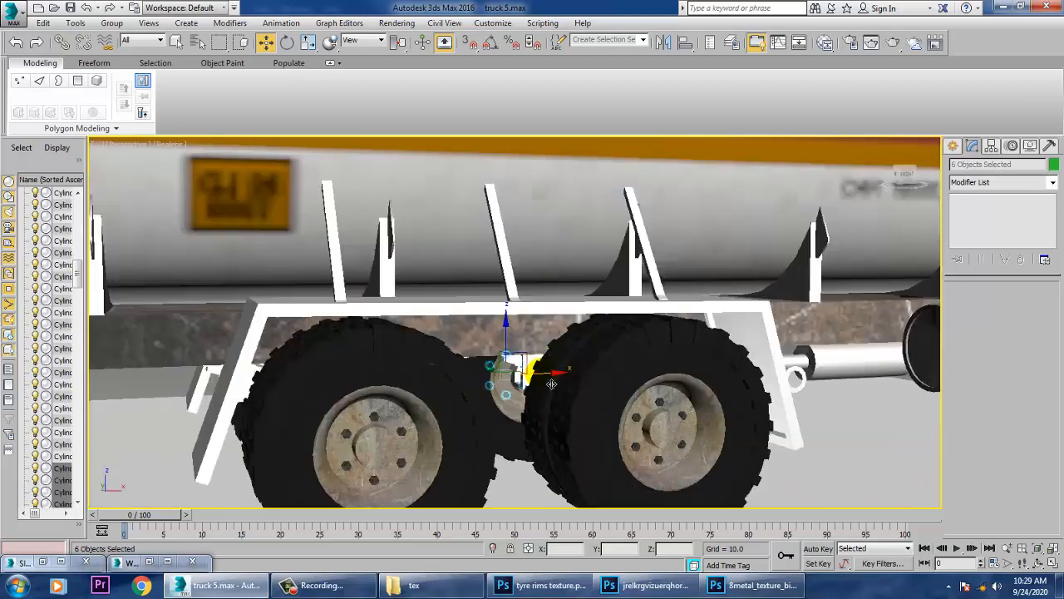
pyautogui.scroll(-6, 607, 399)
pyautogui.scroll(4, 612, 407)
pyautogui.scroll(-8, 612, 407)
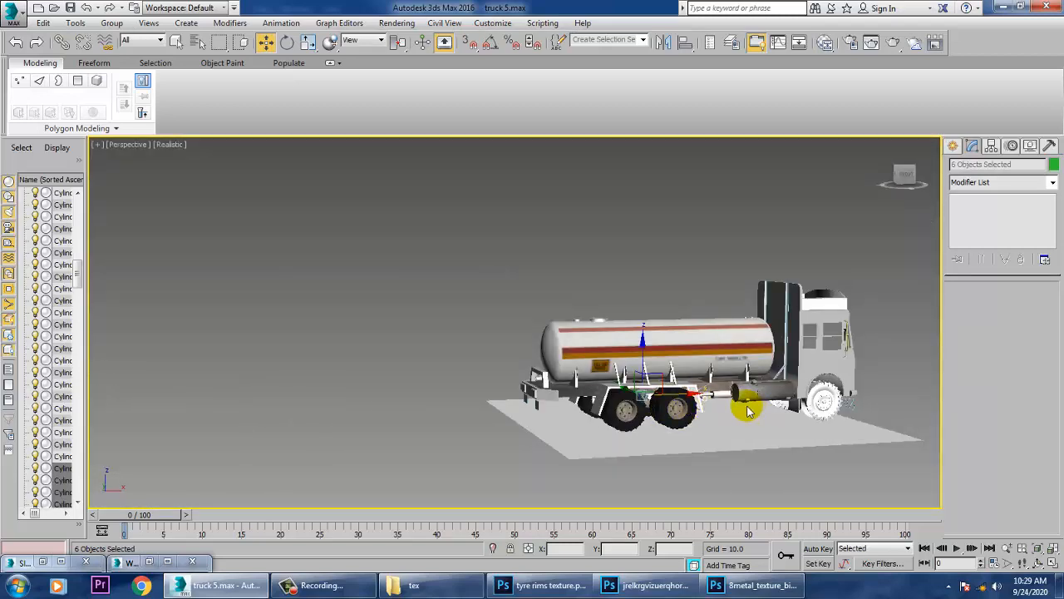
pyautogui.scroll(5, 732, 399)
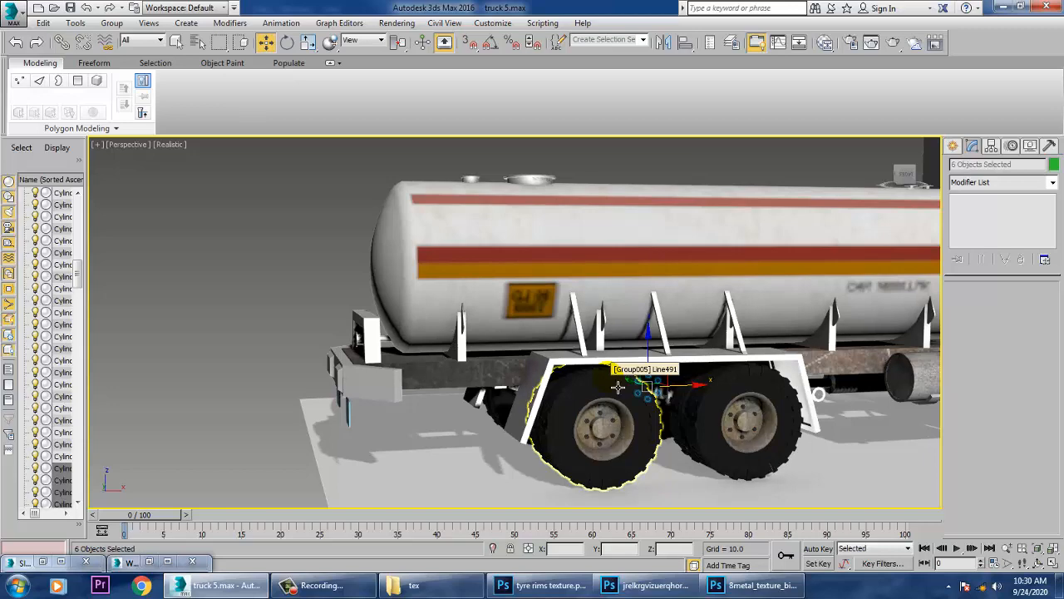
pyautogui.keyDown('alt'); pyautogui.moveTo(720, 382); pyautogui.dragTo(503, 389, button='middle'); pyautogui.keyUp('alt')
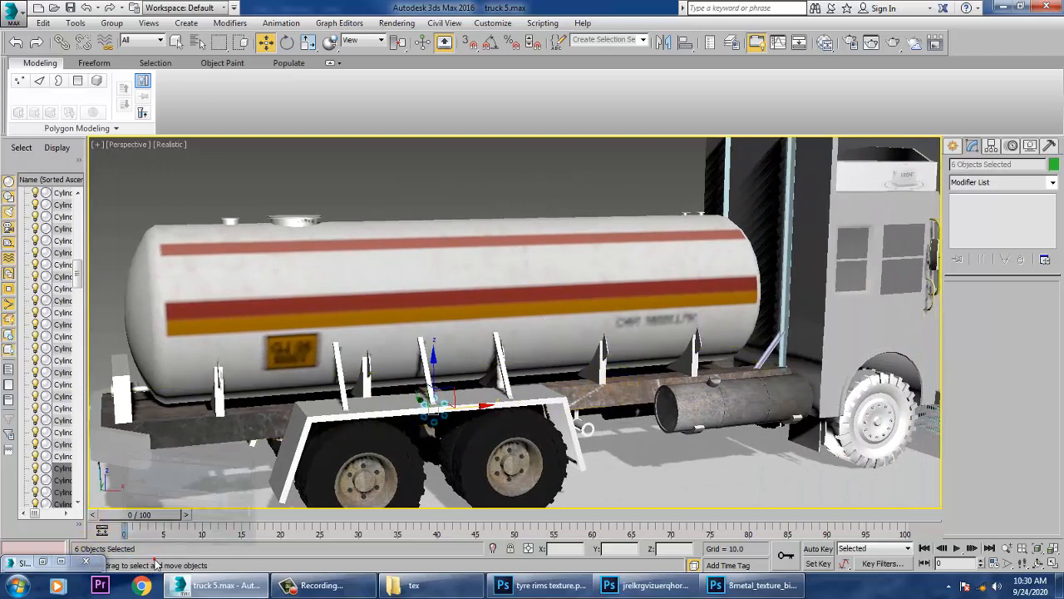
pyautogui.click(153, 561)
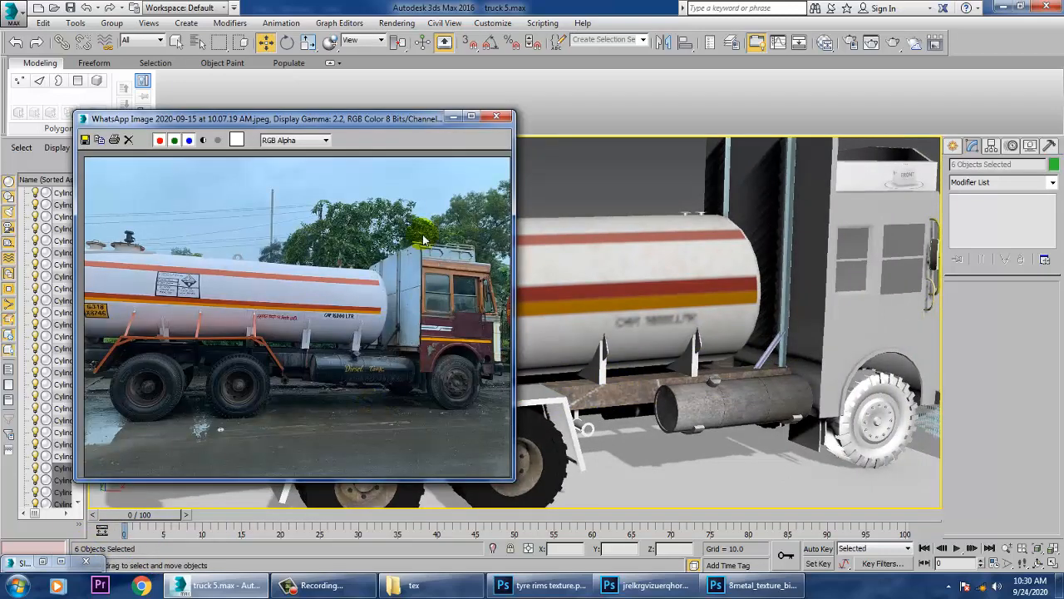
pyautogui.click(455, 115)
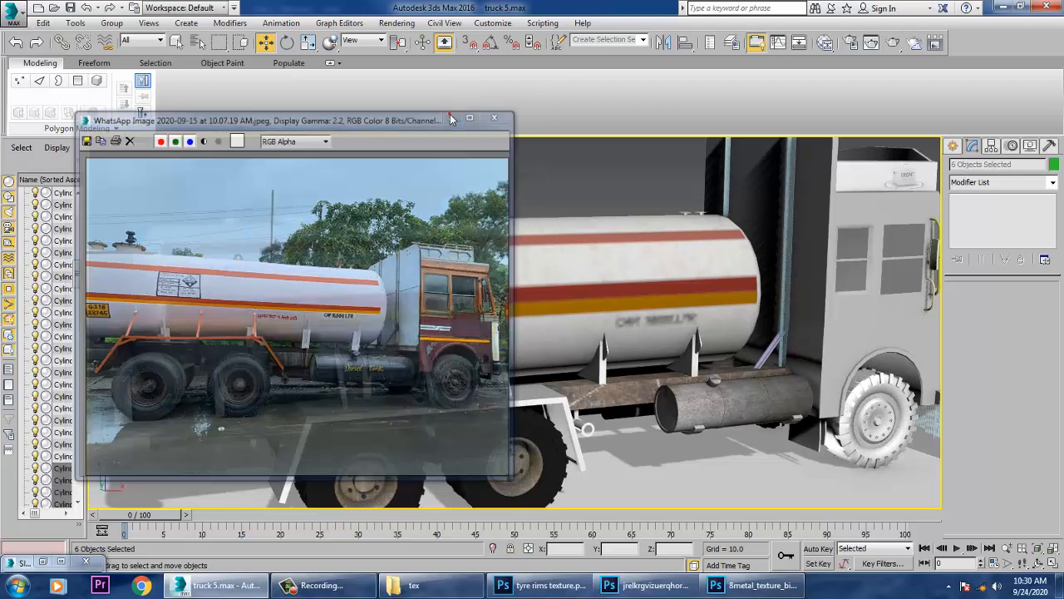
# - Select the mudguards over the rear wheels on both sides of the truck
pyautogui.click(492, 403)
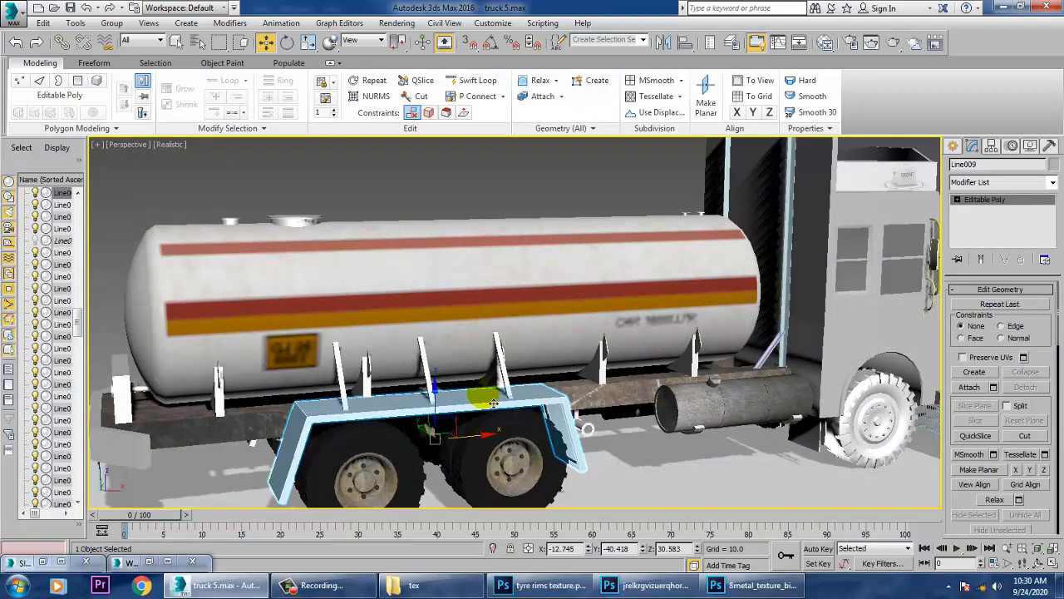
pyautogui.keyDown('alt'); pyautogui.moveTo(492, 402); pyautogui.dragTo(630, 423, button='middle'); pyautogui.keyUp('alt')
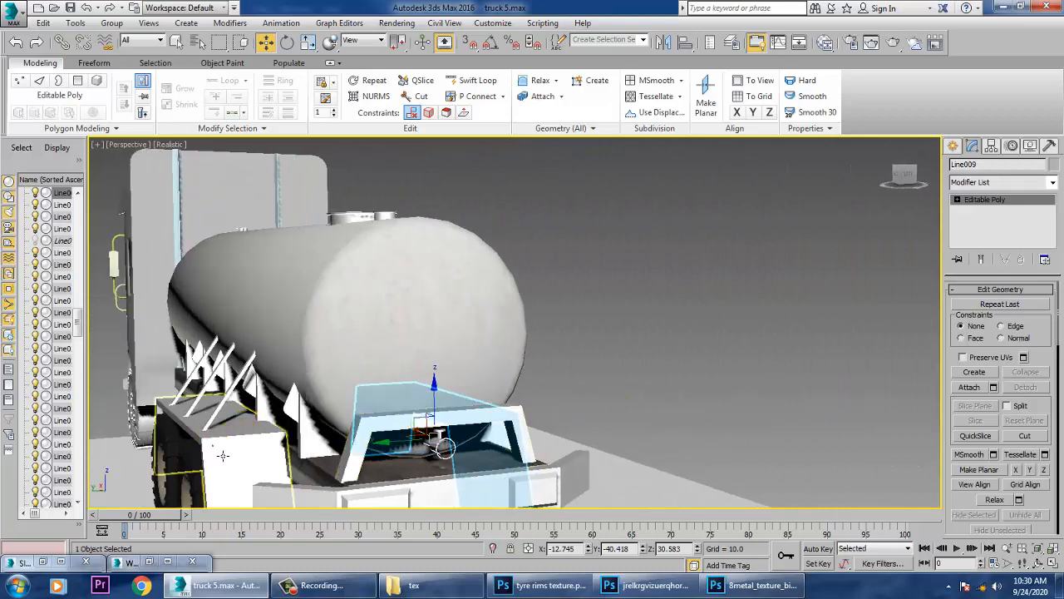
pyautogui.keyDown('ctrl'); pyautogui.click(223, 454); pyautogui.keyUp('ctrl')
pyautogui.keyDown('alt'); pyautogui.moveTo(599, 368); pyautogui.dragTo(592, 319, button='middle'); pyautogui.keyUp('alt')
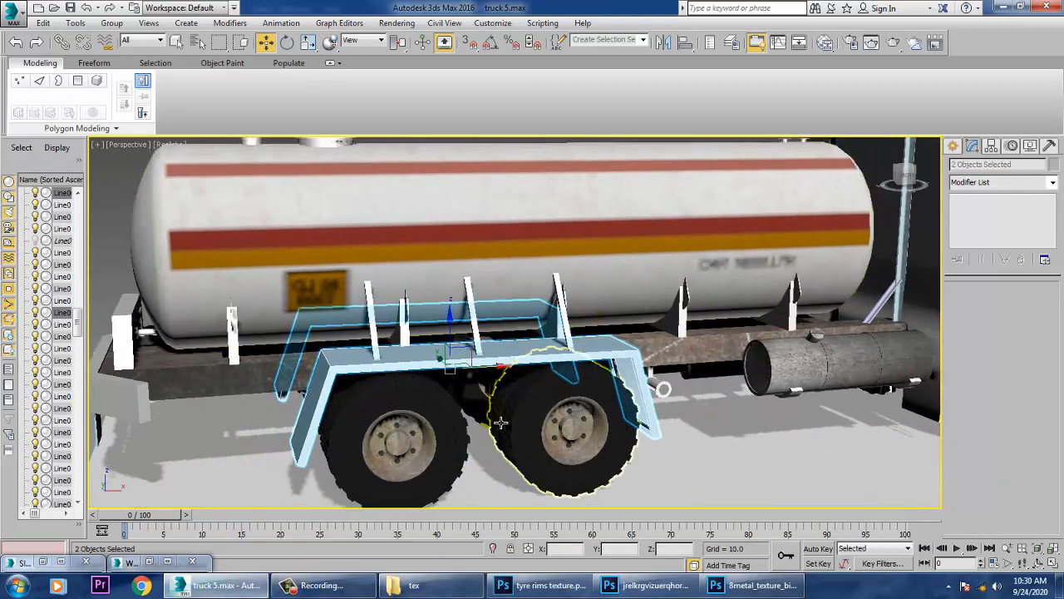
# - Bring up the truck reference photo and create a new VRayMtl material with its parameters open
pyautogui.click(153, 561)
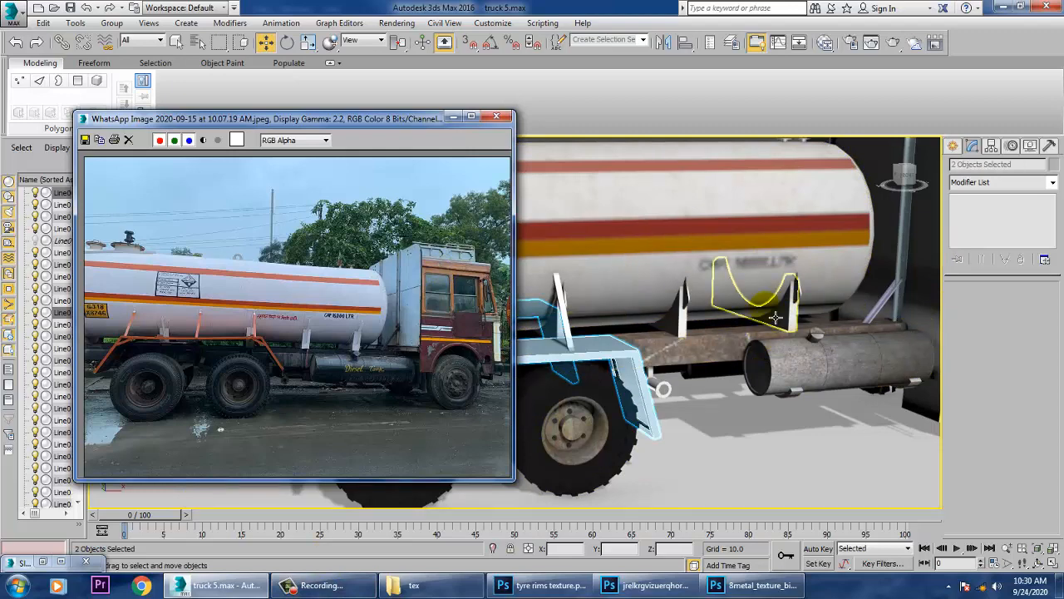
pyautogui.click(770, 285)
pyautogui.press('m')
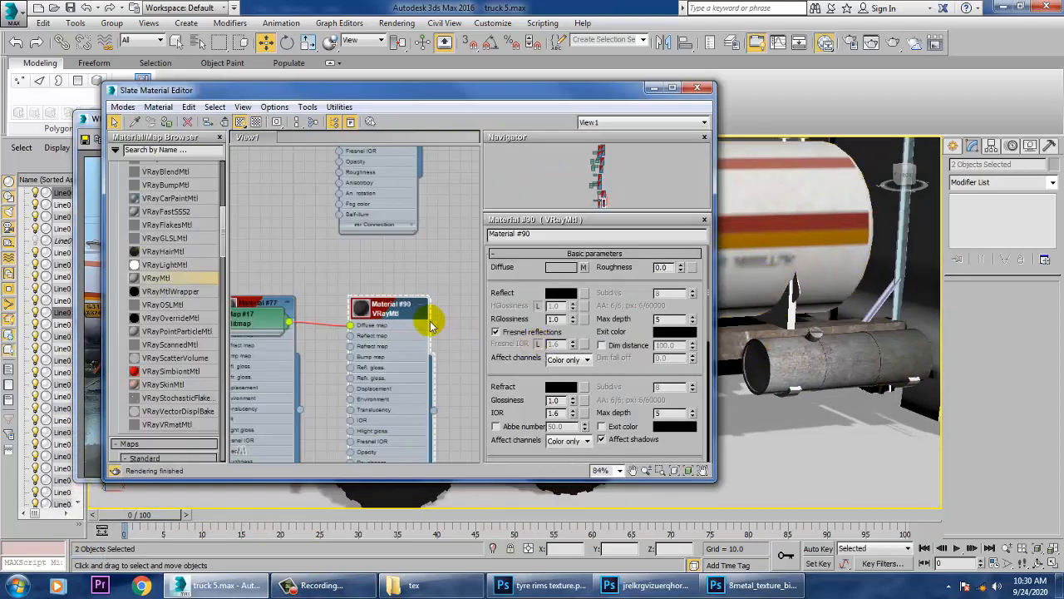
pyautogui.moveTo(429, 321); pyautogui.dragTo(400, 60, button='middle')
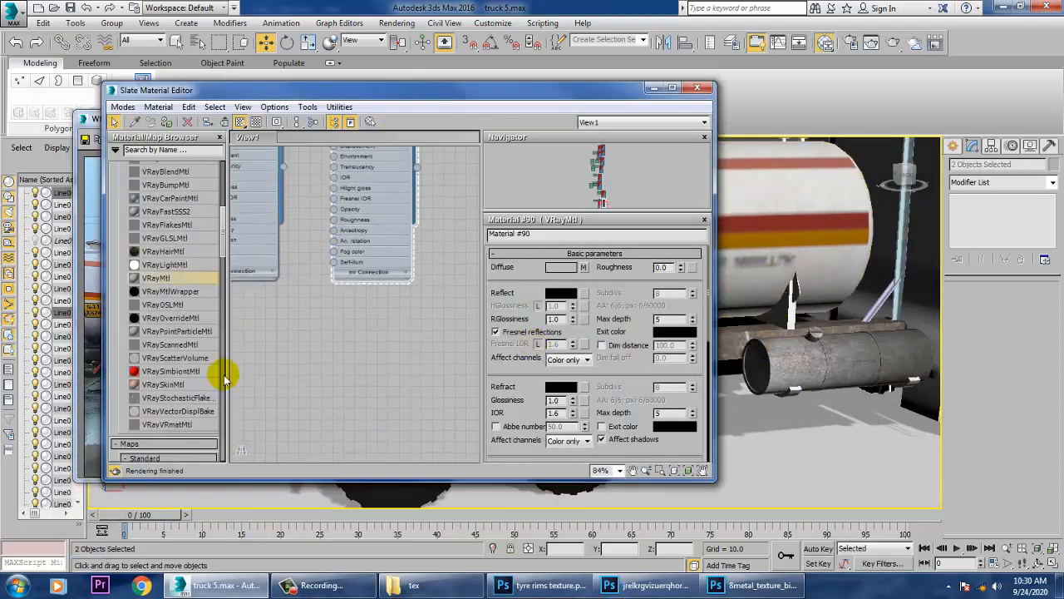
pyautogui.moveTo(329, 333); pyautogui.dragTo(328, 328)
pyautogui.doubleClick(329, 319)
# - Sample the mudguard frame's colour from the reference photo as the new material's diffuse colour
pyautogui.click(561, 266)
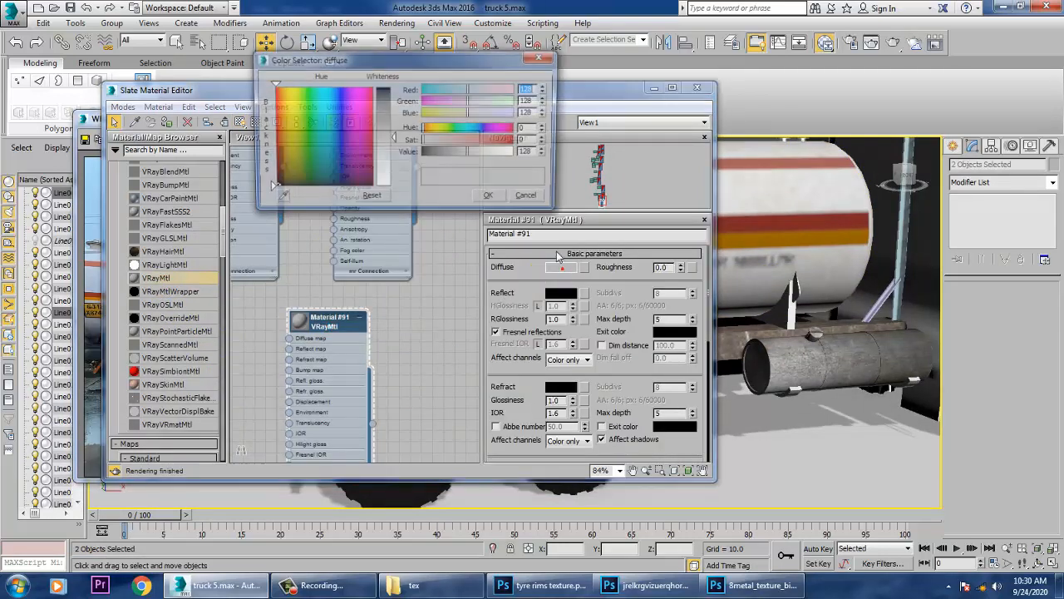
pyautogui.moveTo(177, 98); pyautogui.dragTo(557, 227)
pyautogui.click(278, 199)
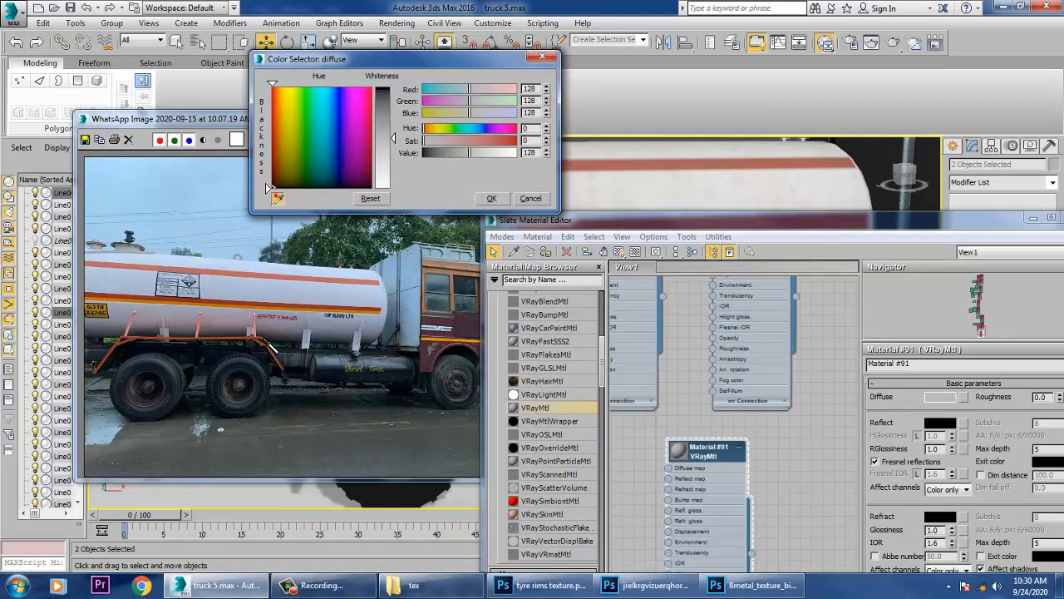
pyautogui.click(237, 330)
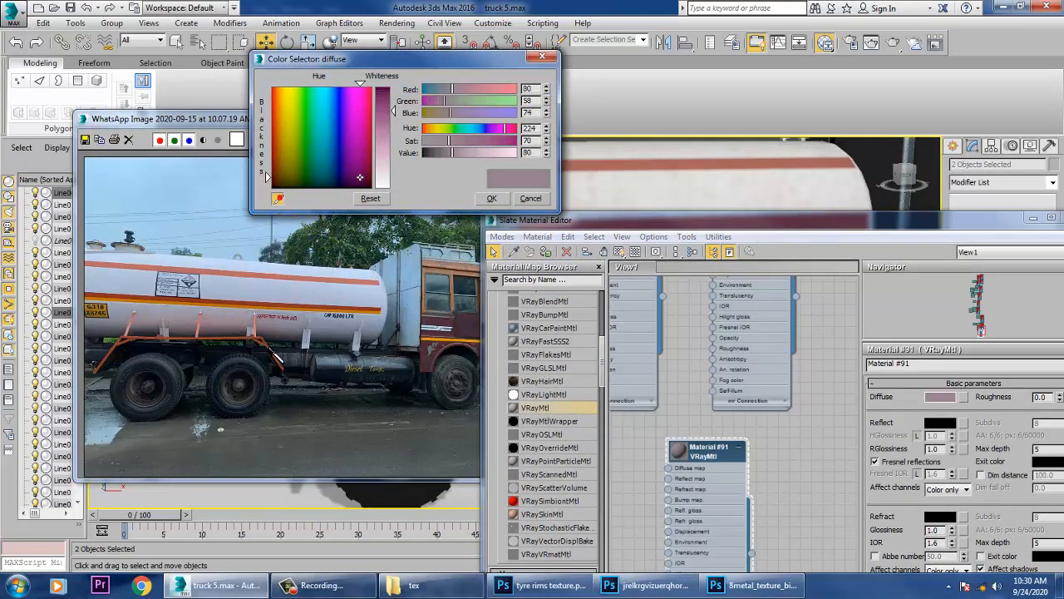
pyautogui.click(271, 355)
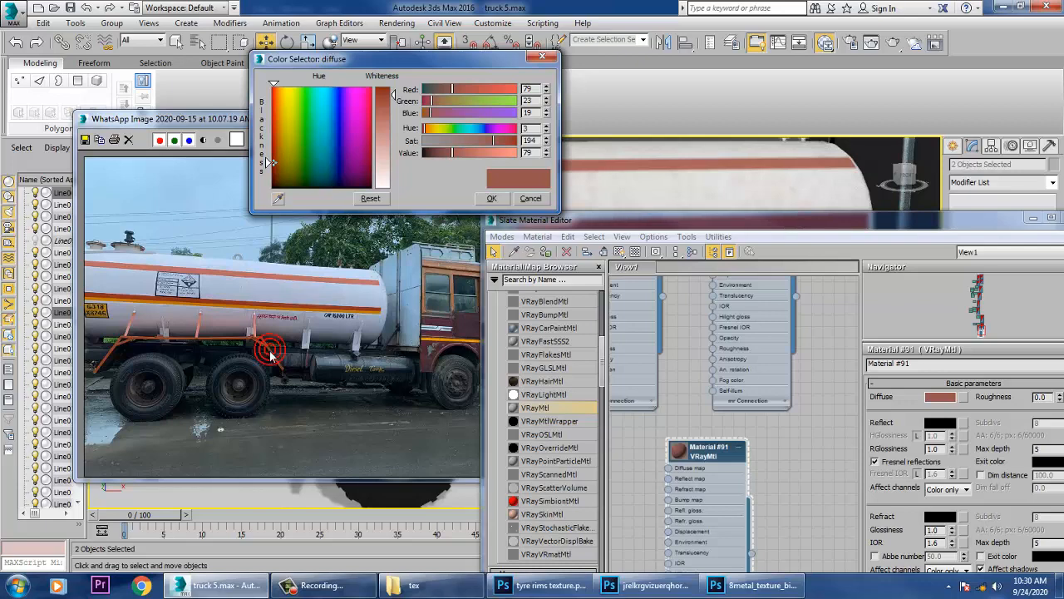
# - Resample the diffuse colour from the orange upright strut in the enlarged photo and remove its whiteness, giving RGB 127, 15, 3
pyautogui.click(239, 366)
pyautogui.scroll(2, 226, 363)
pyautogui.scroll(2, 270, 297)
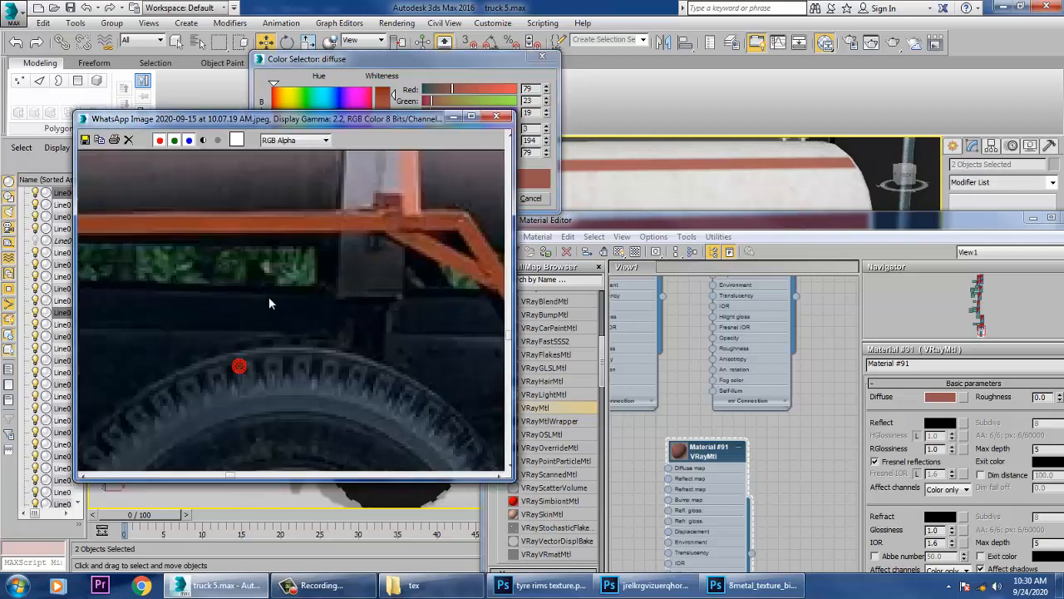
pyautogui.scroll(-2, 281, 291)
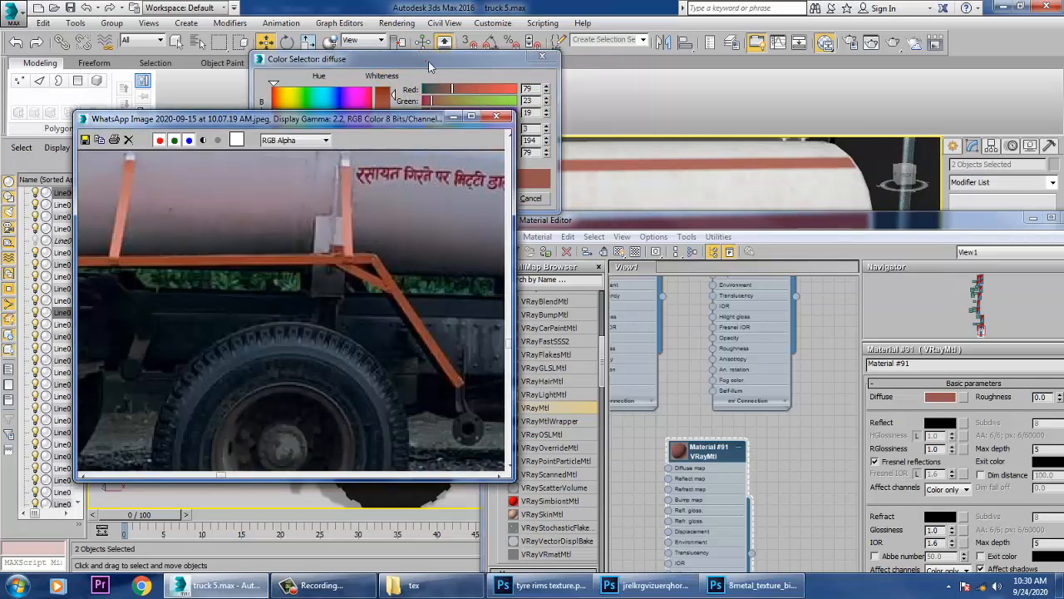
pyautogui.moveTo(428, 60); pyautogui.dragTo(730, 56)
pyautogui.click(582, 196)
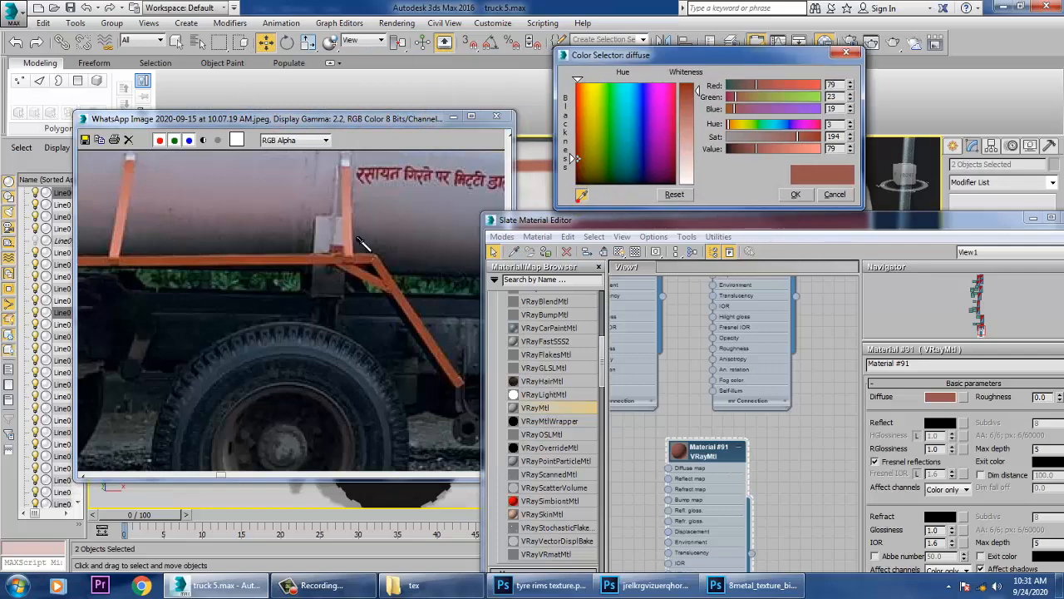
pyautogui.click(347, 202)
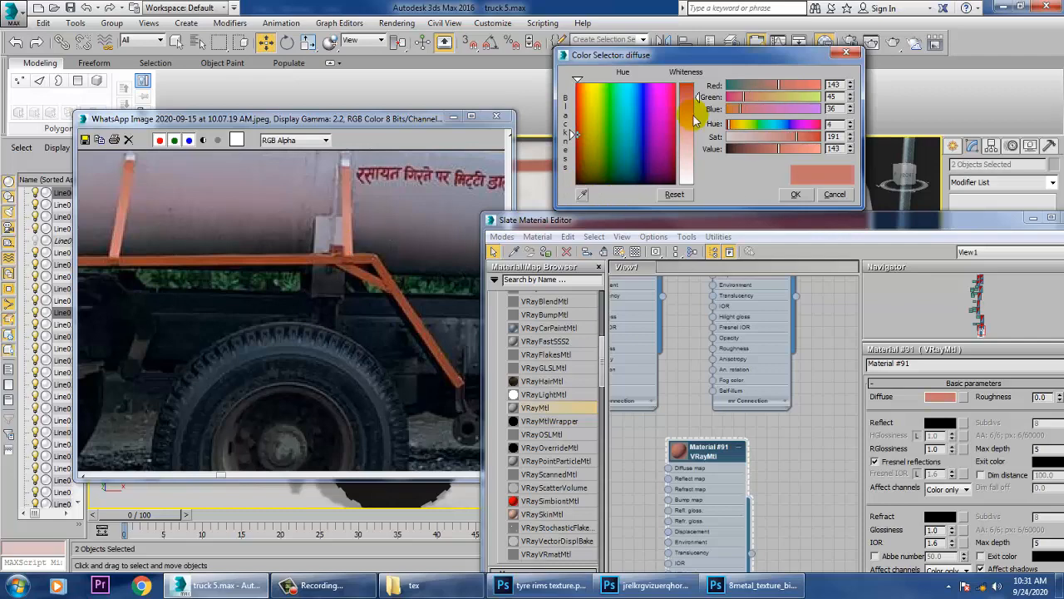
pyautogui.moveTo(696, 98); pyautogui.dragTo(697, 85)
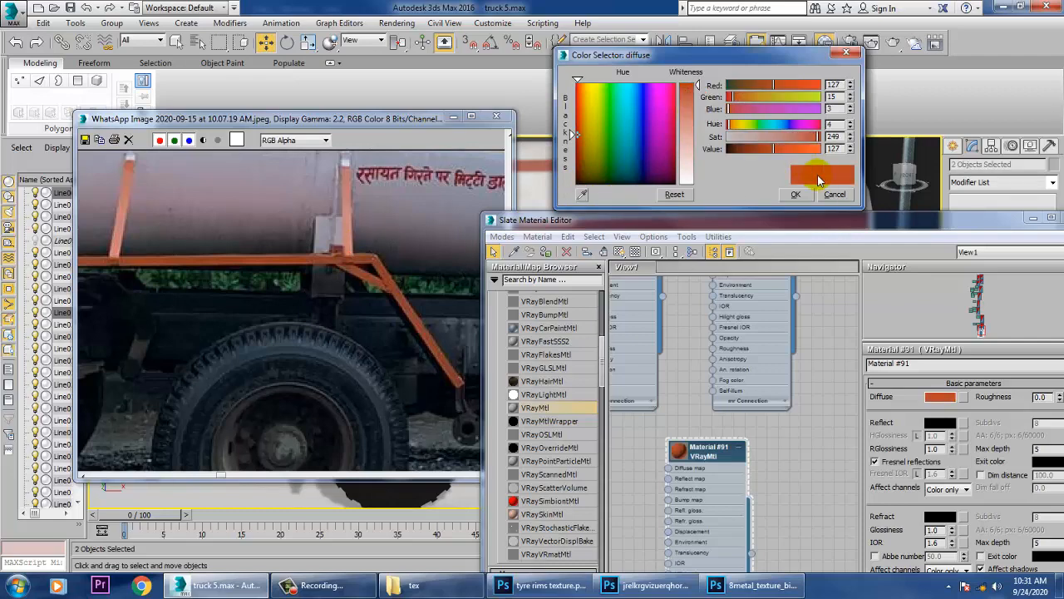
pyautogui.click(798, 195)
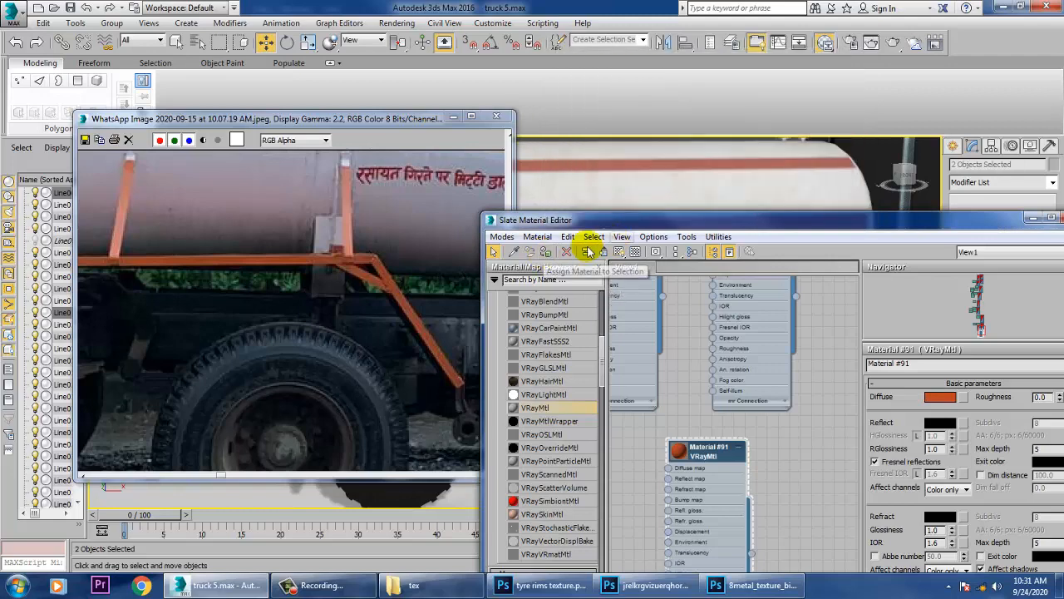
# - Assign the orange material to both selected mudguards, put the material editor and photo away, and clear the selection
pyautogui.click(552, 255)
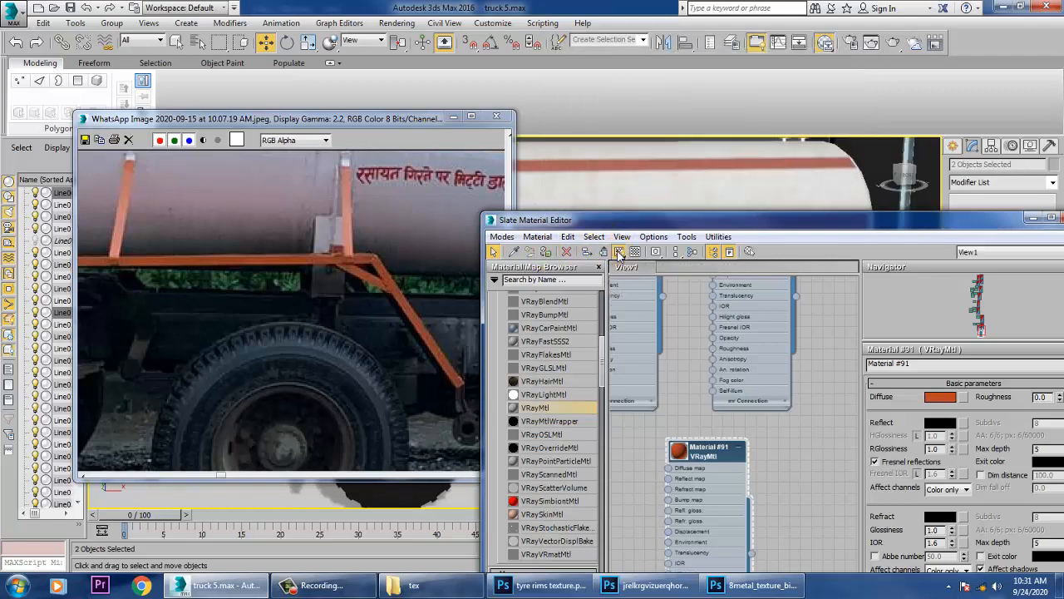
pyautogui.click(1033, 218)
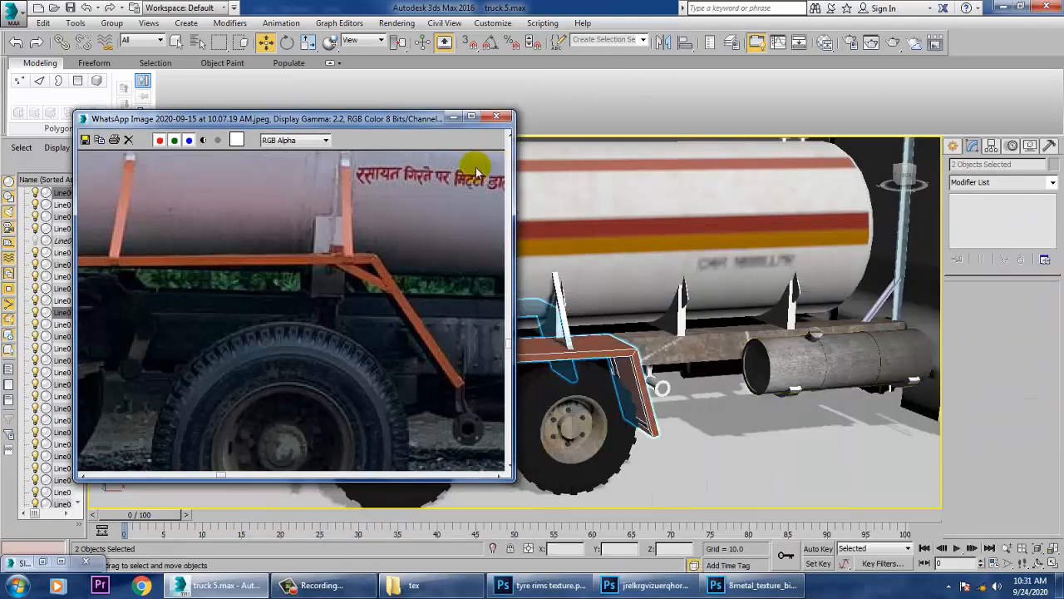
pyautogui.click(456, 117)
pyautogui.keyDown('alt'); pyautogui.moveTo(553, 368); pyautogui.dragTo(592, 372, button='middle'); pyautogui.keyUp('alt')
pyautogui.click(99, 195)
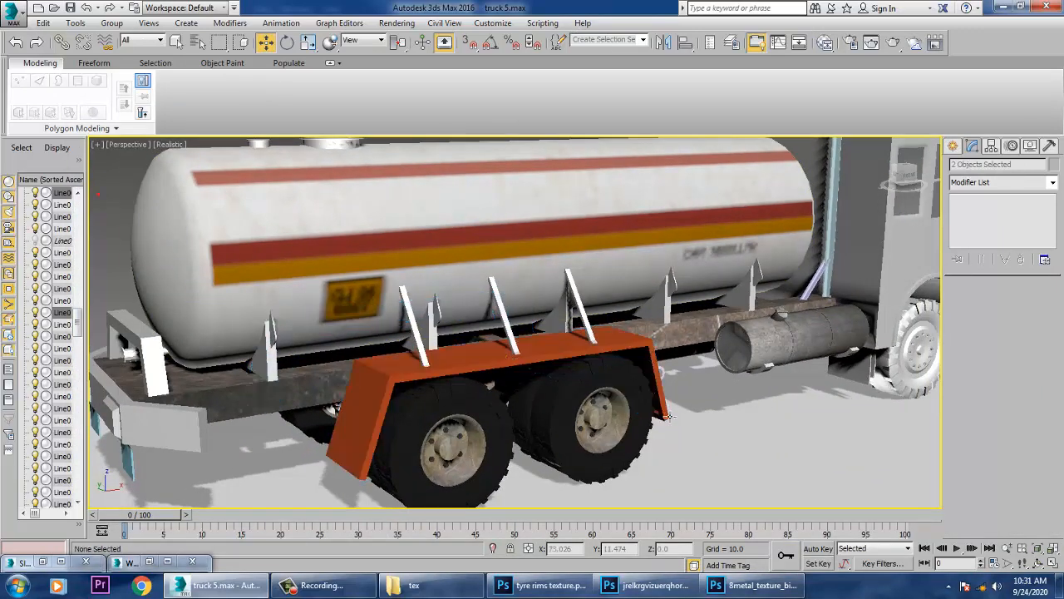
# - Select all six slanted struts standing on the mudguards, three on each side of the truck
pyautogui.click(580, 316)
pyautogui.keyDown('ctrl'); pyautogui.click(503, 320); pyautogui.keyUp('ctrl')
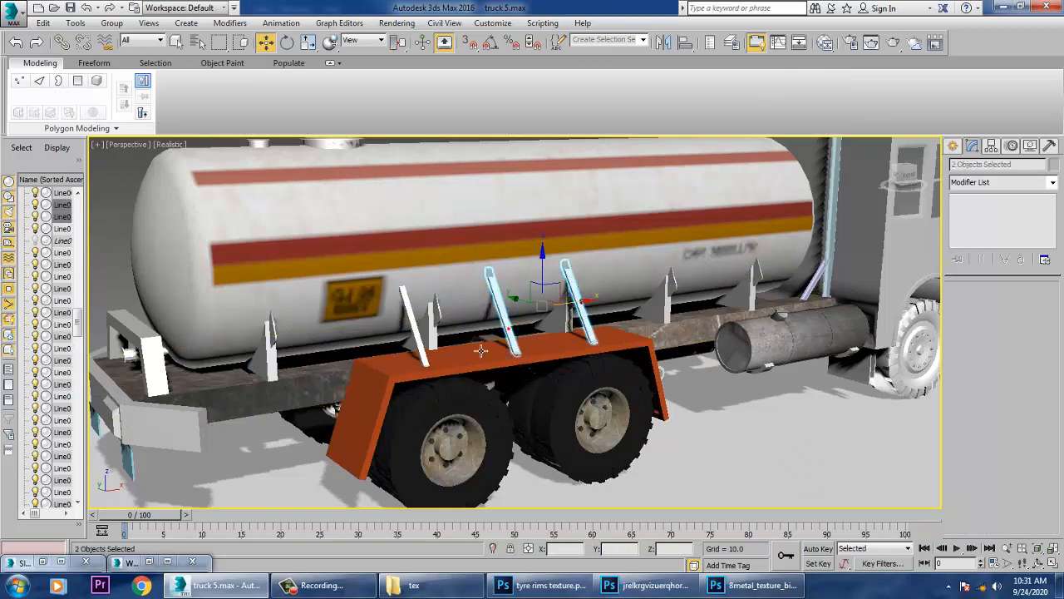
pyautogui.keyDown('ctrl'); pyautogui.click(431, 356); pyautogui.keyUp('ctrl')
pyautogui.keyDown('alt'); pyautogui.moveTo(430, 356); pyautogui.dragTo(499, 375, button='middle'); pyautogui.keyUp('alt')
pyautogui.keyDown('ctrl'); pyautogui.click(310, 419); pyautogui.keyUp('ctrl')
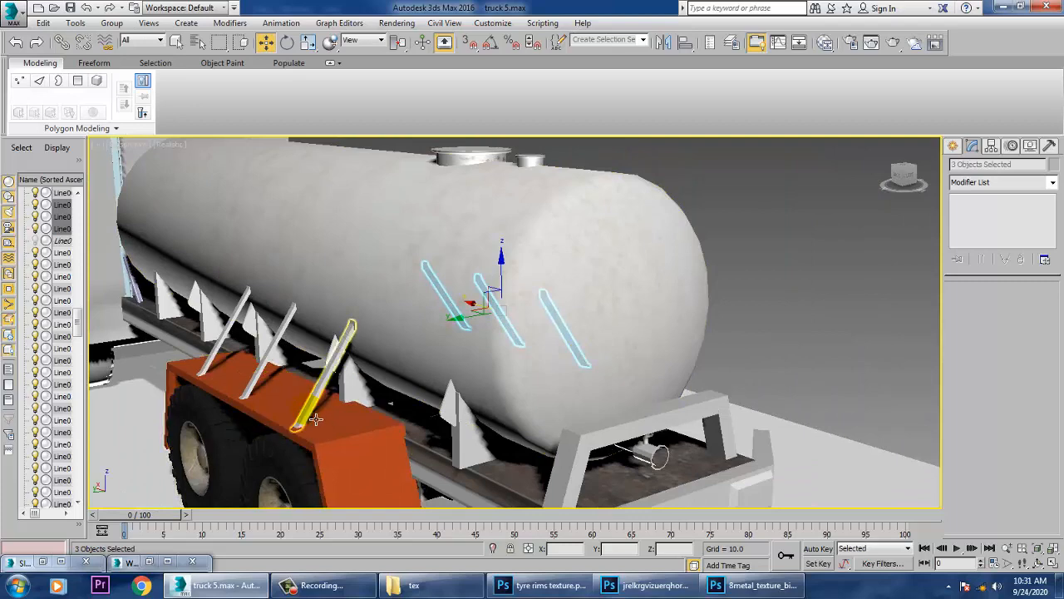
pyautogui.keyDown('ctrl'); pyautogui.click(261, 386); pyautogui.keyUp('ctrl')
pyautogui.keyDown('ctrl'); pyautogui.click(223, 350); pyautogui.keyUp('ctrl')
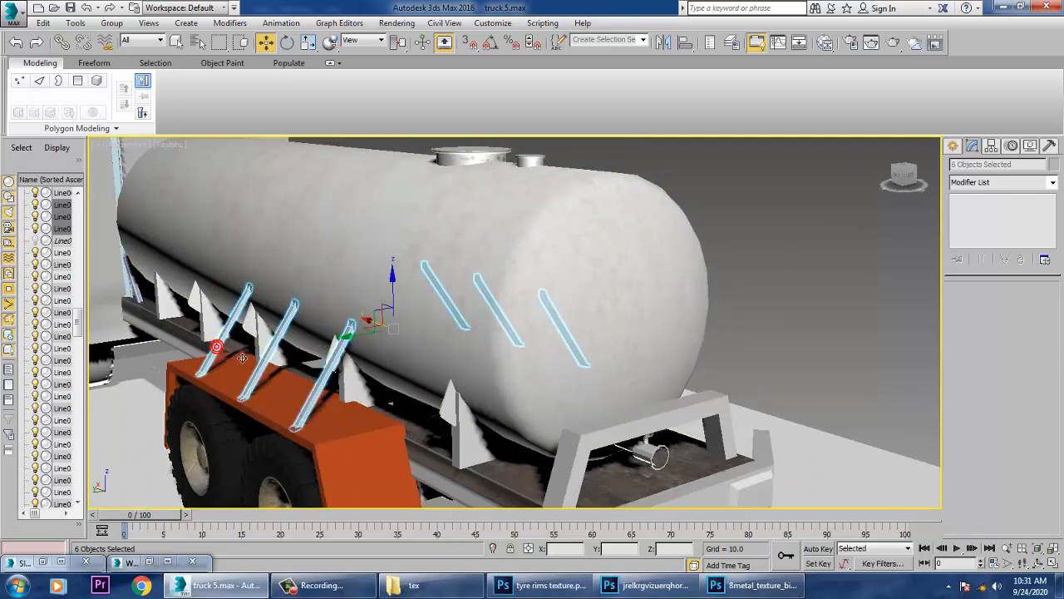
# - Assign the orange mudguard material to the six selected struts and clear the selection
pyautogui.press('m')
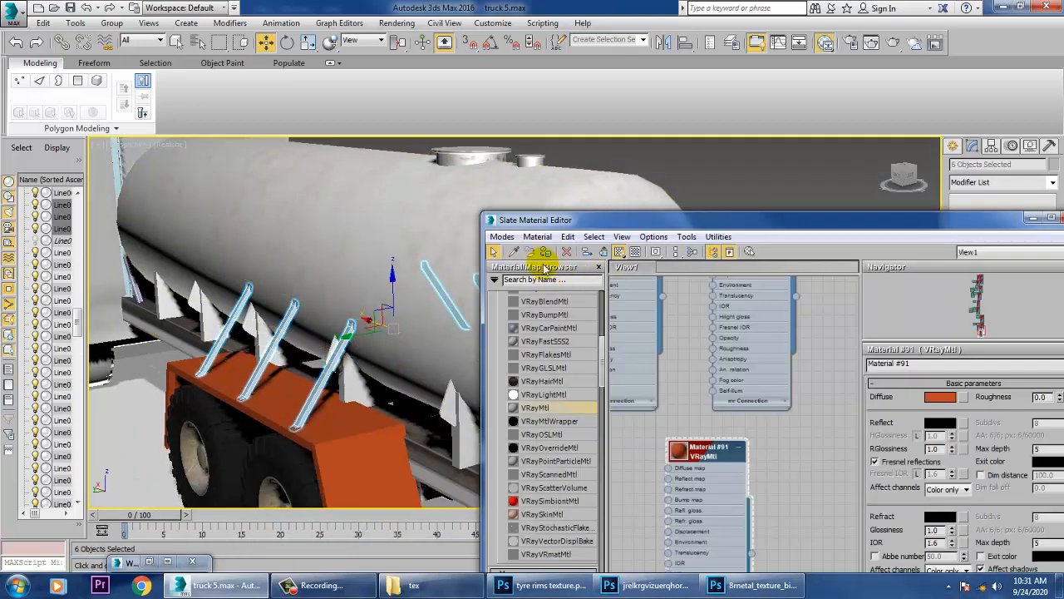
pyautogui.click(546, 253)
pyautogui.click(1032, 219)
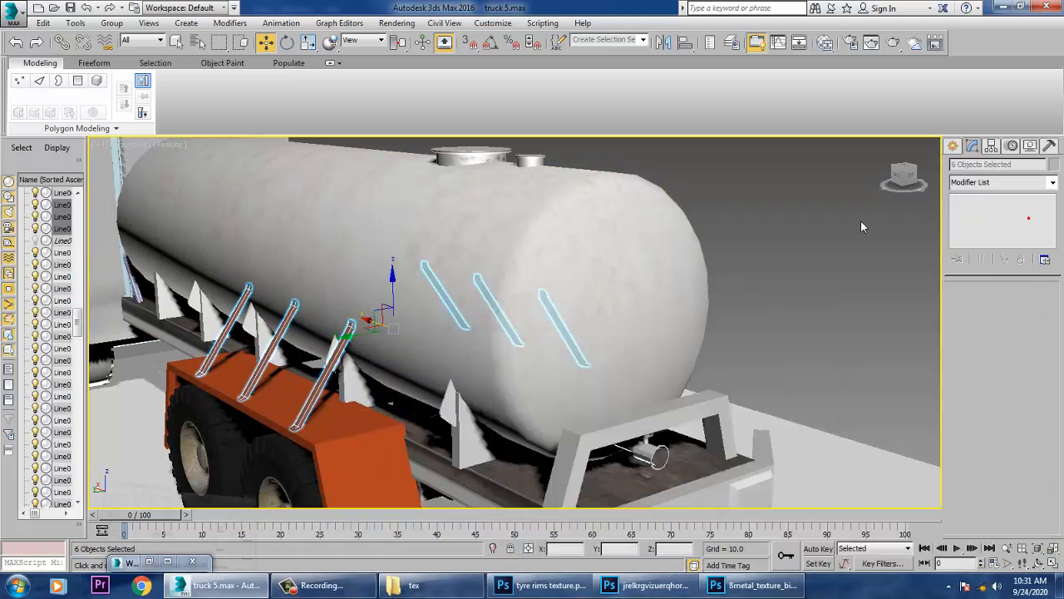
pyautogui.click(807, 313)
# - Examine the whole truck from the side, checking the orange mudguards and struts and the remaining untextured parts
pyautogui.scroll(-6, 807, 309)
pyautogui.keyDown('alt'); pyautogui.moveTo(826, 341); pyautogui.dragTo(708, 334, button='middle'); pyautogui.keyUp('alt')
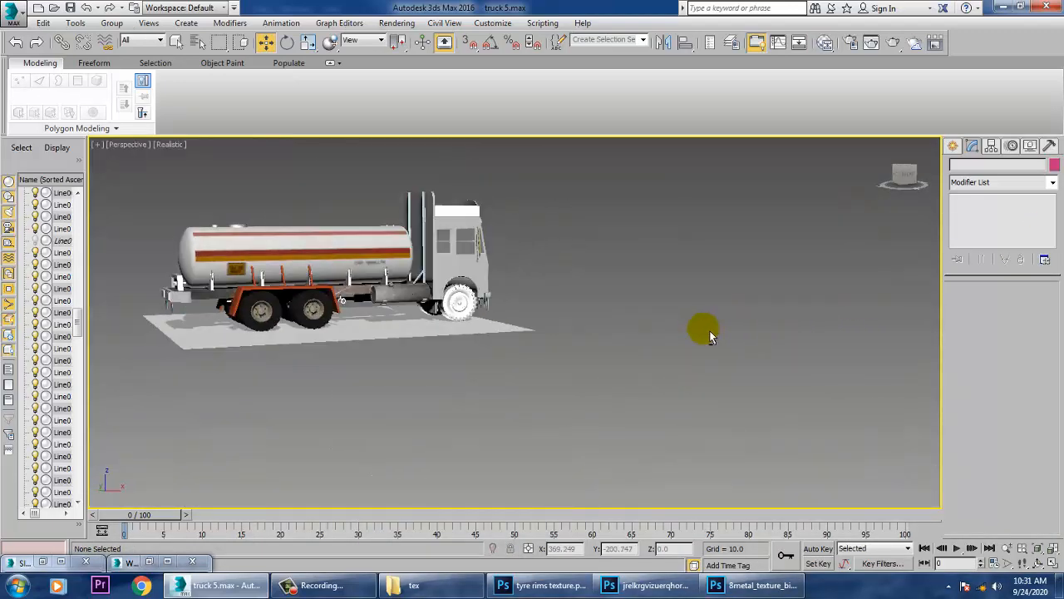
pyautogui.moveTo(490, 295); pyautogui.dragTo(670, 366, button='middle')
pyautogui.scroll(2, 579, 362)
pyautogui.keyDown('alt'); pyautogui.moveTo(579, 363); pyautogui.dragTo(544, 352, button='middle'); pyautogui.keyUp('alt')
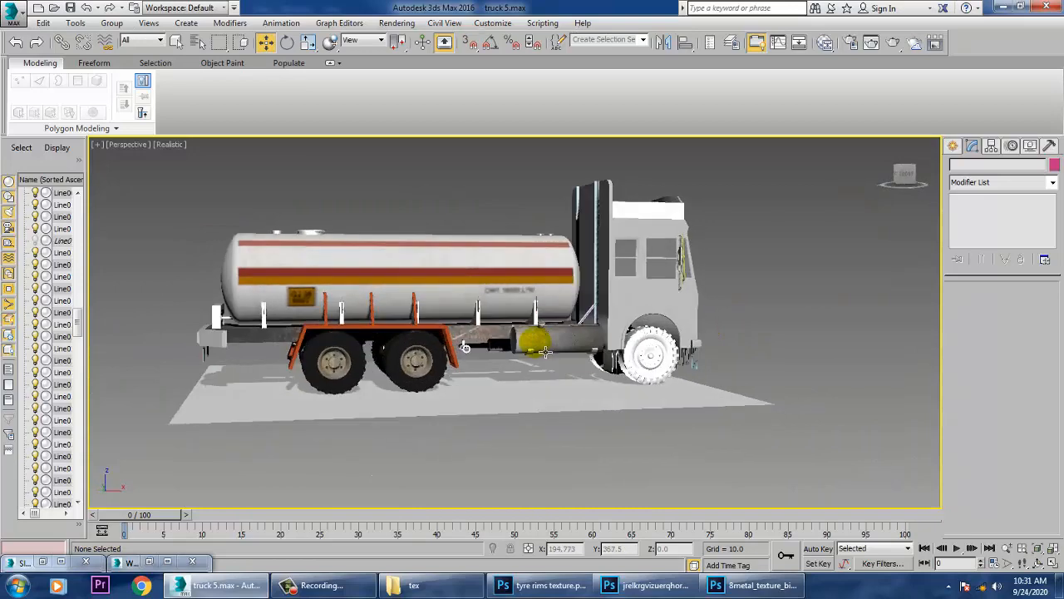
pyautogui.moveTo(624, 374); pyautogui.dragTo(675, 390, button='middle')
pyautogui.scroll(3, 607, 373)
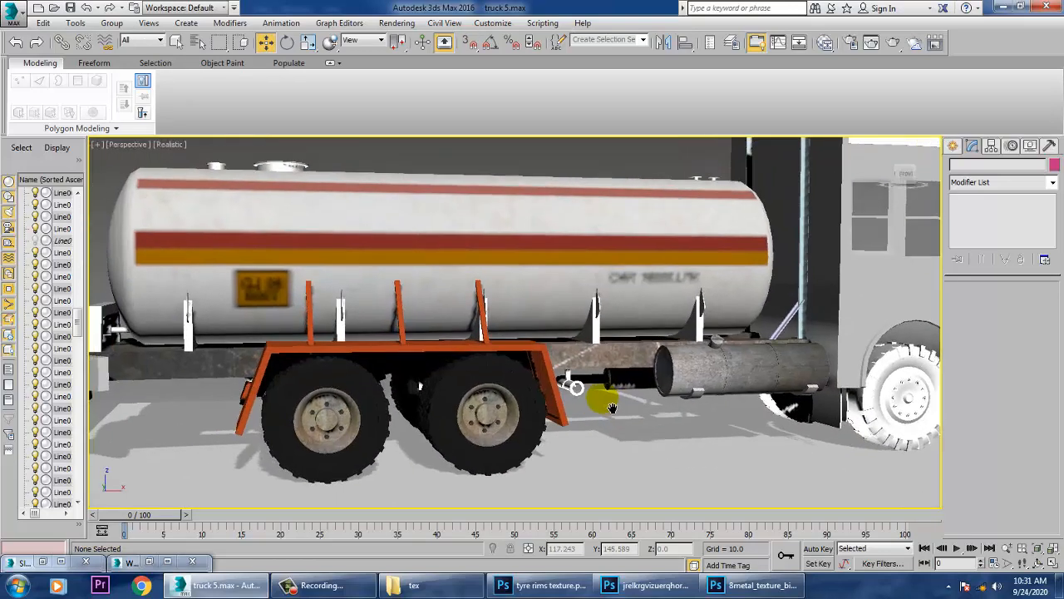
pyautogui.scroll(-5, 601, 403)
pyautogui.scroll(3, 599, 407)
pyautogui.keyDown('alt'); pyautogui.moveTo(603, 404); pyautogui.dragTo(606, 443, button='middle'); pyautogui.keyUp('alt')
pyautogui.scroll(3, 594, 405)
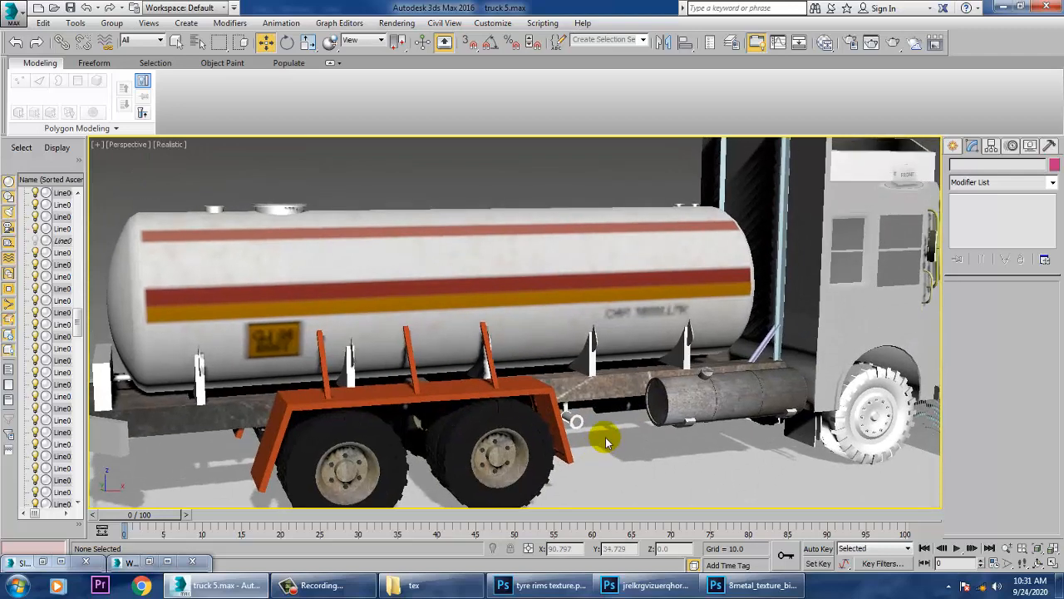